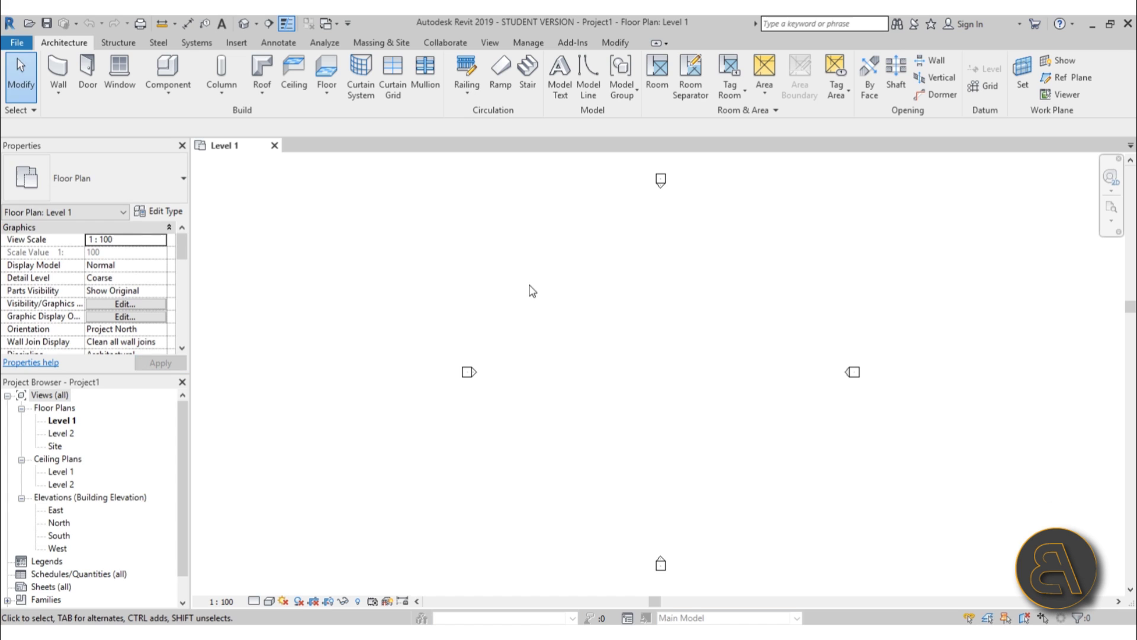
- Draw a straight horizontal Generic - 200mm wall about 2600 mm long between the elevation markers on Level 1
middle_drag(654, 352, 542, 345)
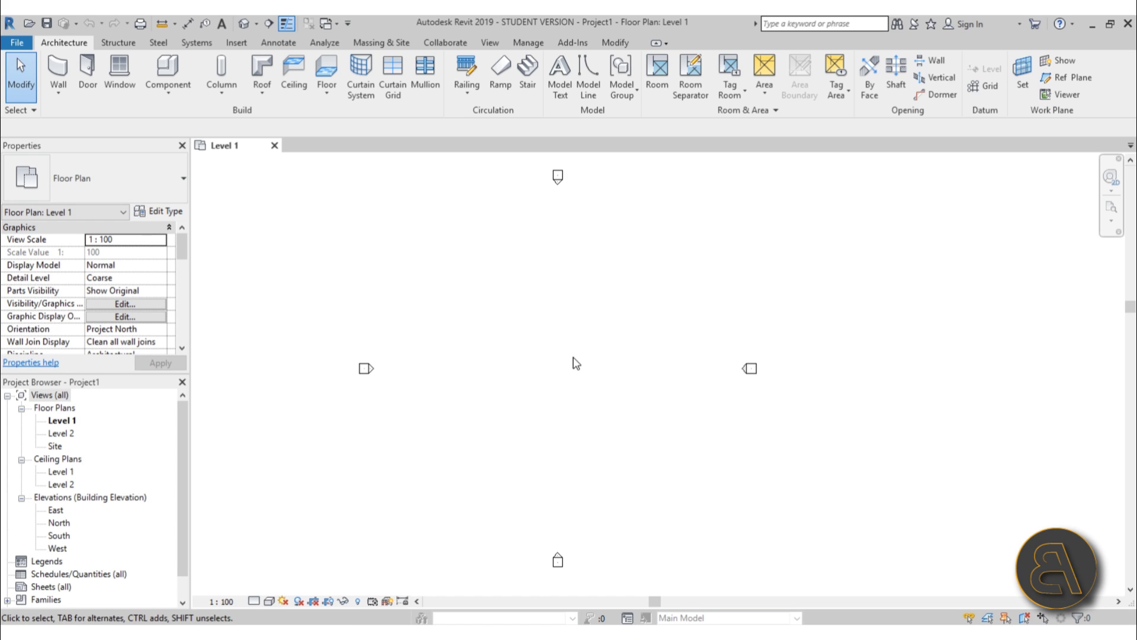
click(66, 71)
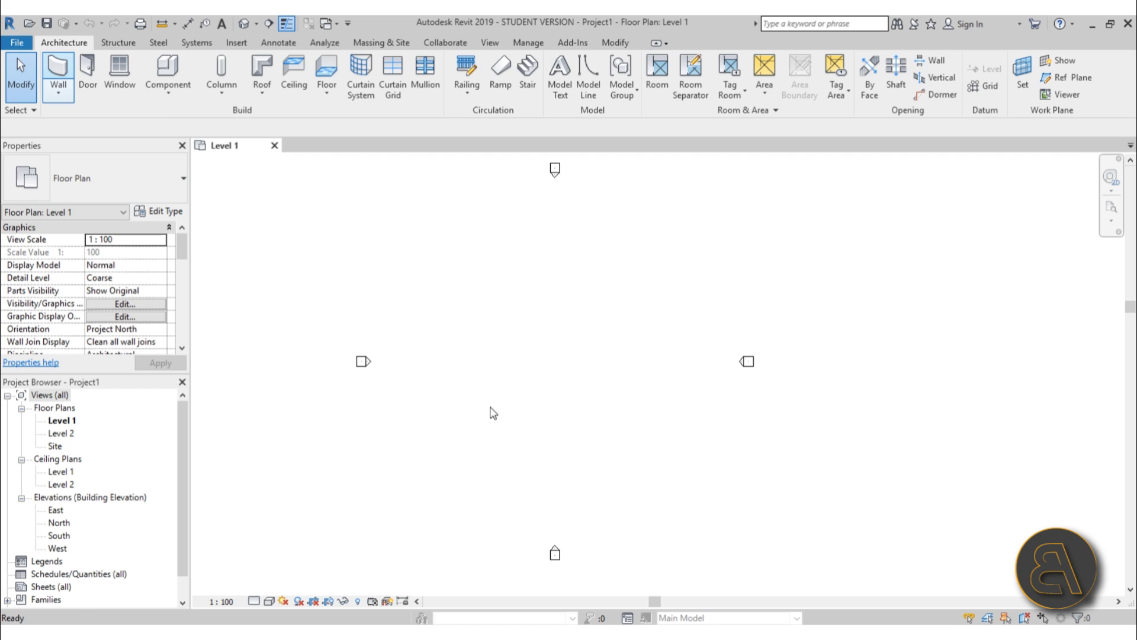
click(534, 358)
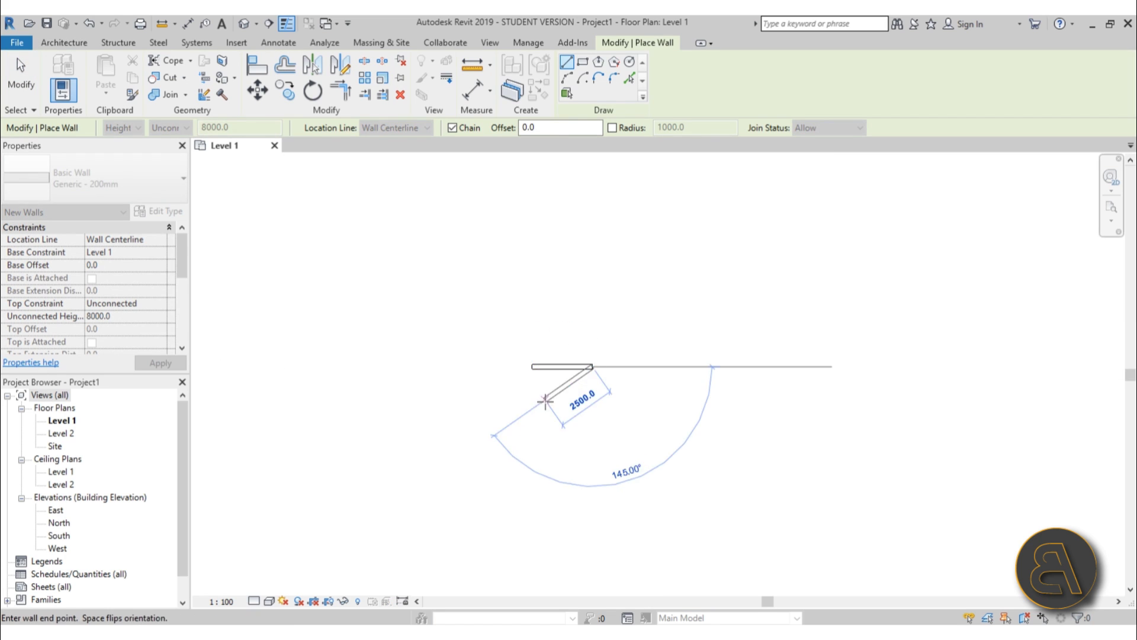
key(Escape)
key(Escape)
scroll(606, 371, up, 2)
scroll(439, 376, up, 2)
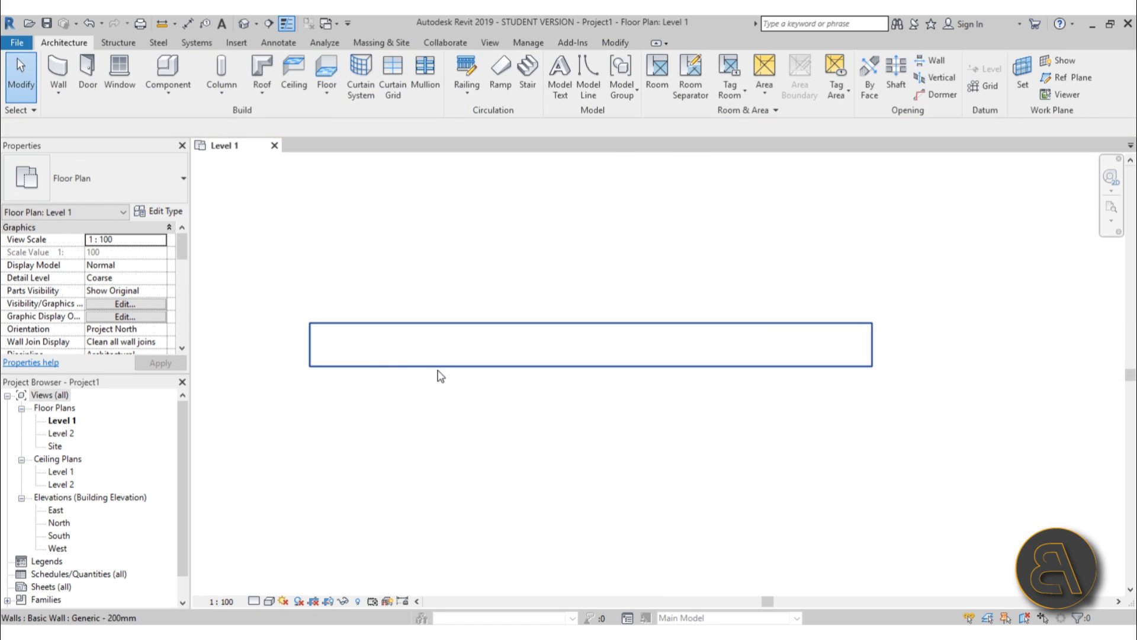
- Duplicate the drawn wall's type under the name "Generic - 200mm structure"
click(611, 326)
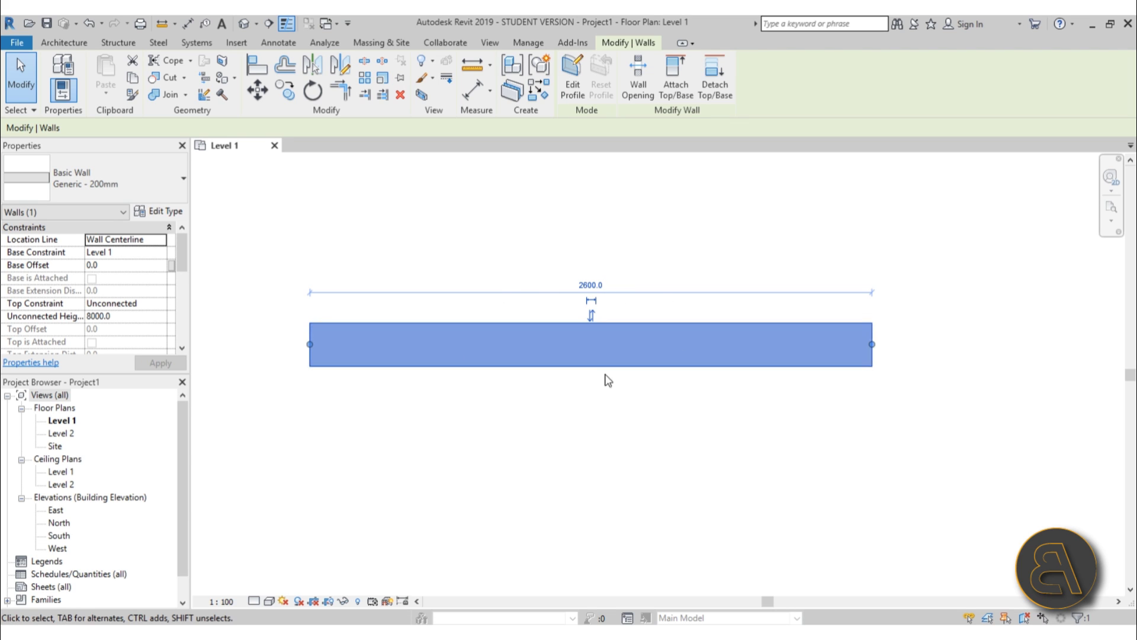
click(162, 212)
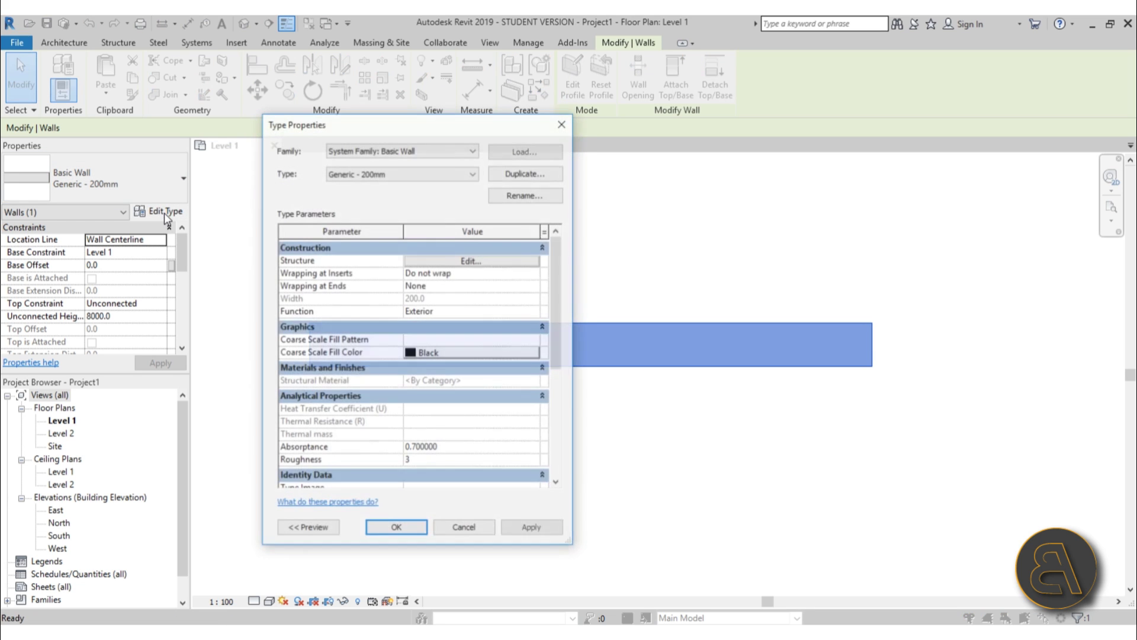
click(525, 173)
click(425, 274)
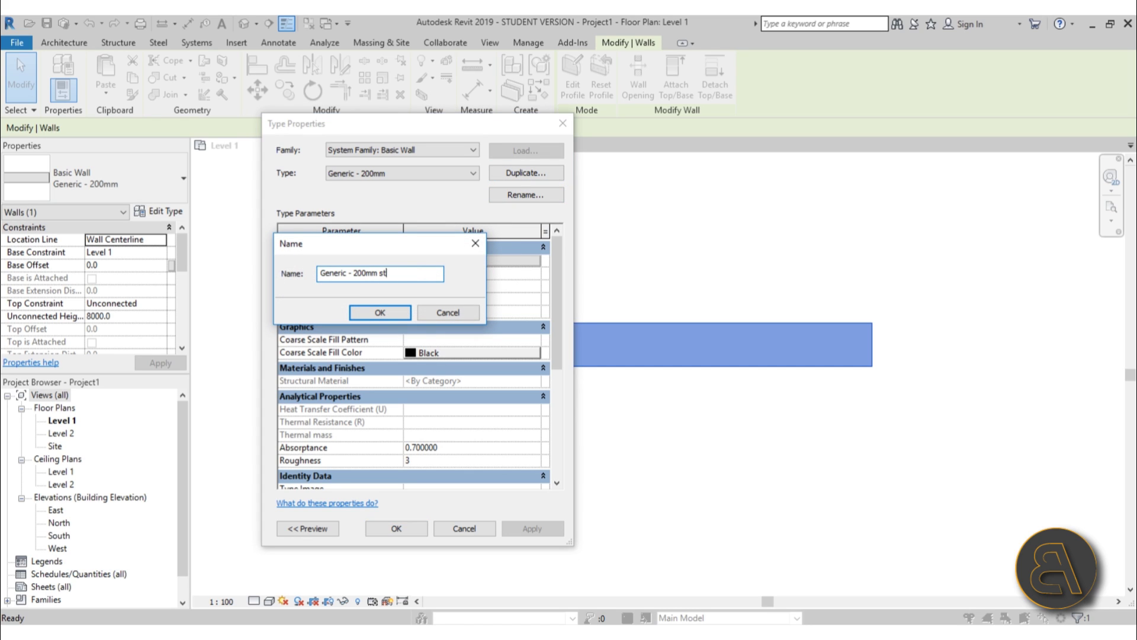
text(structure)
key(Return)
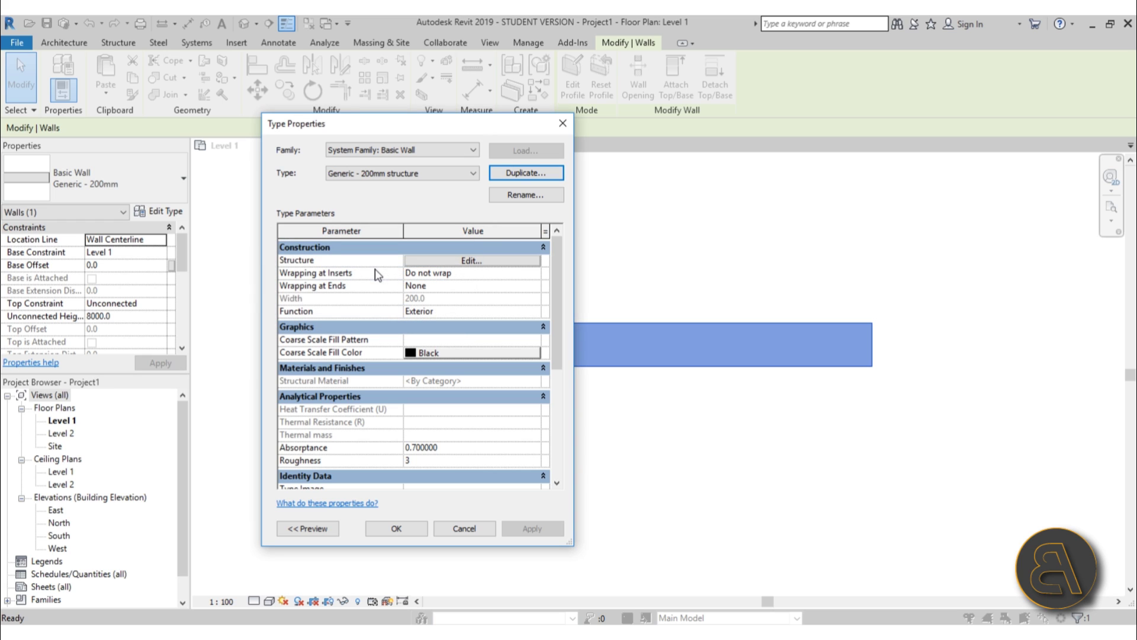
- In the wall assembly, assign the core structure layer the Polyisocyanate insulation material, adding it from the AEC library with the search "insula"
click(467, 262)
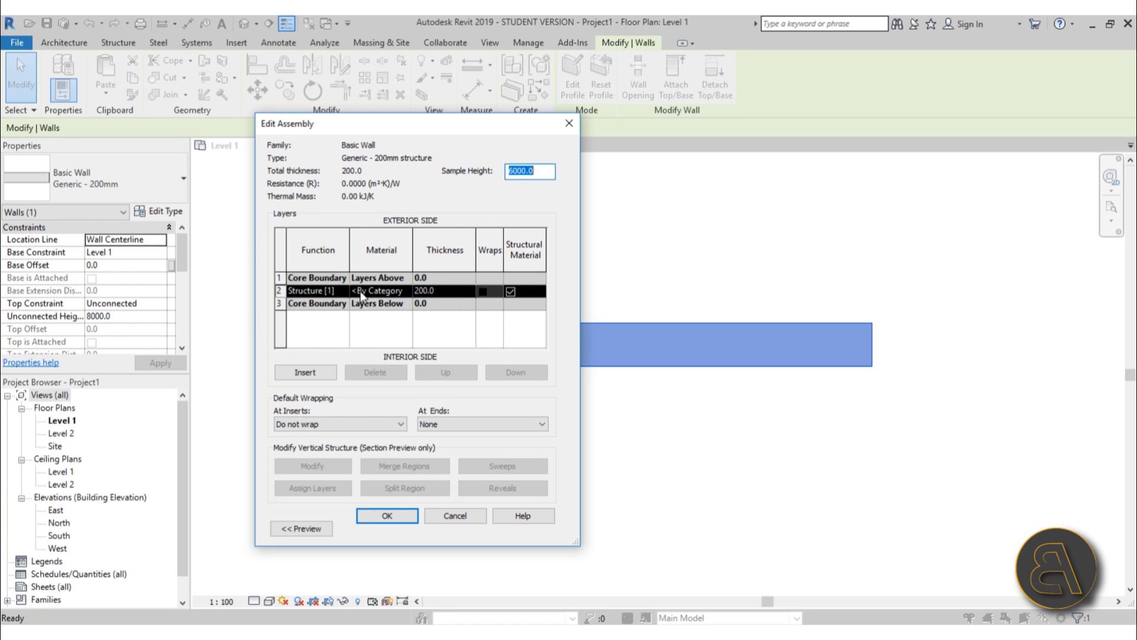
click(407, 295)
click(407, 291)
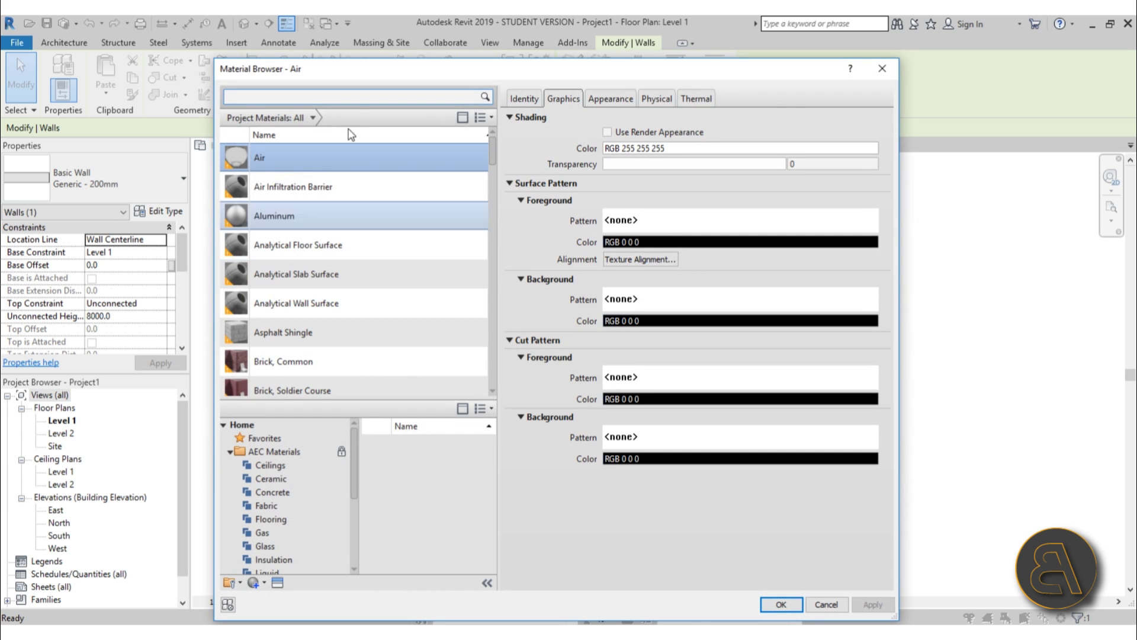
drag(382, 83, 414, 73)
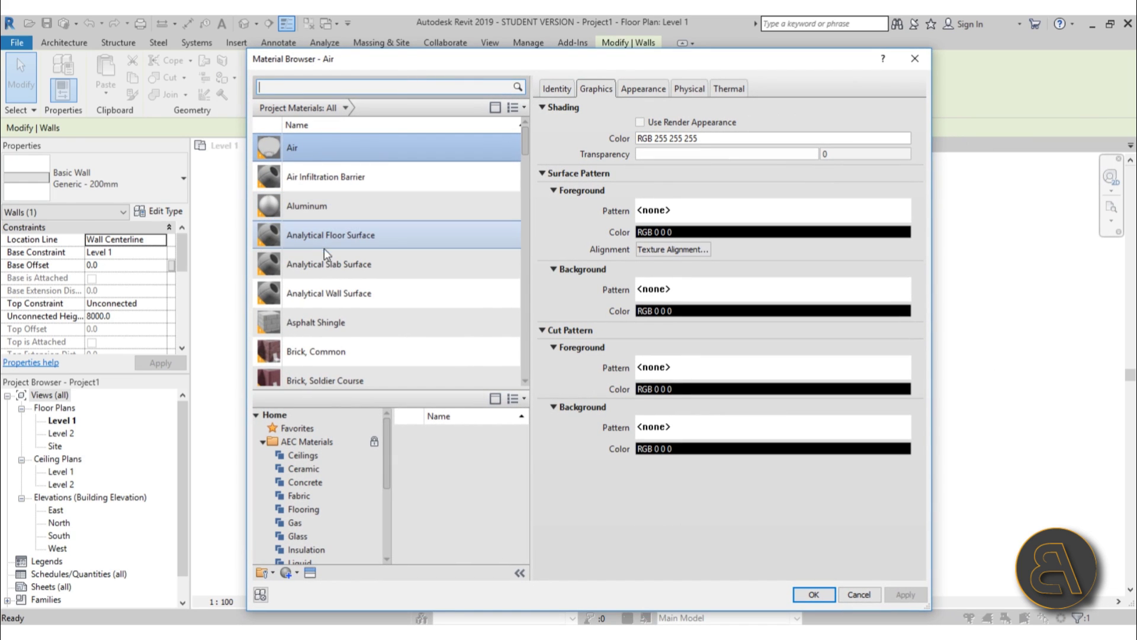
click(303, 84)
text(insula)
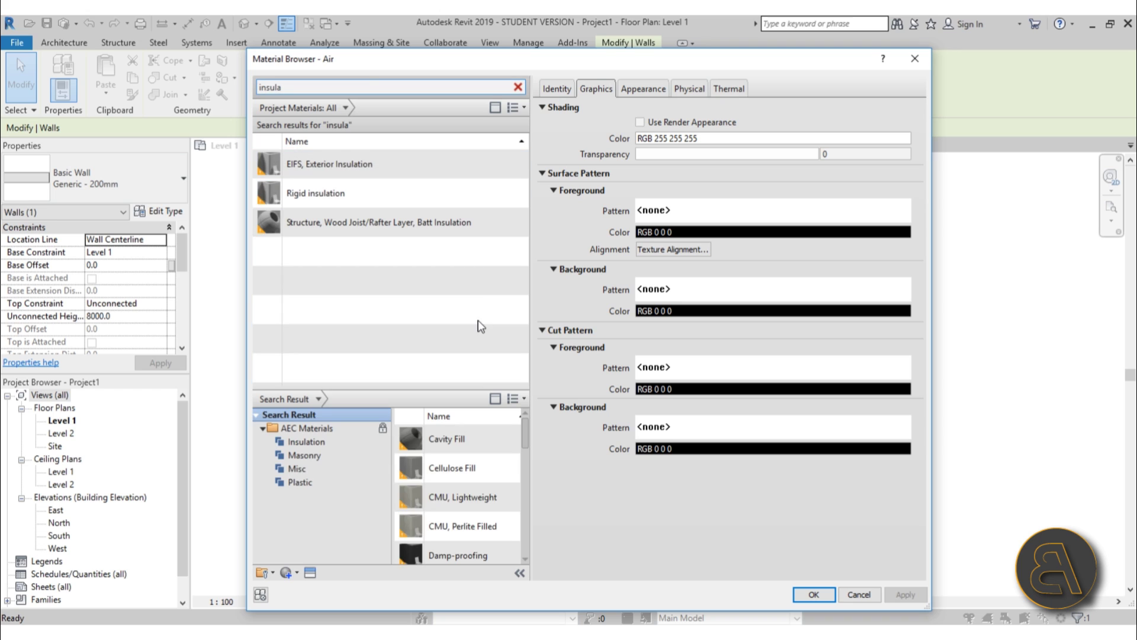
scroll(482, 470, down, 5)
scroll(482, 470, up, 2)
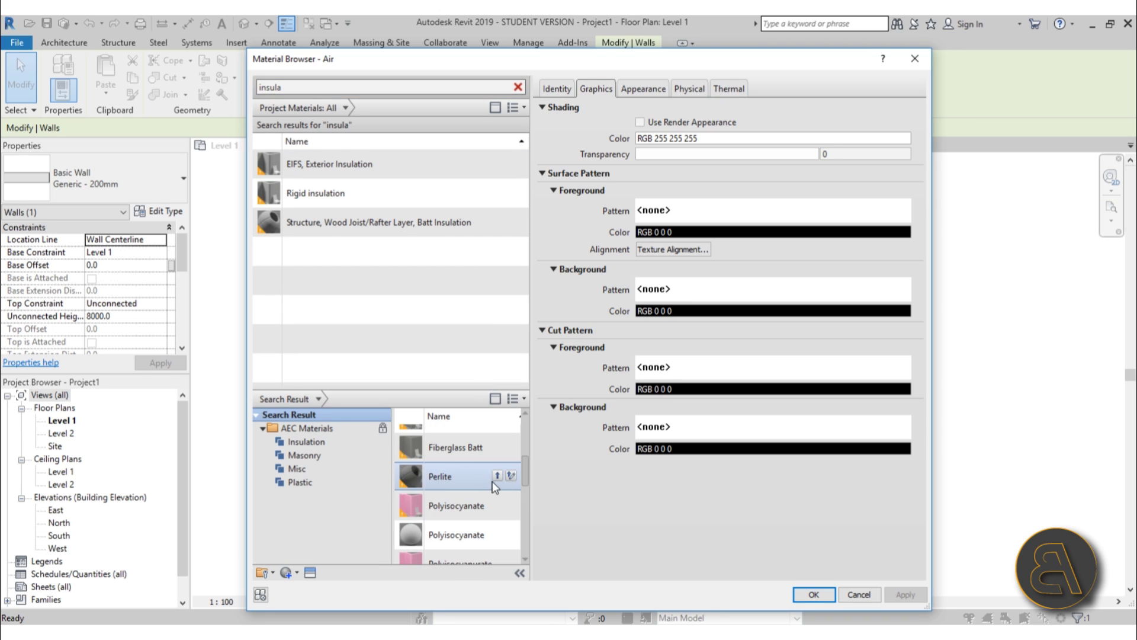
click(497, 506)
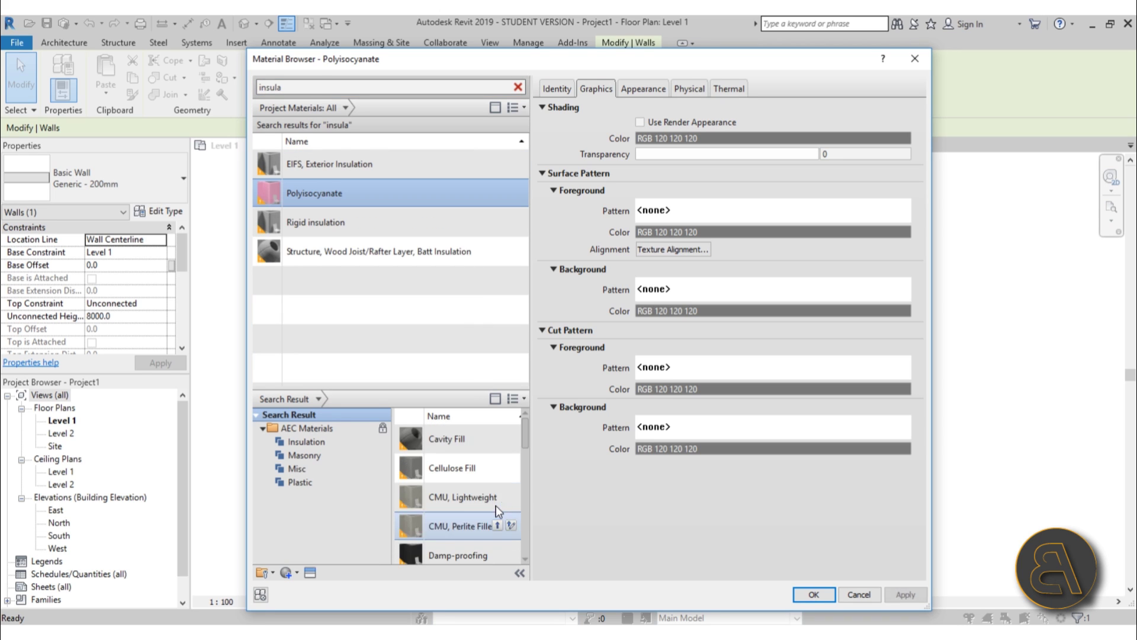
double_click(313, 199)
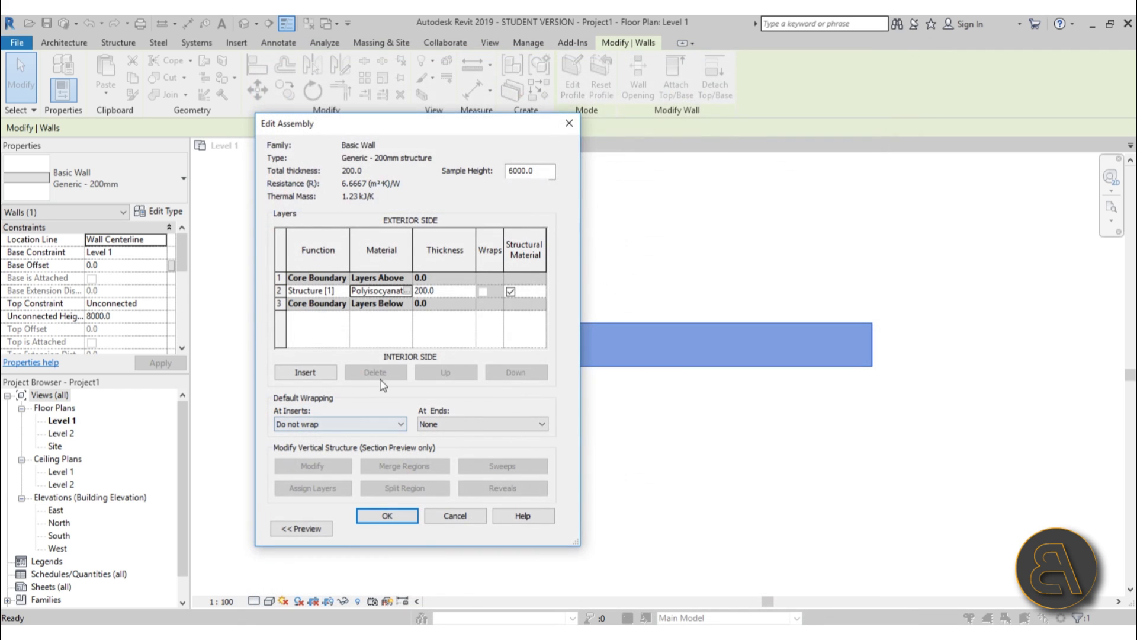
- Insert a layer outside the exterior core boundary and set its function to Finish 1 [4]
click(281, 278)
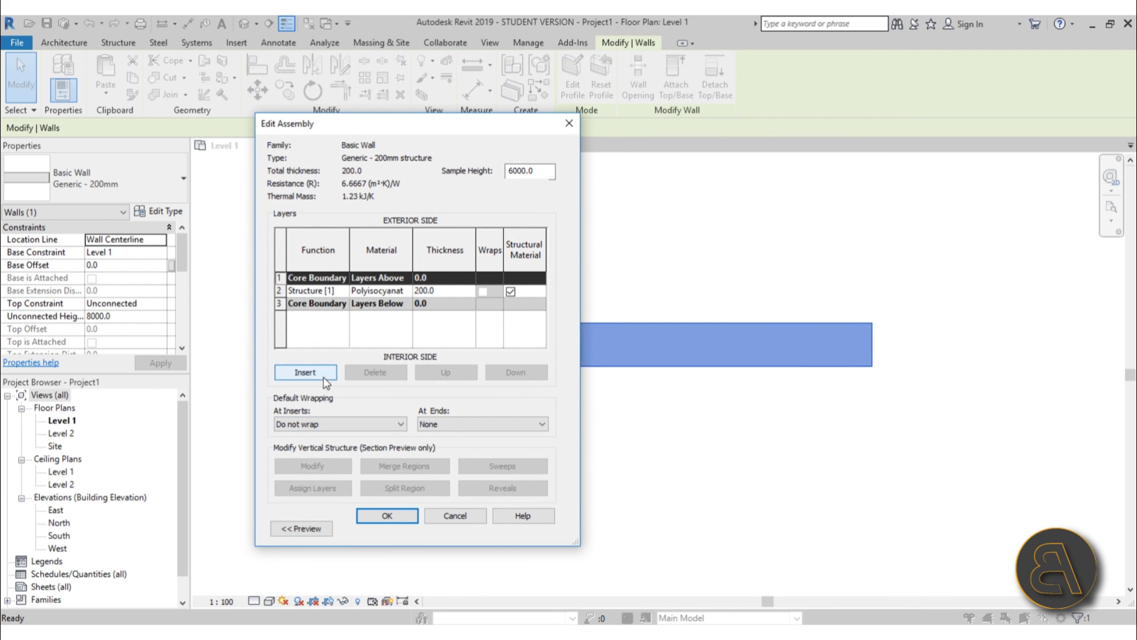
click(302, 372)
click(343, 278)
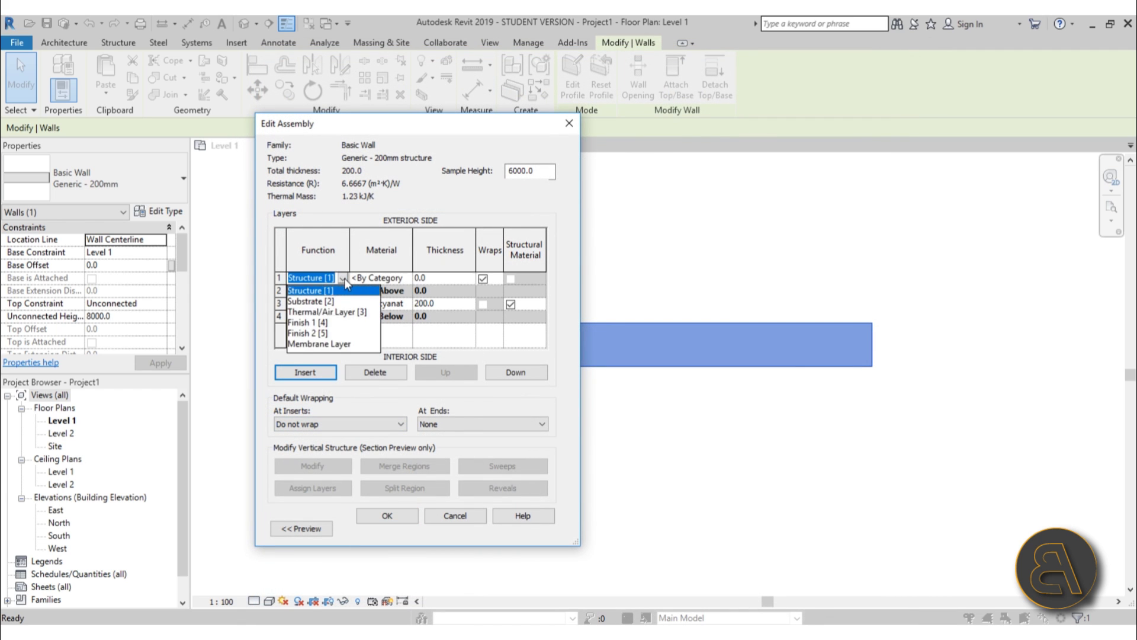
click(309, 323)
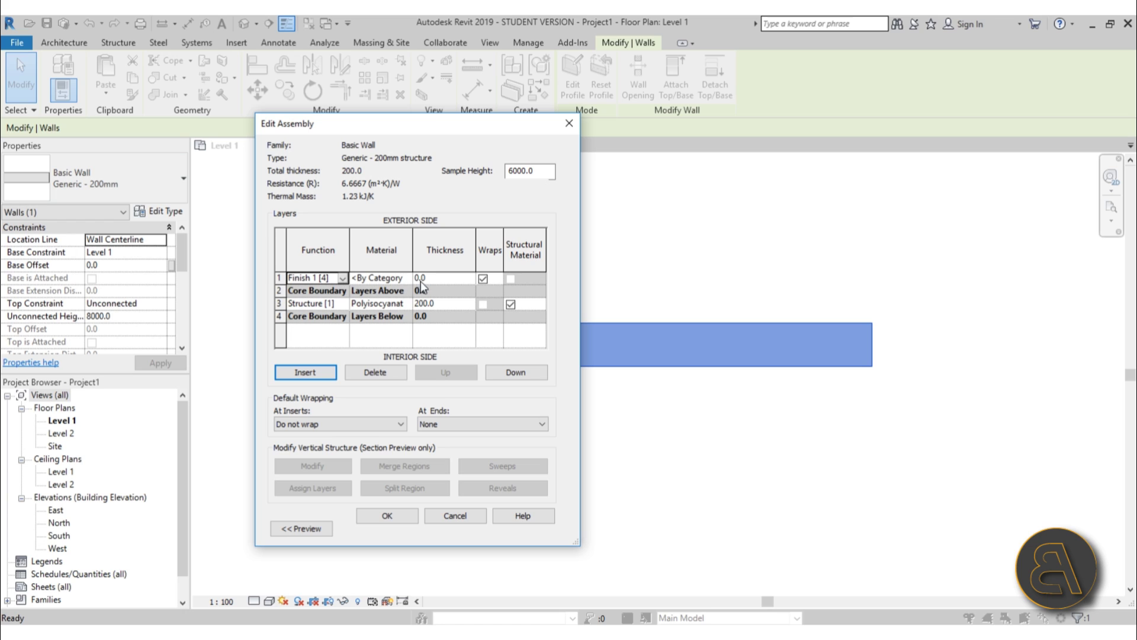
click(342, 279)
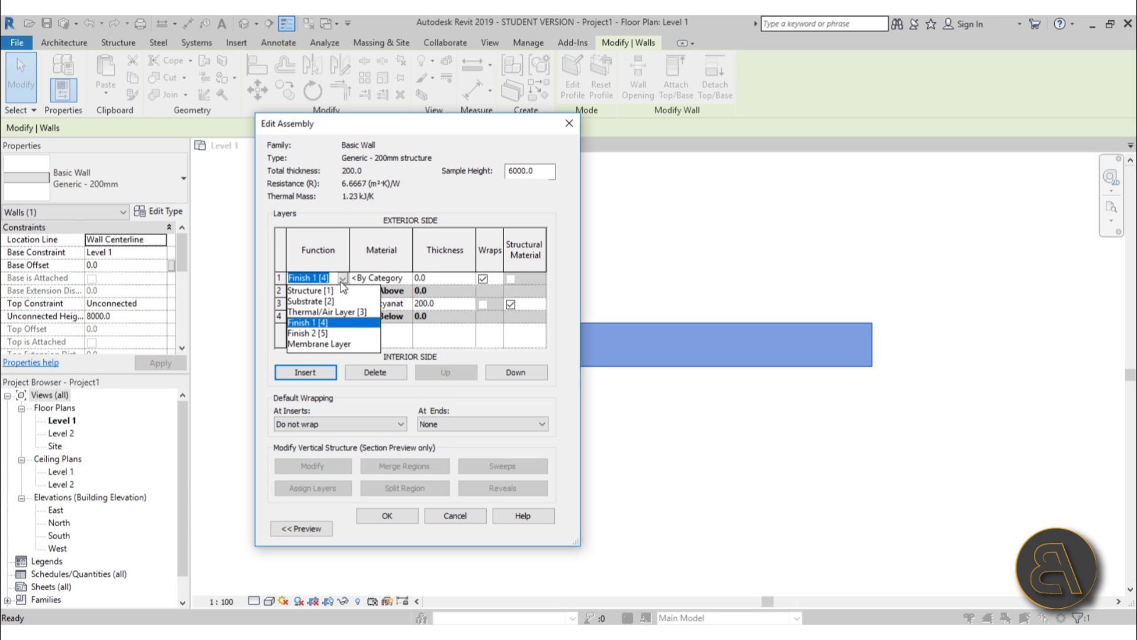
- Give the exterior Finish 1 layer a thickness of 20 mm and the material Plywood, Sheathing
click(453, 282)
click(447, 278)
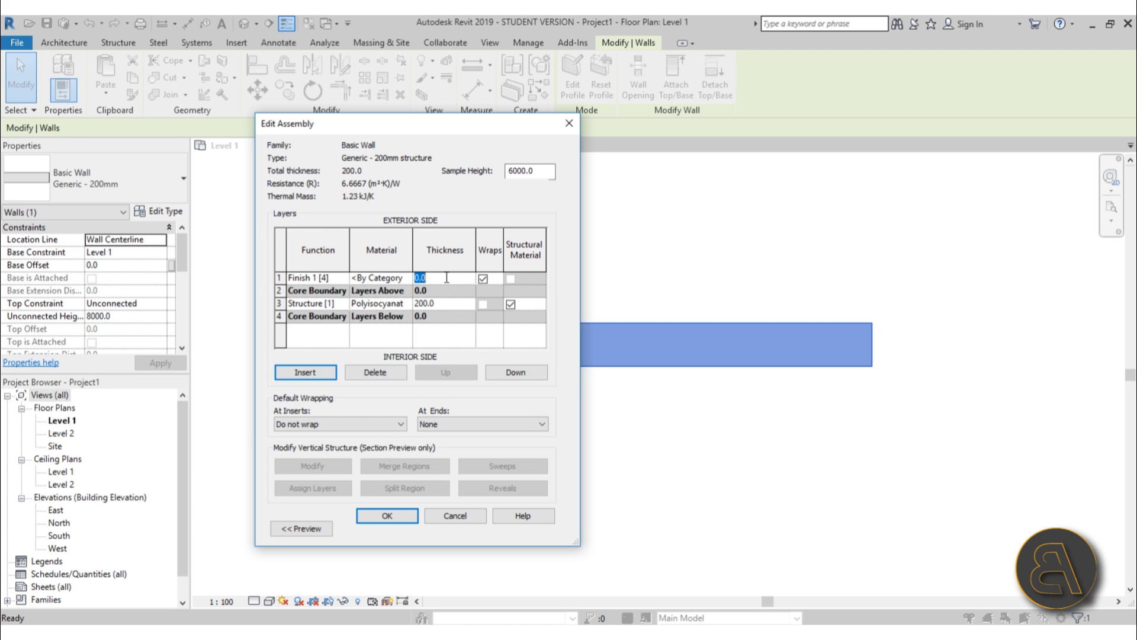
double_click(414, 278)
text(20)
click(403, 278)
click(407, 278)
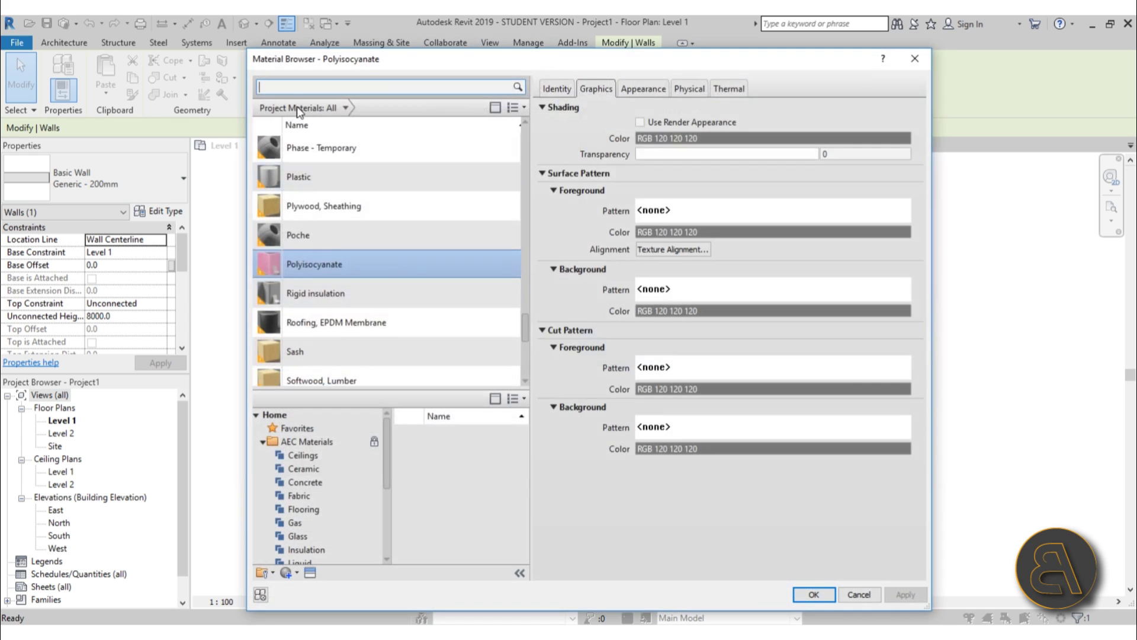
double_click(339, 204)
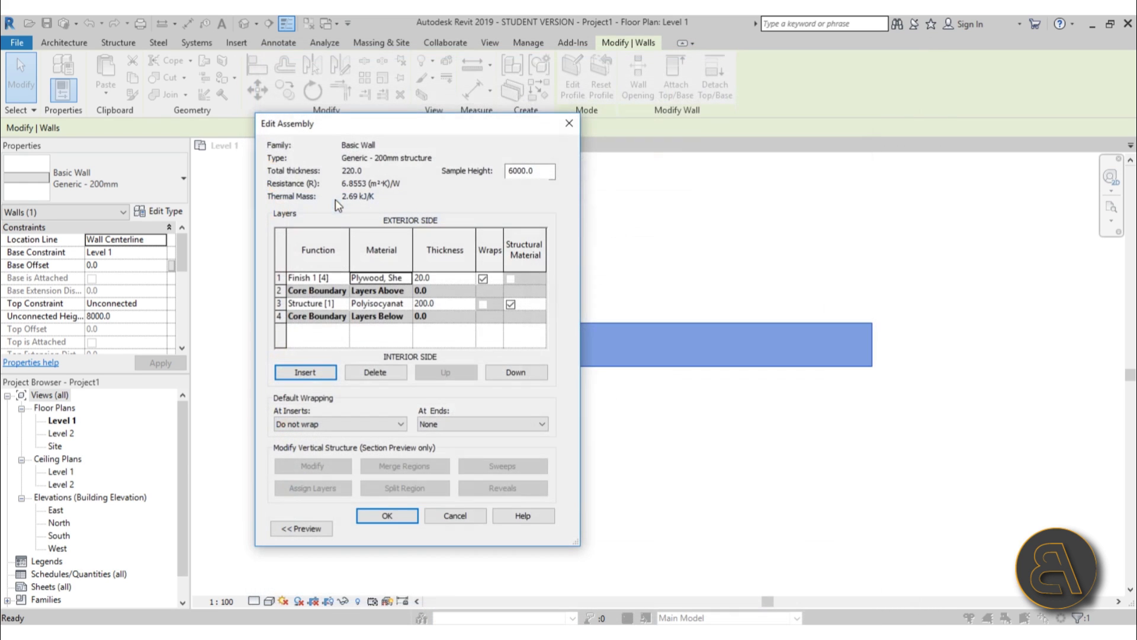
- Insert an outermost layer beyond the plywood and set its function to Finish 2 [5]
click(284, 277)
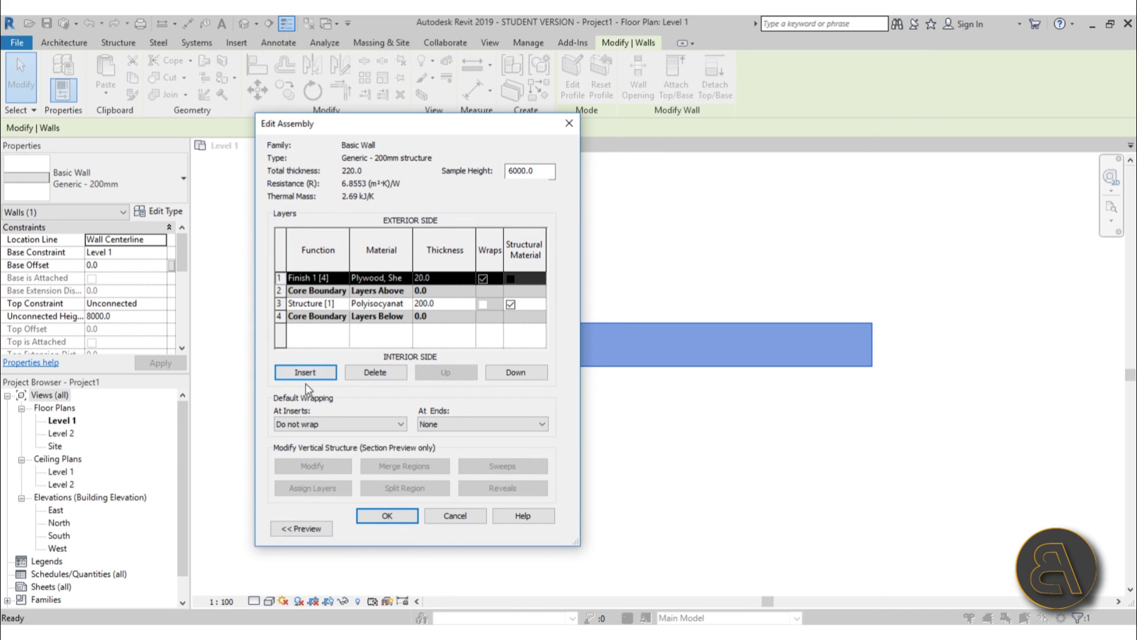
click(305, 373)
click(340, 259)
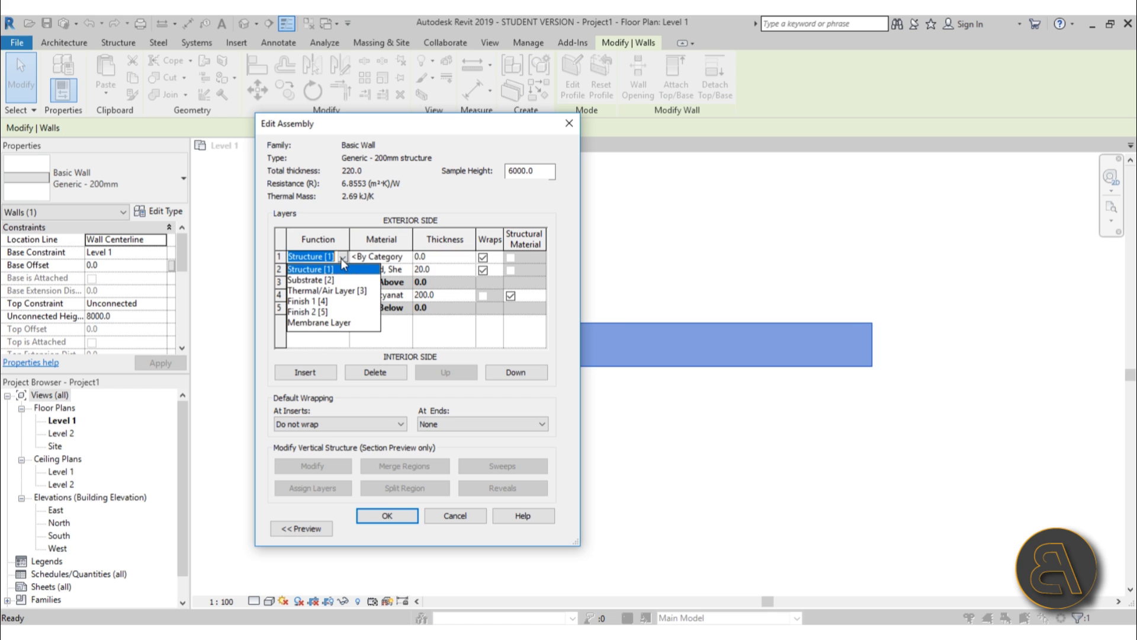
click(320, 312)
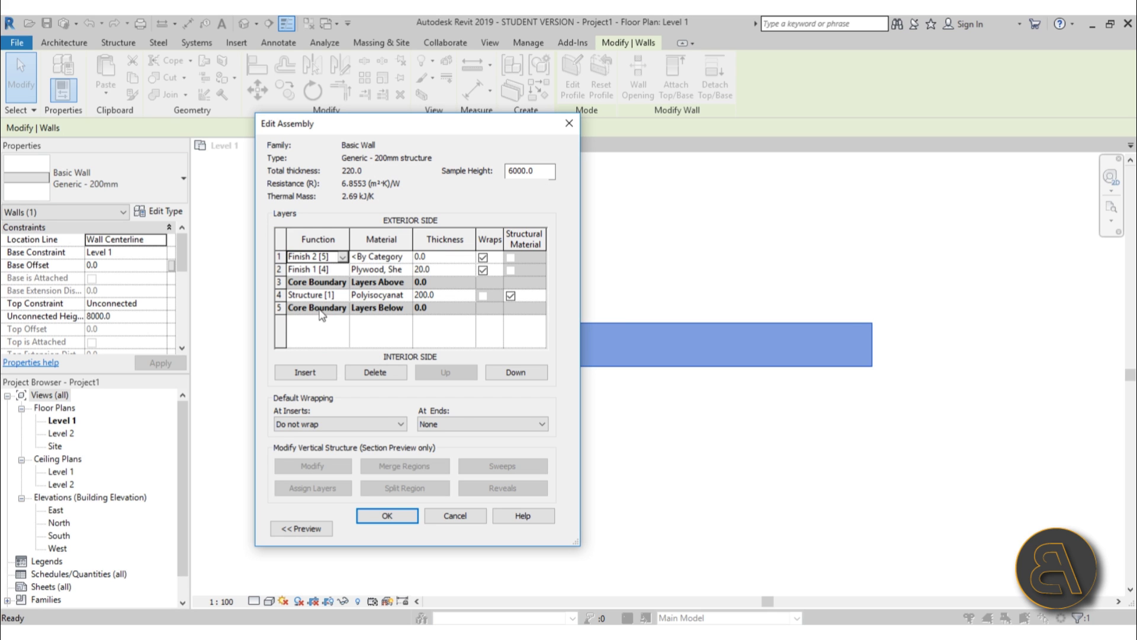
- Assign Gypsum Wall Board to the exterior Finish 2 layer and set its thickness to 10 mm
click(404, 257)
click(407, 257)
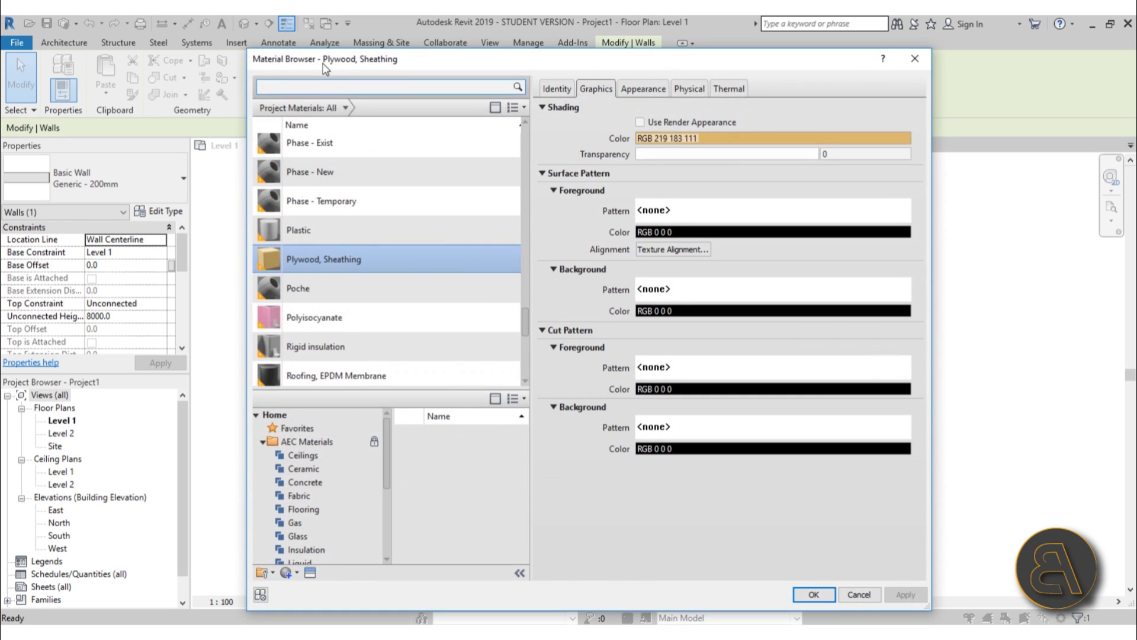
text(g)
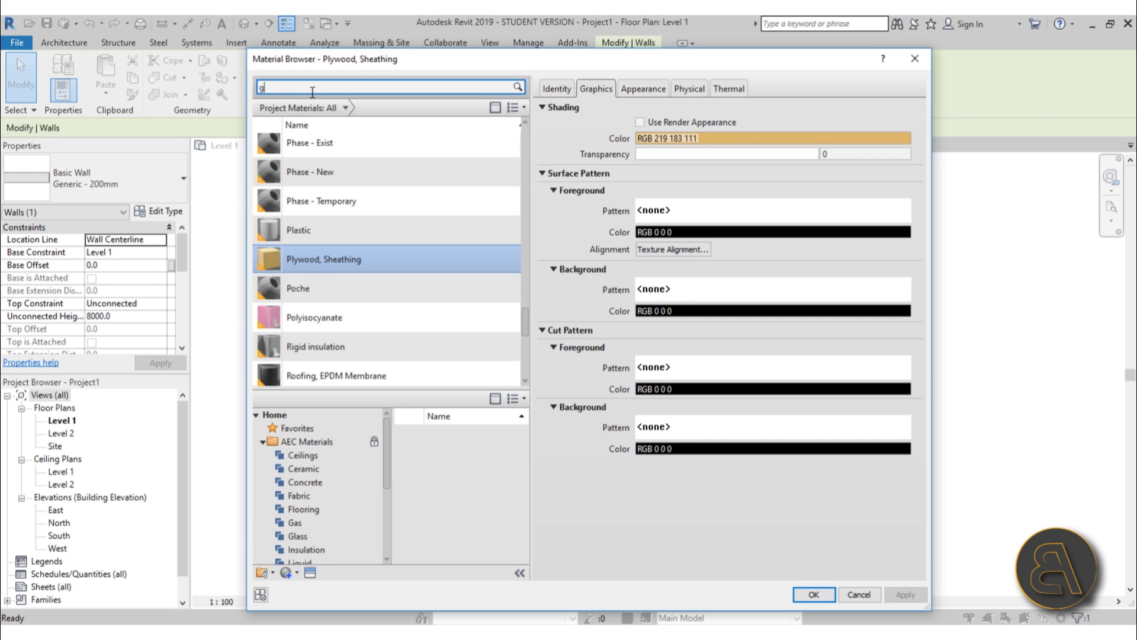
text(yp)
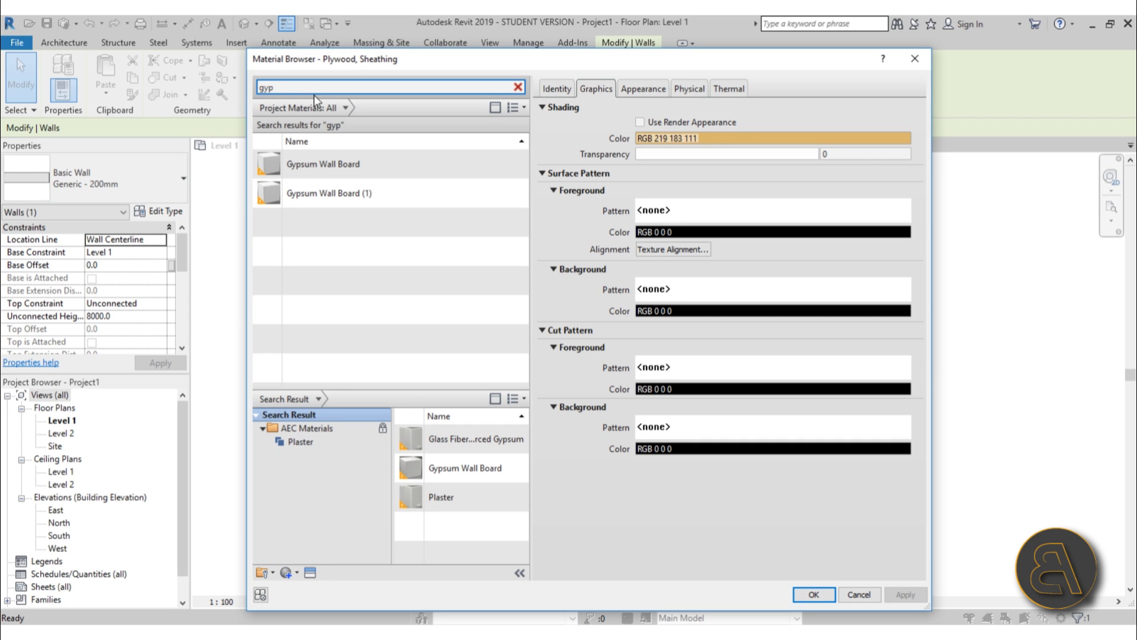
double_click(340, 162)
key(Tab)
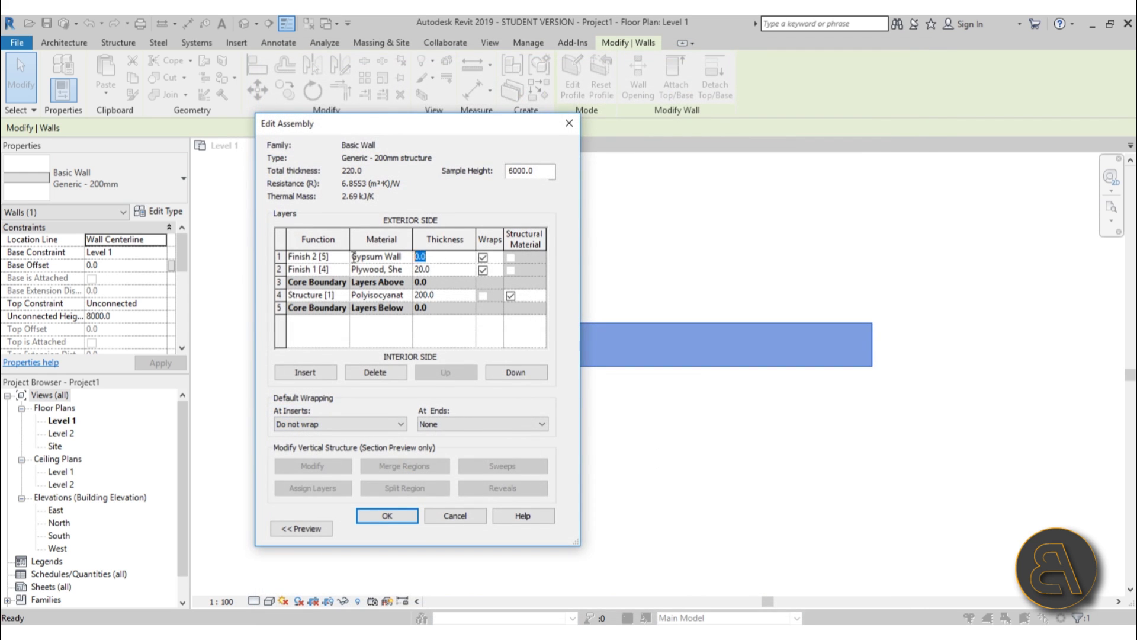
text(10)
key(Tab)
- Add two new layers on the interior side, below the interior core boundary
click(321, 373)
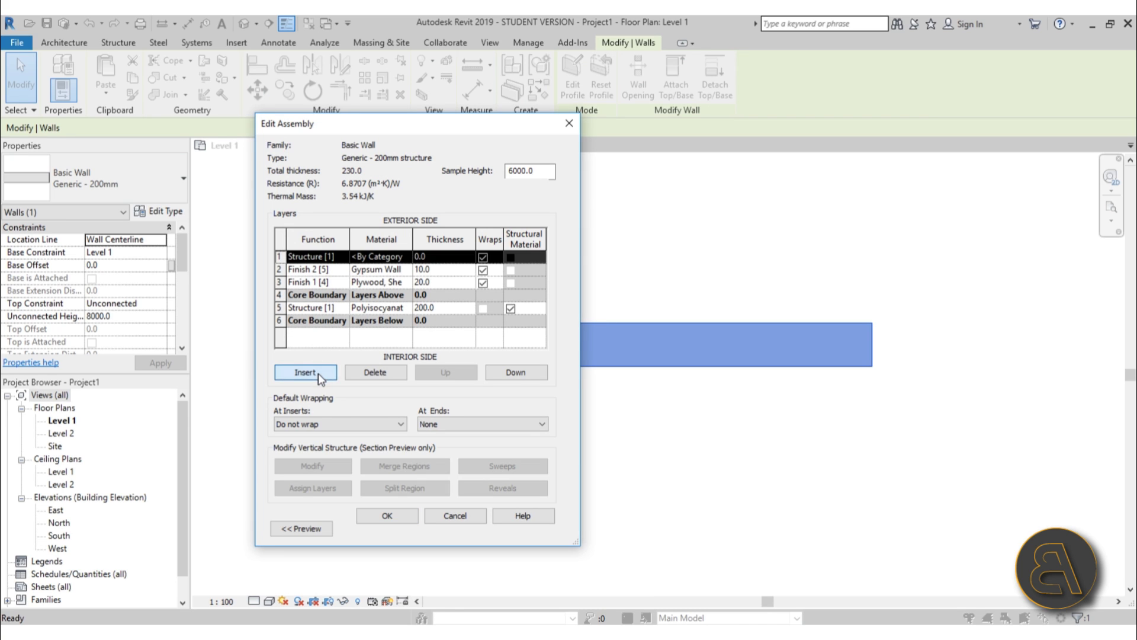
click(508, 375)
click(509, 374)
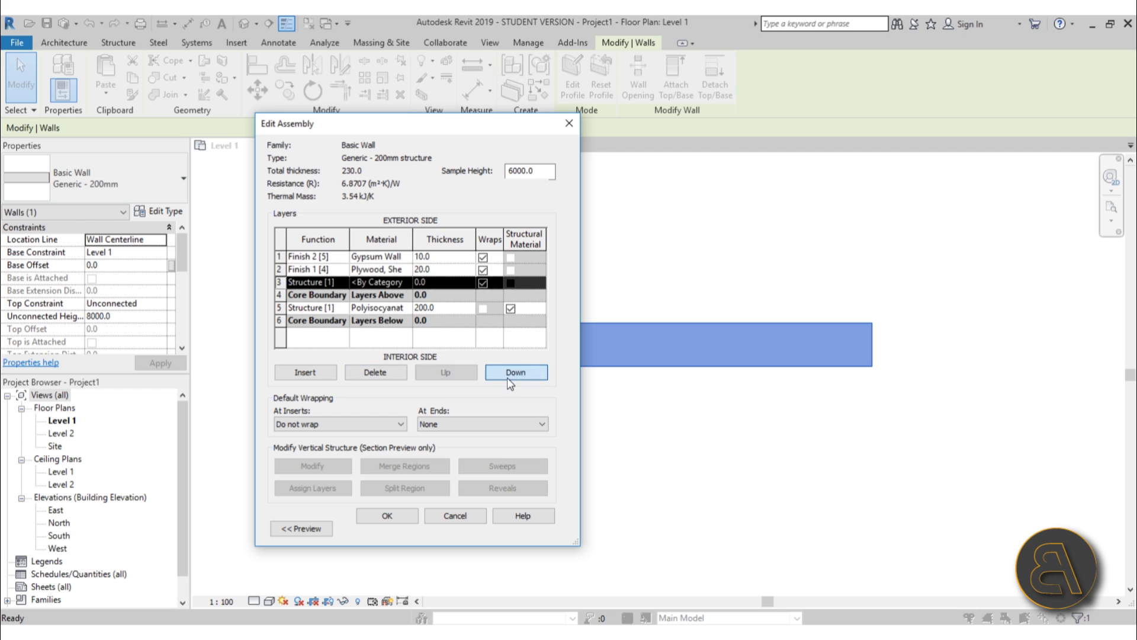
click(509, 374)
click(508, 374)
click(509, 374)
click(305, 374)
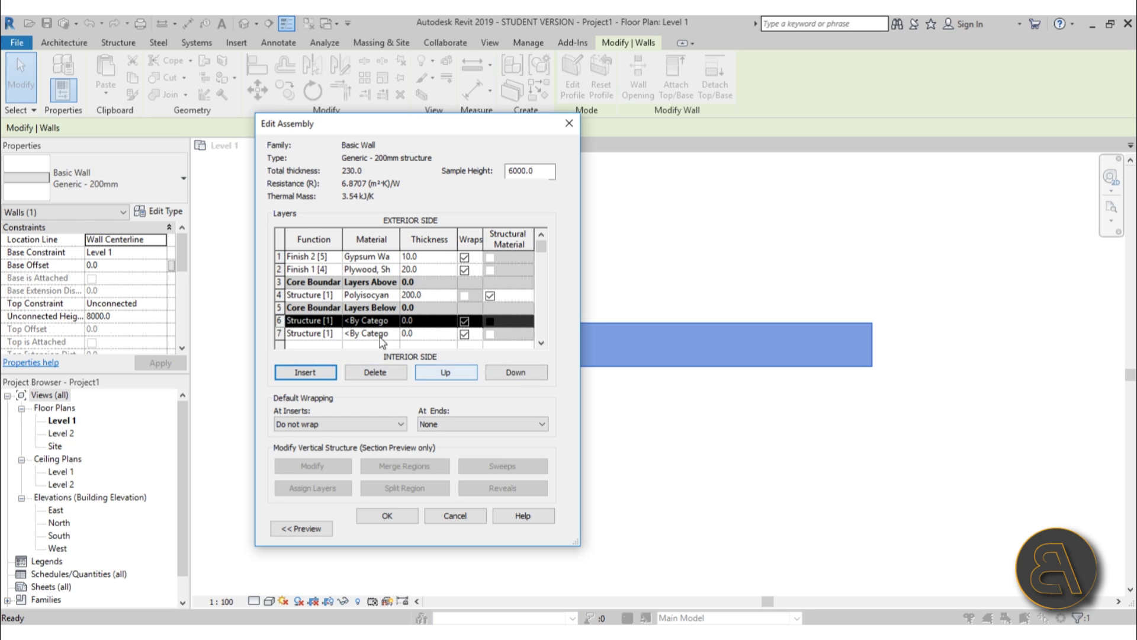
- Set the functions of the two interior layers to Finish 1 [4] and, for the innermost, Substrate [2]
click(314, 321)
click(336, 320)
click(319, 366)
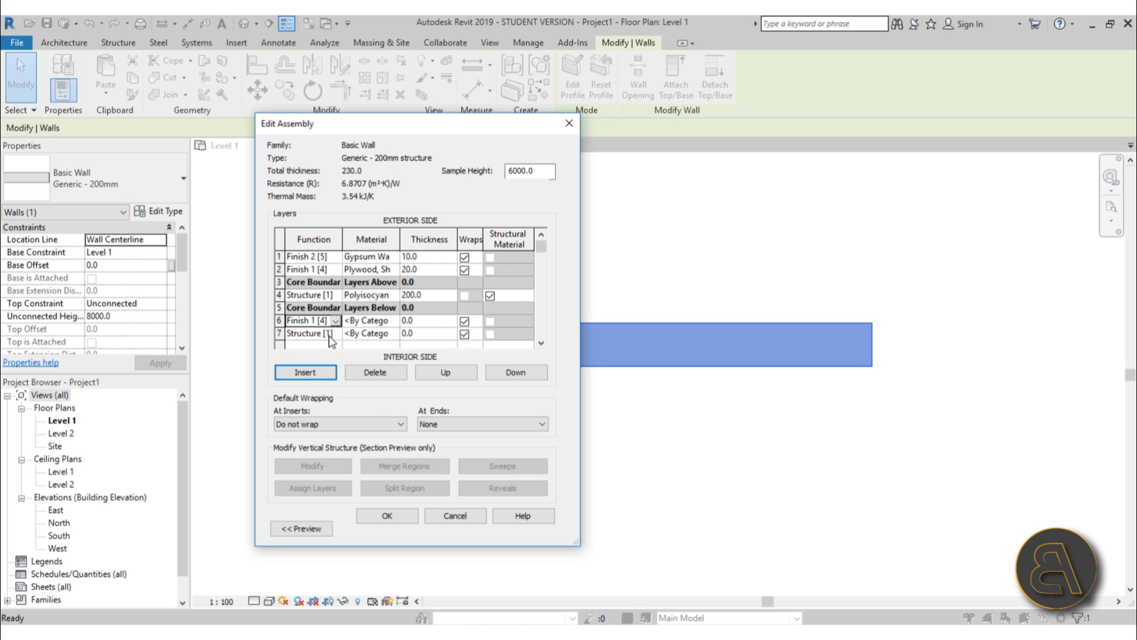
click(314, 334)
click(335, 333)
click(309, 357)
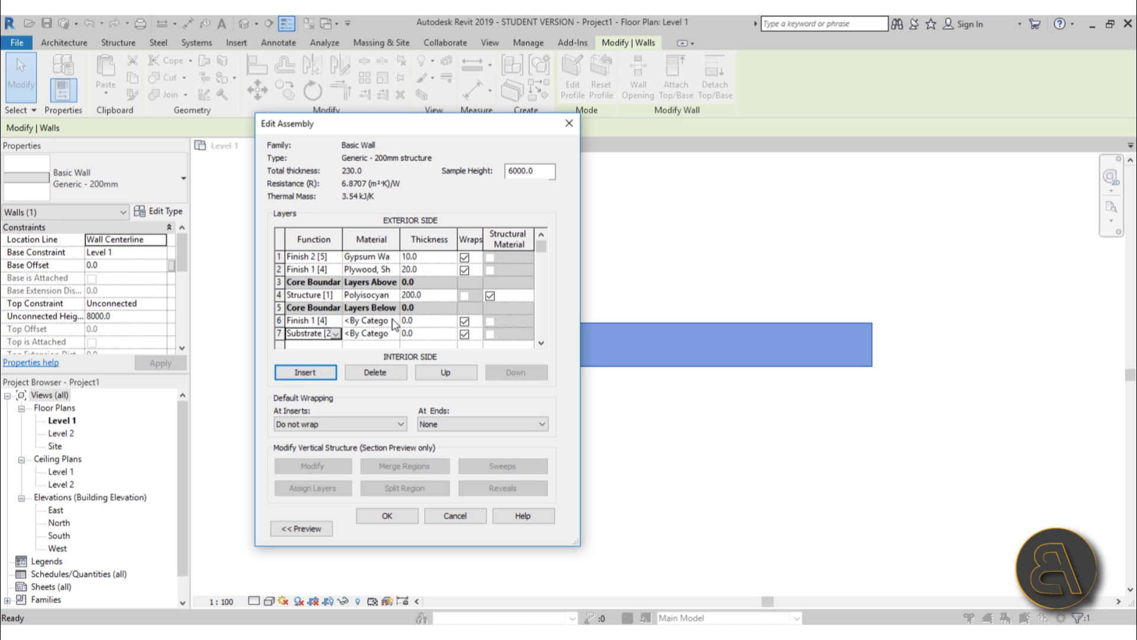
- Copy the plywood sheathing material from the exterior Finish 1 layer to the interior Finish 1 layer
click(347, 269)
drag(345, 269, 433, 272)
key(ctrl+c)
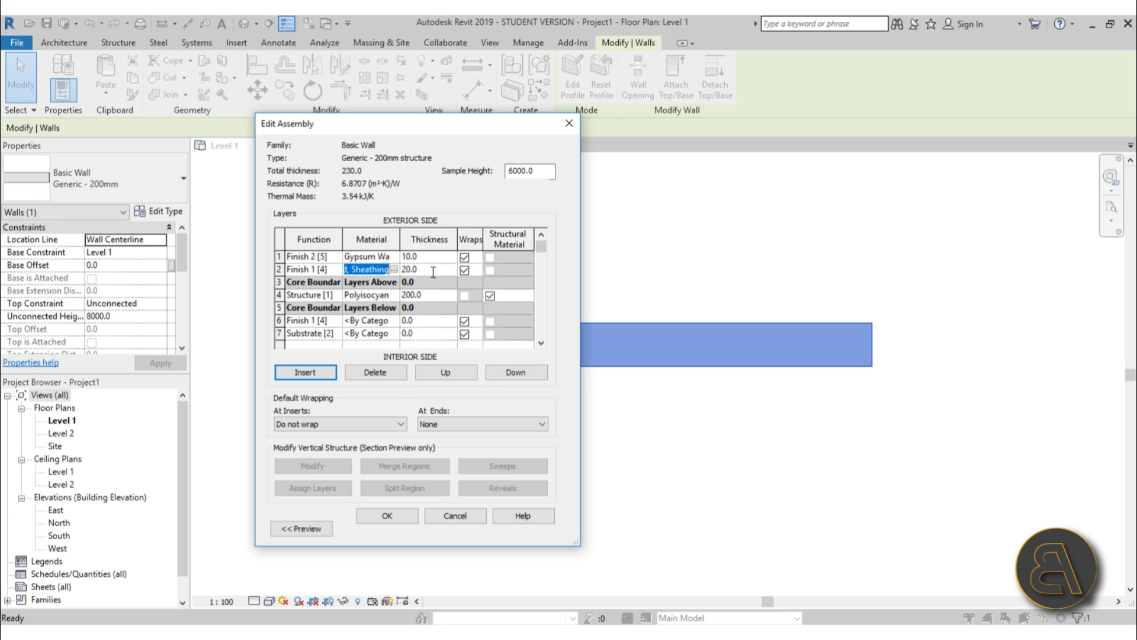
click(359, 320)
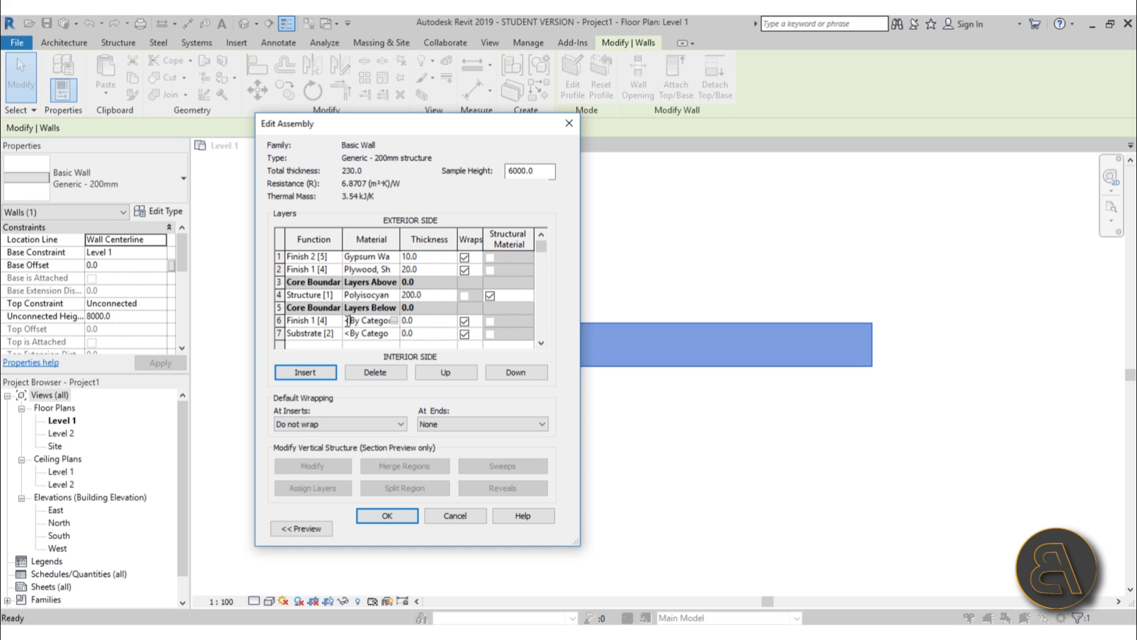
drag(346, 320, 432, 321)
key(ctrl+v)
- Copy the Gypsum Wall Board material from the exterior Finish 2 layer to the innermost layer
click(353, 335)
drag(348, 336, 395, 336)
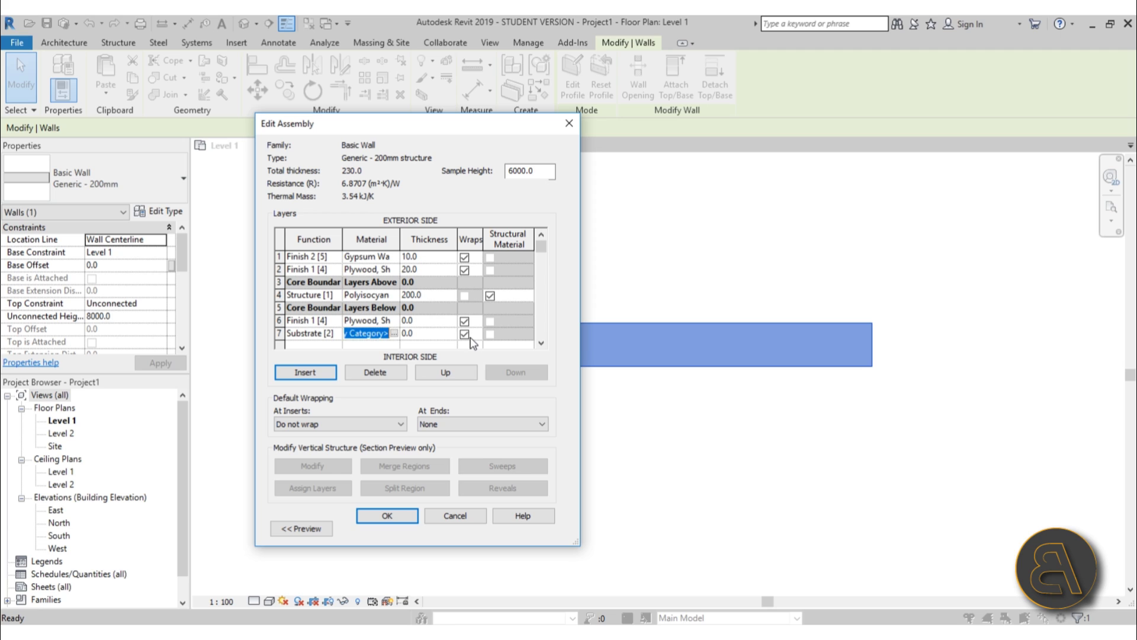
key(Delete)
click(356, 257)
click(348, 257)
key(ctrl+c)
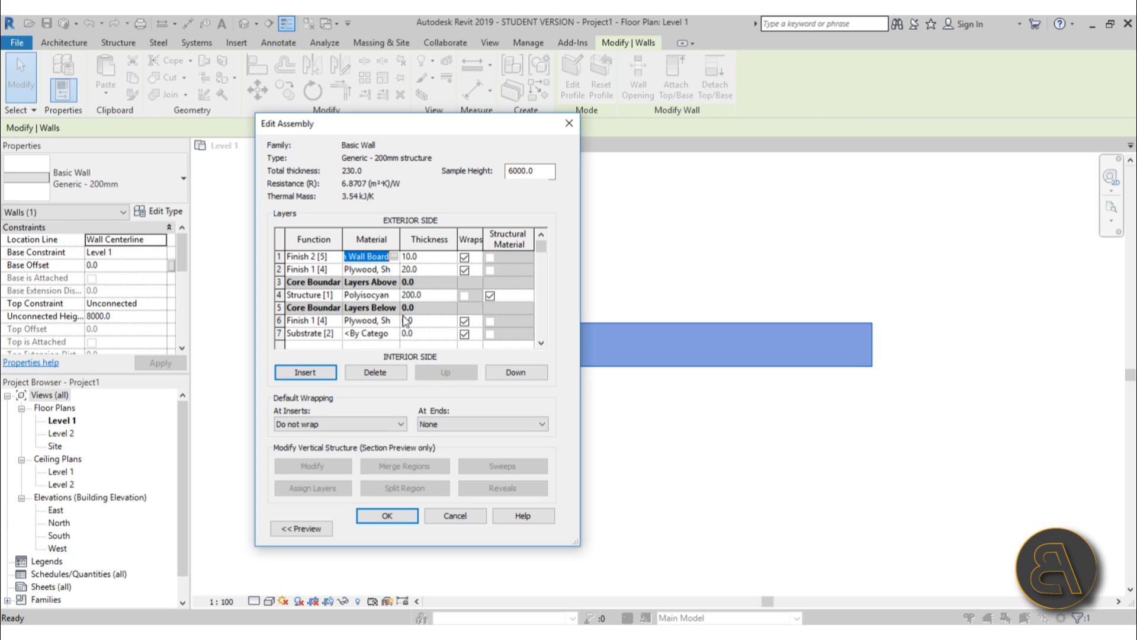
click(349, 334)
drag(348, 334, 423, 336)
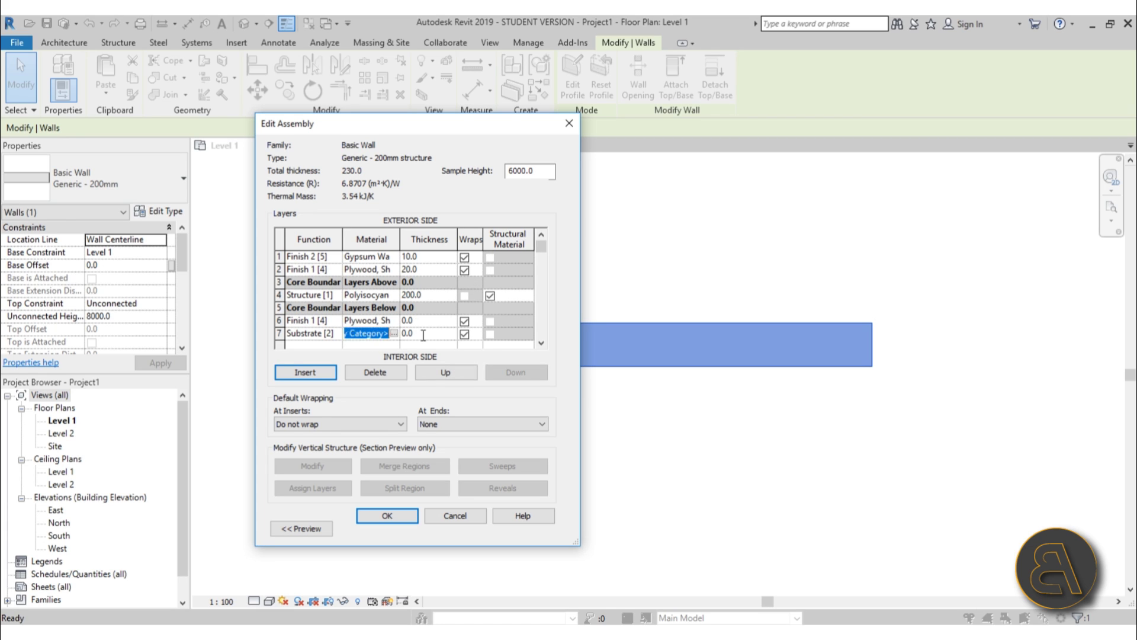
key(ctrl+v)
- Set the interior plywood layer's thickness to 20 mm and the innermost gypsum layer's to 10 mm, and try to accept the assembly
click(427, 320)
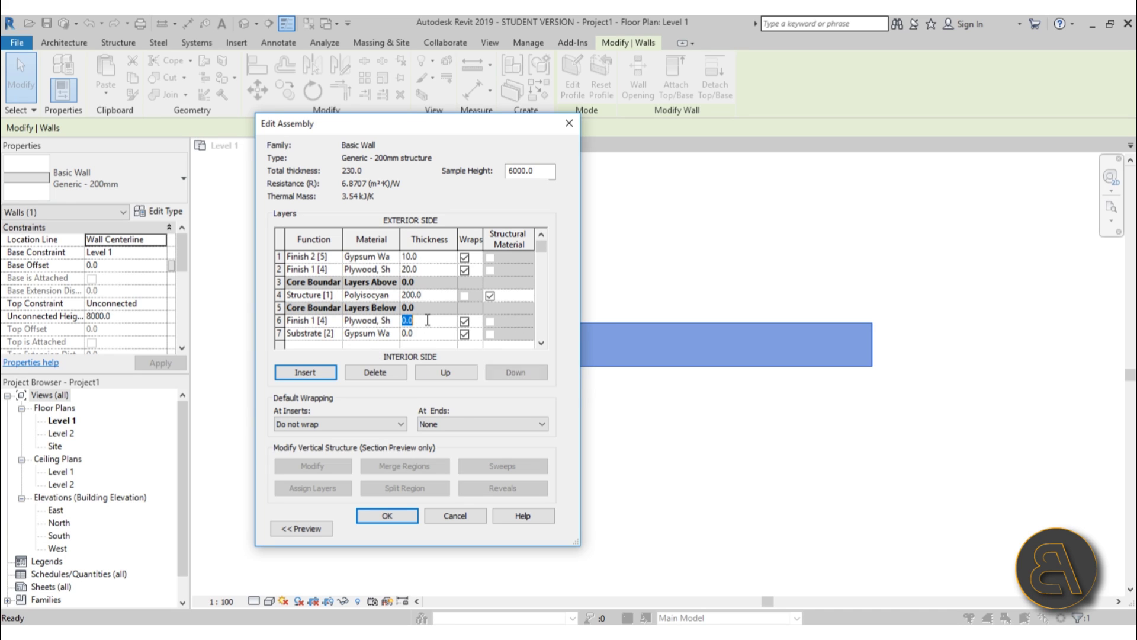
text(20)
click(427, 333)
click(380, 519)
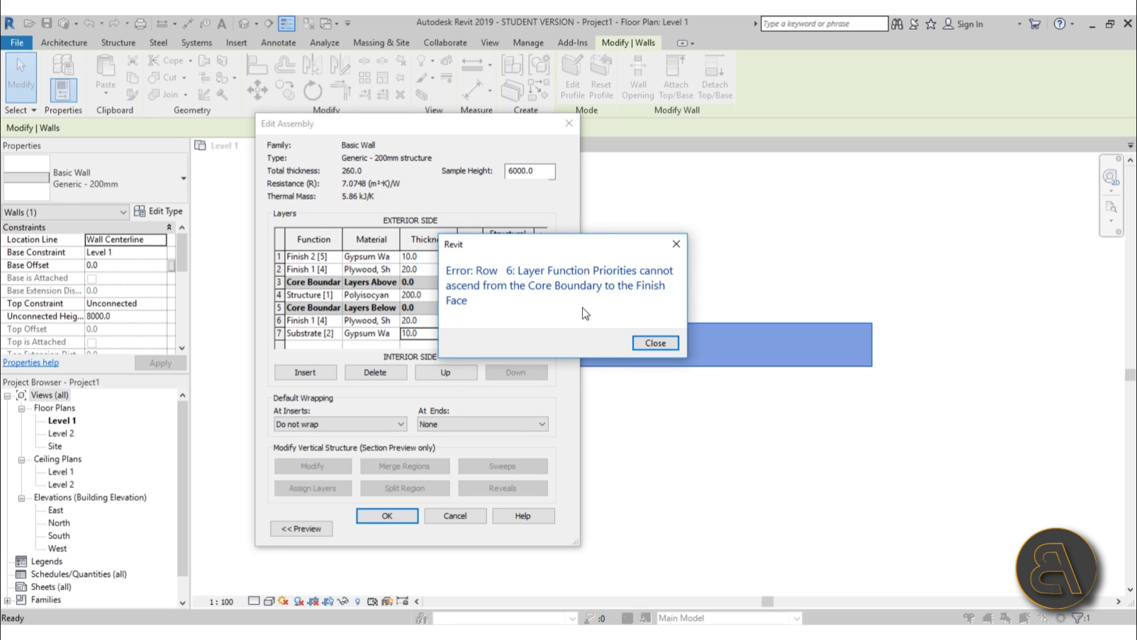
click(654, 344)
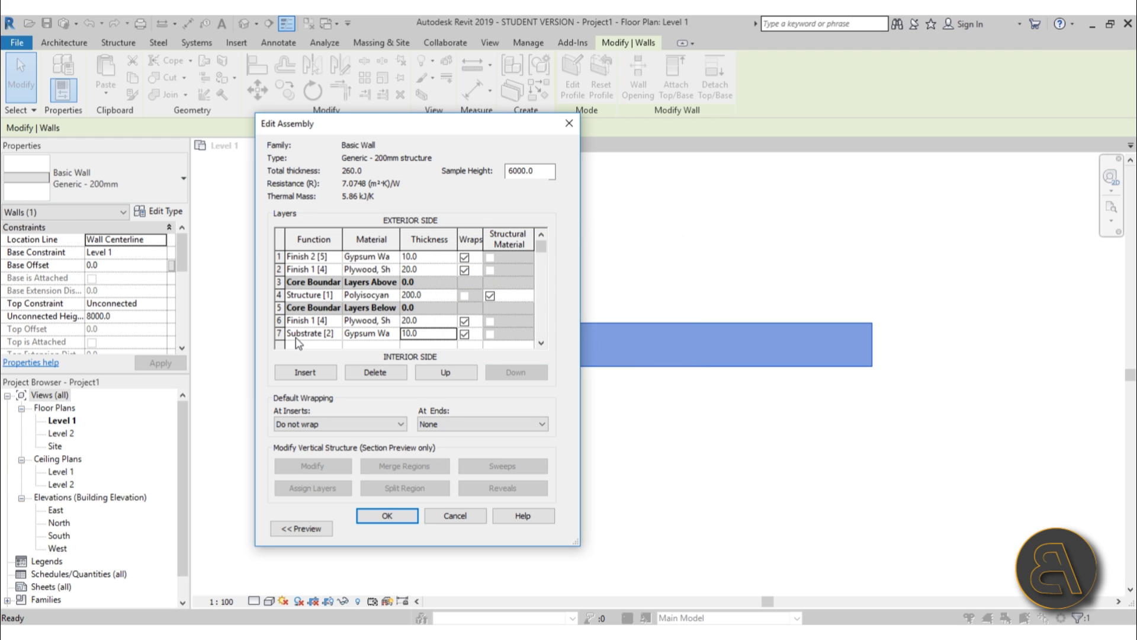
- Change the innermost layer's function to Finish 2 [5] and accept the assembly and the wall's type properties
click(329, 339)
click(335, 333)
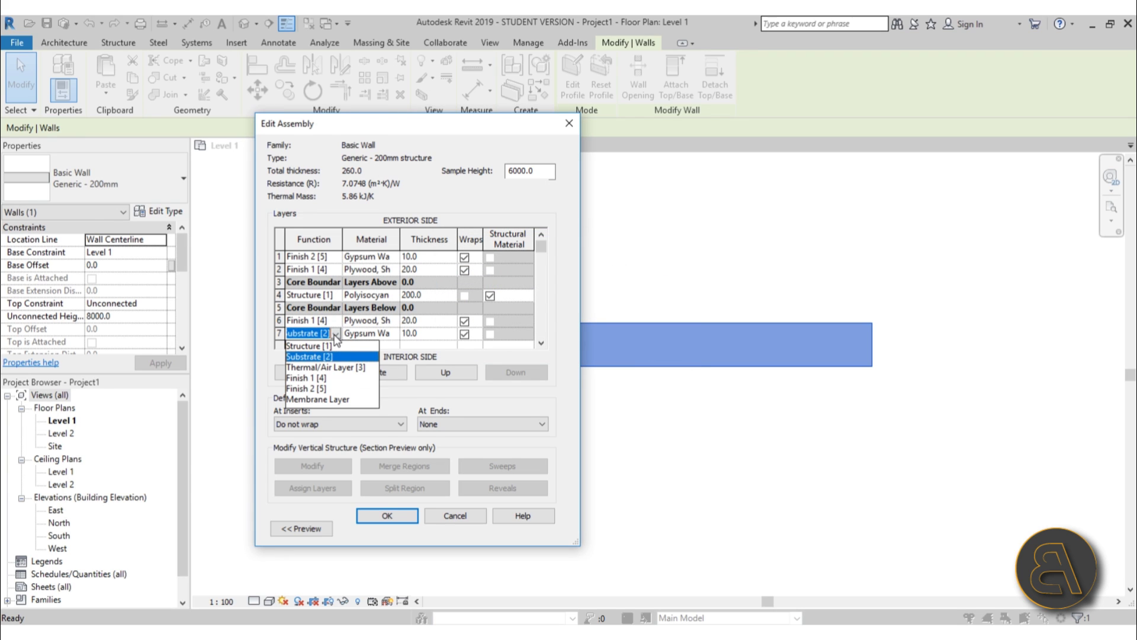
click(310, 389)
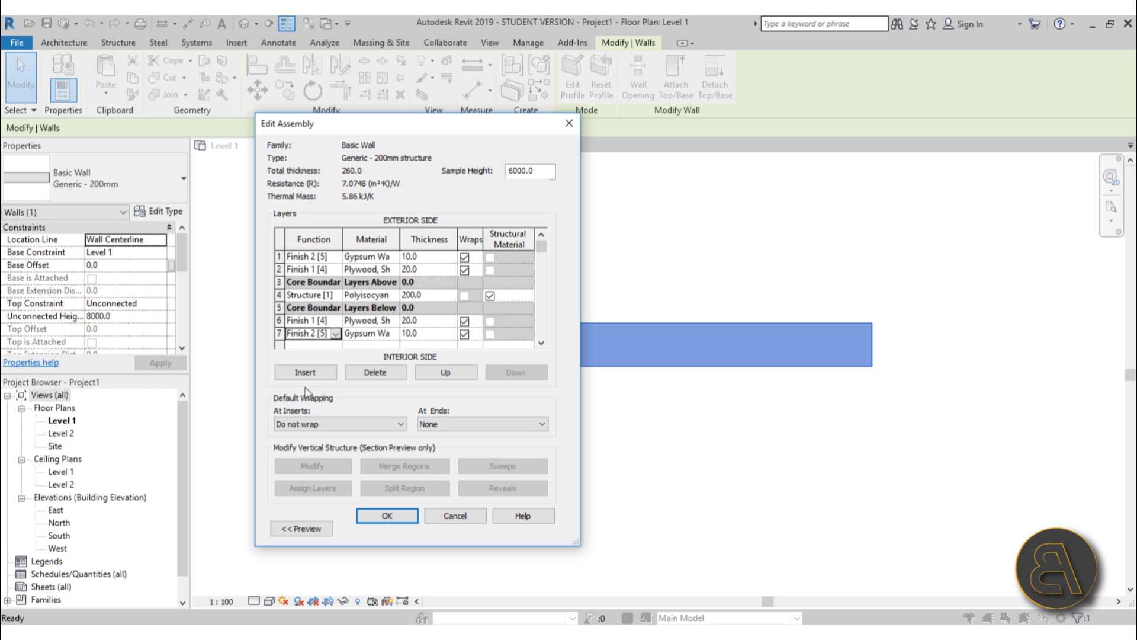
click(379, 514)
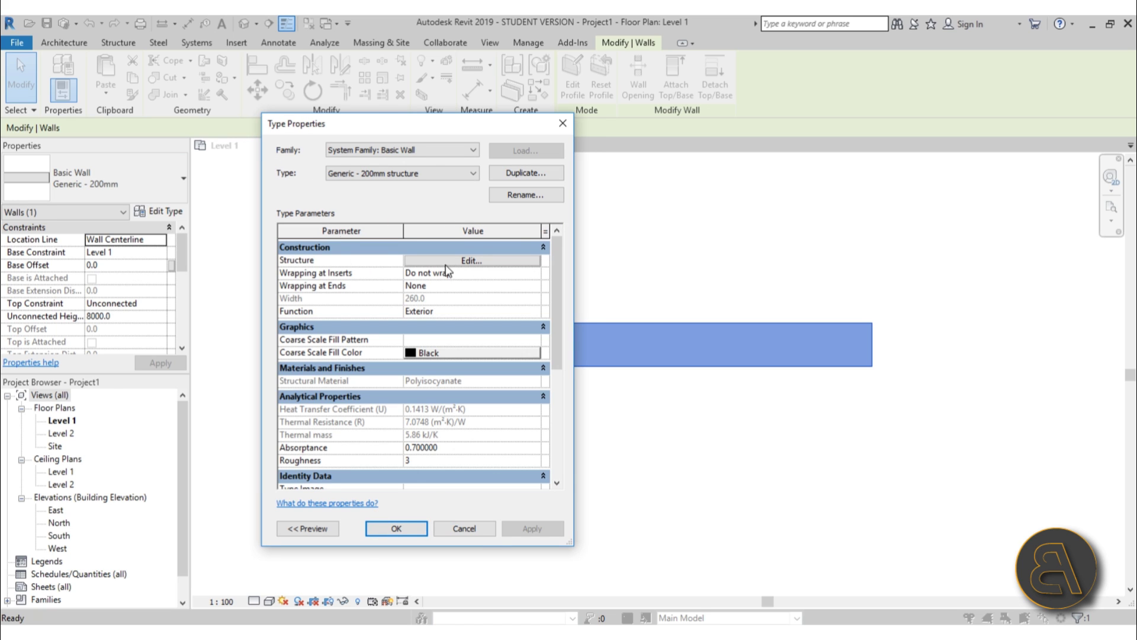
click(474, 261)
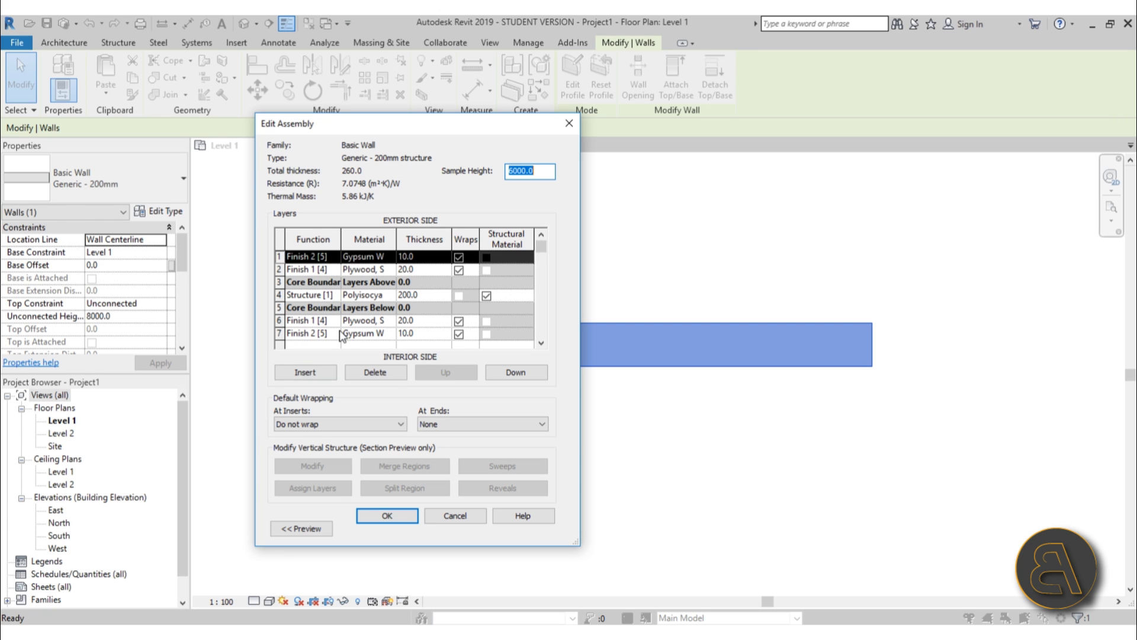
click(387, 515)
click(398, 529)
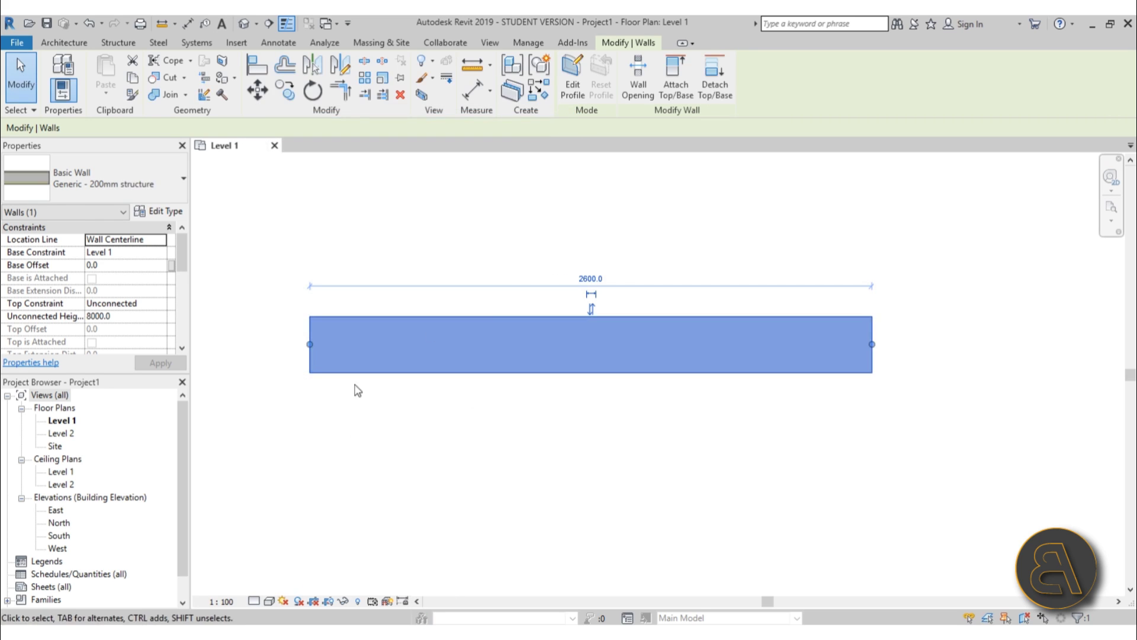
- Set the Level 1 floor plan's detail level to Fine to display the wall layers
click(254, 602)
click(270, 586)
scroll(394, 495, up, 4)
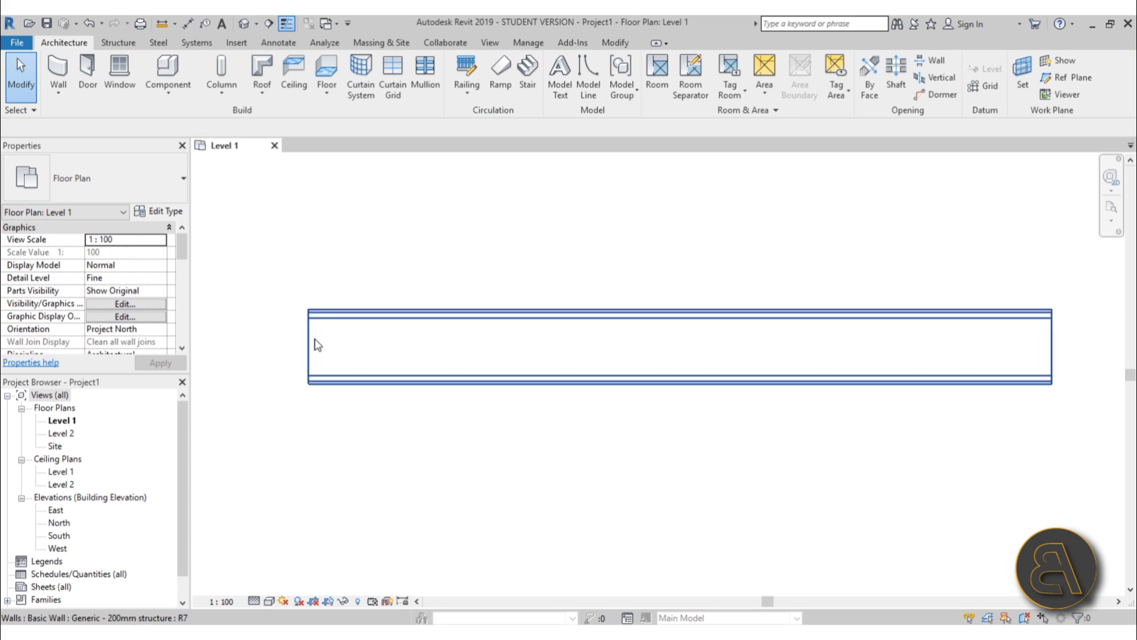
scroll(394, 463, down, 2)
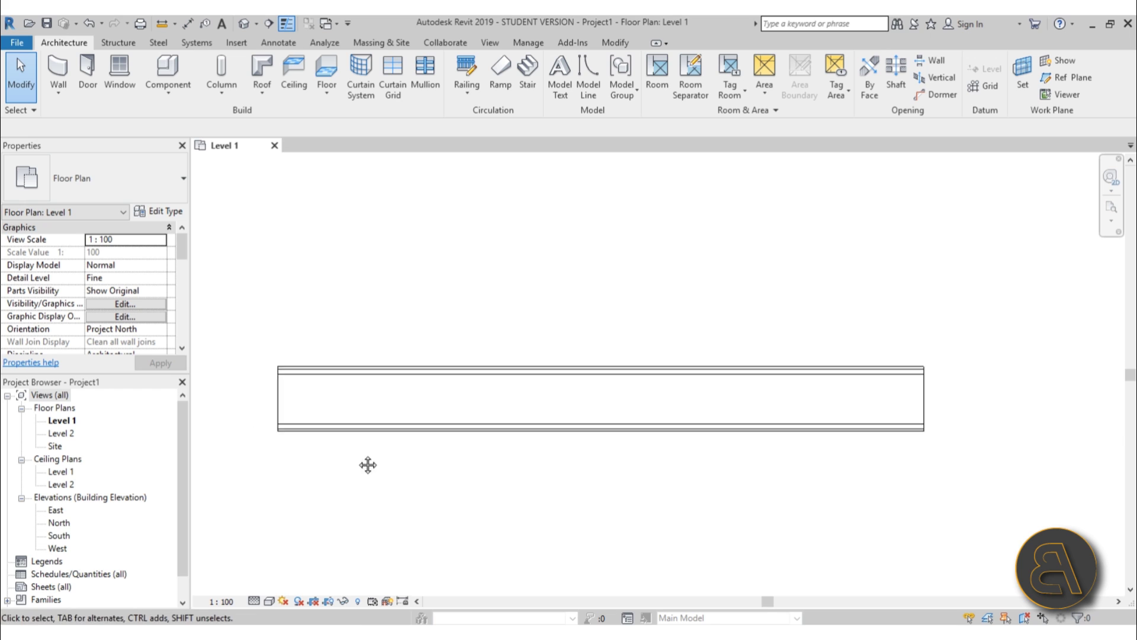
- Compare the wall's display with Thin Lines off and on, and examine its layers up close
click(287, 25)
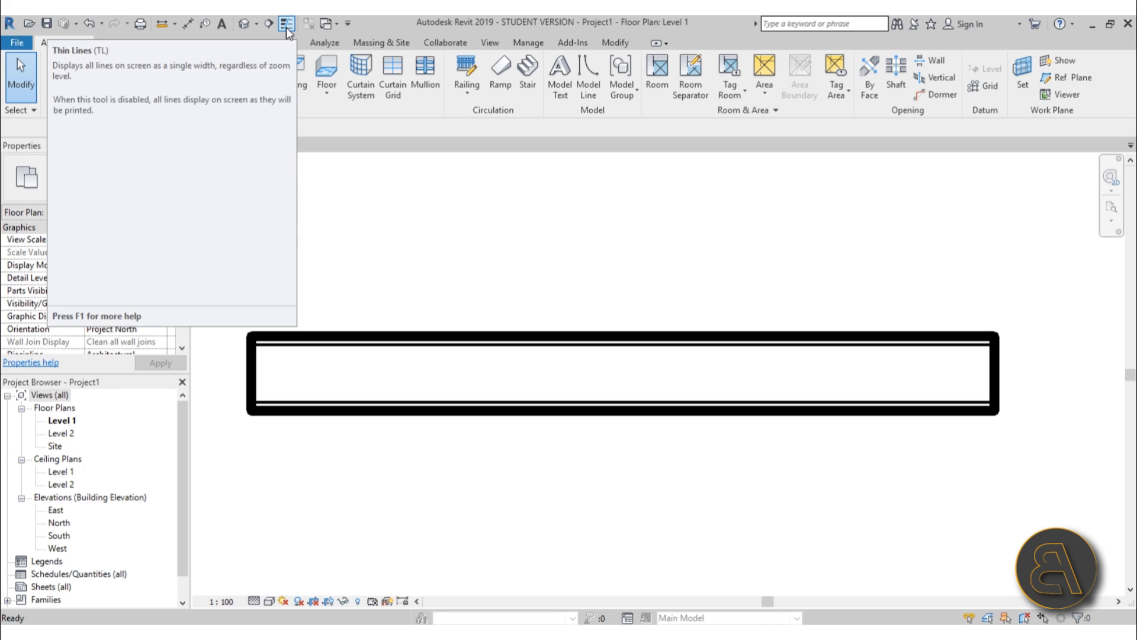
click(287, 25)
scroll(241, 367, up, 4)
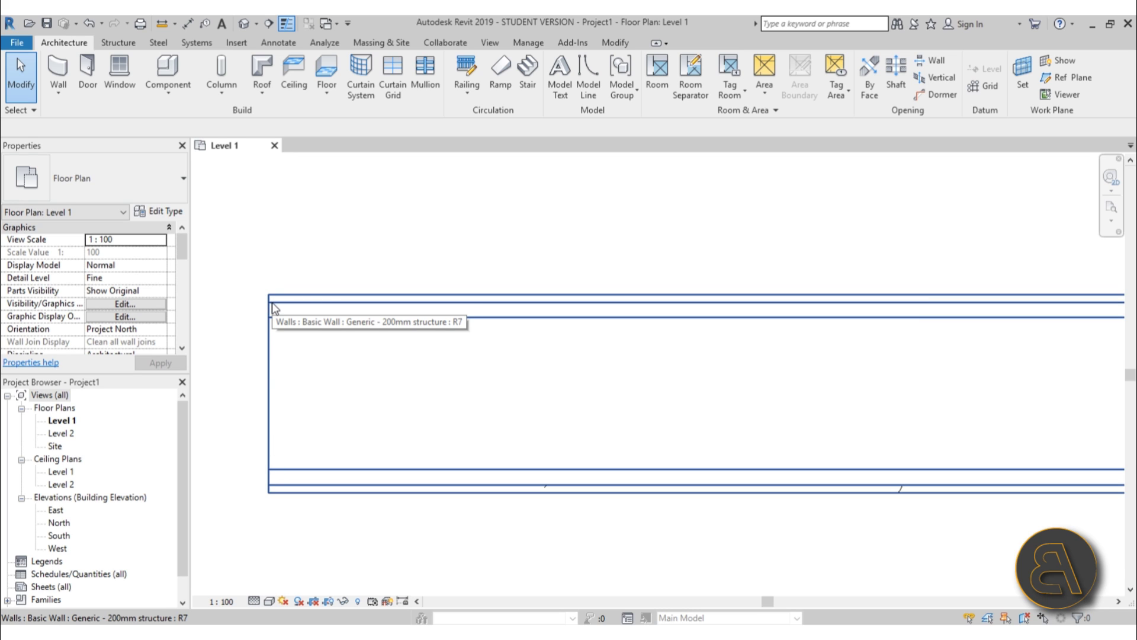
scroll(279, 249, down, 3)
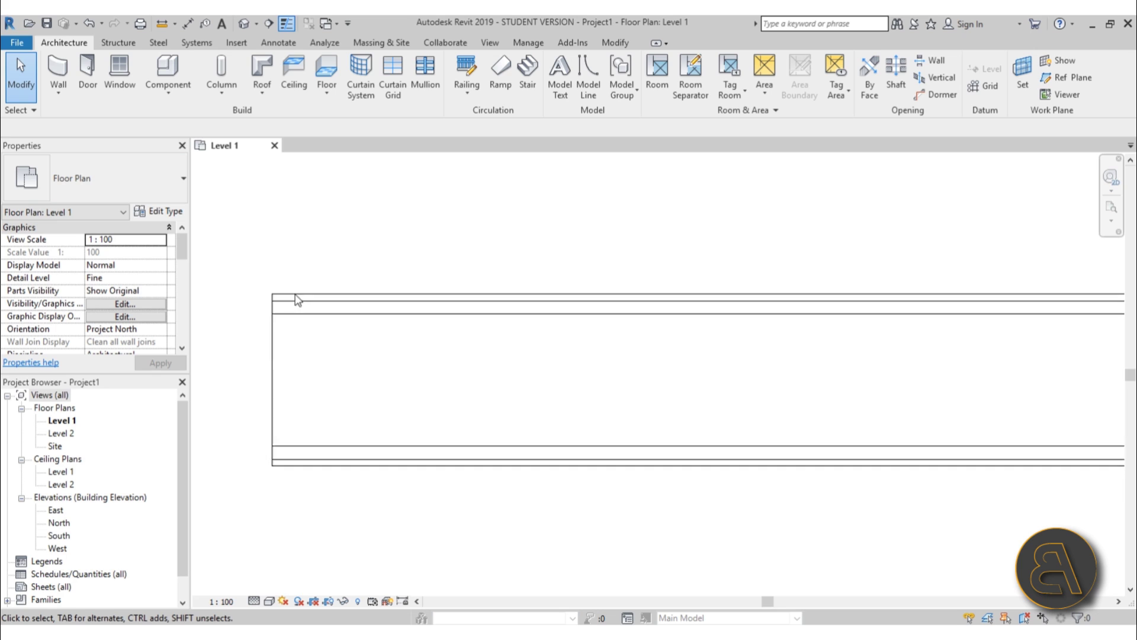
scroll(375, 317, down, 3)
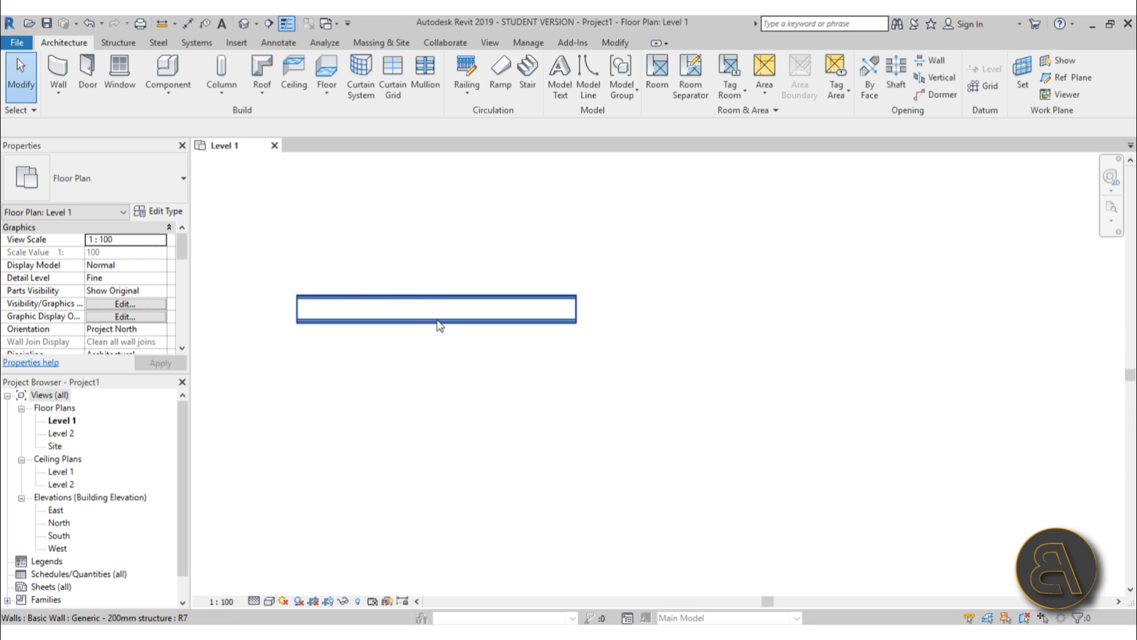
scroll(466, 323, up, 3)
middle_drag(379, 354, 443, 352)
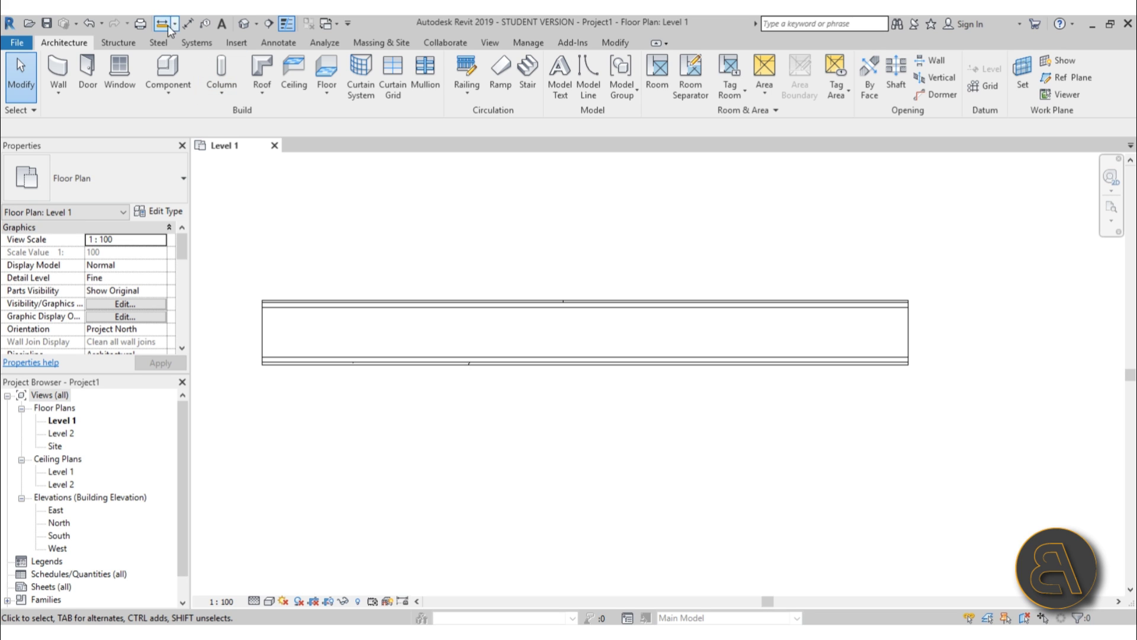
- Start placing a structural column and load the 140x140 type of M_Timber-Column from the Wood folder of Structural Columns
click(127, 45)
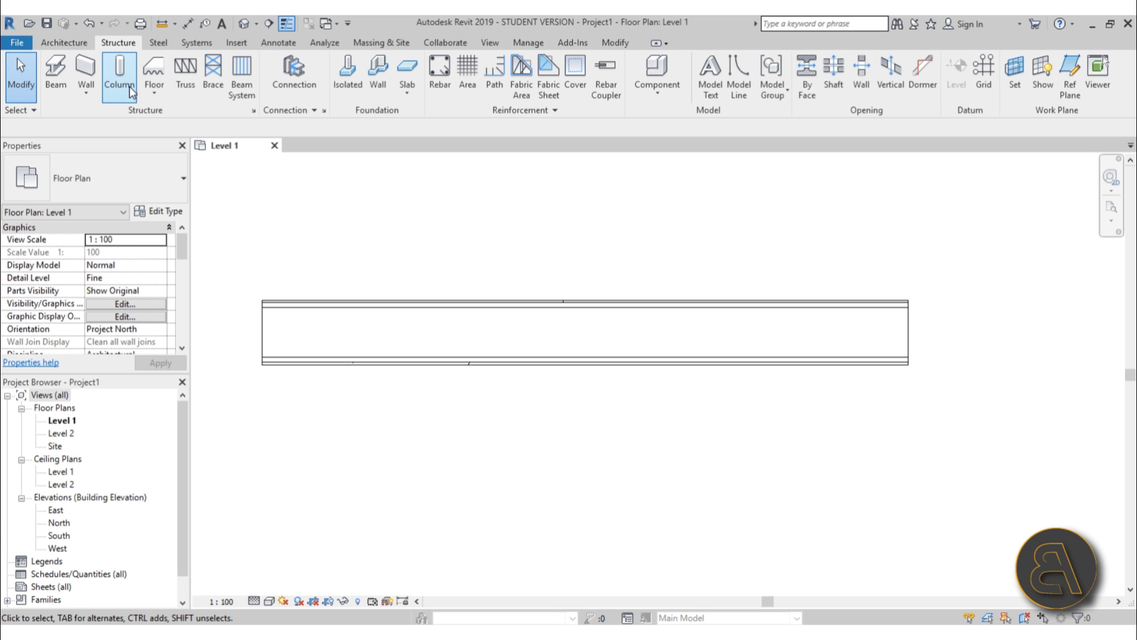
click(120, 70)
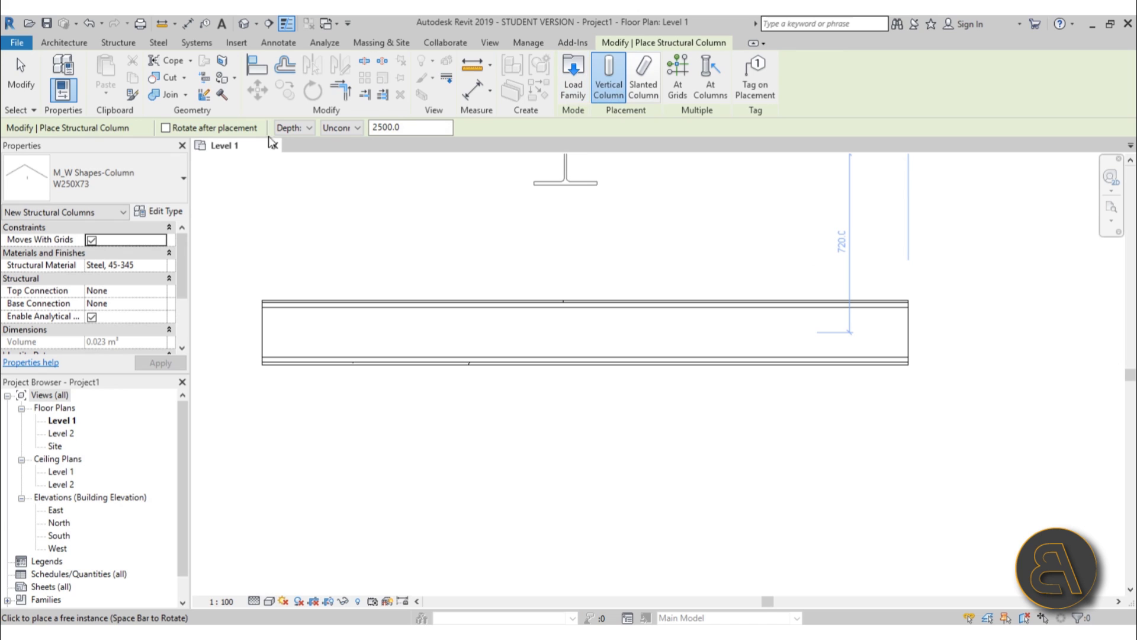
click(119, 195)
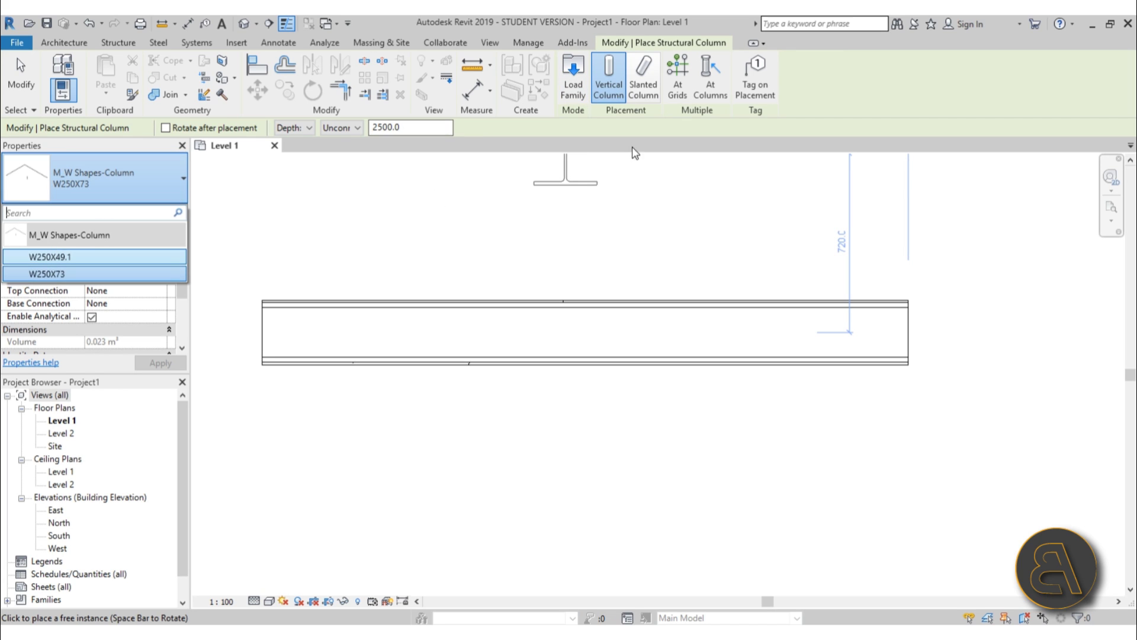
click(566, 90)
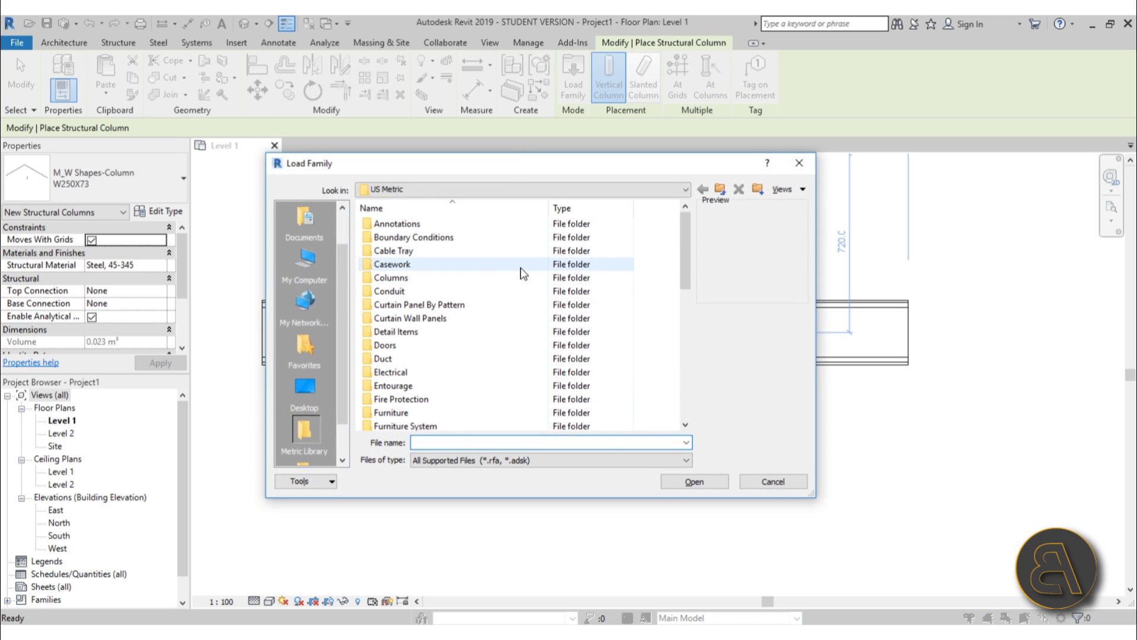
scroll(456, 279, down, 9)
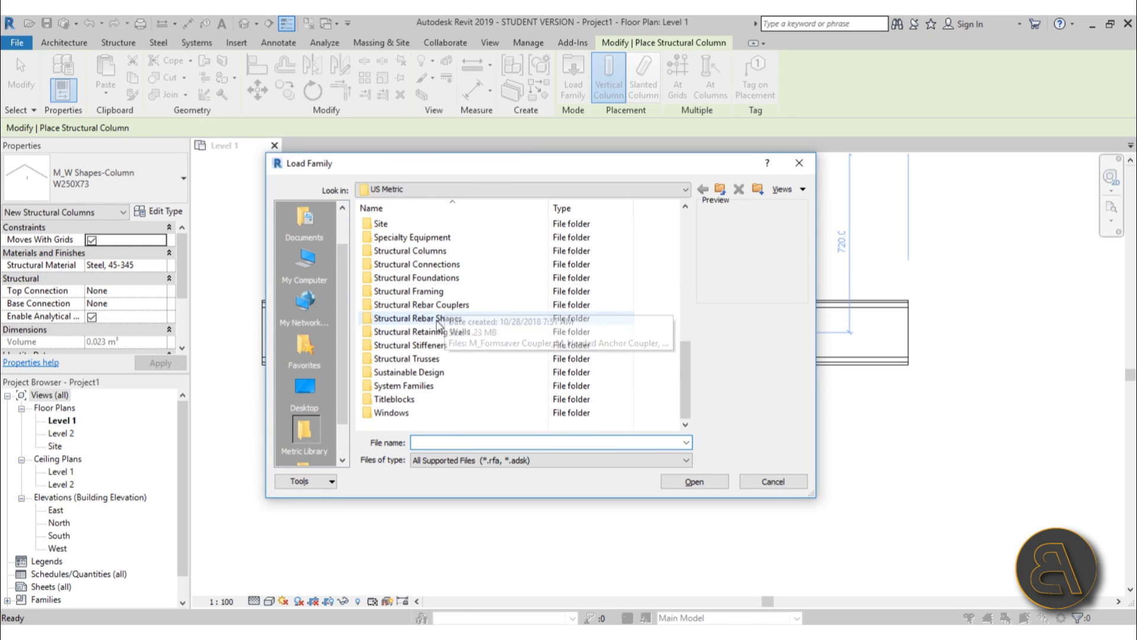
double_click(413, 251)
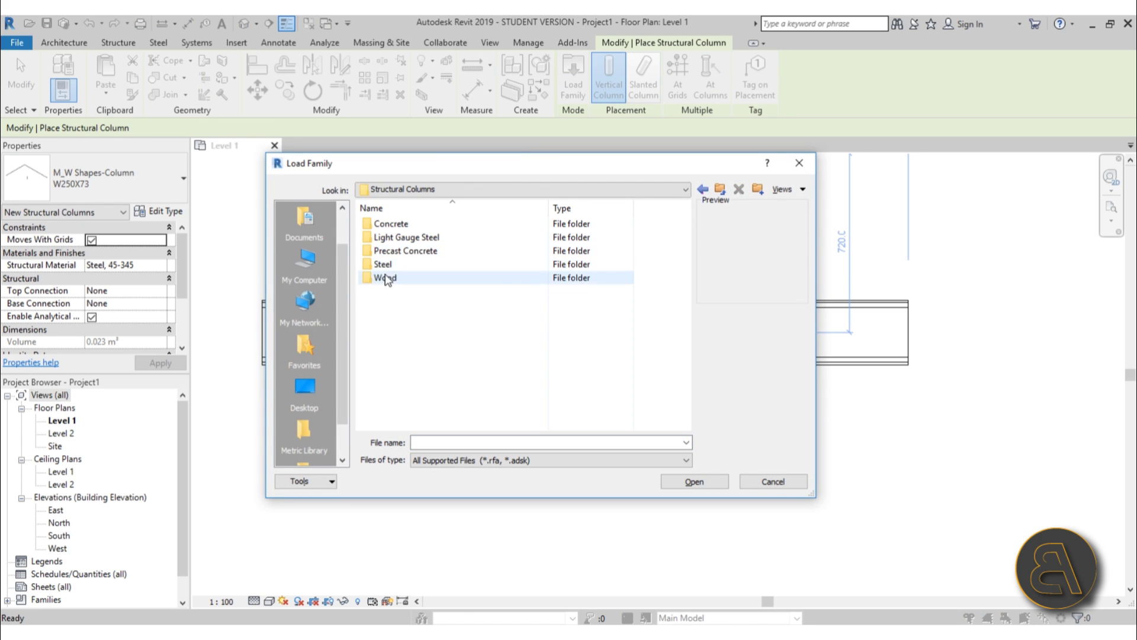
double_click(389, 278)
click(442, 279)
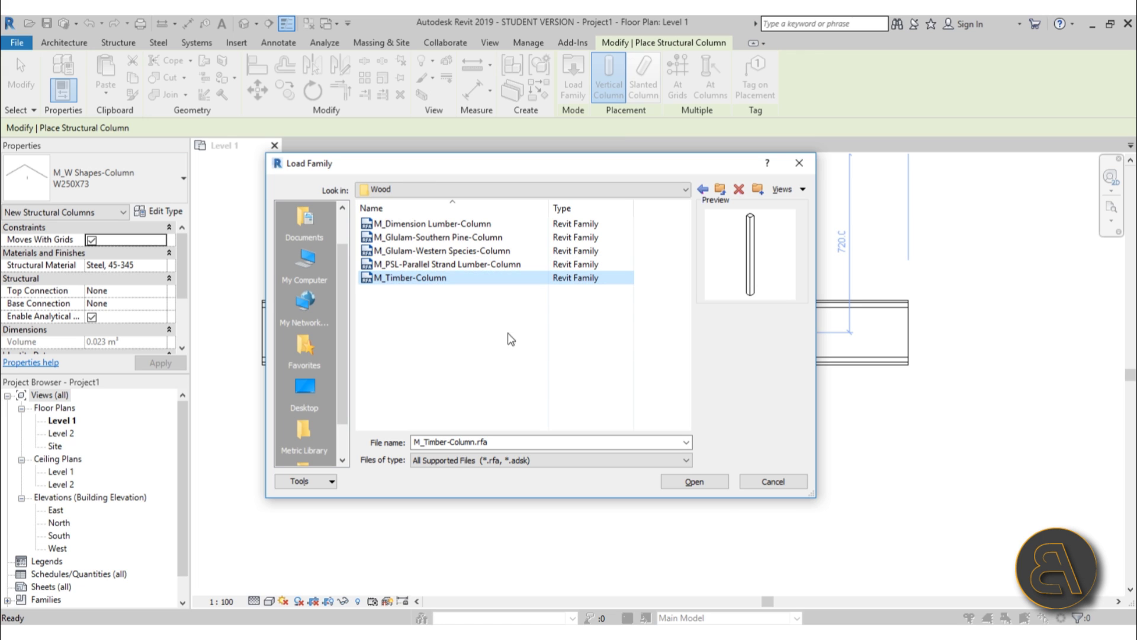
click(693, 481)
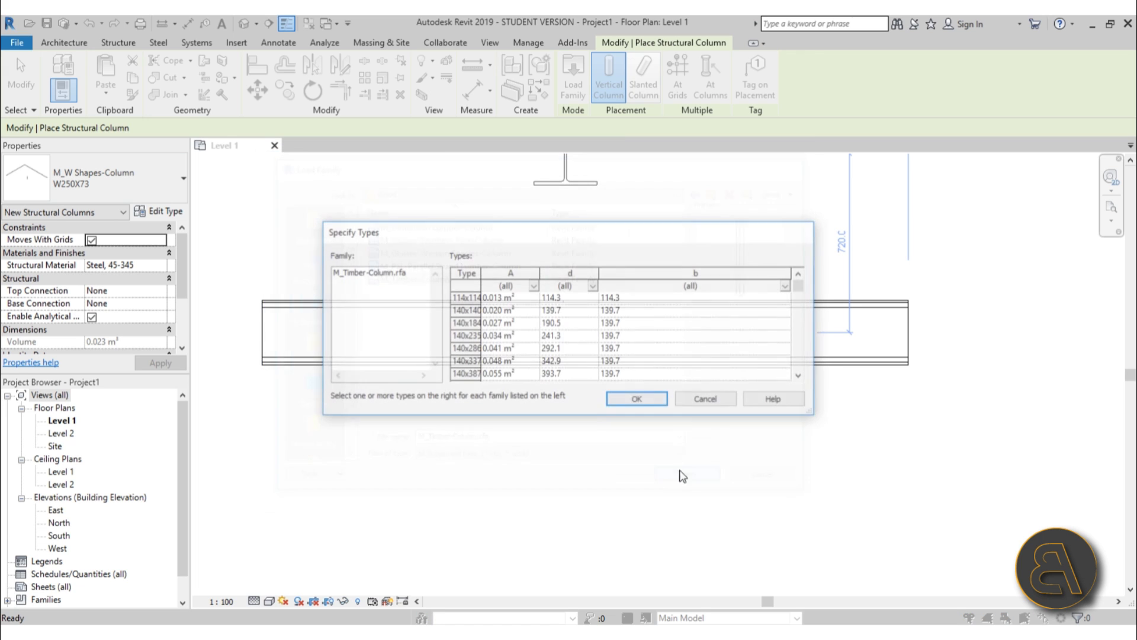
click(461, 312)
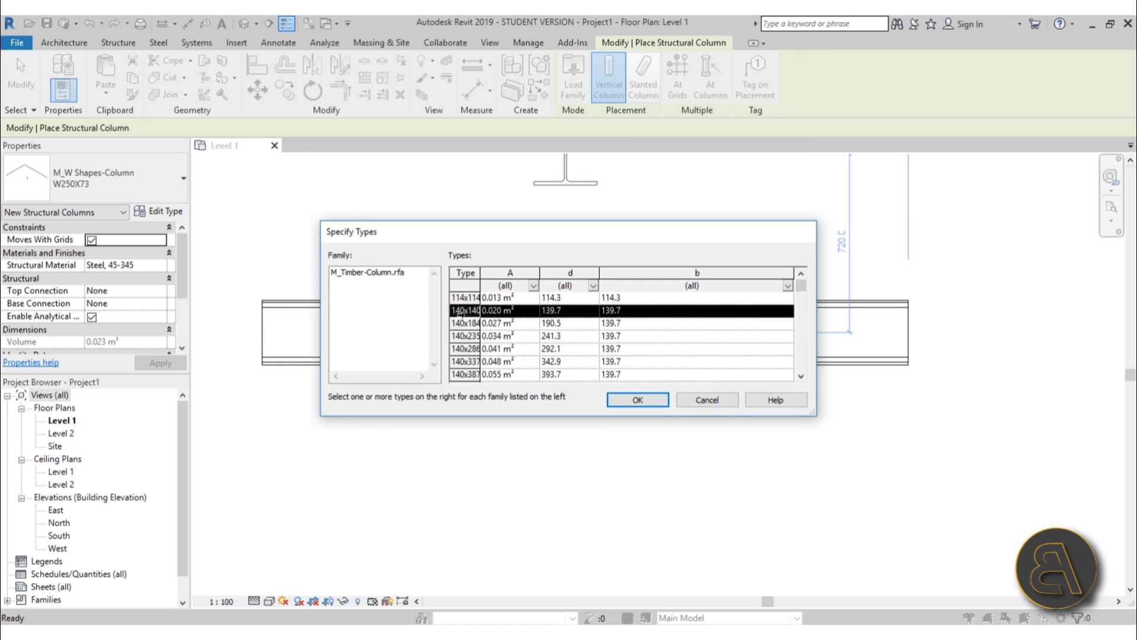
click(652, 398)
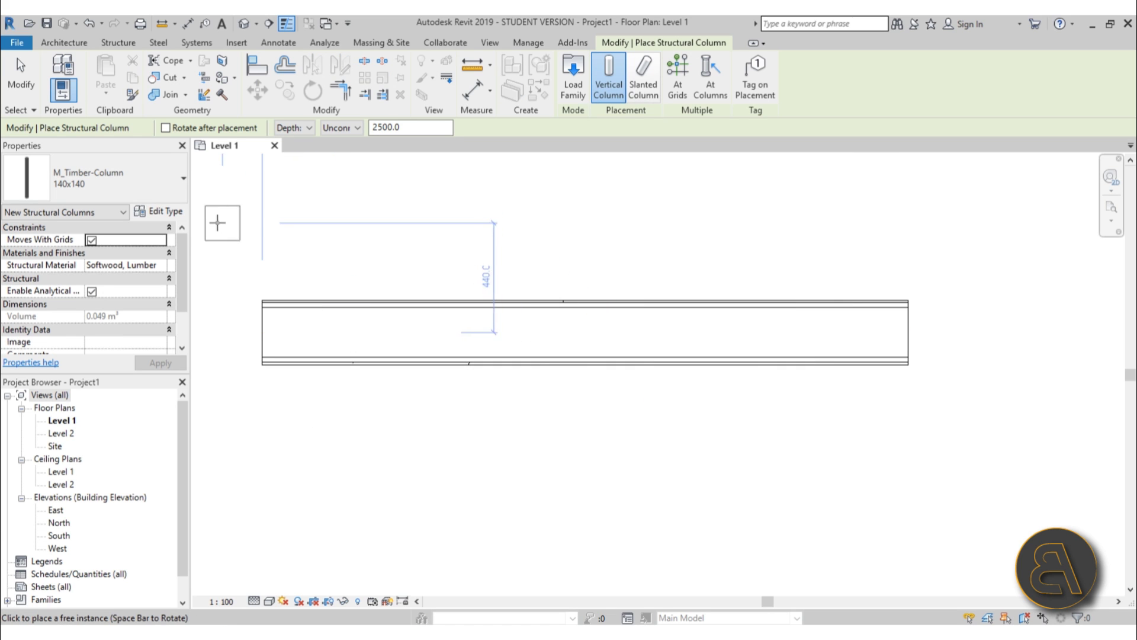
- Rename the 140x140 timber column type as "20 x 8"
click(172, 215)
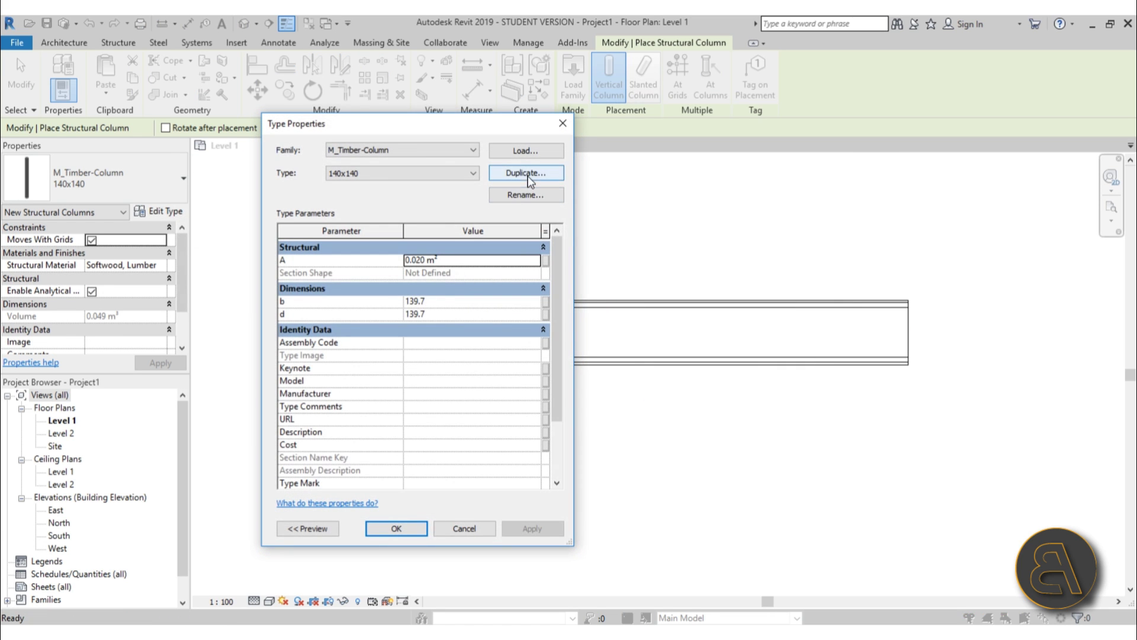
click(515, 199)
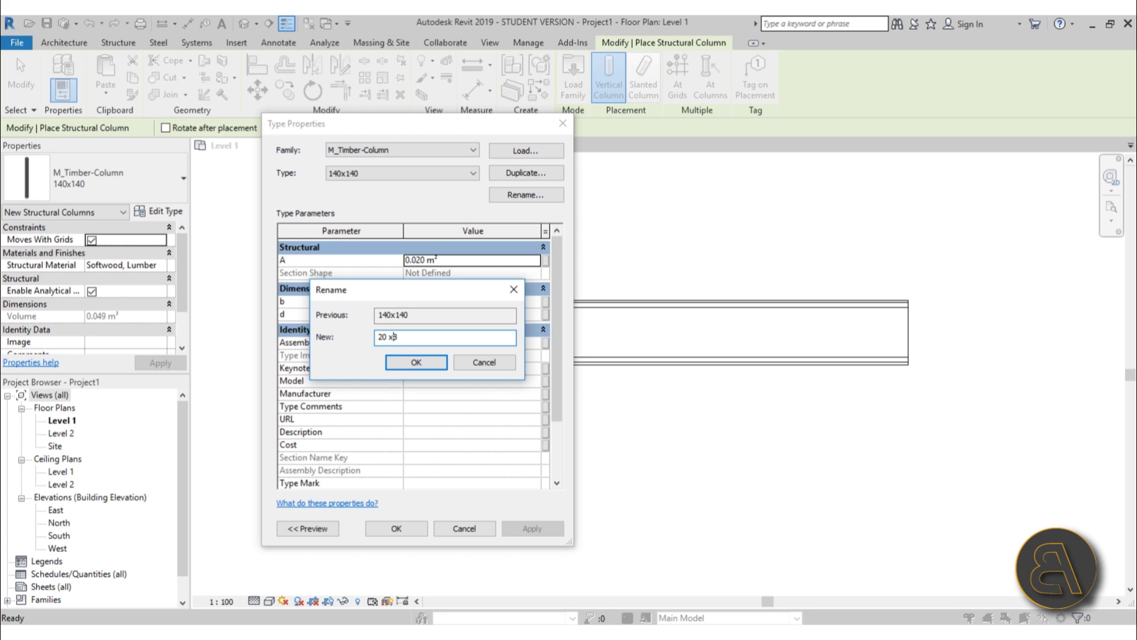
click(418, 361)
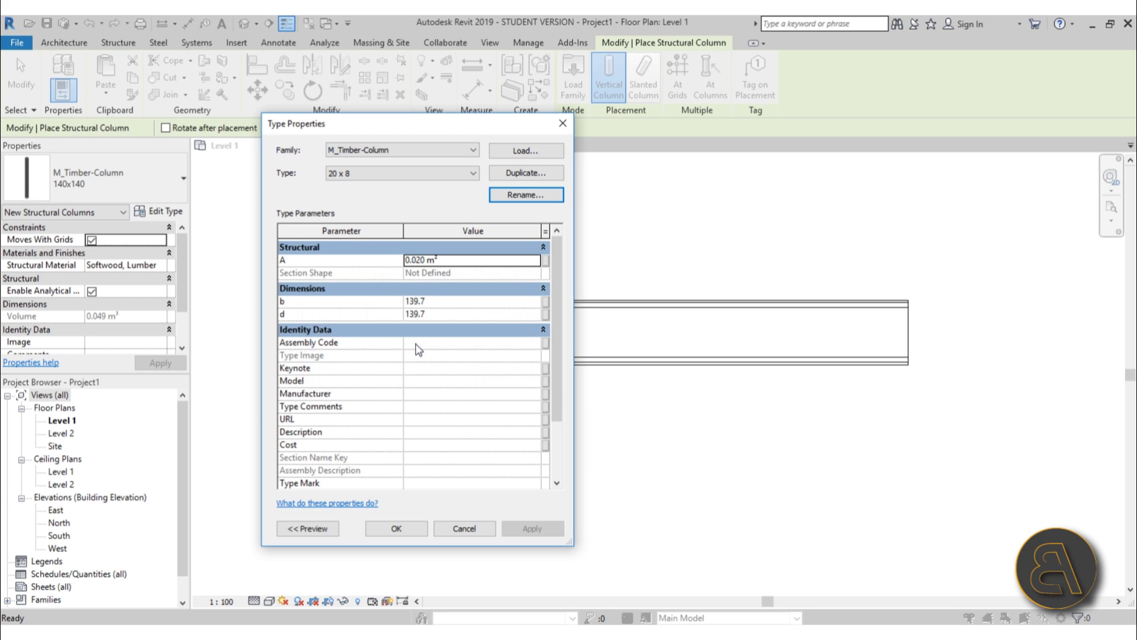
- Set the 20 x 8 timber column type's b dimension to 200 and d to 80, and apply the type properties
click(471, 303)
text(2)
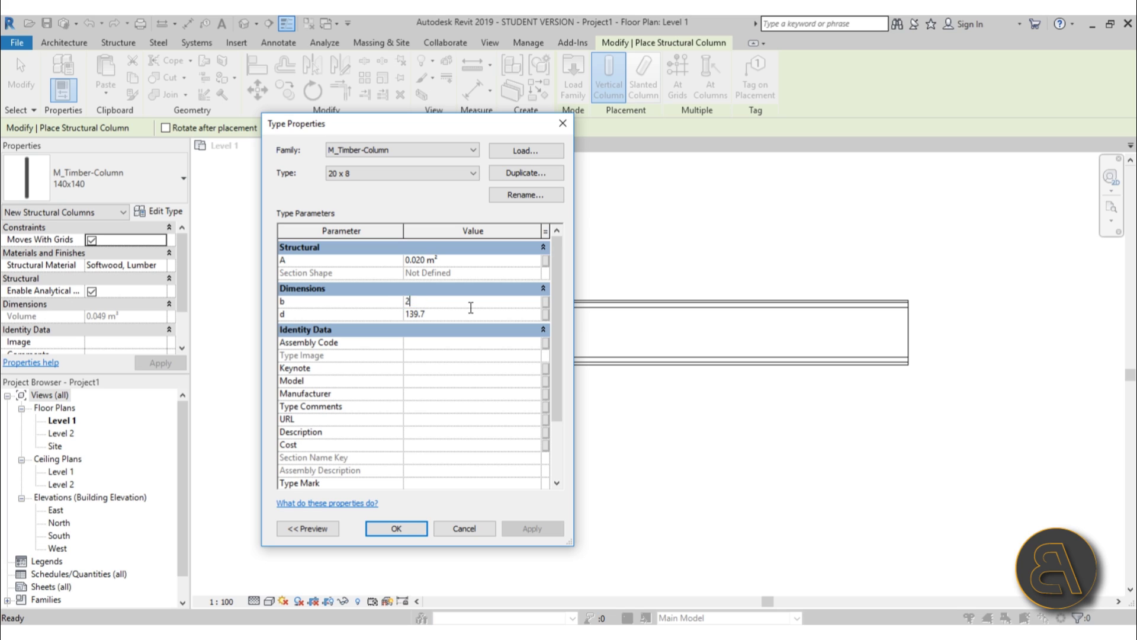
text(00)
click(476, 315)
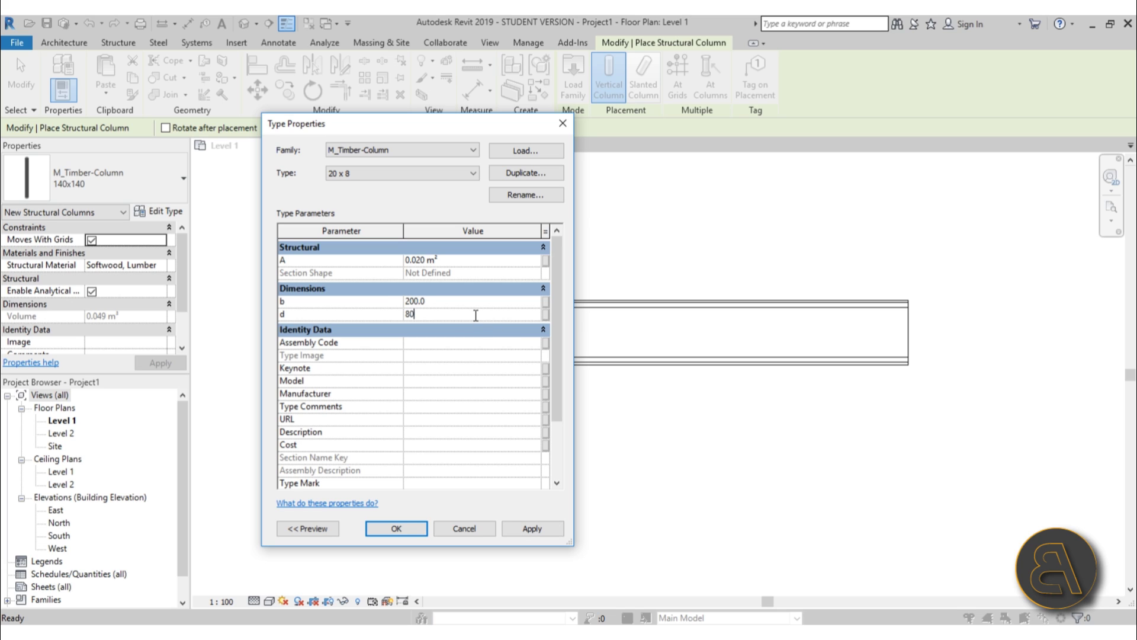
click(519, 528)
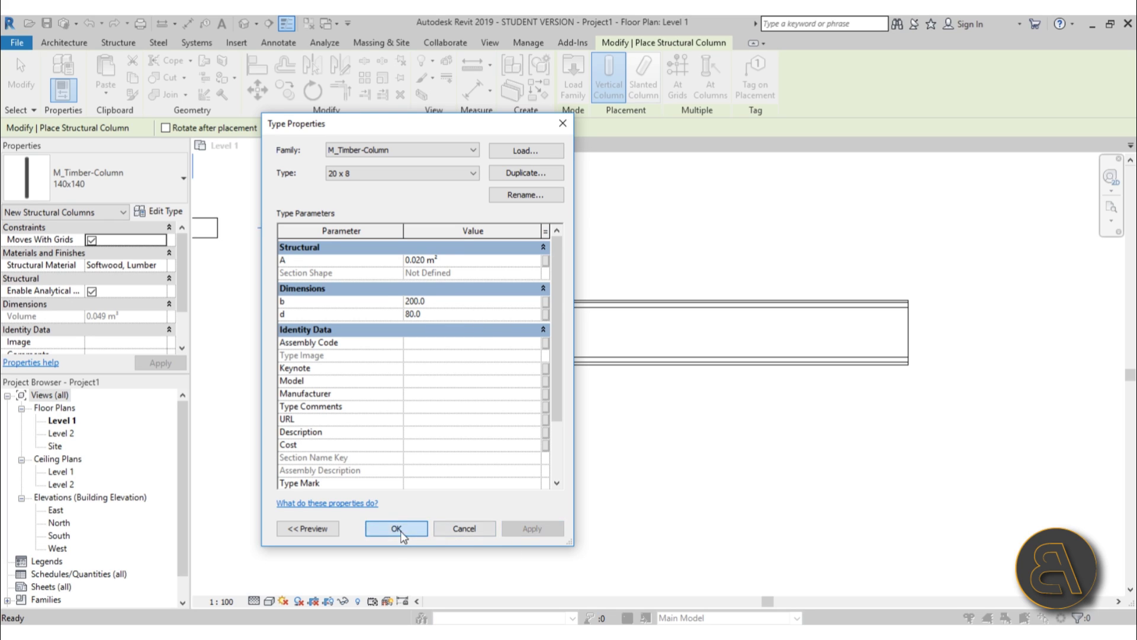
click(398, 529)
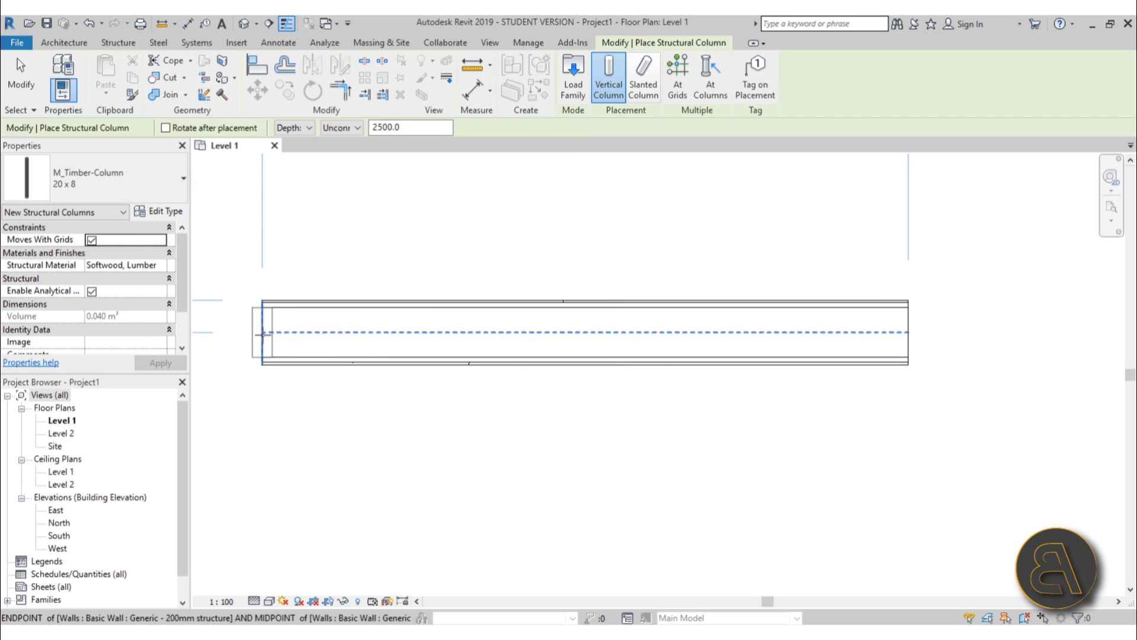
- Try to place a 20 x 8 column inside the wall near its left end using the Depth setting, and undo it
scroll(262, 330, up, 3)
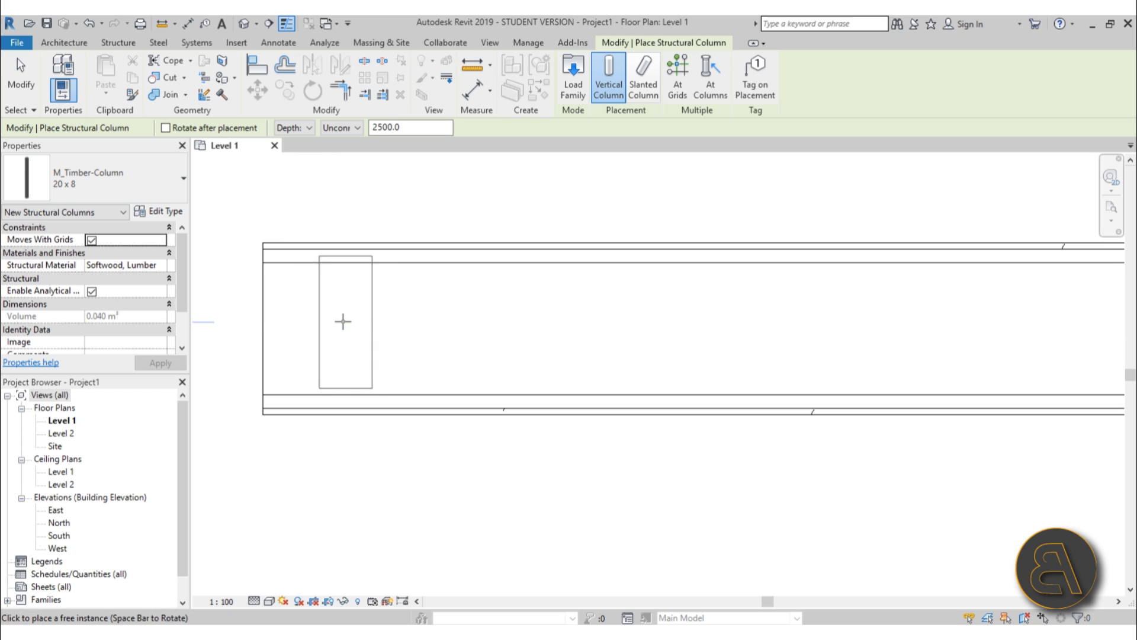
click(330, 328)
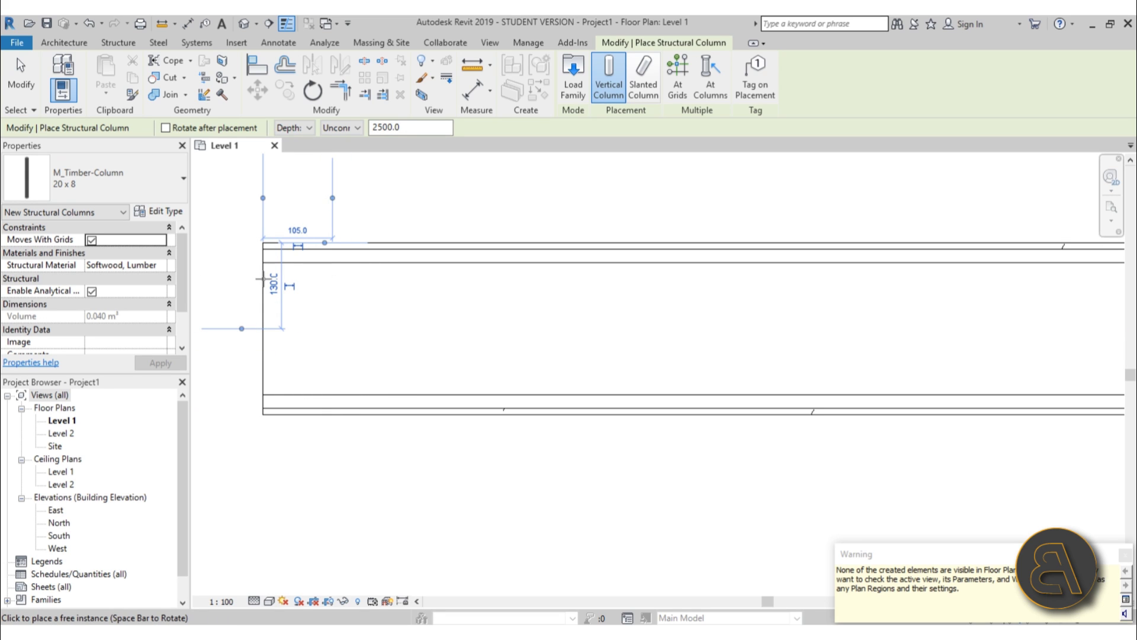
click(90, 23)
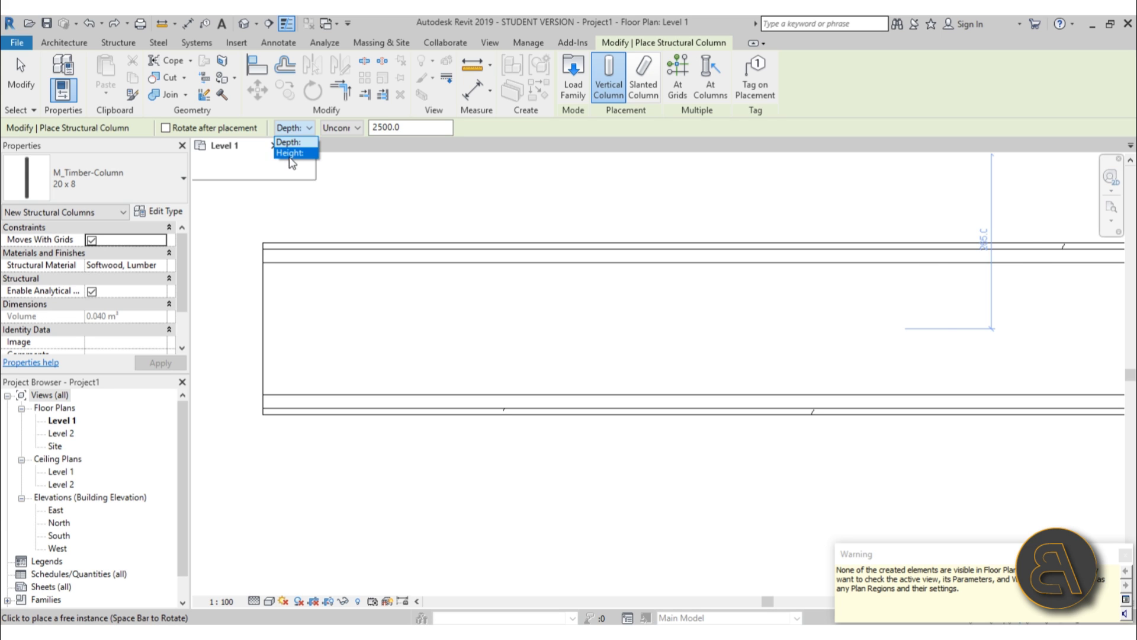
- Change the column placement from Depth to Height up to Level 2, and leave the column command
click(290, 153)
click(337, 132)
click(343, 153)
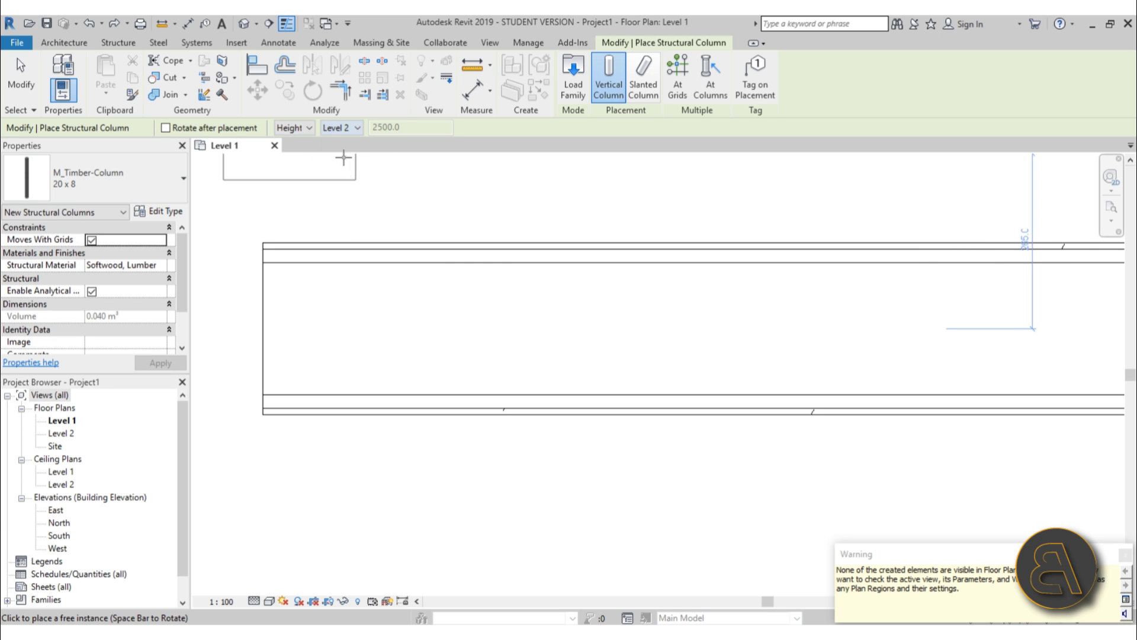
key(Escape)
key(Escape)
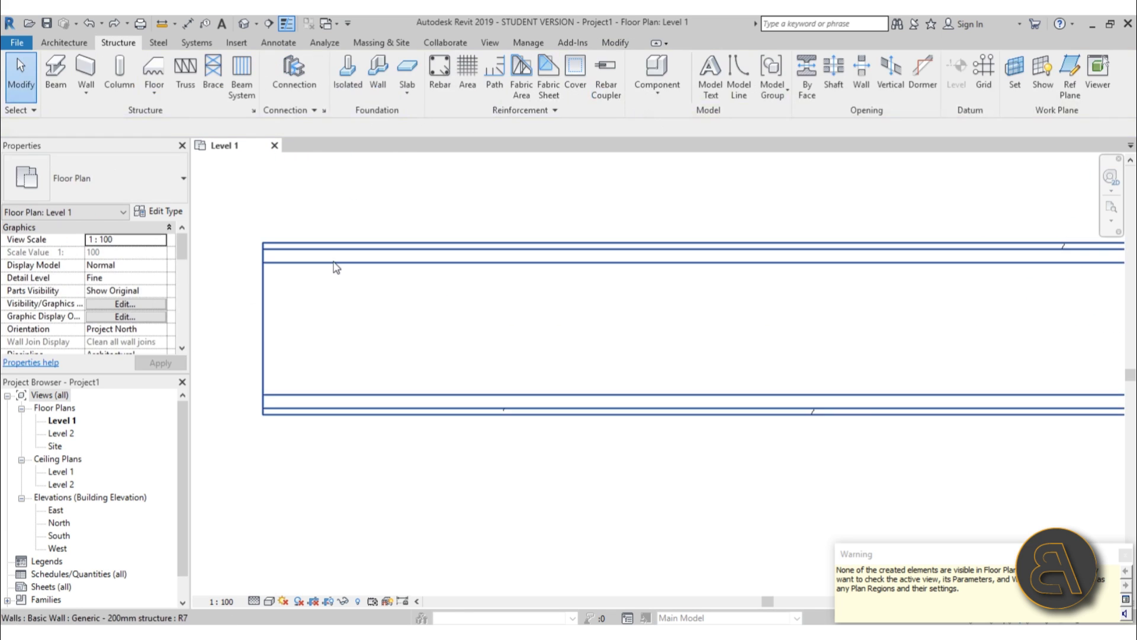
- Set the wall's top constraint to Up to level: Level 2
click(333, 266)
click(163, 304)
click(134, 334)
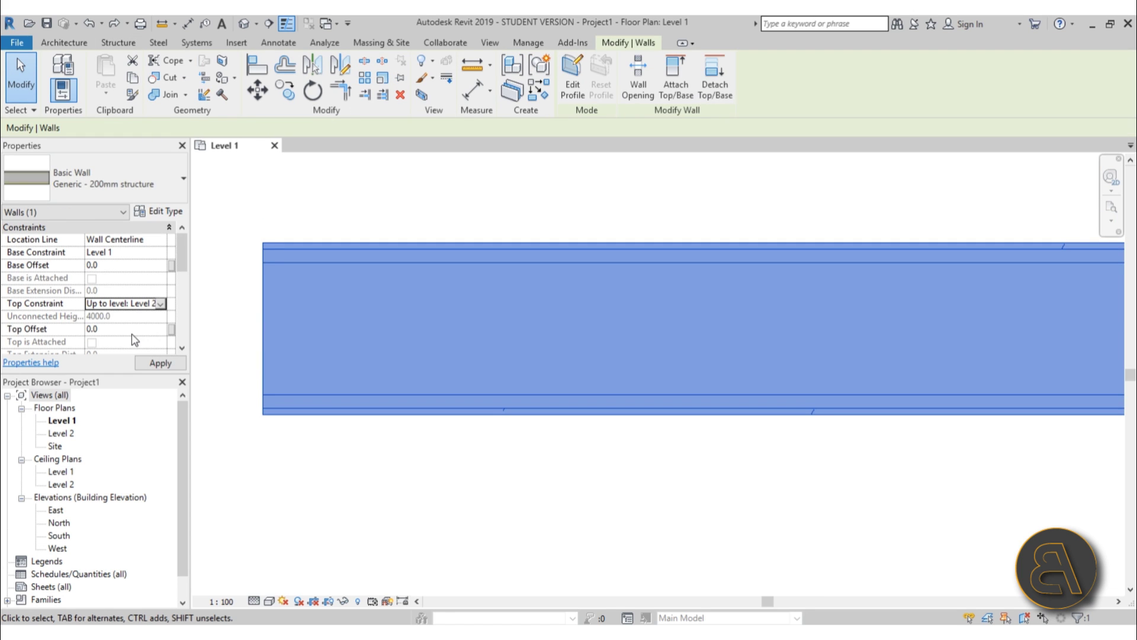
click(300, 437)
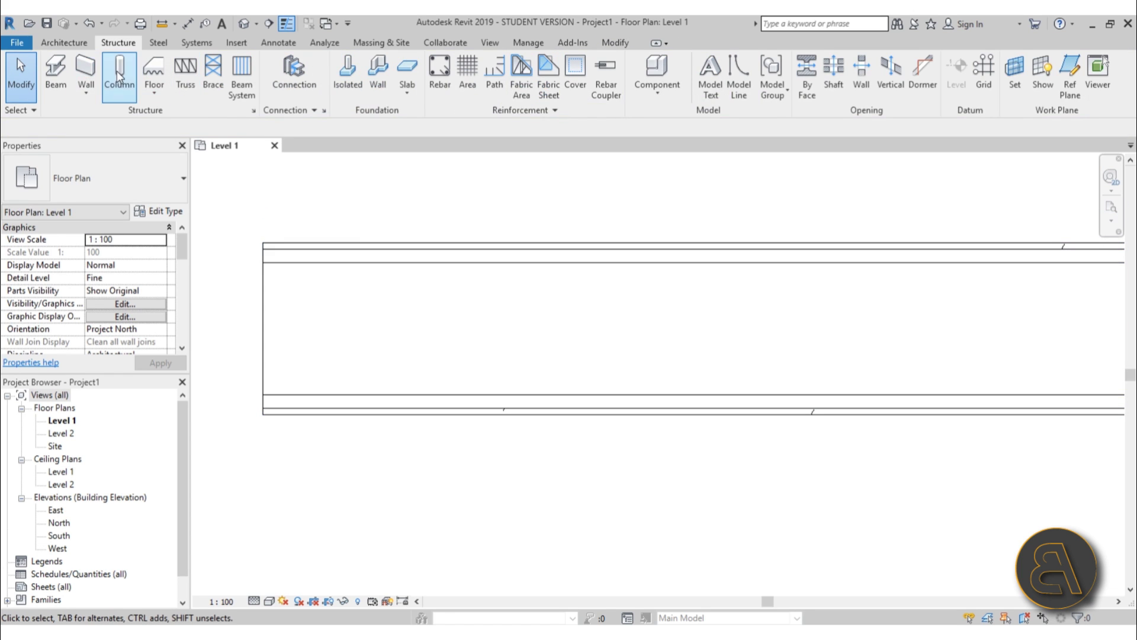
- Place a 20 x 8 timber column across the wall core on its centerline, about 150 mm from the left end
click(153, 71)
key(space)
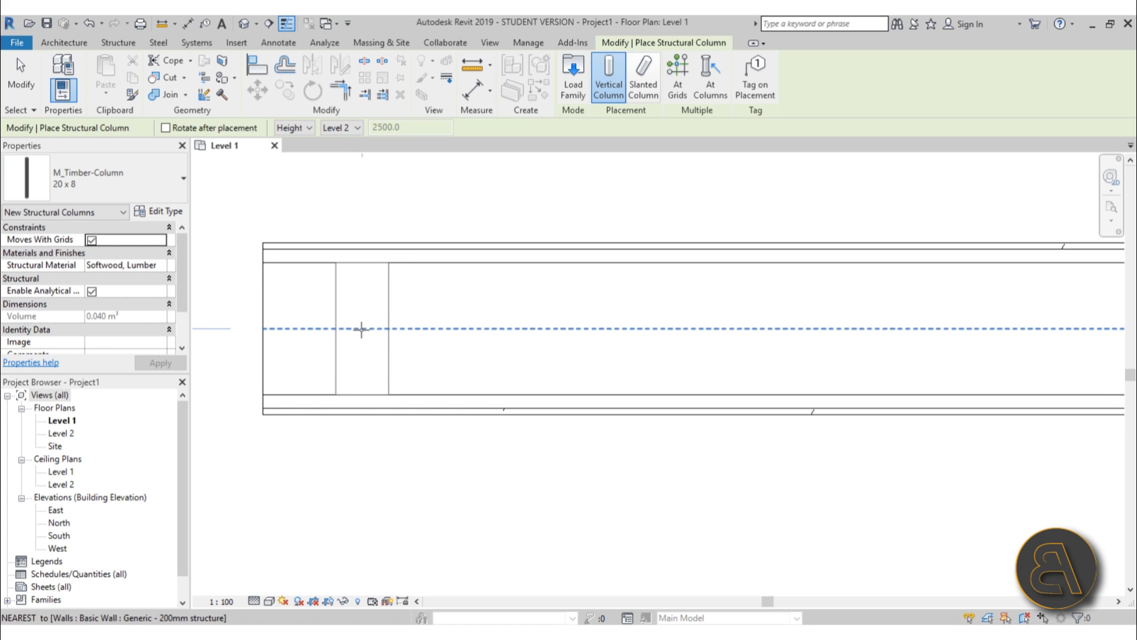
click(362, 330)
key(Escape)
- Align the column's left face with the left end face of the wall
click(392, 385)
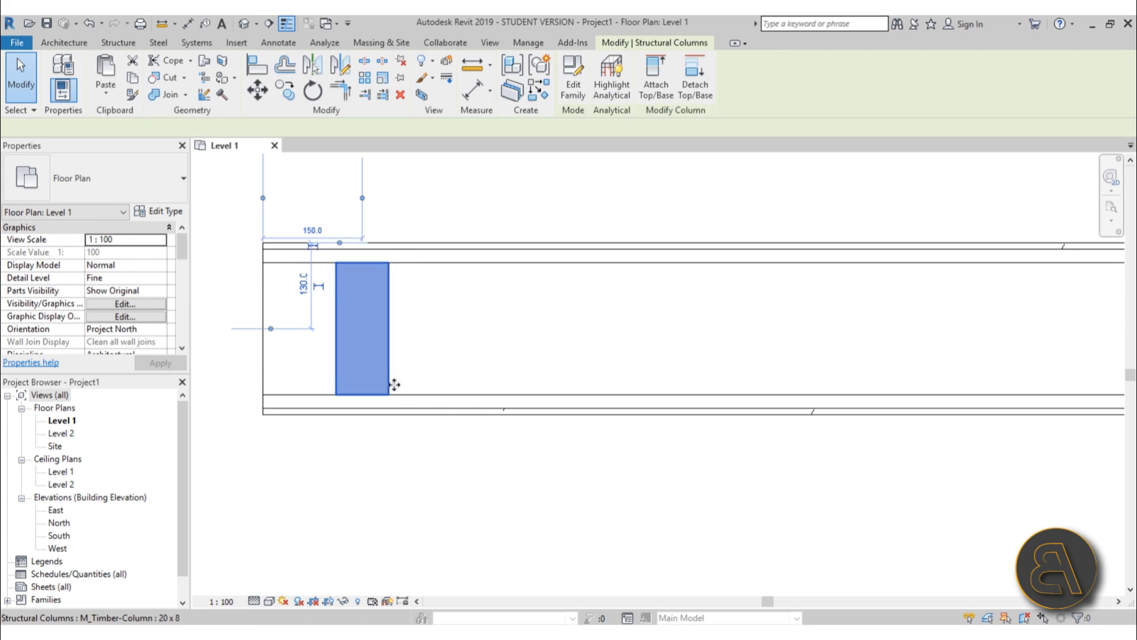
scroll(482, 330, down, 4)
scroll(521, 403, up, 4)
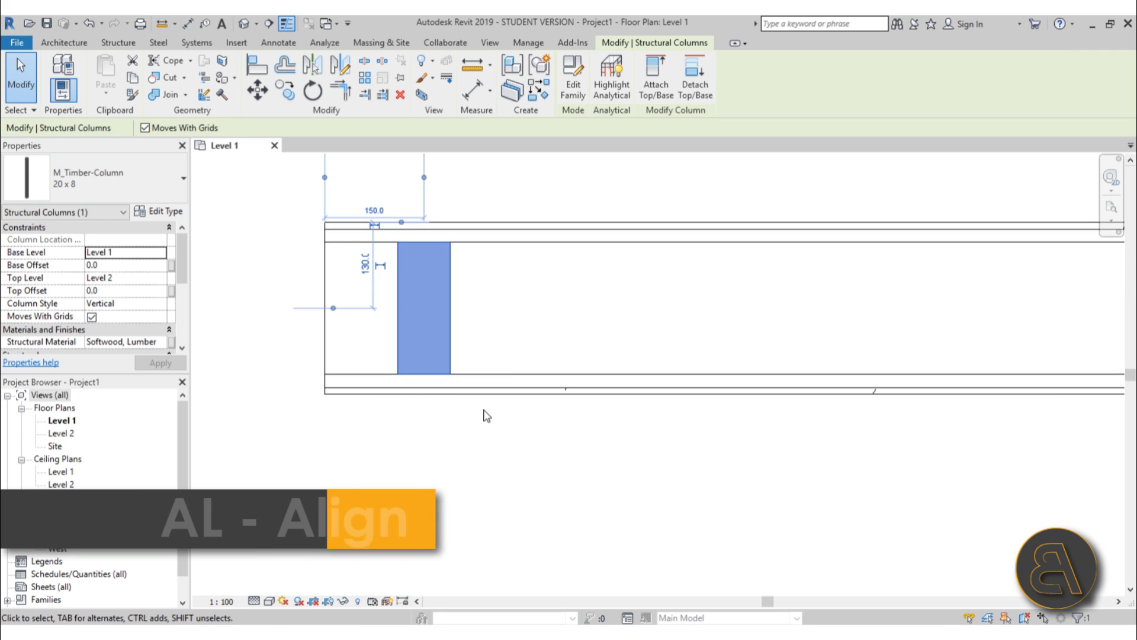
key(a)
key(l)
click(327, 349)
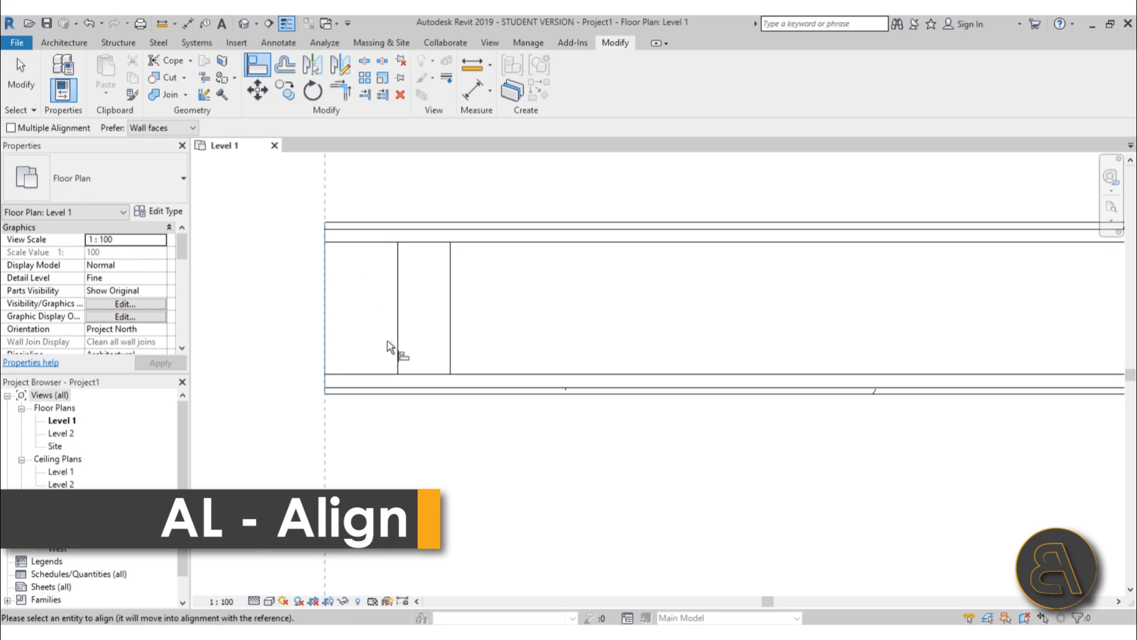
click(396, 348)
key(Escape)
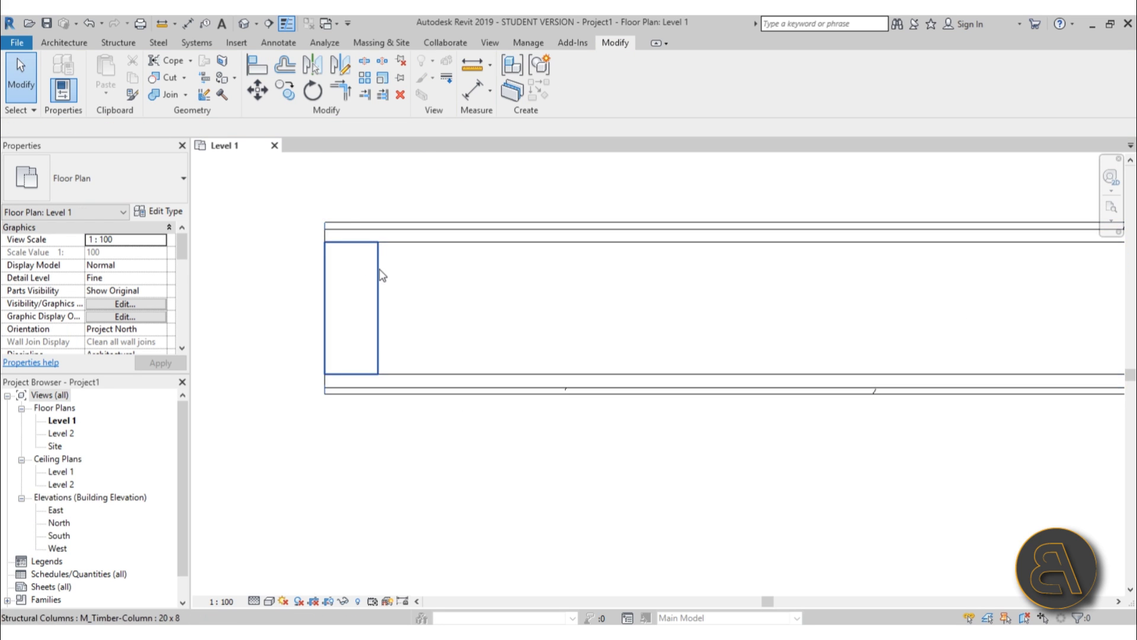
- Array the end column linearly to 6 columns, with the last at the wall's right end and Group and Associate off
click(383, 276)
scroll(379, 291, down, 4)
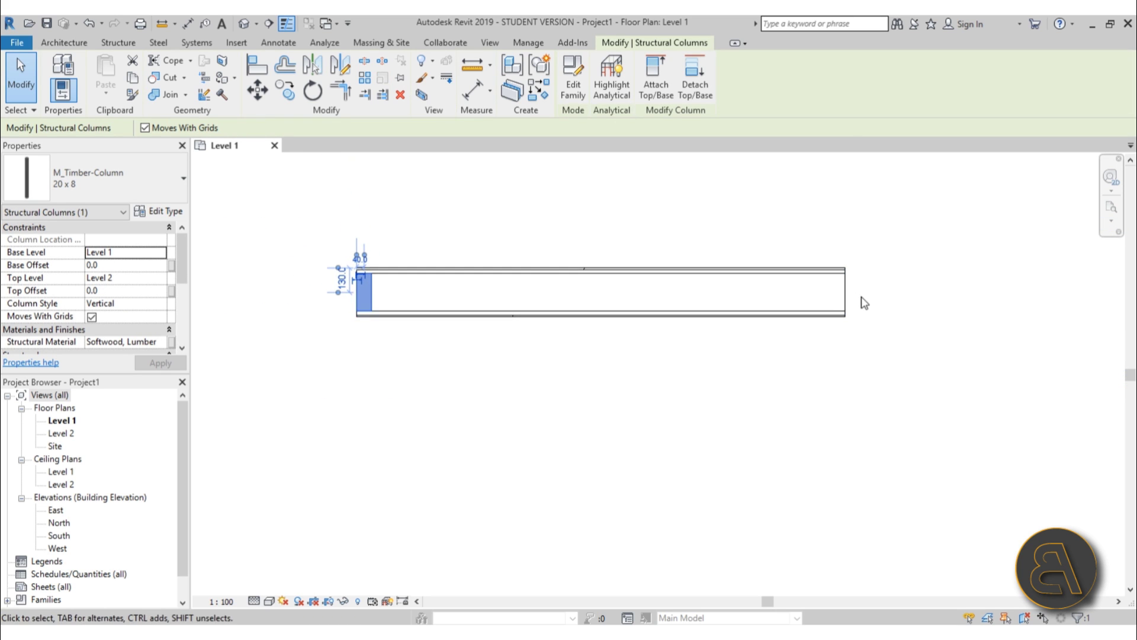
scroll(593, 266, up, 2)
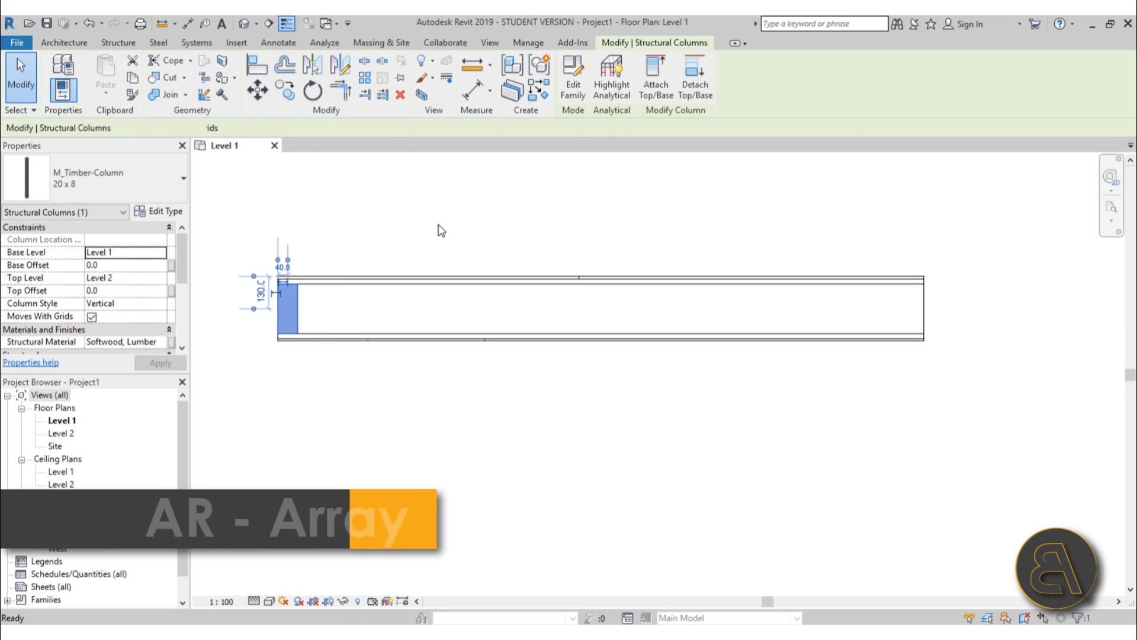
key(a)
key(r)
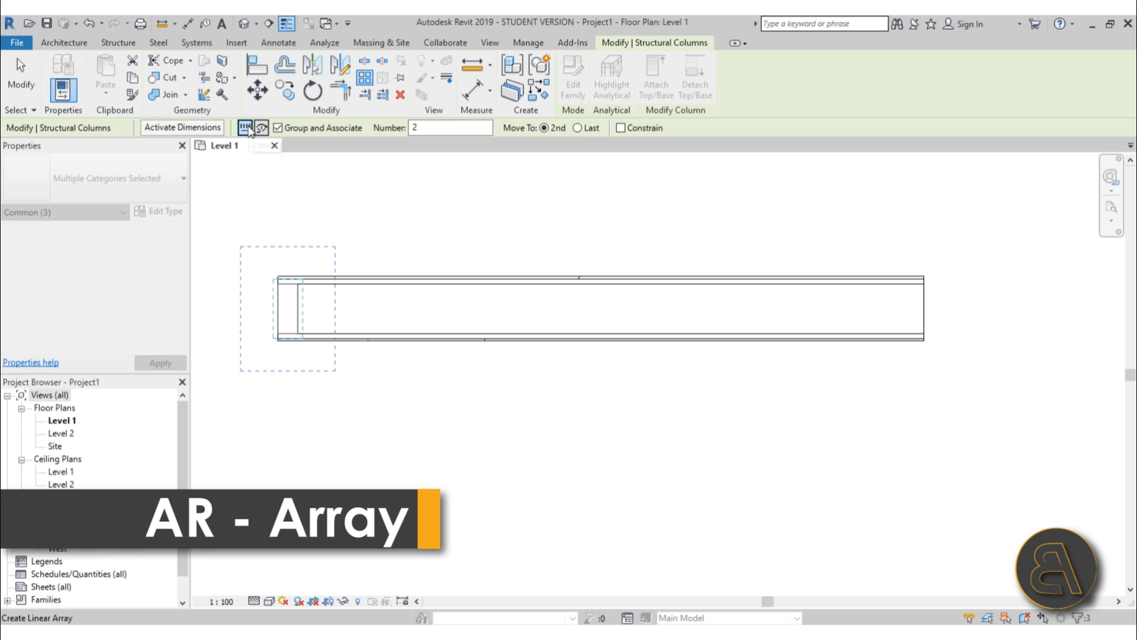
double_click(414, 128)
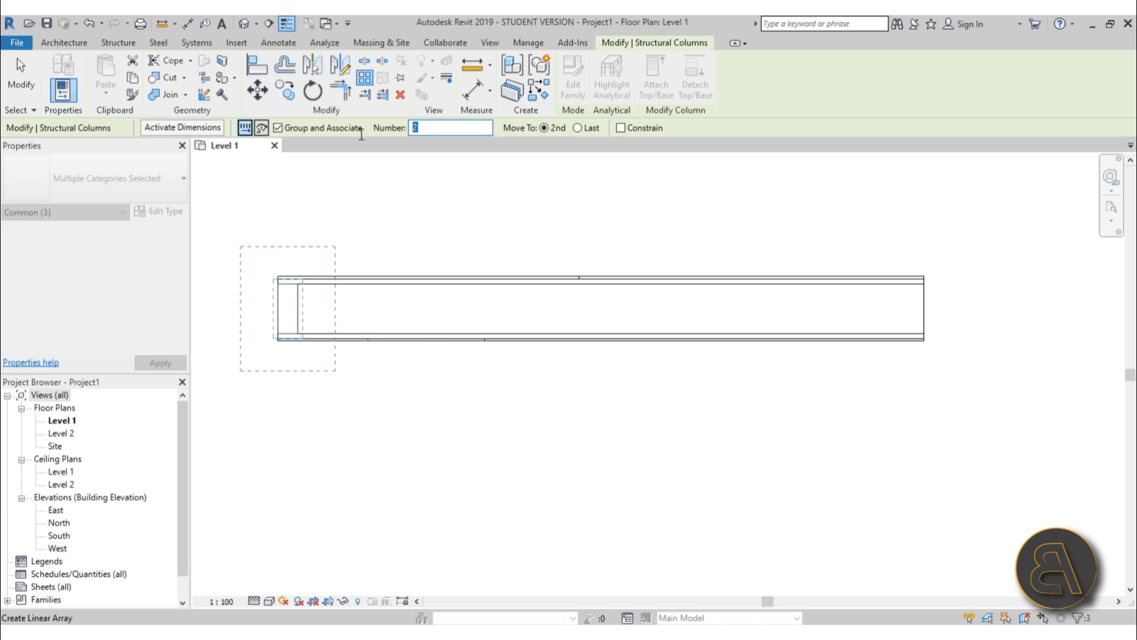
text(6)
click(586, 129)
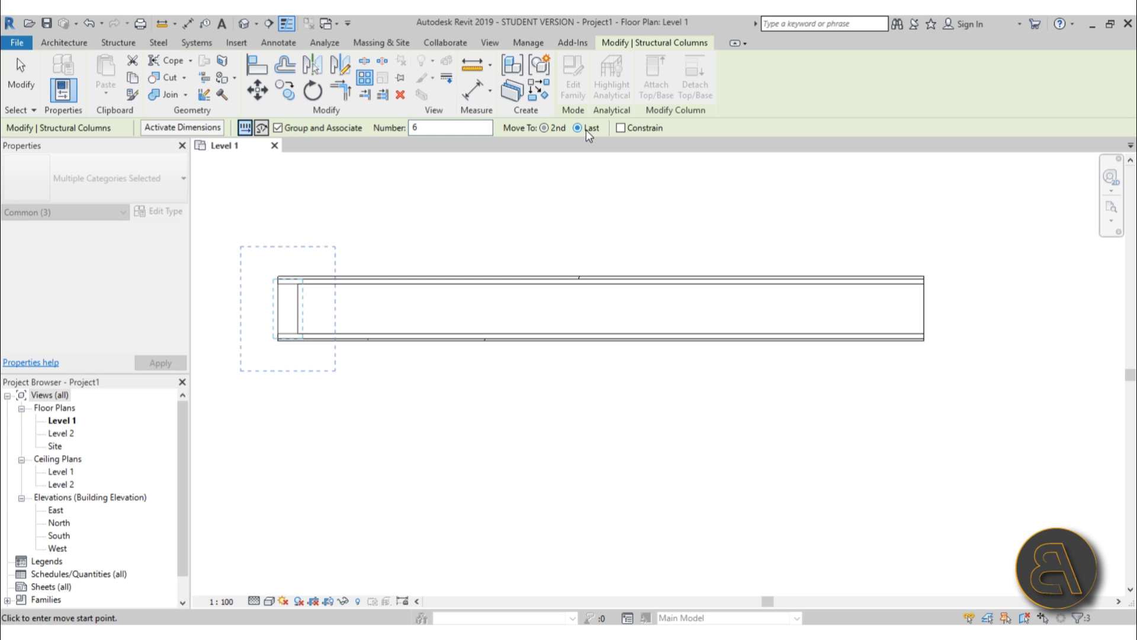
click(299, 312)
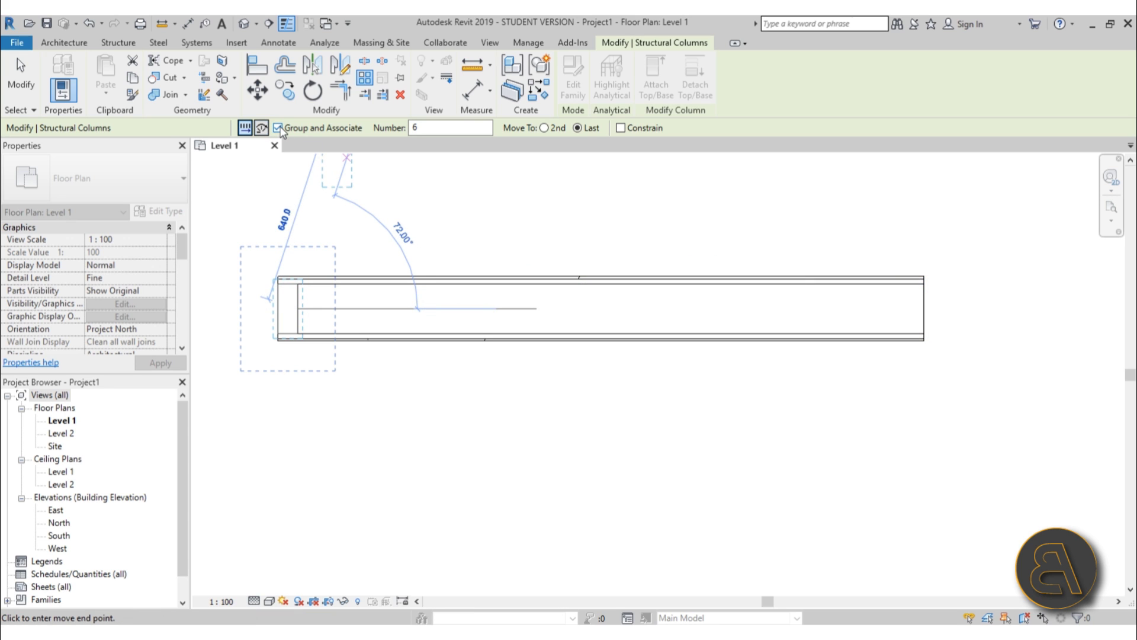
click(279, 128)
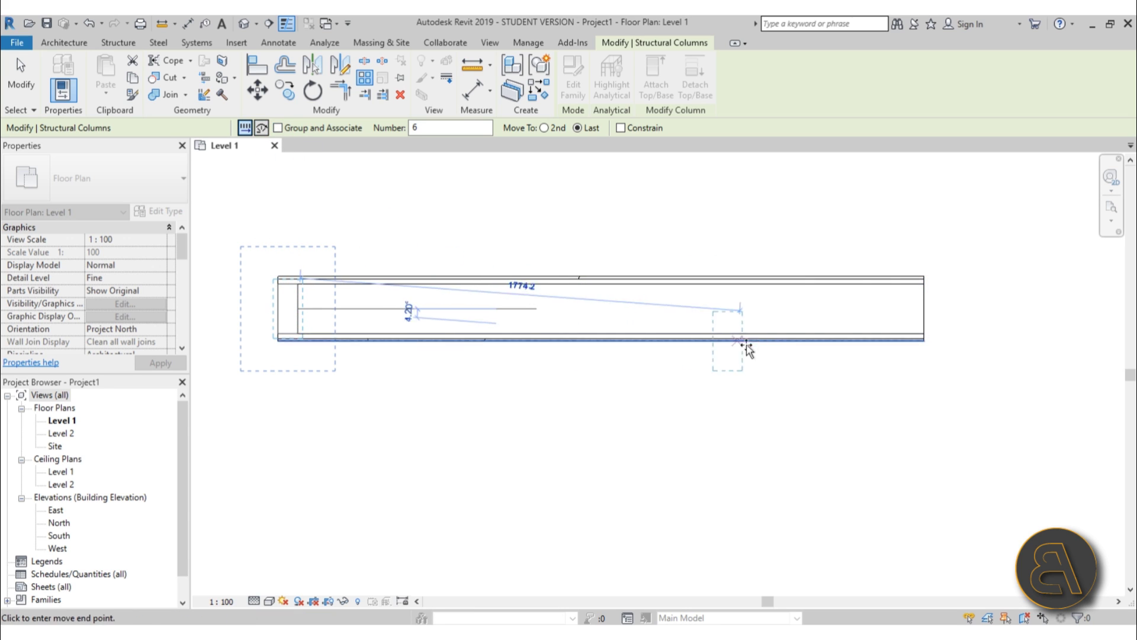
click(925, 309)
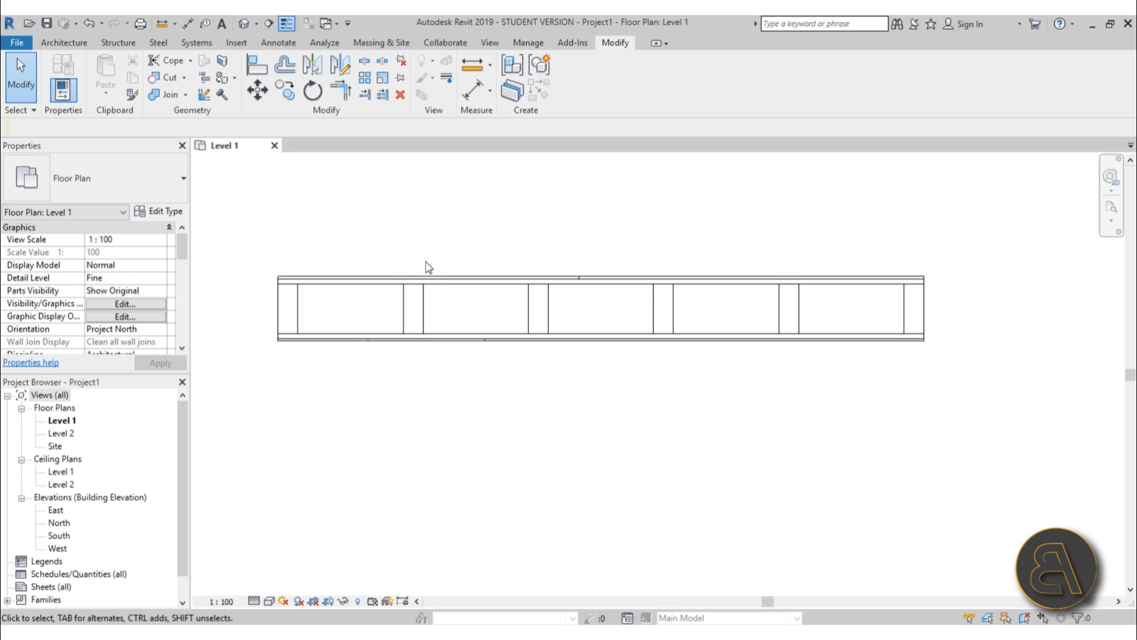
- Check that the arrayed columns select individually, and examine the wall and its columns in the default 3D view
click(416, 305)
click(536, 309)
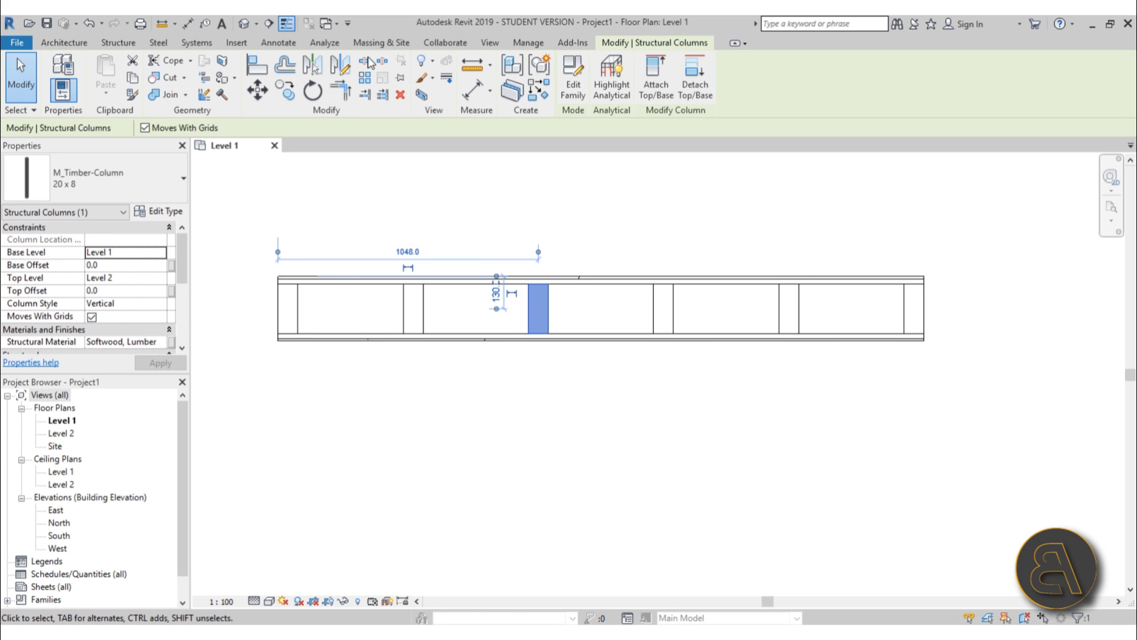
click(243, 24)
shift+middle_drag(687, 388, 876, 398)
scroll(628, 367, up, 5)
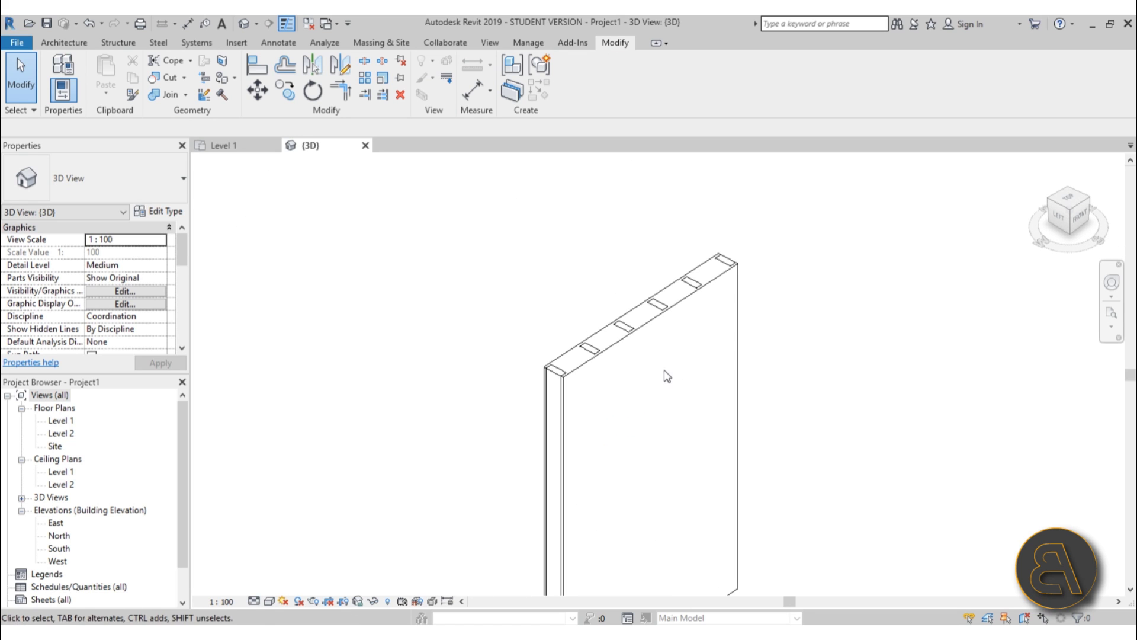
scroll(533, 349, down, 2)
scroll(498, 341, up, 4)
scroll(495, 340, down, 3)
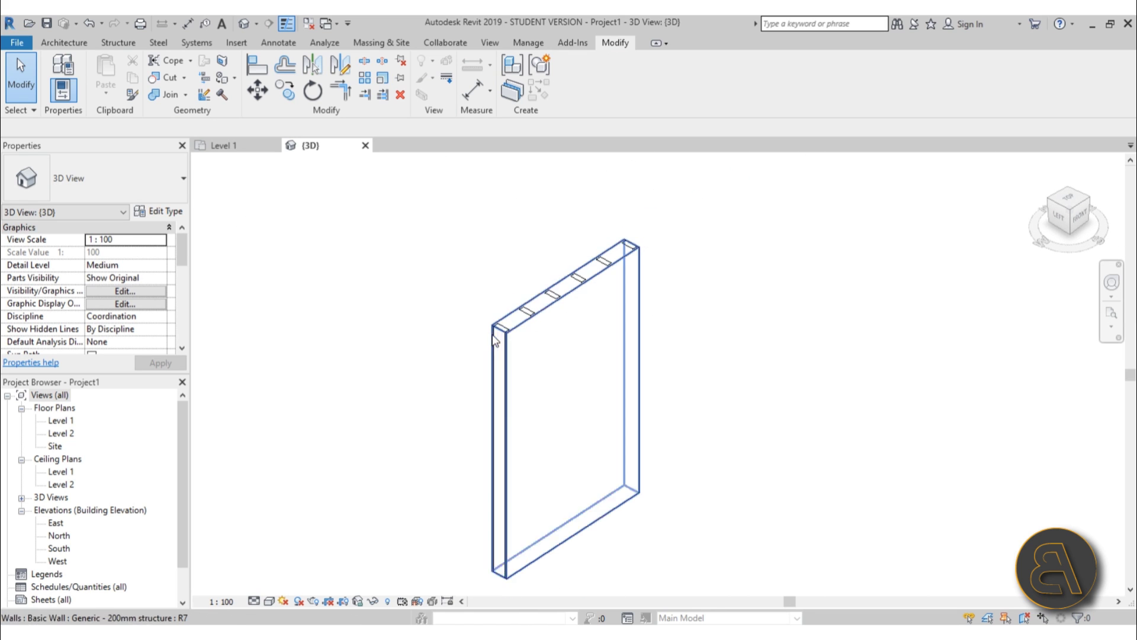
- Set the 3D view's visual style to Realistic and inspect the columns along the wall's top and end
click(270, 601)
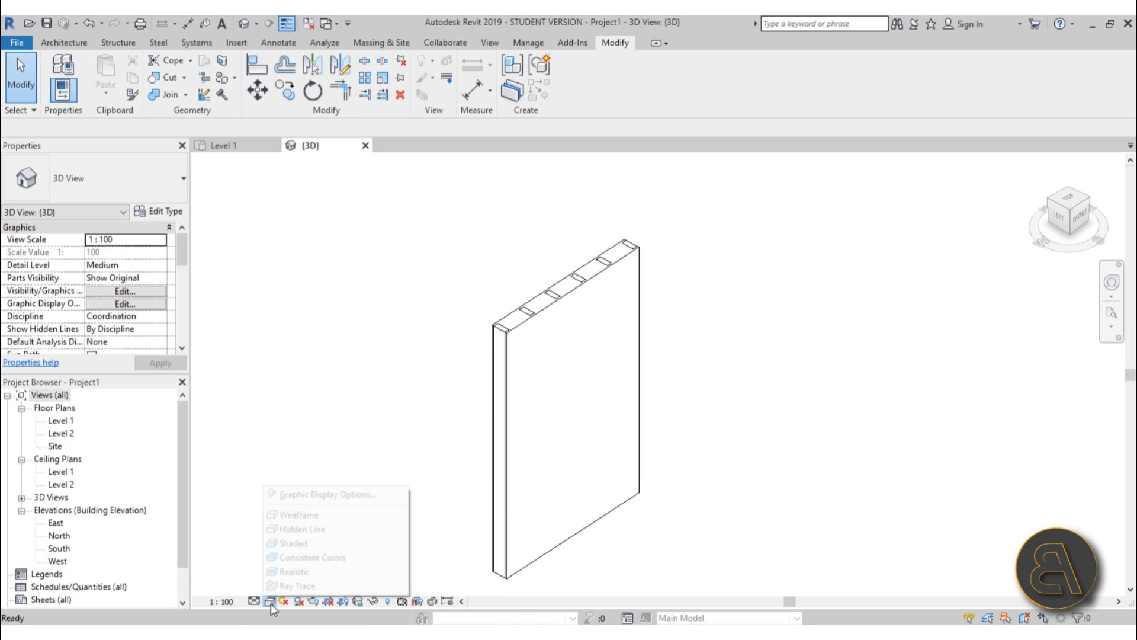
click(319, 574)
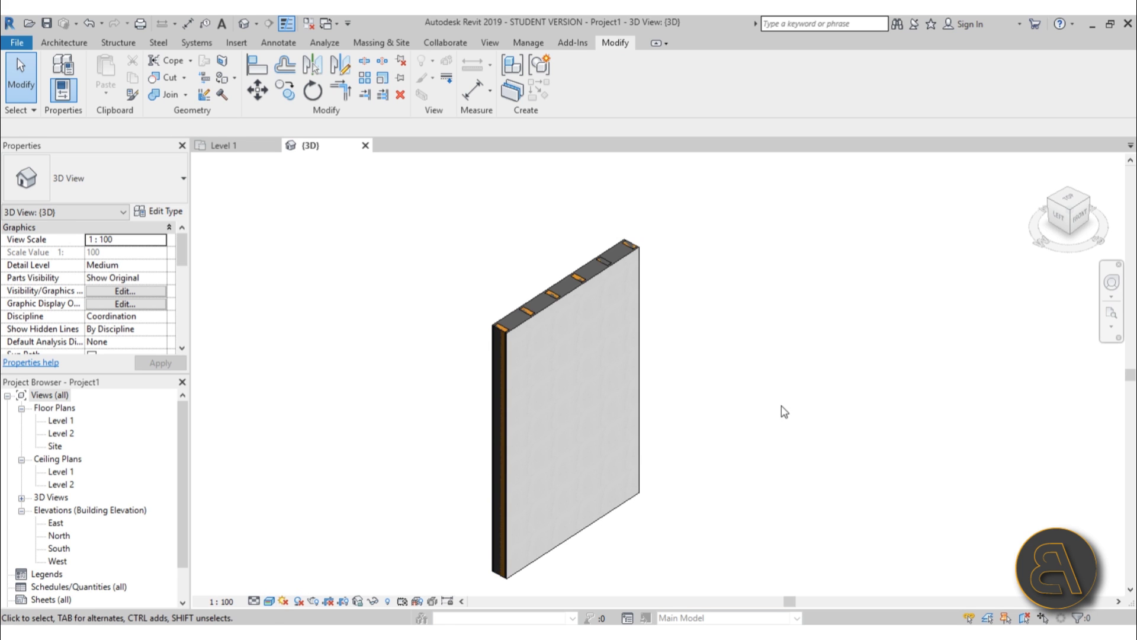
shift+middle_drag(784, 411, 776, 367)
scroll(500, 289, up, 5)
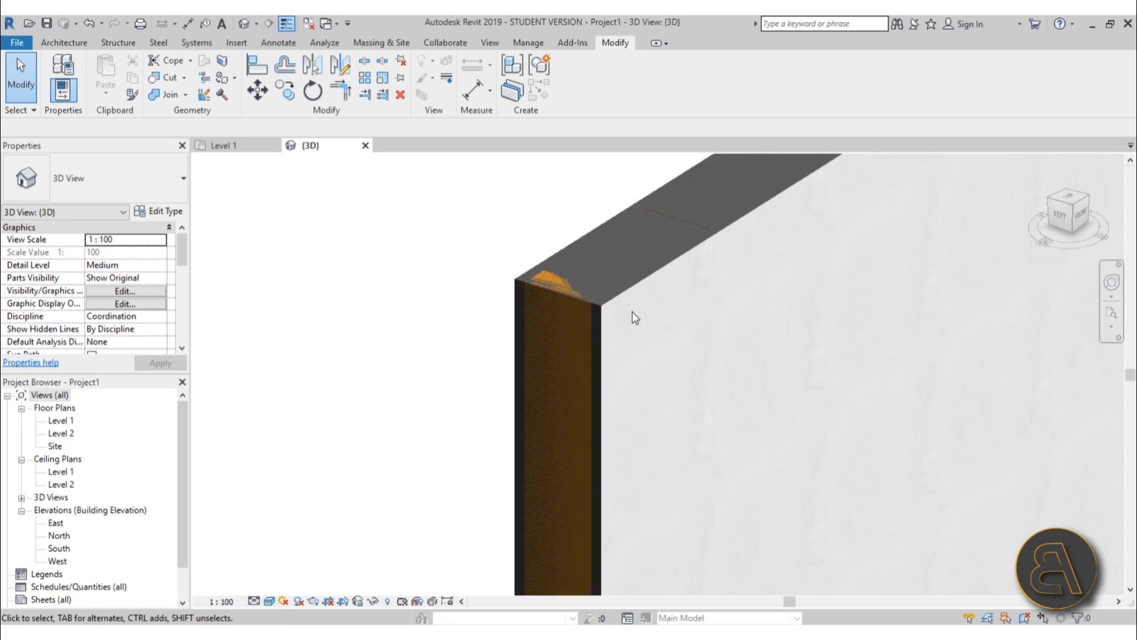
scroll(582, 311, up, 3)
scroll(510, 291, down, 8)
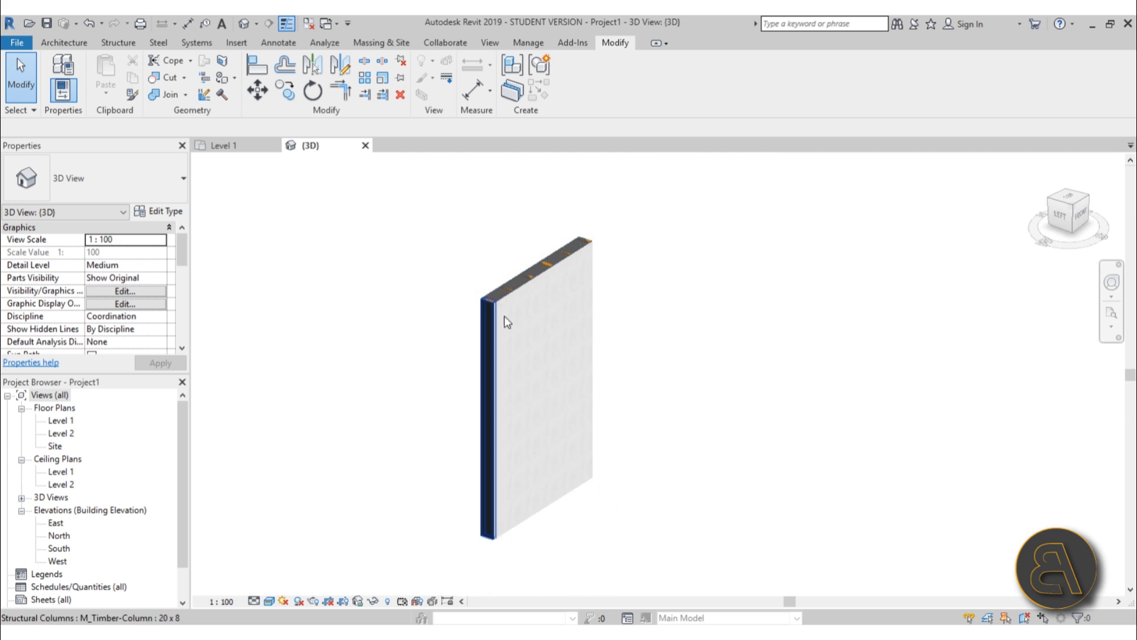
scroll(507, 322, up, 3)
click(535, 304)
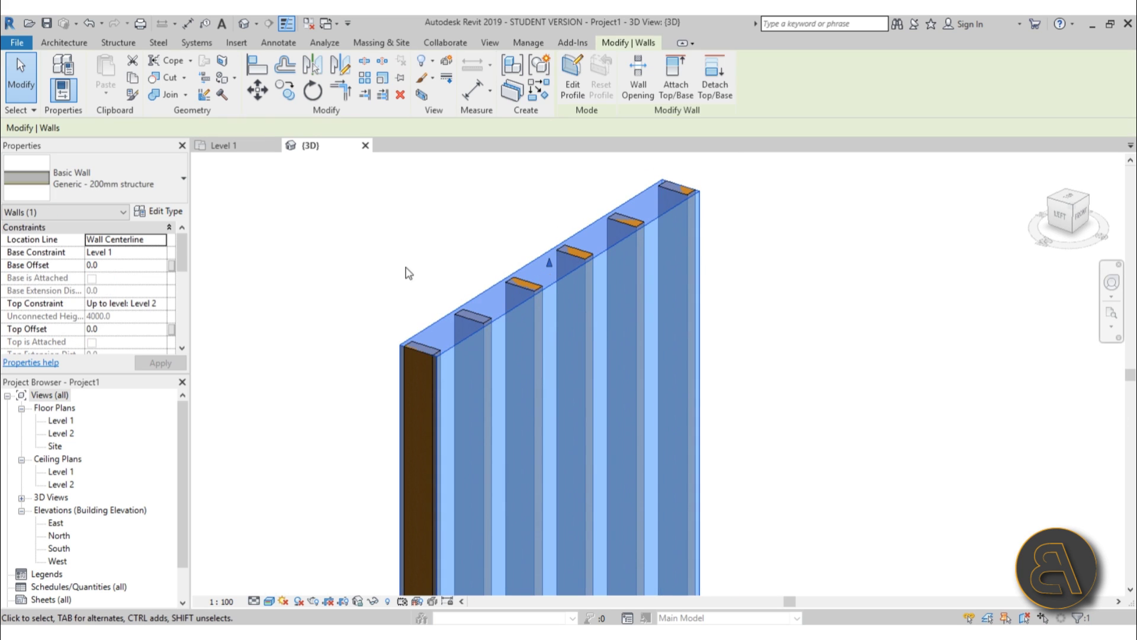
click(379, 318)
- Open the Level 1 floor plan, set its visual style to Realistic, and look closely at the wall's layers
double_click(61, 422)
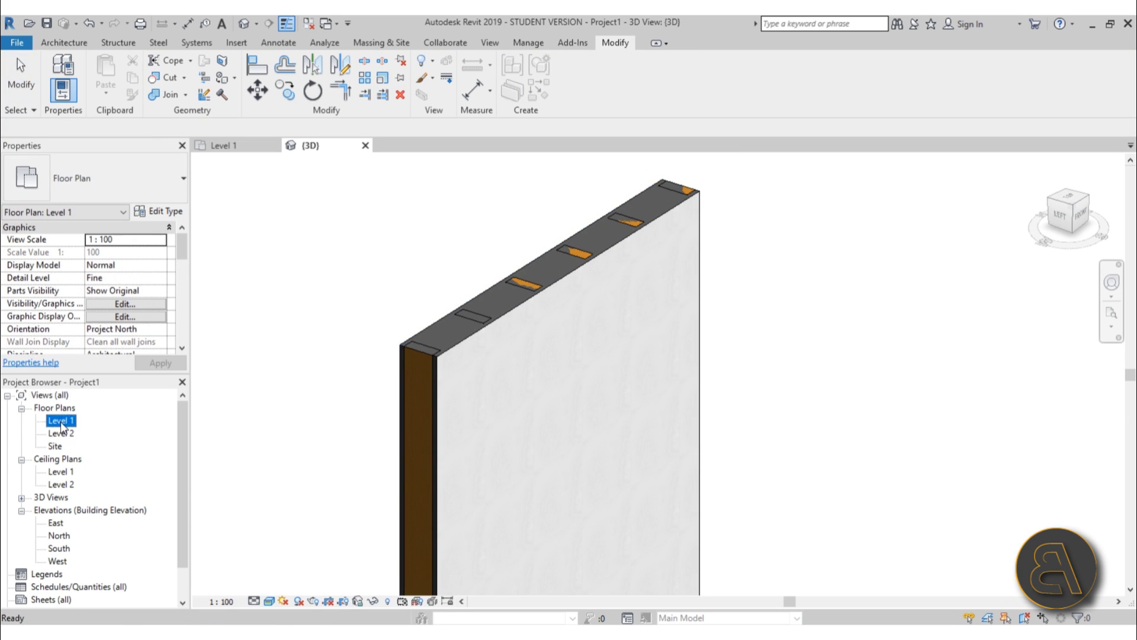
click(272, 600)
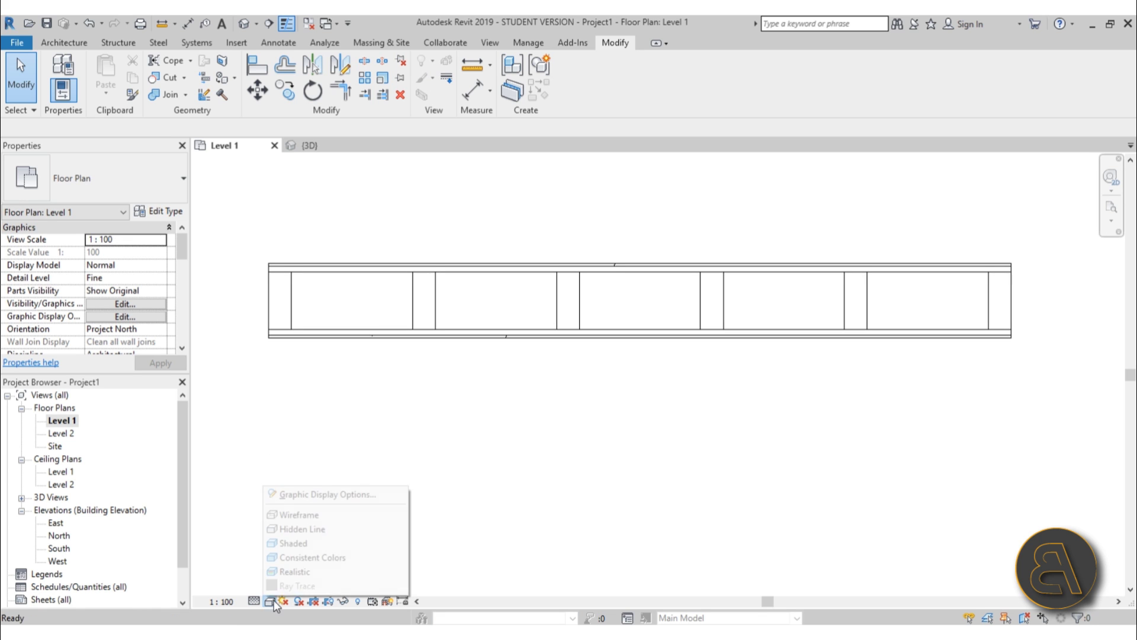
click(332, 572)
scroll(283, 288, up, 3)
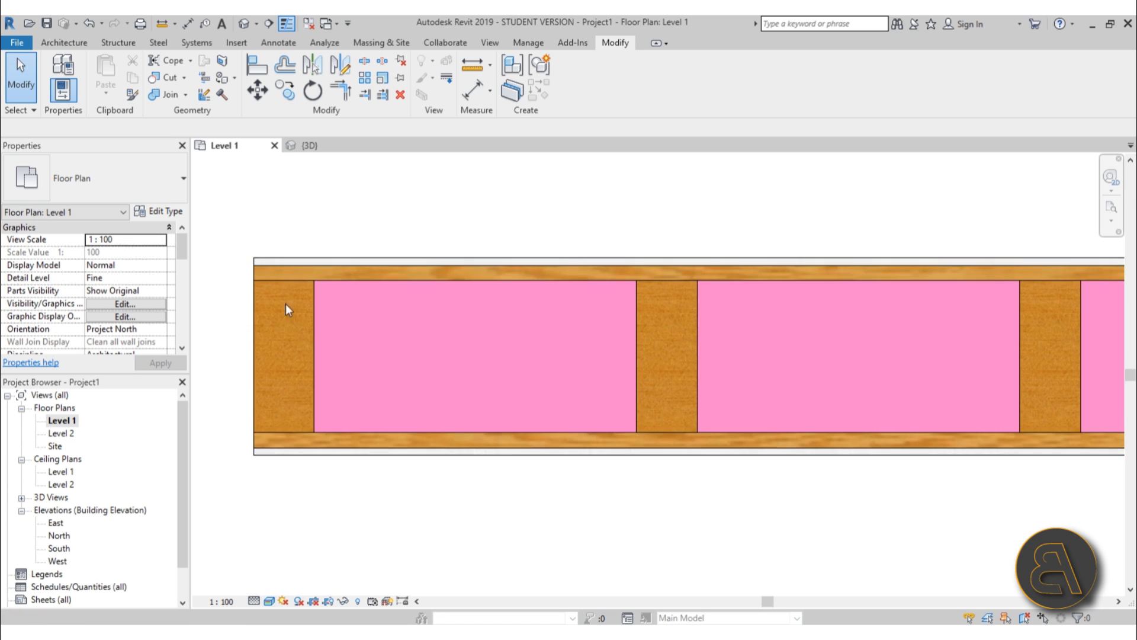
- Open the default 3D view and create parts from the layered wall
scroll(441, 331, down, 4)
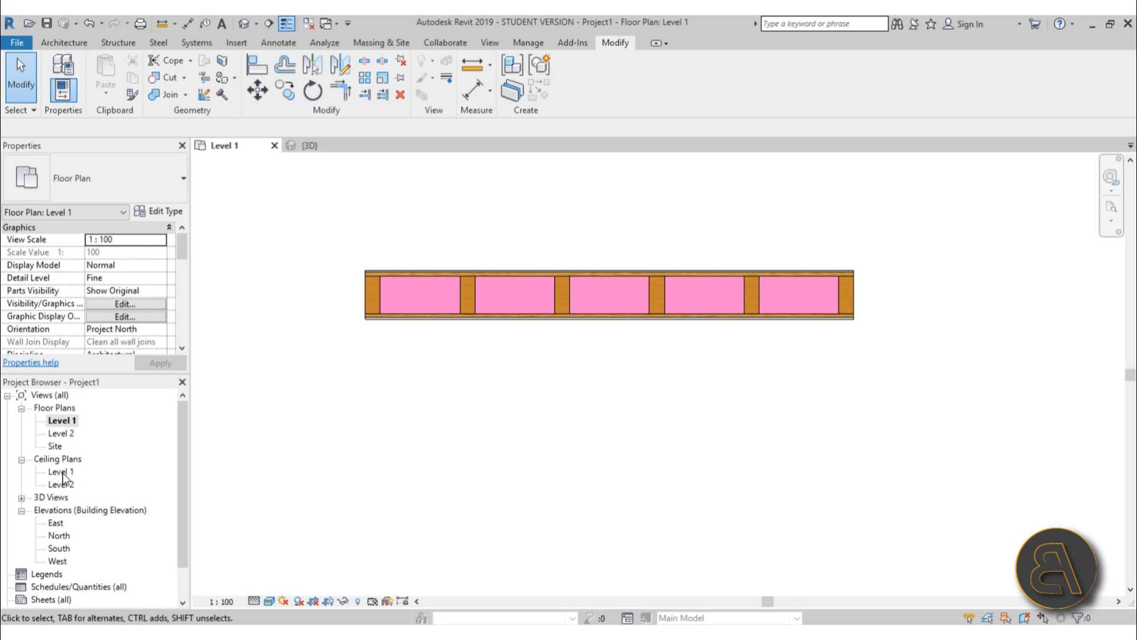
click(25, 502)
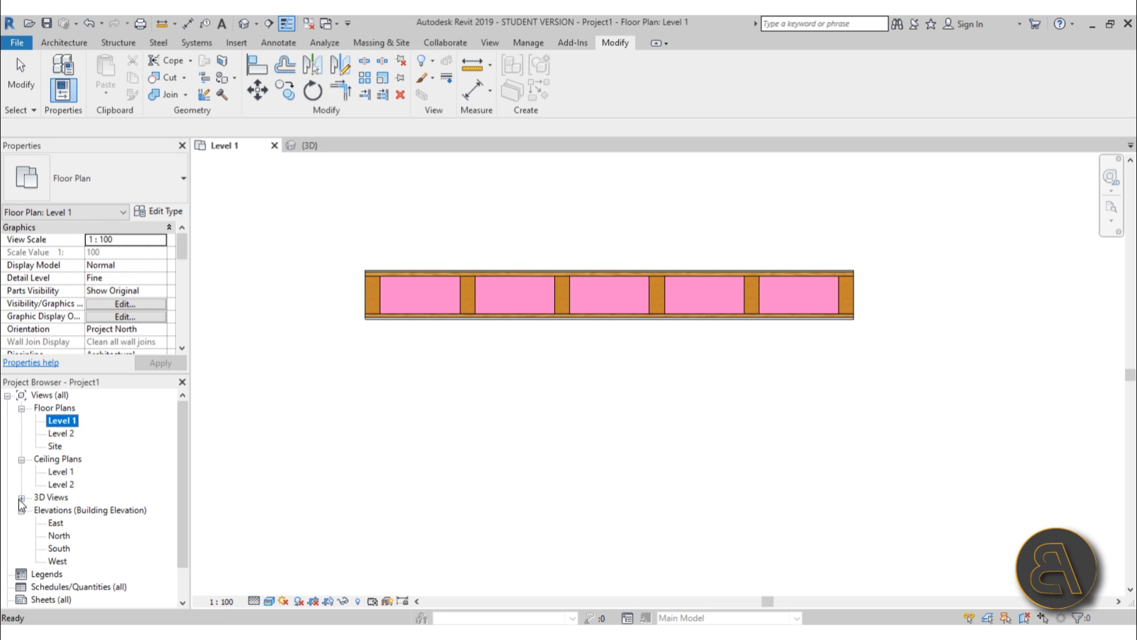
click(20, 498)
double_click(55, 510)
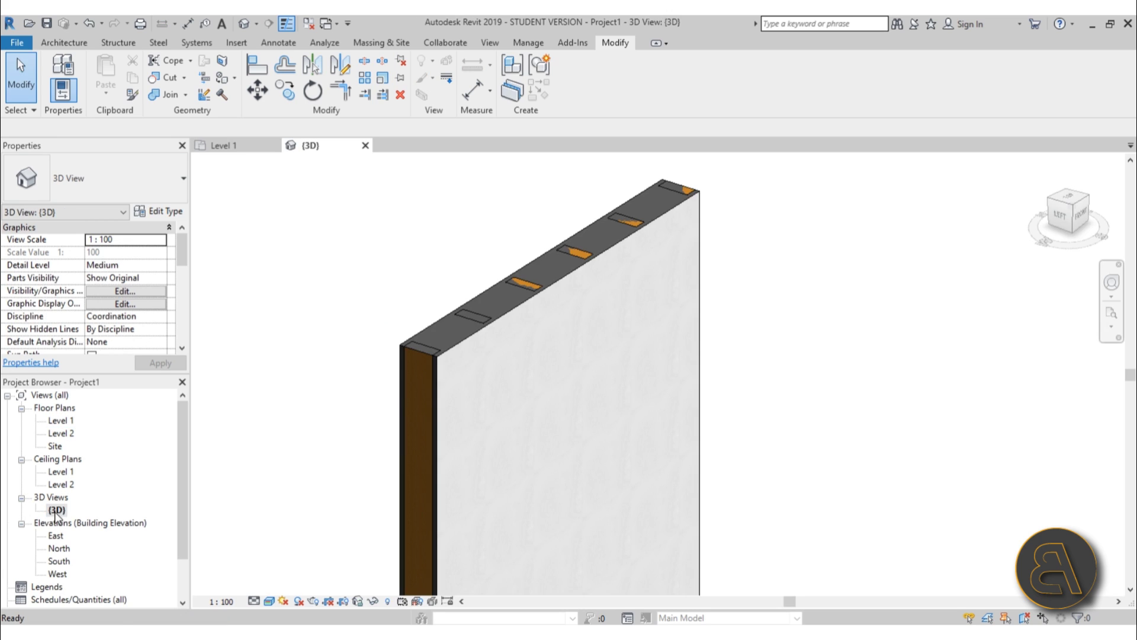
click(487, 333)
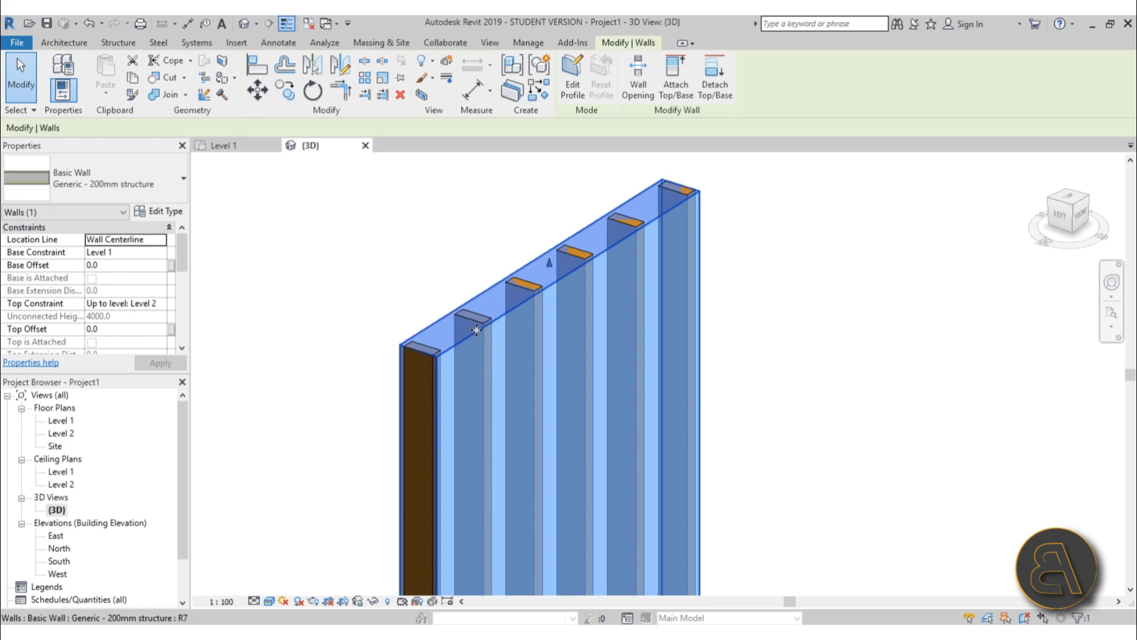
click(508, 93)
click(335, 323)
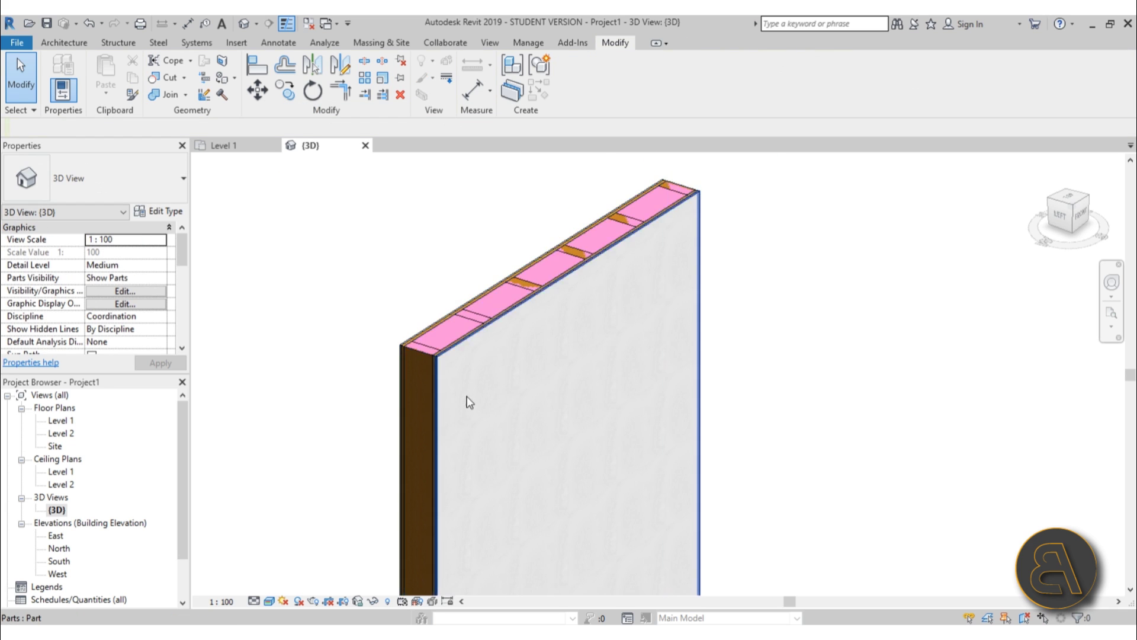
- Examine the wall's separate gypsum, plywood and insulation parts around the columns along its top edge
scroll(438, 356, up, 4)
scroll(415, 318, up, 2)
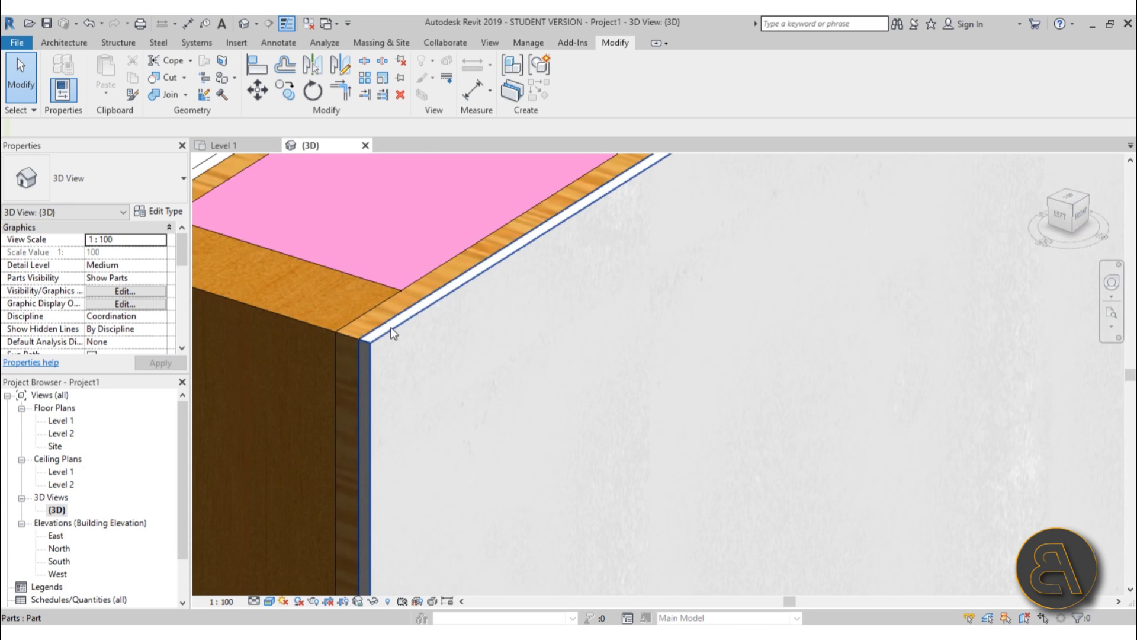
scroll(392, 335, up, 1)
click(391, 333)
click(391, 300)
middle_drag(391, 300, 433, 306)
scroll(439, 403, down, 3)
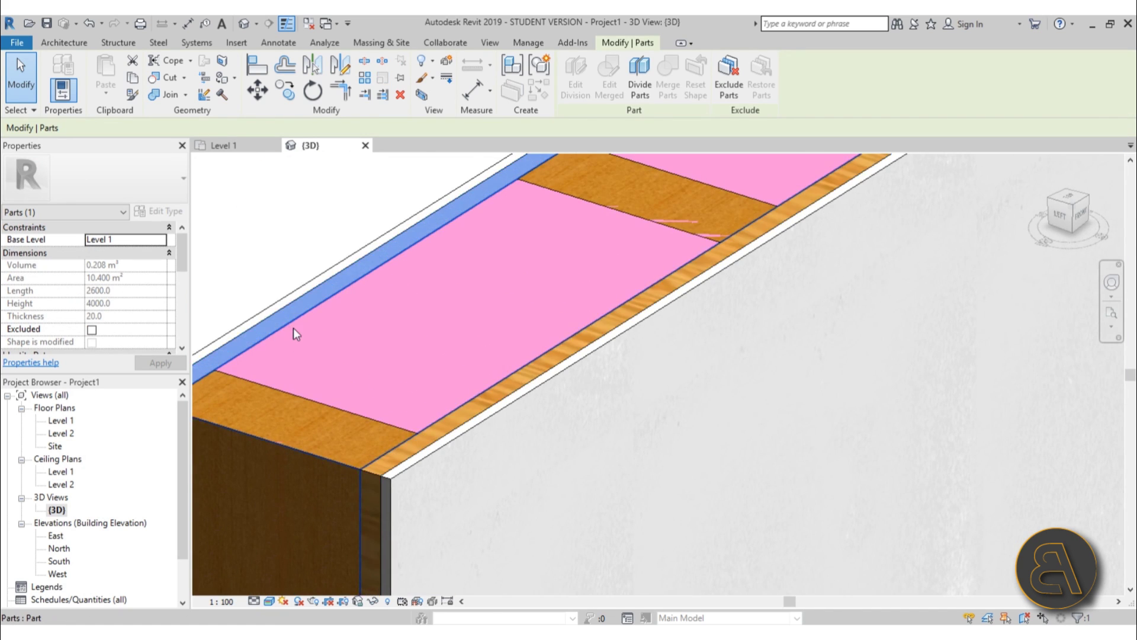
click(304, 339)
scroll(432, 348, down, 3)
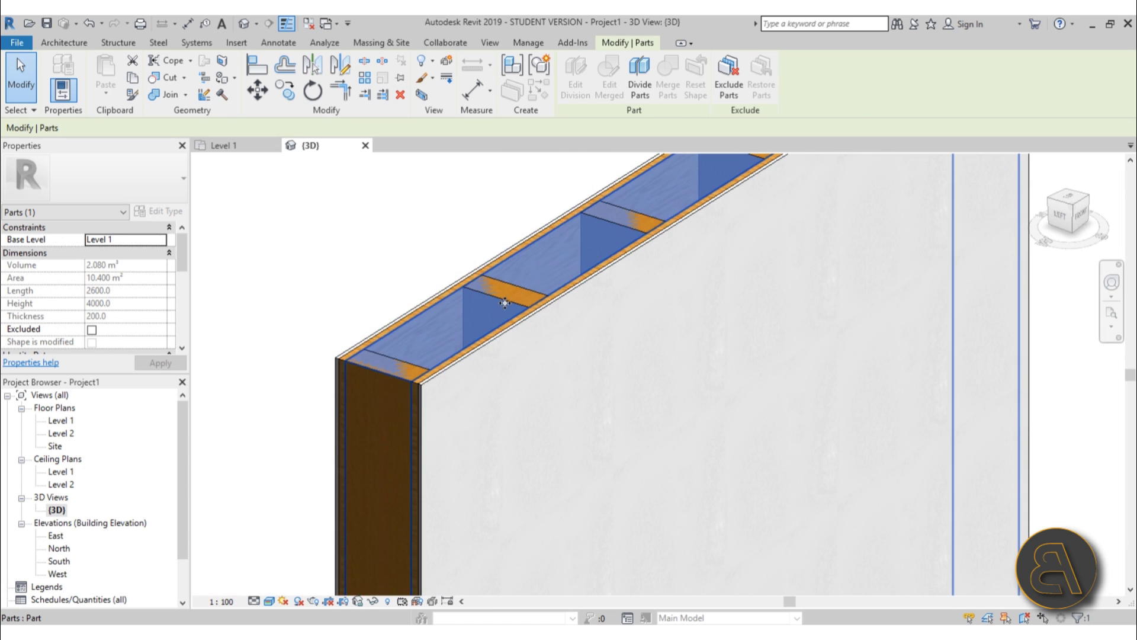
scroll(357, 249, down, 2)
click(355, 248)
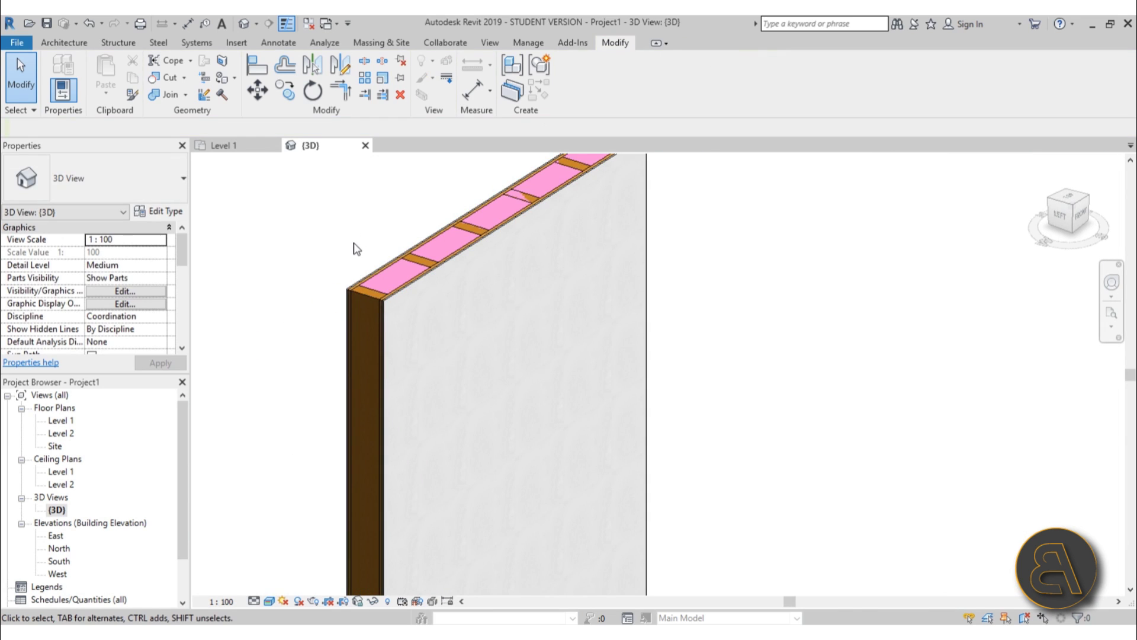
scroll(355, 249, down, 3)
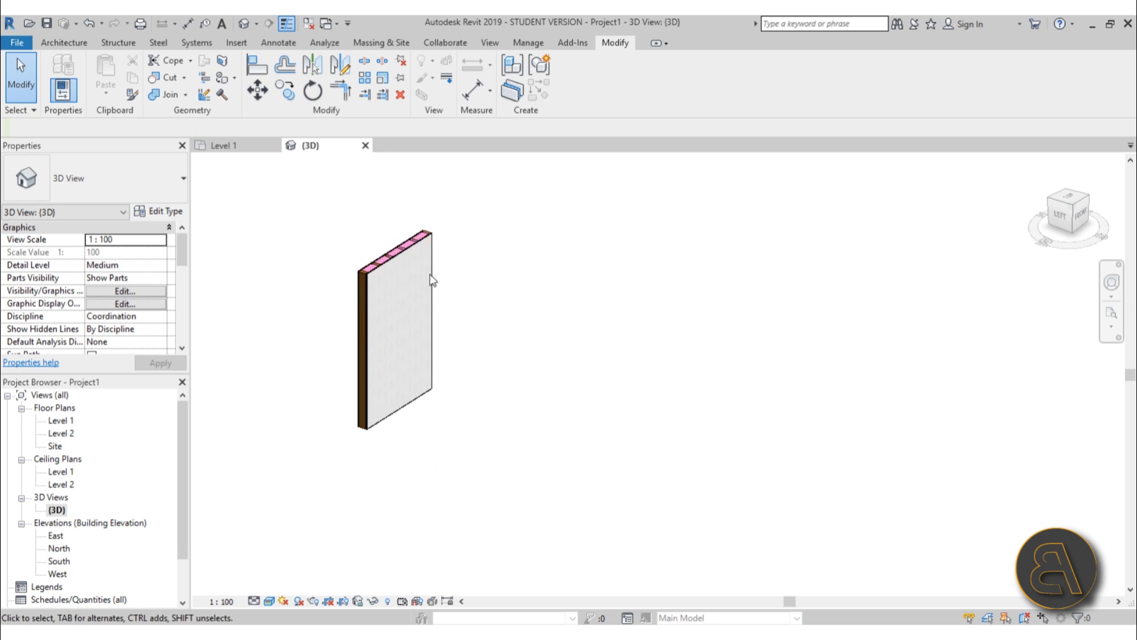
scroll(413, 270, up, 1)
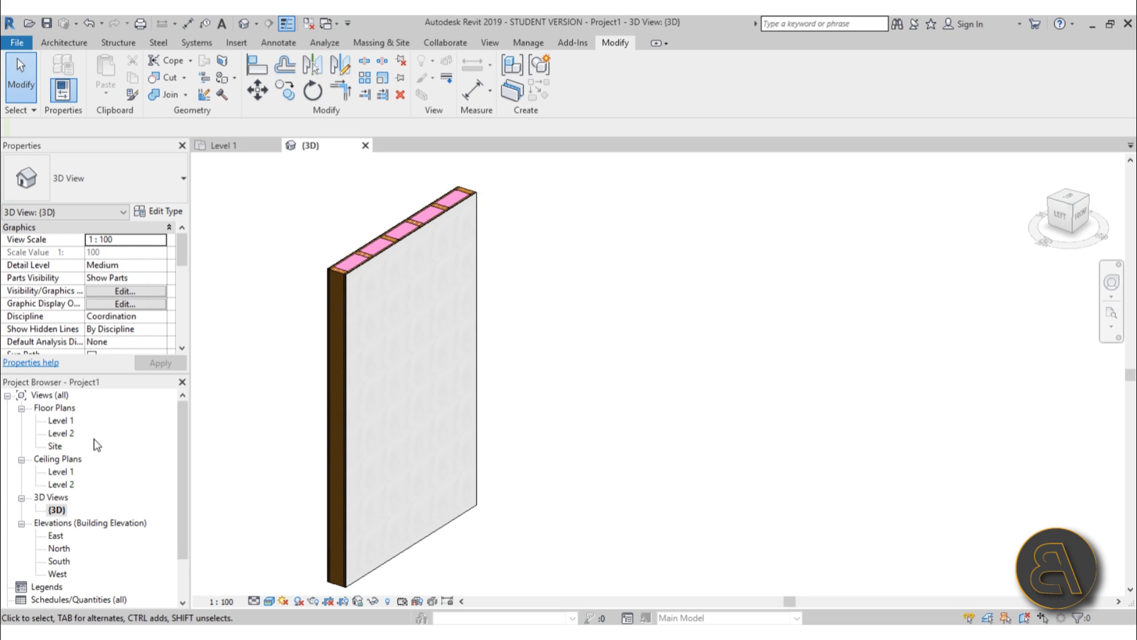
- In the Level 1 floor plan, draw a rectangle of Generic - 200mm walls about 5500 mm wide, to the right of the framed wall
double_click(63, 421)
scroll(423, 282, down, 5)
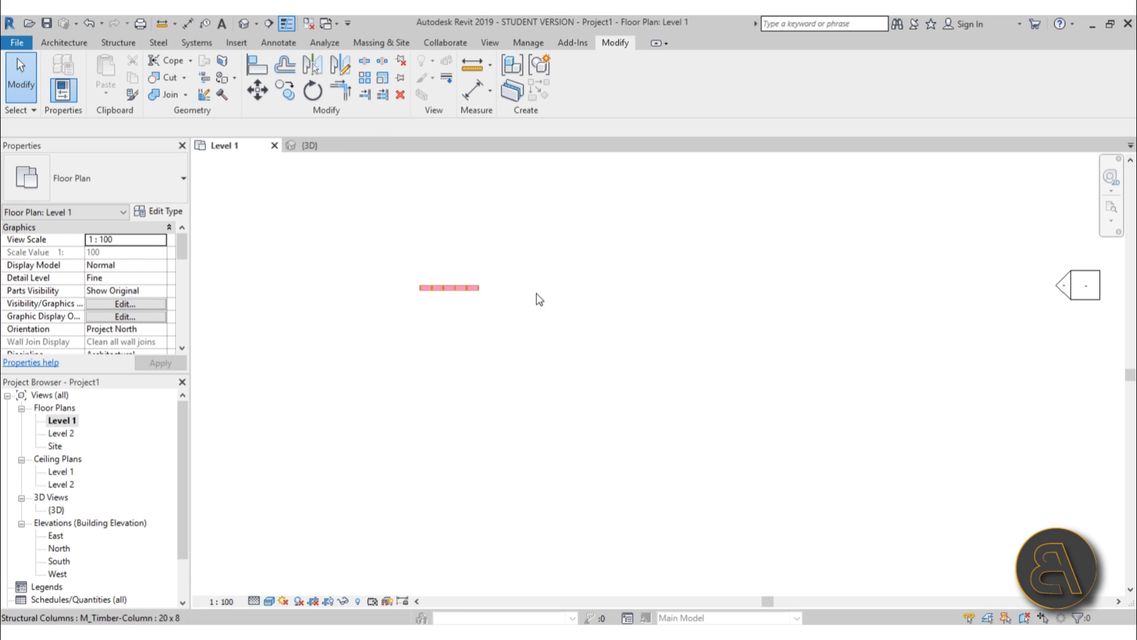
middle_drag(532, 310, 495, 320)
scroll(495, 320, up, 2)
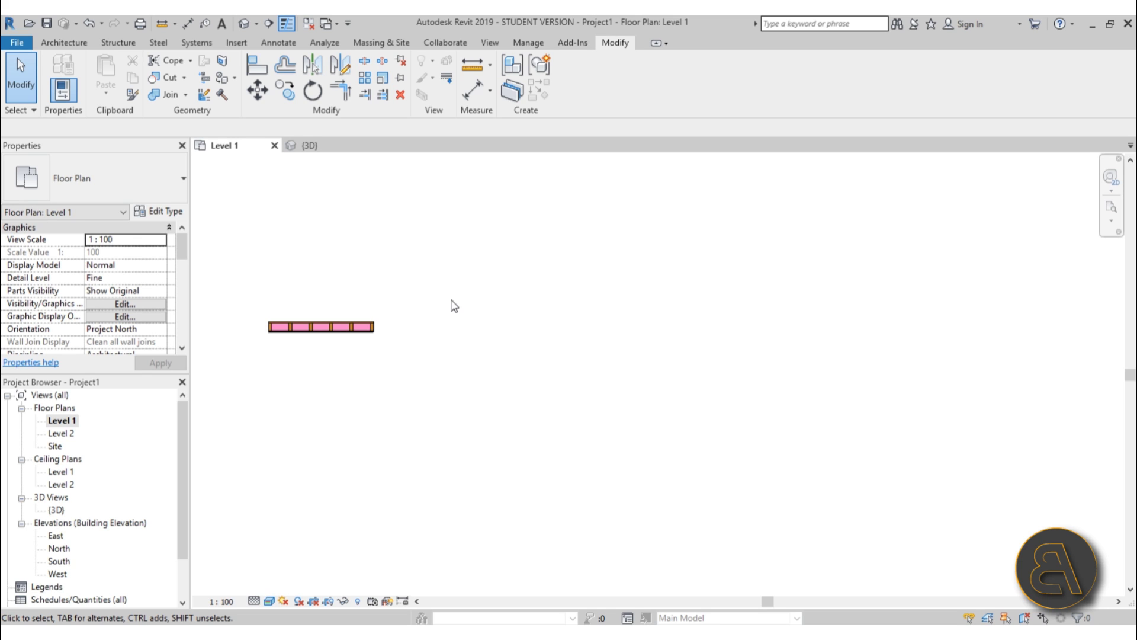
click(62, 43)
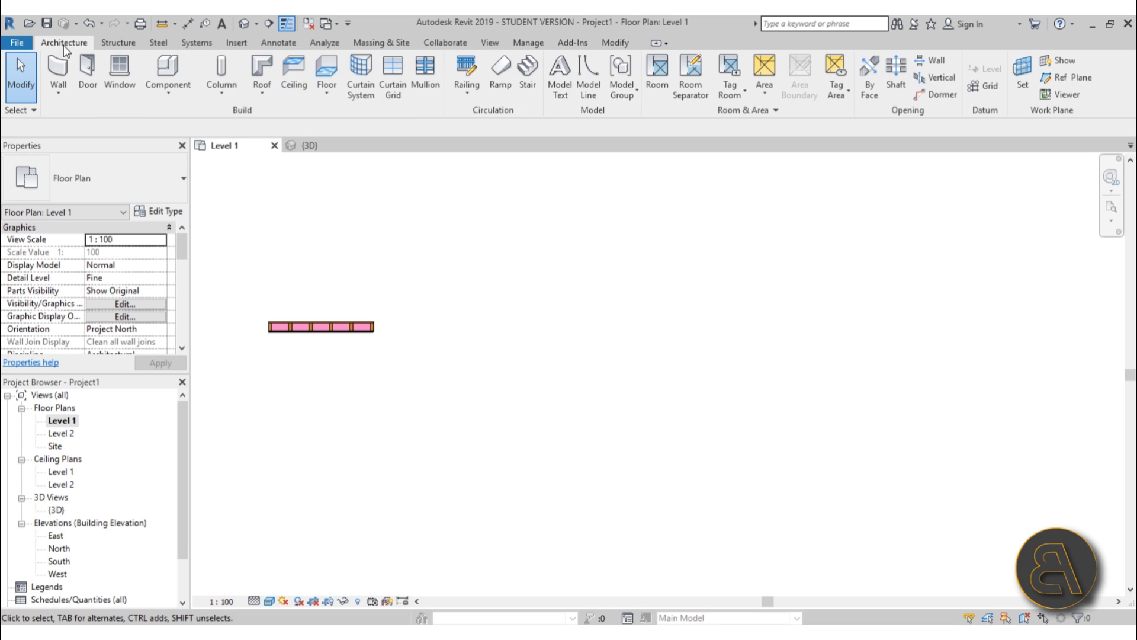
click(66, 91)
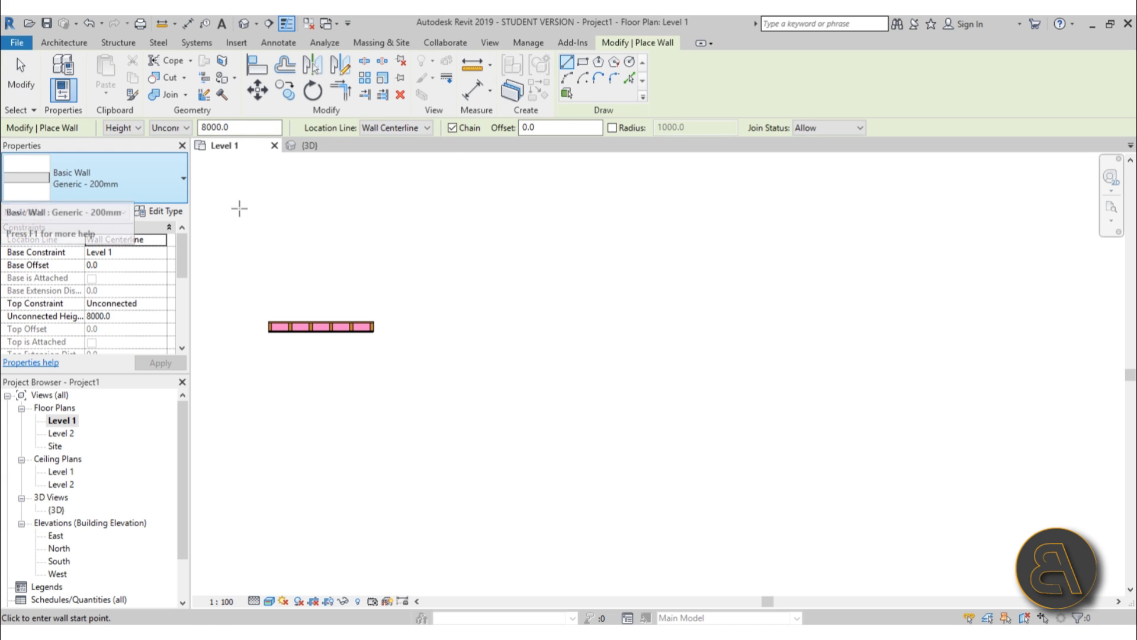
click(582, 62)
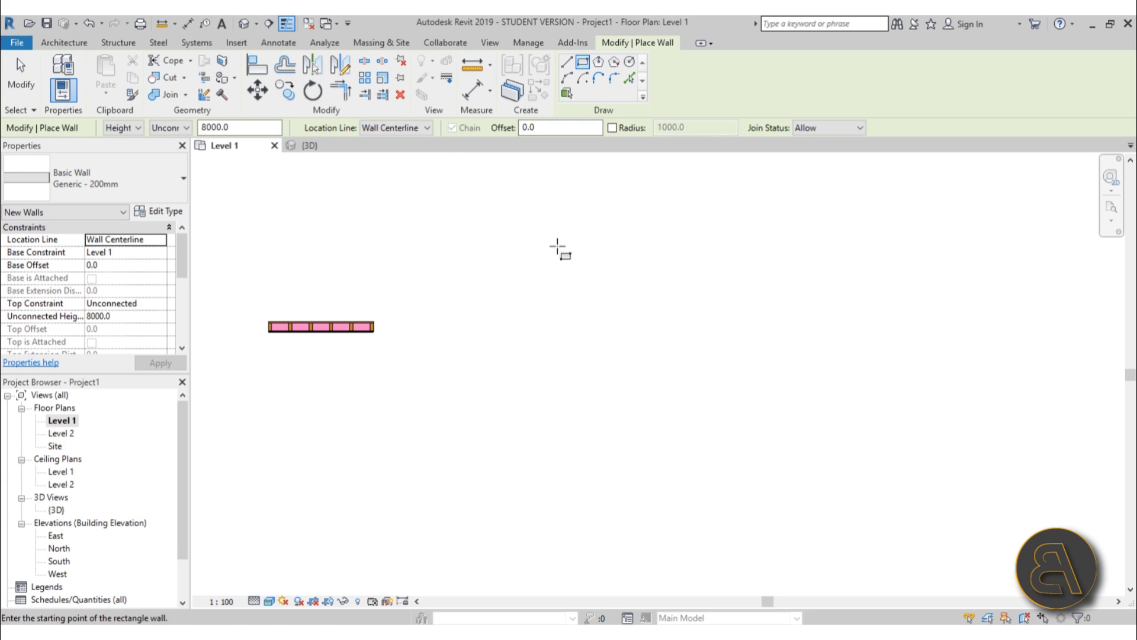
click(545, 231)
click(769, 452)
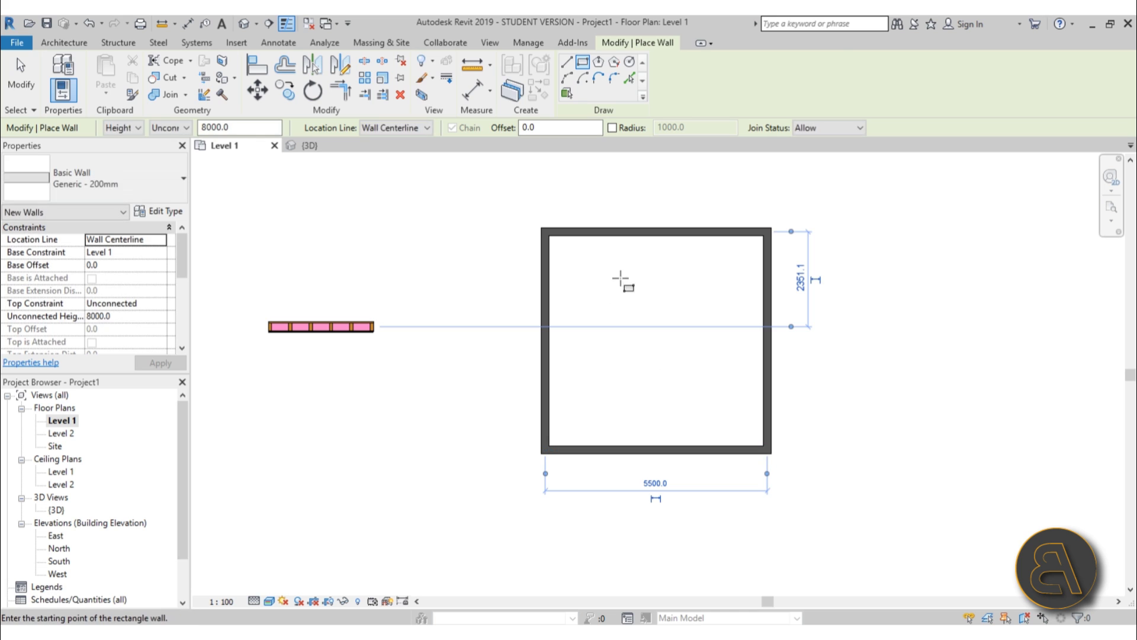
key(Escape)
key(Escape)
- Move the rectangle's right wall outward so that it stands 5900 mm from the left wall
click(770, 314)
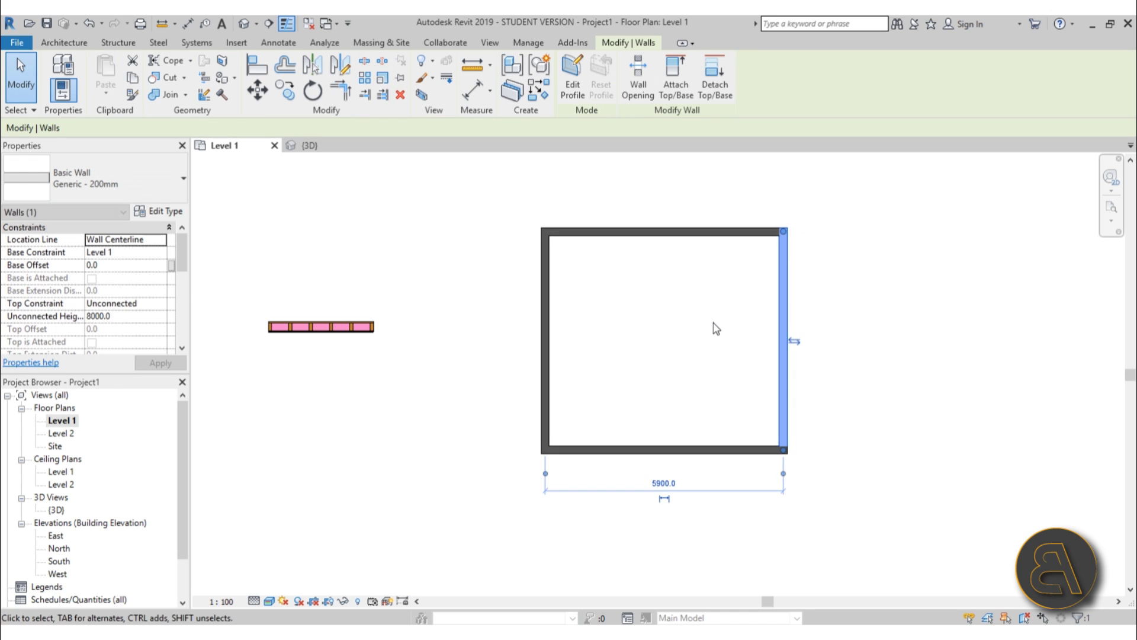
scroll(716, 325, up, 2)
scroll(577, 313, down, 2)
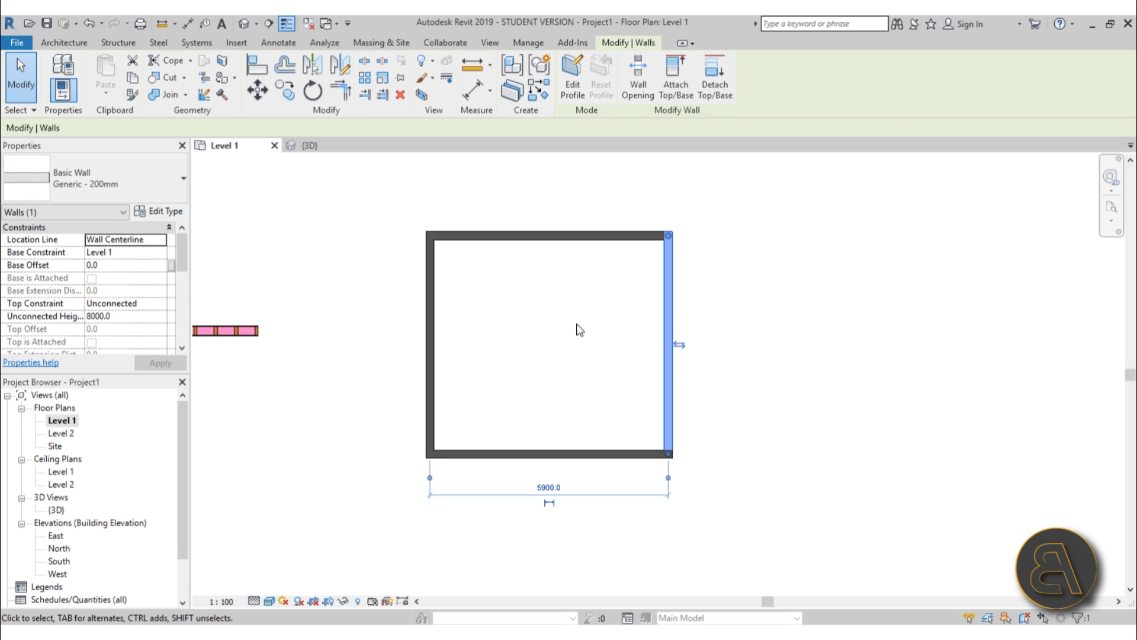
key(Escape)
- Select the whole chain of four walls and duplicate their wall type as "My Wall"
key(Tab)
click(669, 333)
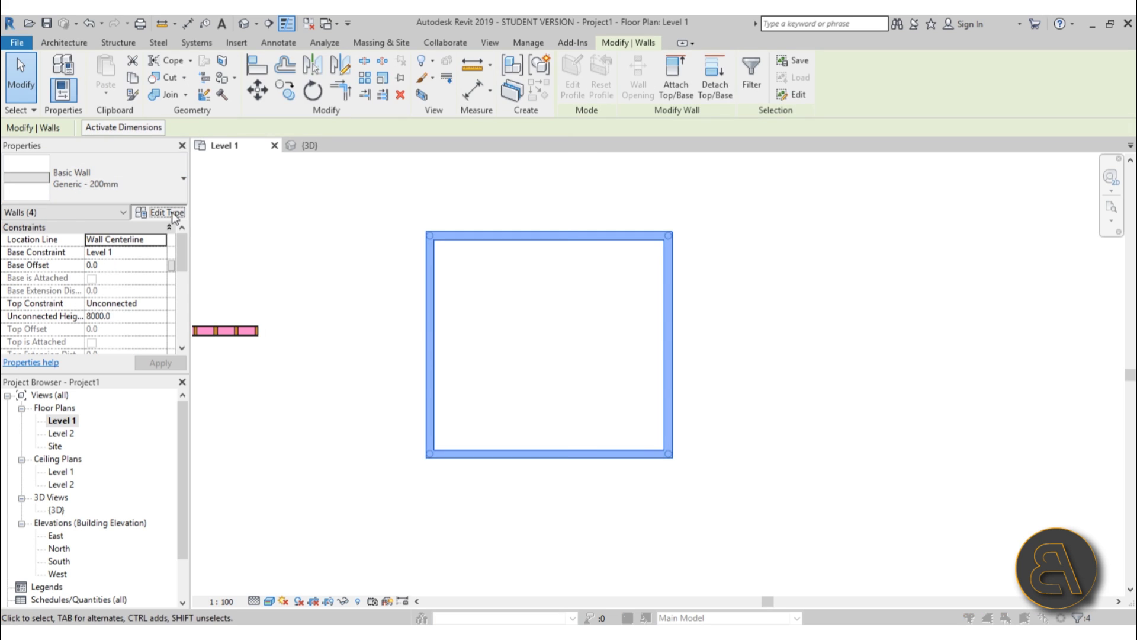
click(172, 213)
click(533, 174)
click(415, 273)
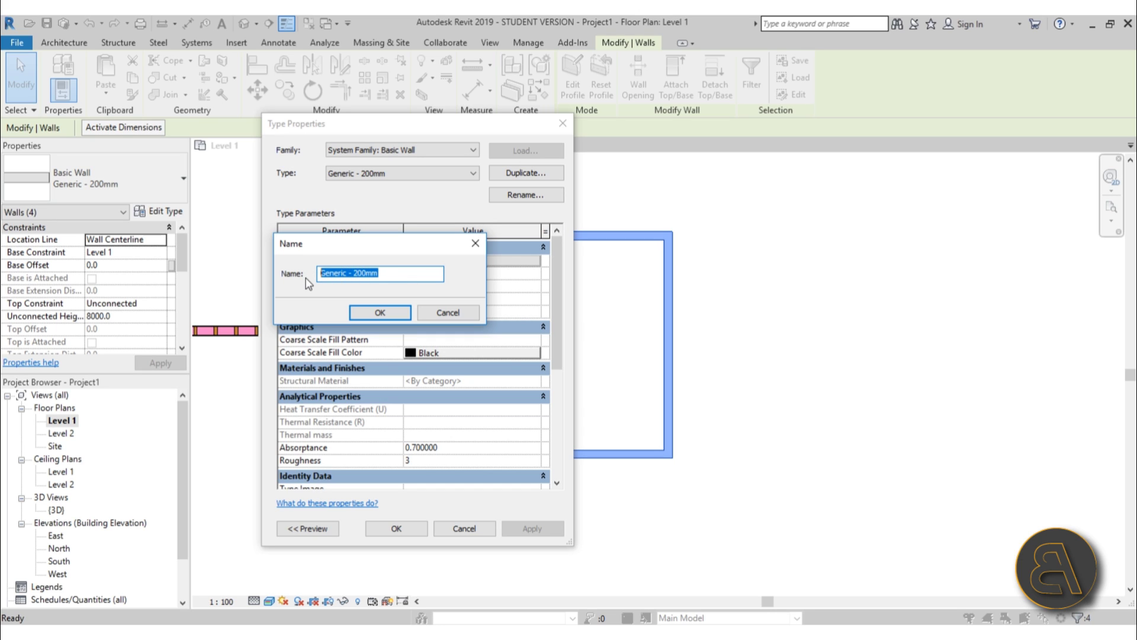
text(Ma)
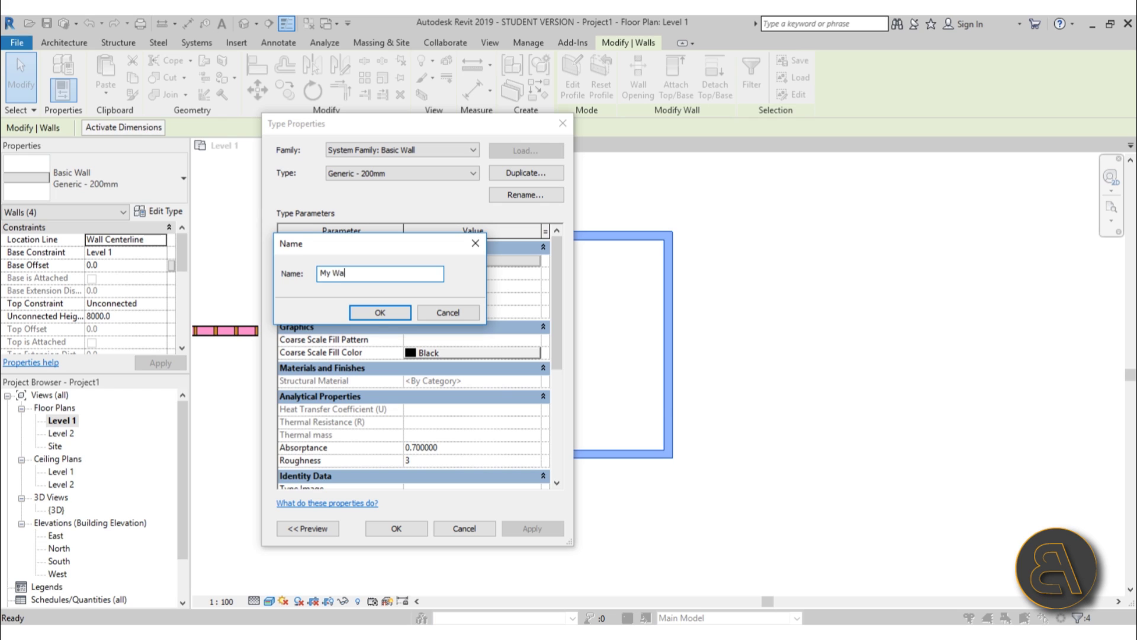
text(ll)
key(Return)
- Assign the Brick, Common material to the structure layer of My Wall
click(465, 261)
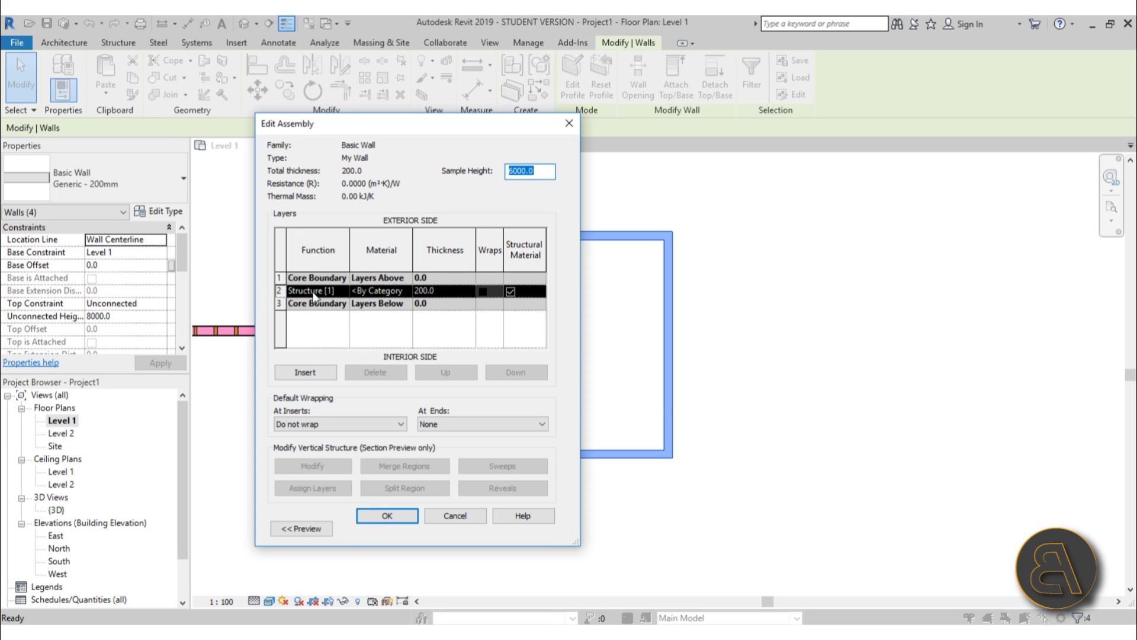
click(406, 291)
click(406, 291)
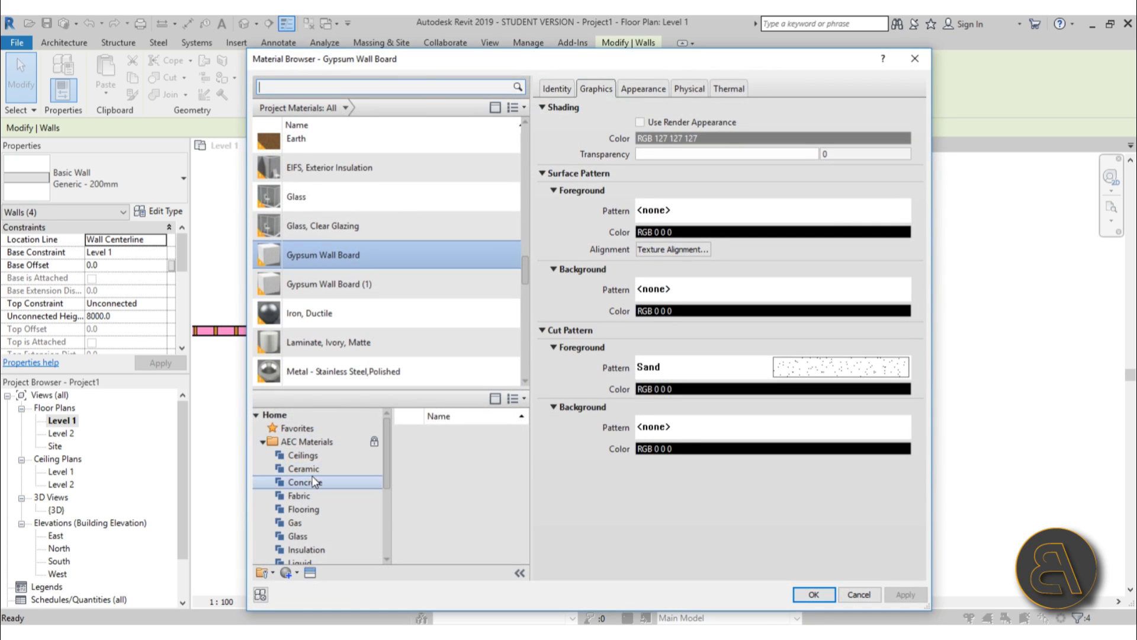
click(326, 87)
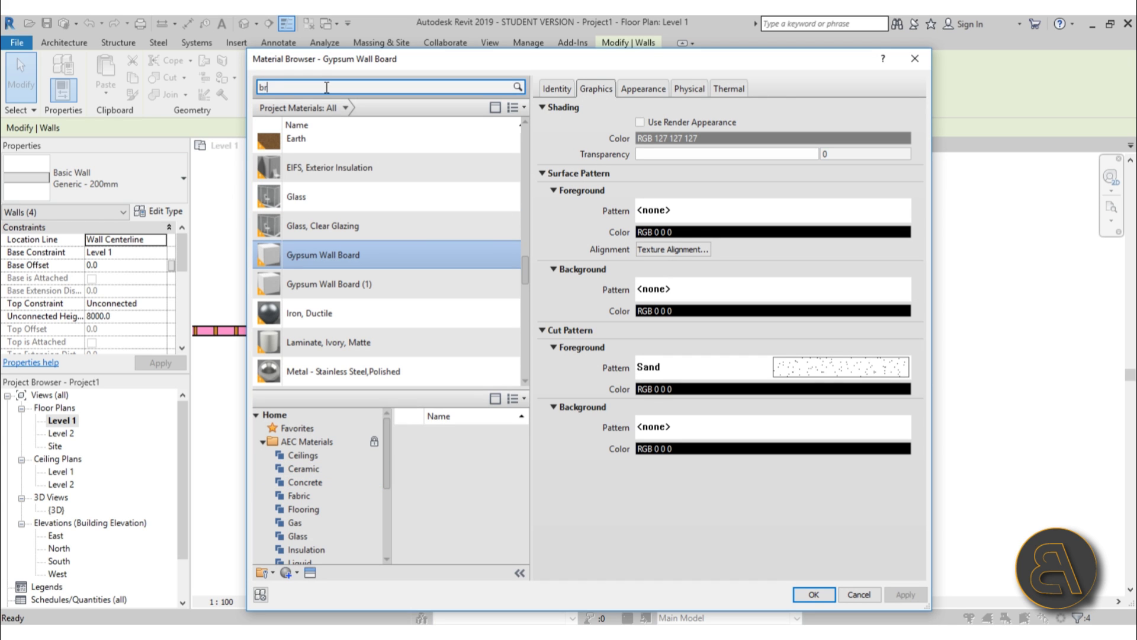
click(325, 164)
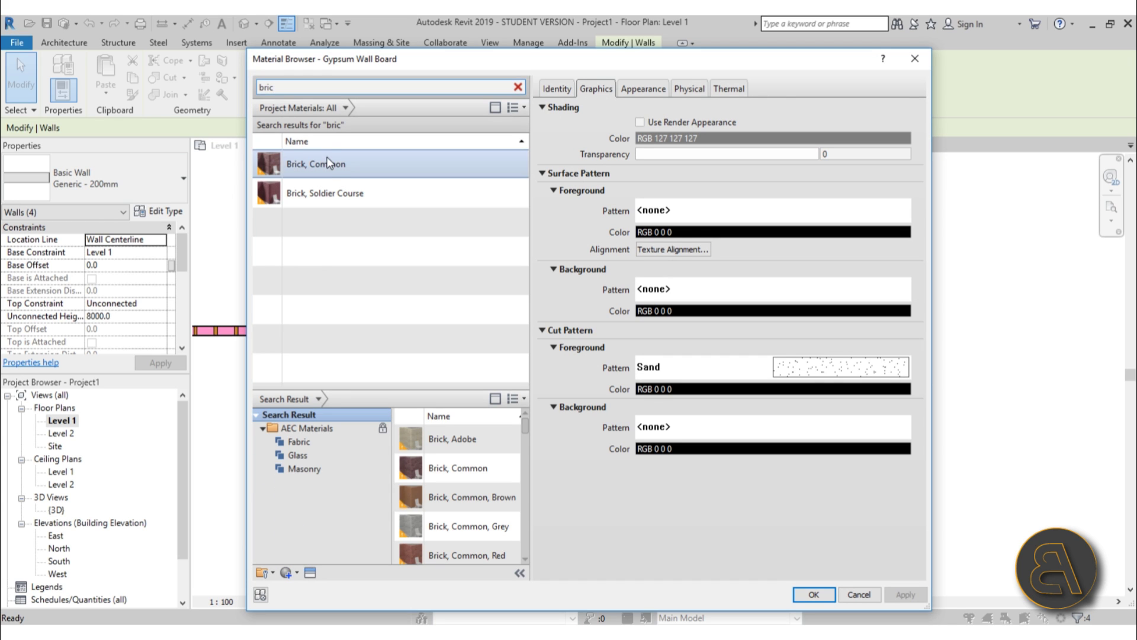
double_click(325, 164)
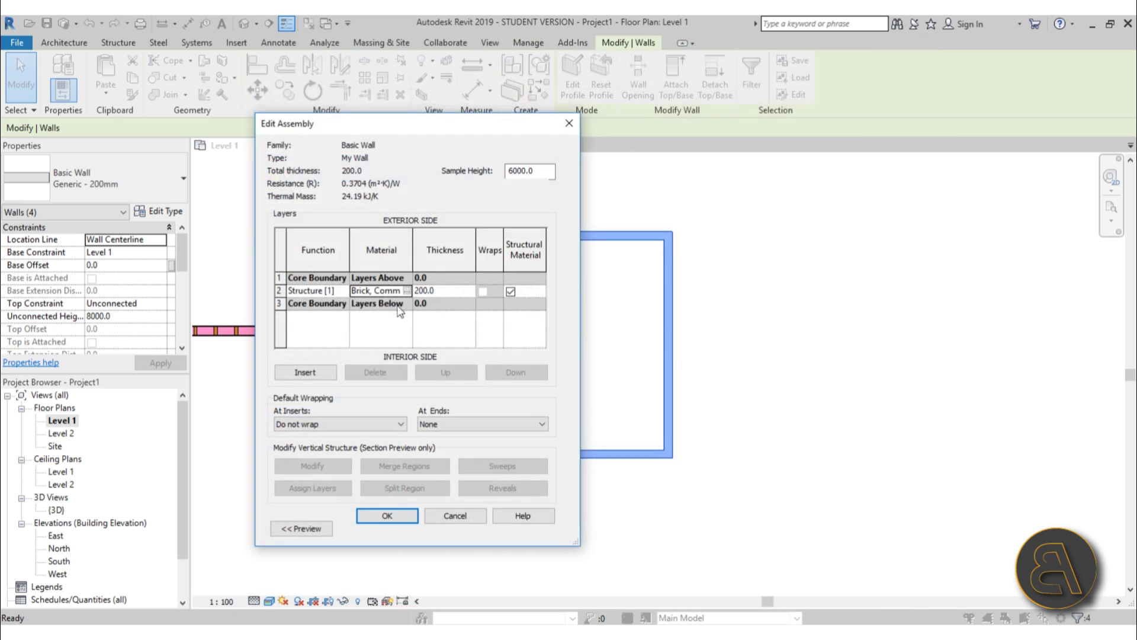
- Insert a layer outside the exterior core boundary and assign it the polyisocyanate insulation material
click(280, 291)
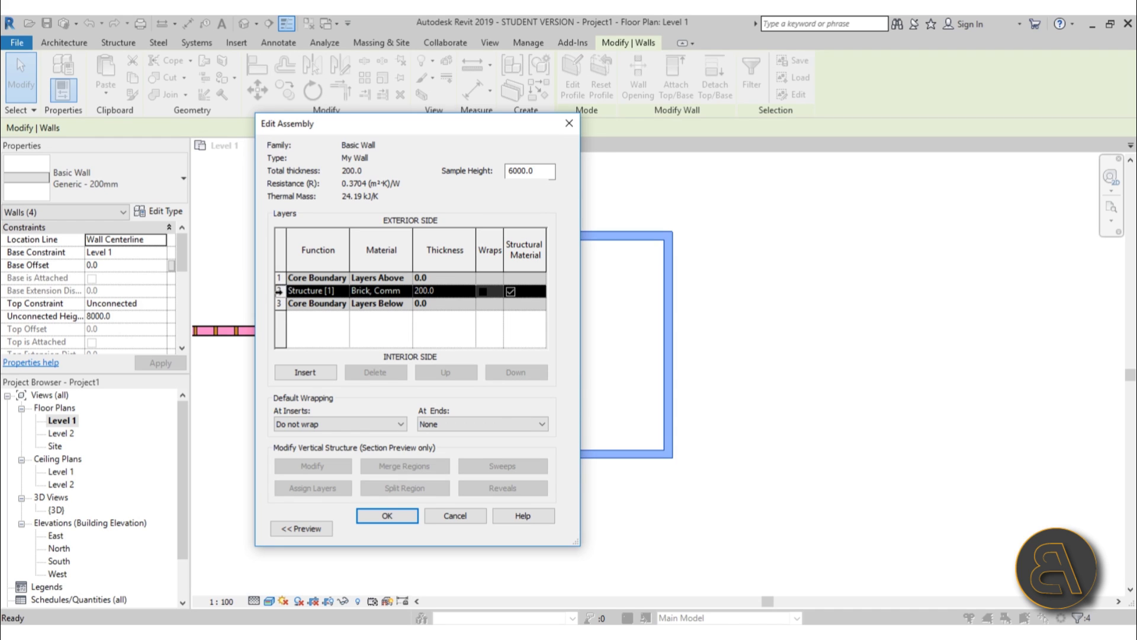
click(307, 374)
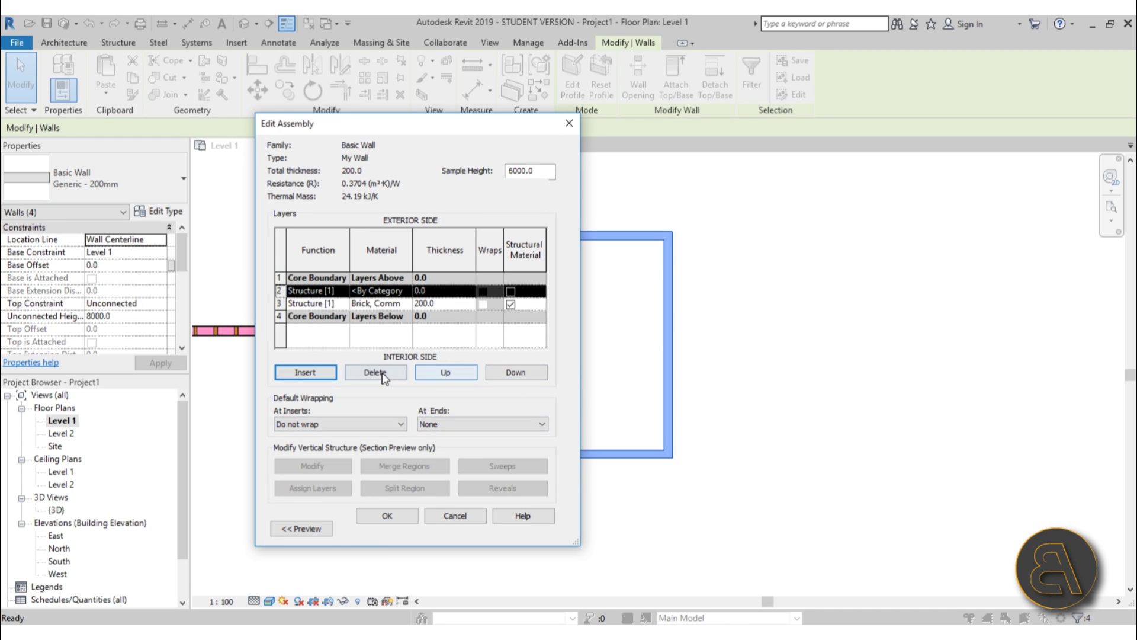
click(440, 374)
click(409, 279)
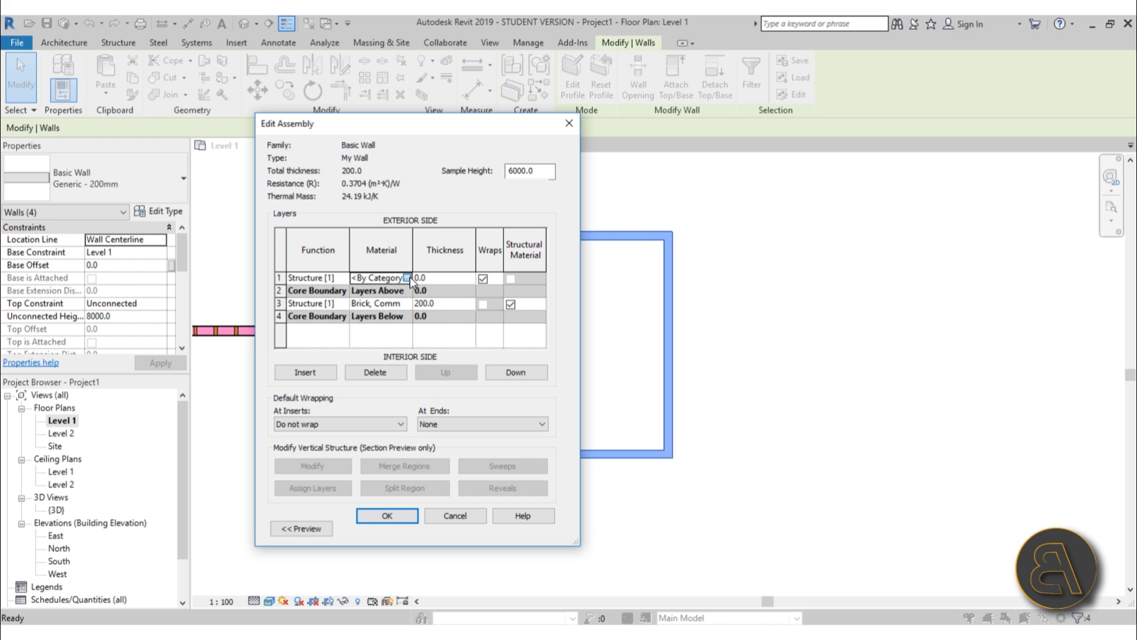
click(408, 279)
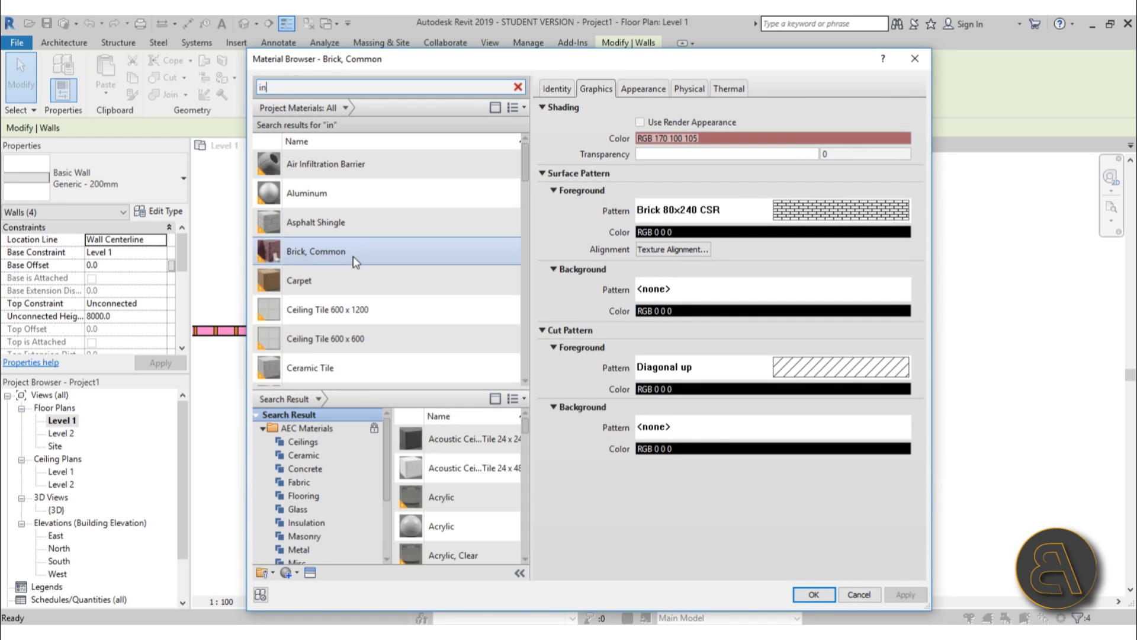
scroll(354, 264, down, 8)
double_click(319, 292)
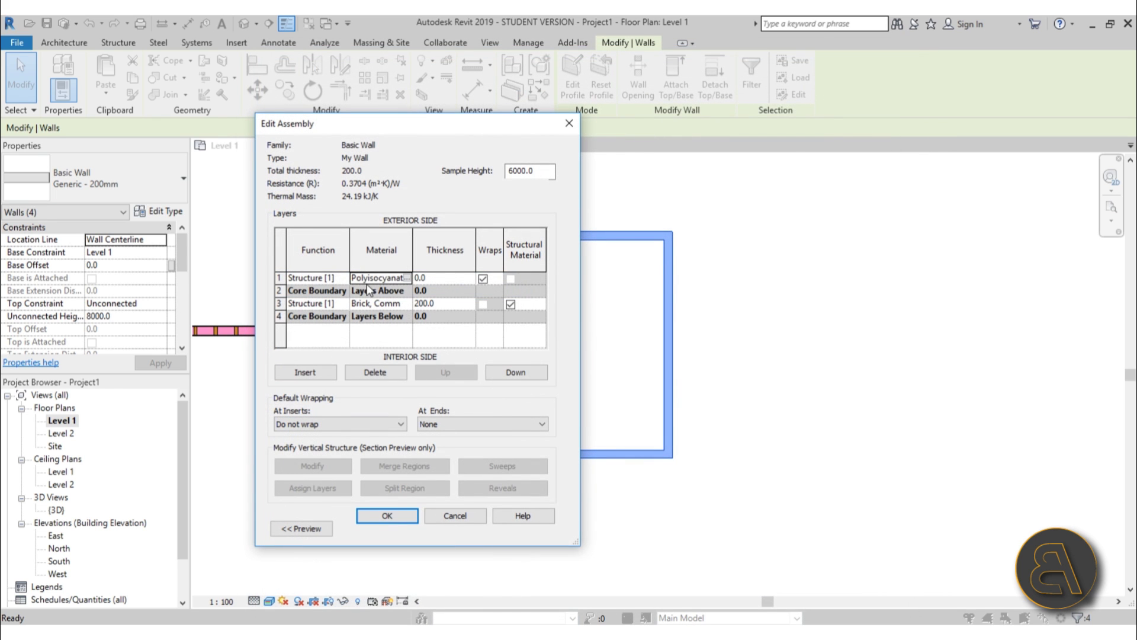
- Set the insulation layer's function to Thermal/Air Layer and its thickness to 150 mm
click(334, 279)
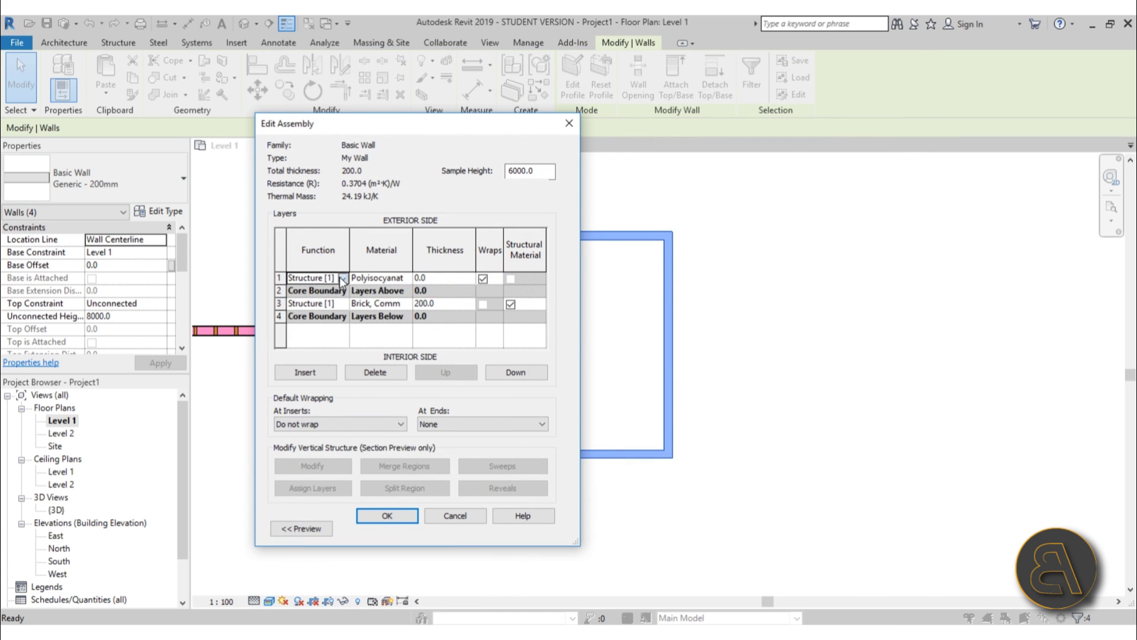
click(342, 279)
click(341, 321)
click(446, 280)
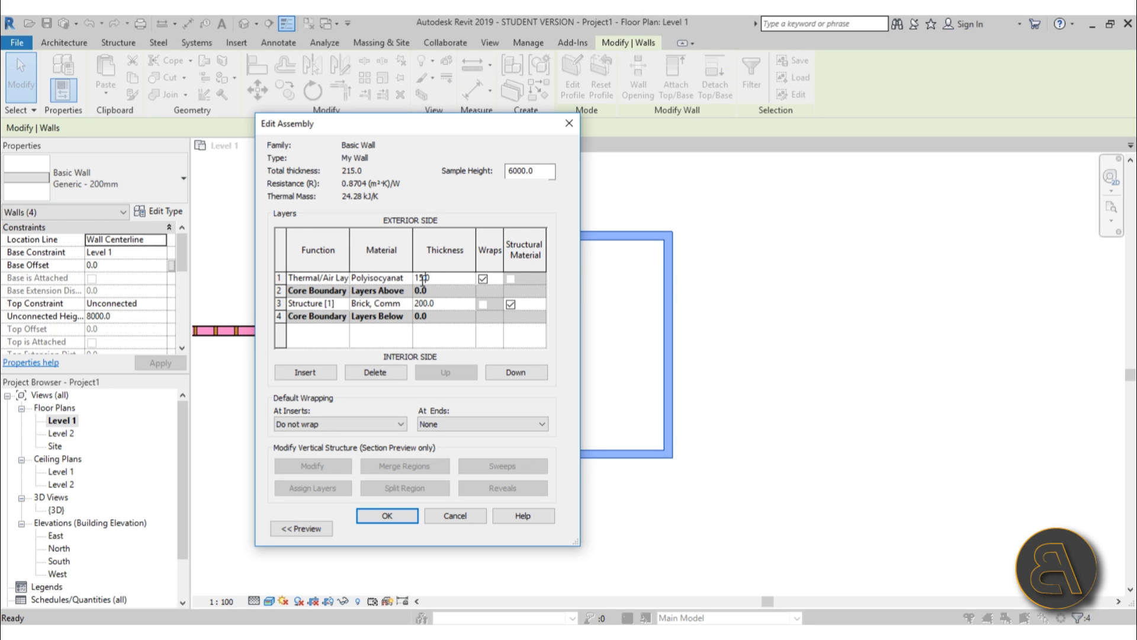
key(Tab)
- Insert an outermost layer on the exterior side of My Wall with the function Finish 1 [4]
click(315, 370)
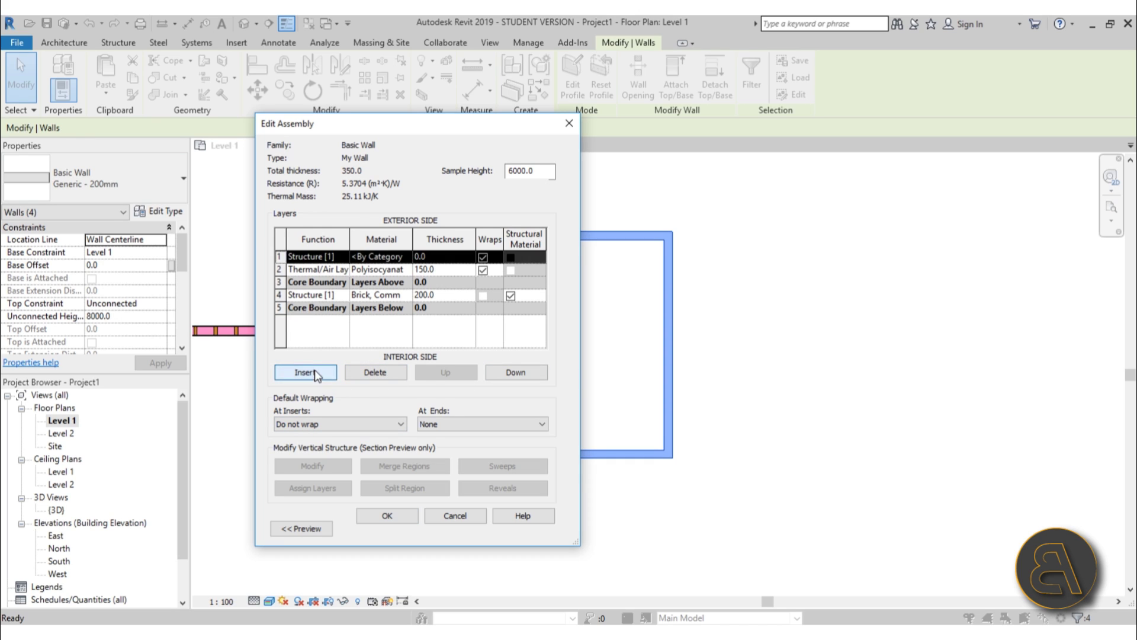
click(343, 256)
click(307, 301)
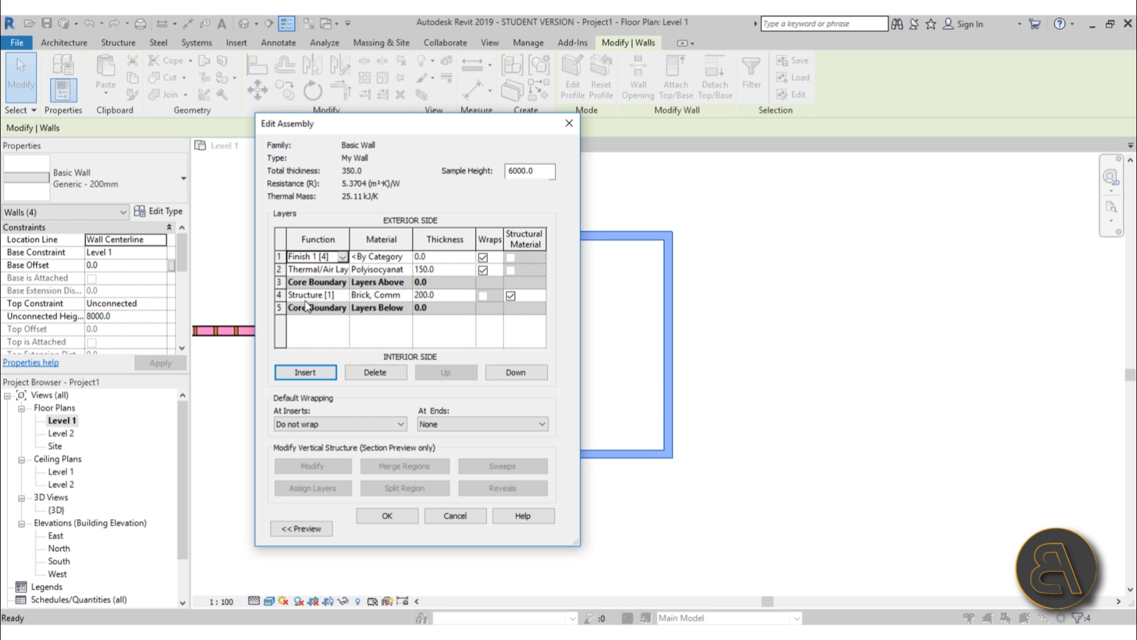
- Assign the Gypsum Wall Board material to the exterior finish layer and set its thickness to 20 mm
click(385, 269)
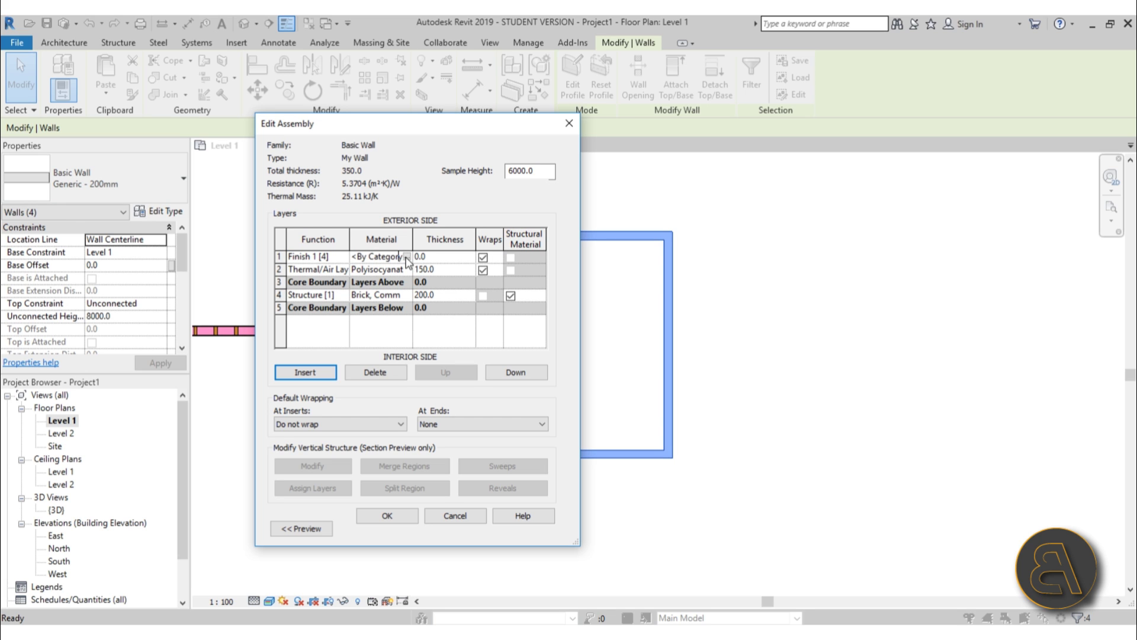
click(408, 269)
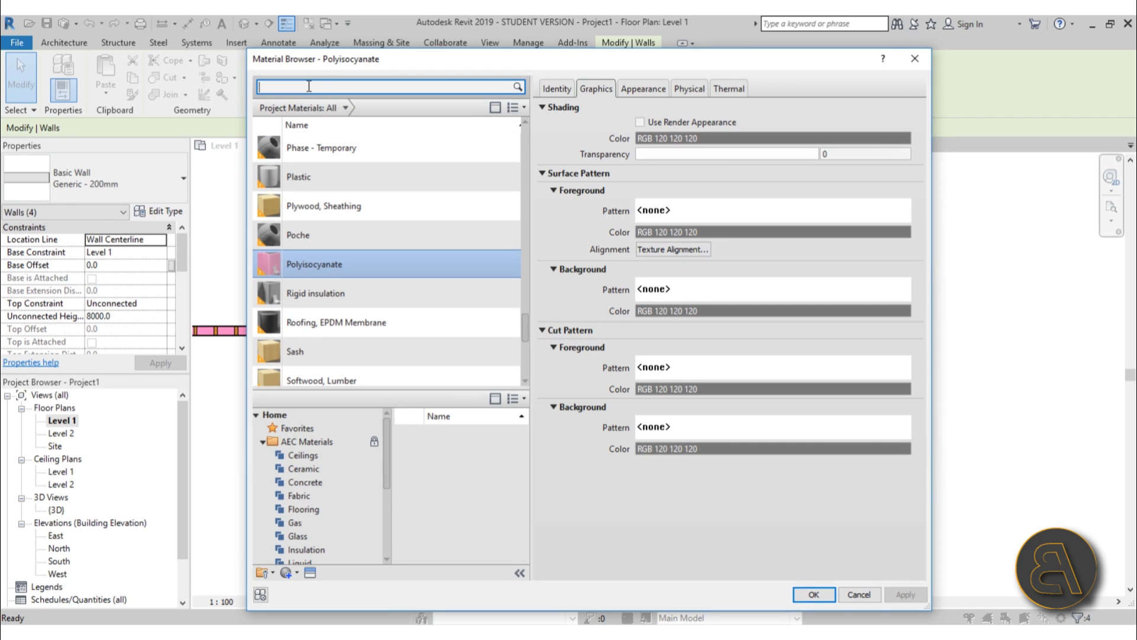
key(BackSpace)
text(y)
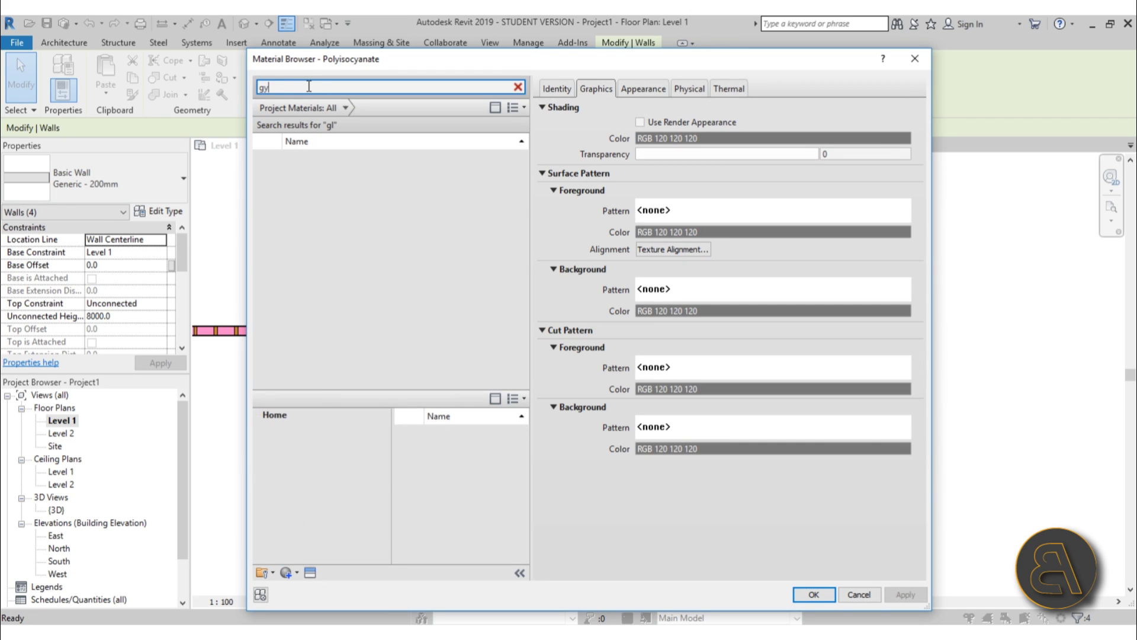
double_click(303, 156)
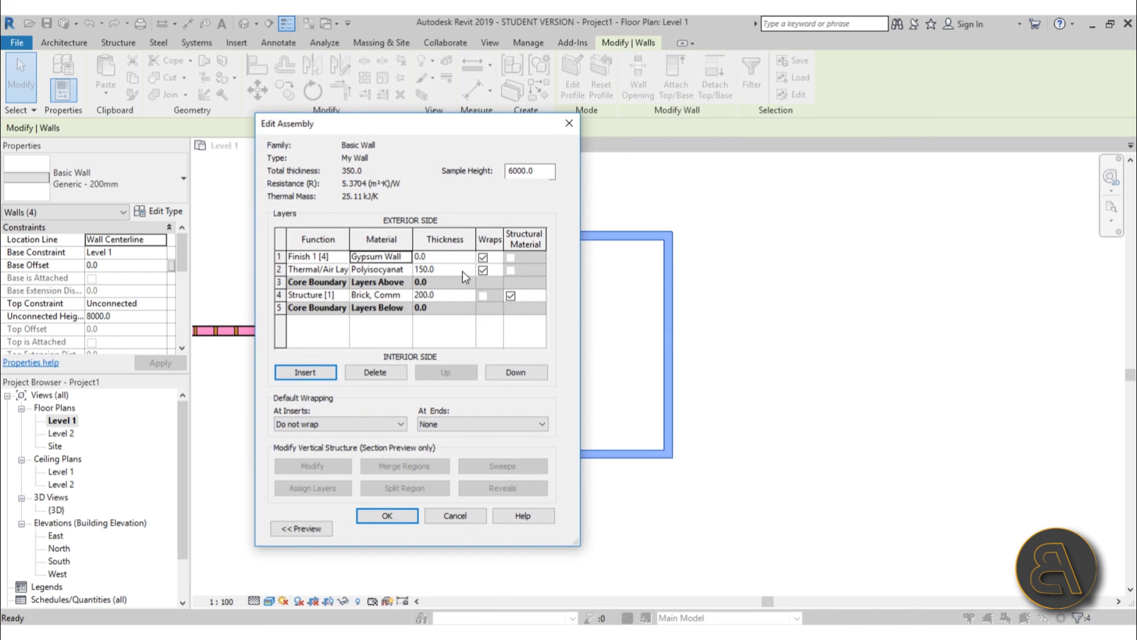
click(456, 257)
text(20)
key(Tab)
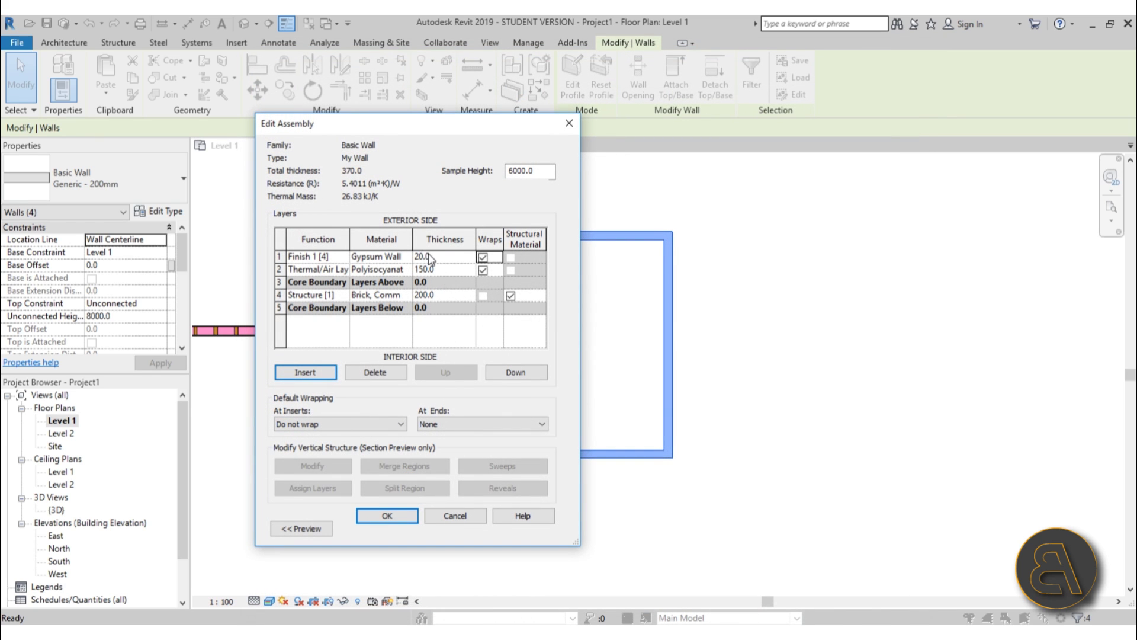
- Add a layer on the interior side of the core boundary, 20 mm thick, with the function Finish 1 [4]
click(279, 307)
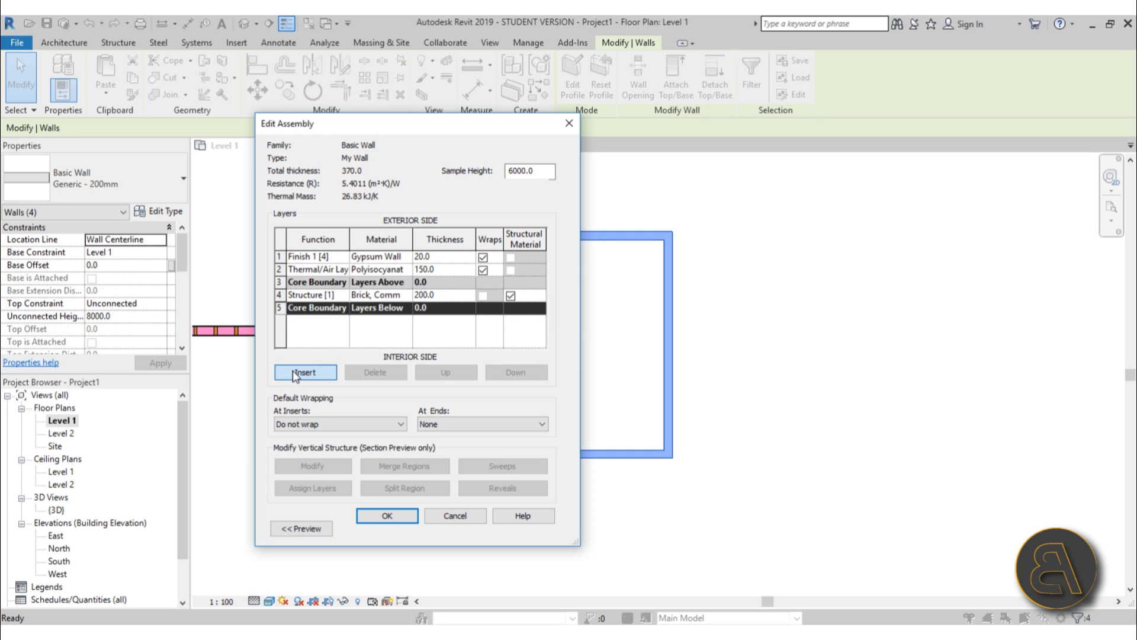
click(293, 371)
click(504, 372)
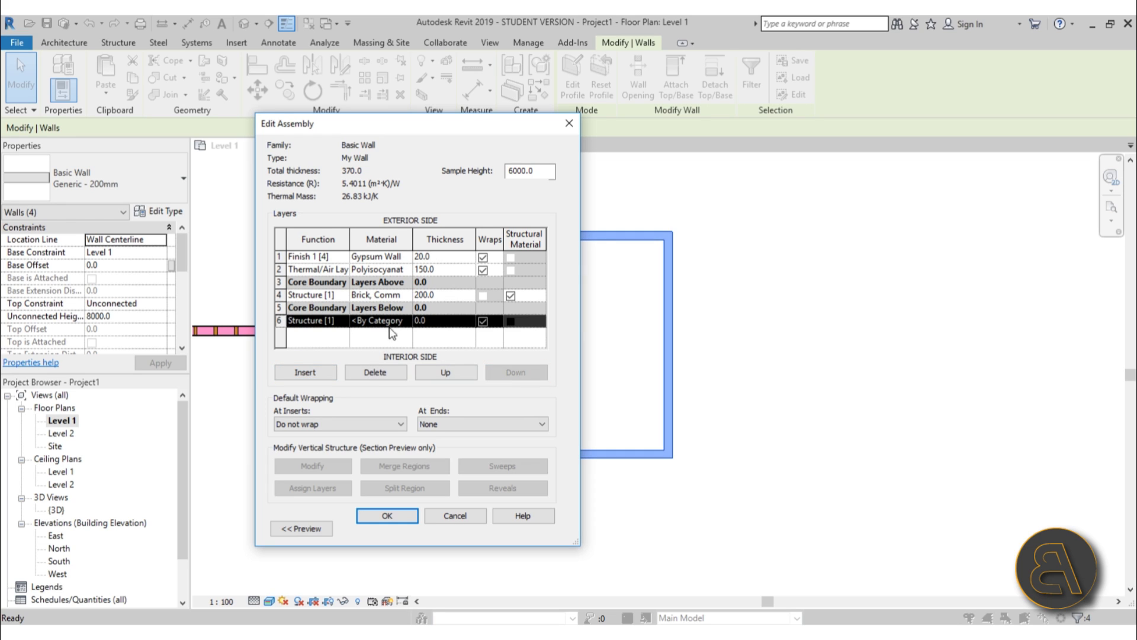
click(442, 320)
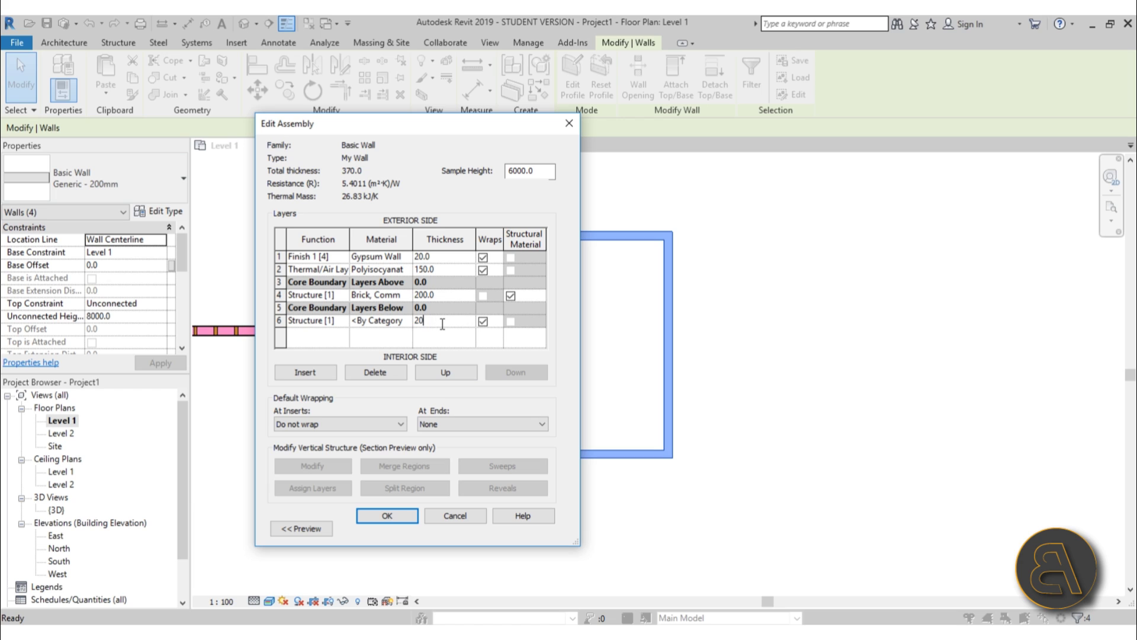
click(343, 320)
click(321, 366)
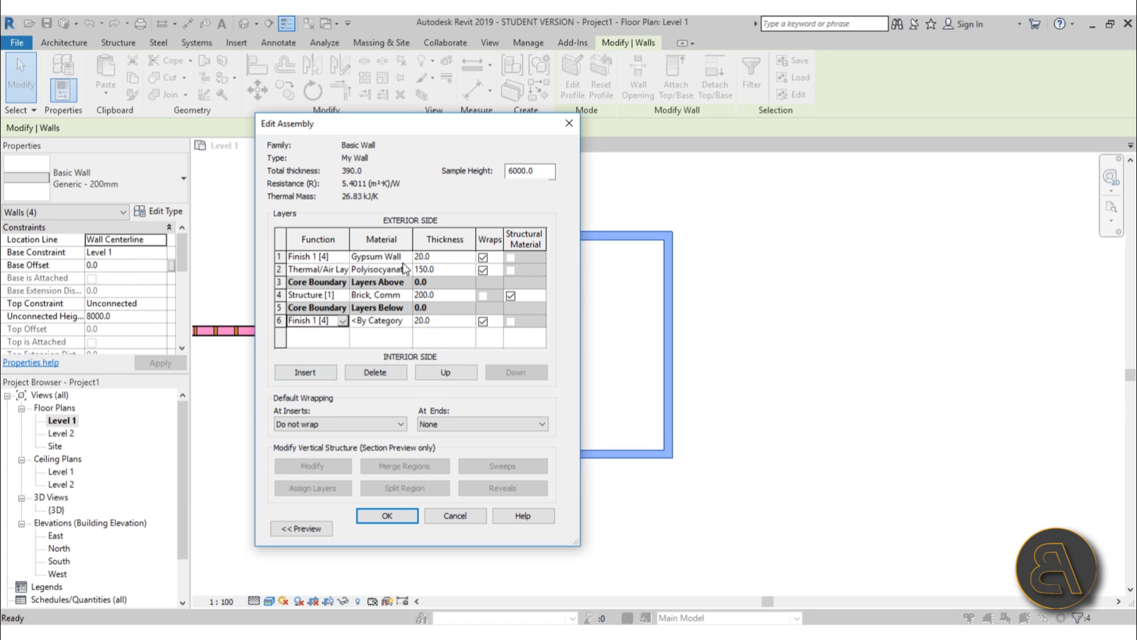
- Copy the Gypsum Wall Board material from the exterior finish to the interior finish layer and apply the wall type changes
click(390, 257)
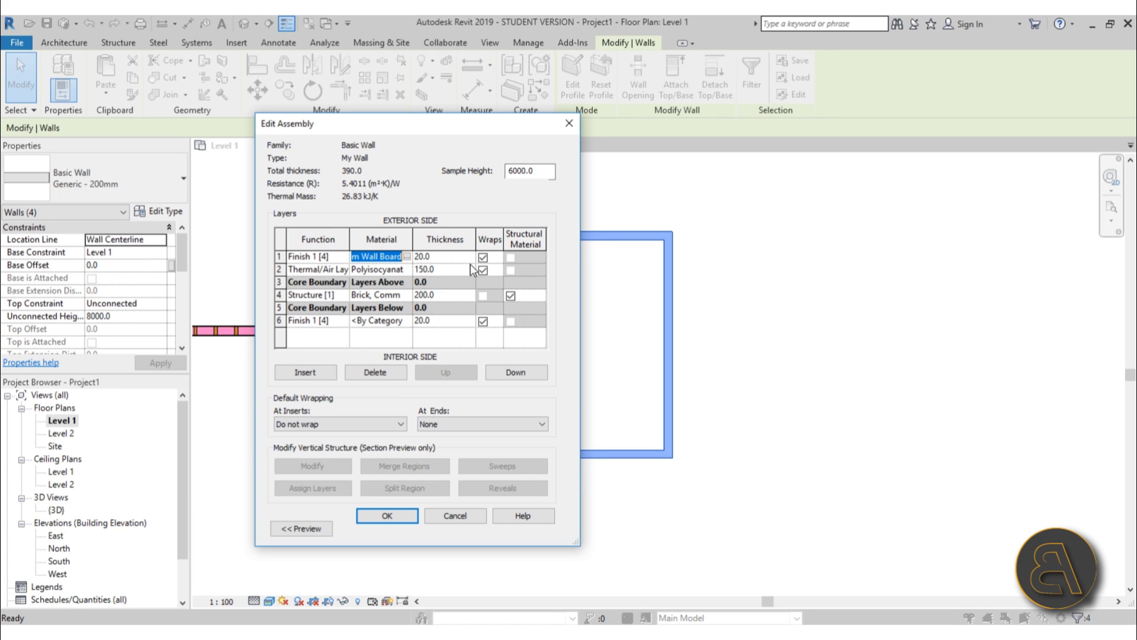
click(377, 321)
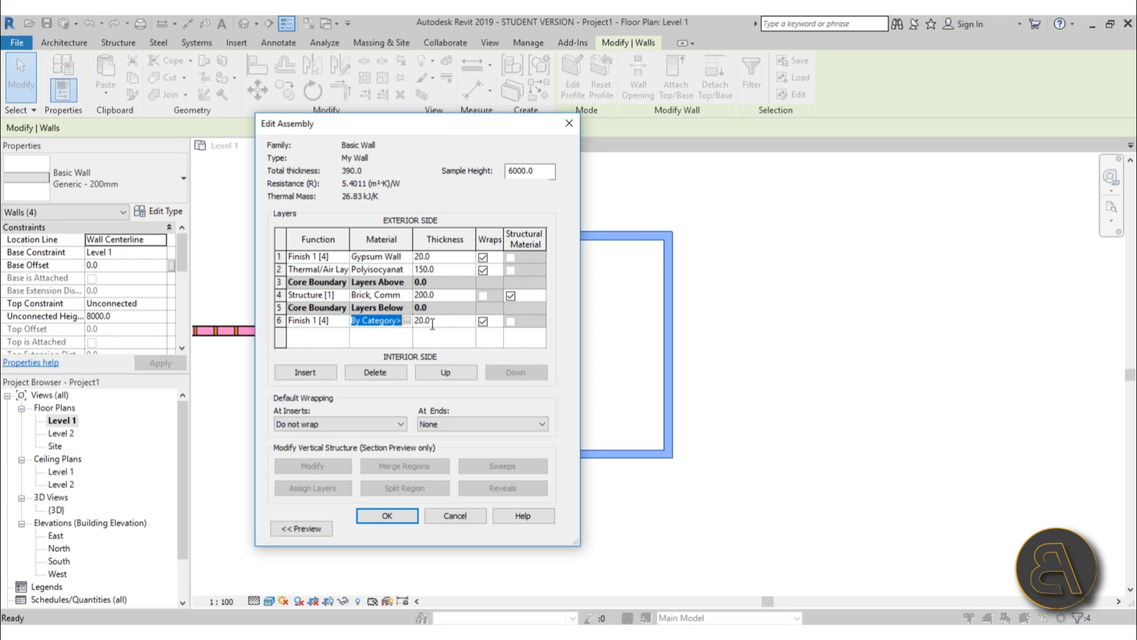
text(Gypsum Wall Board)
click(437, 348)
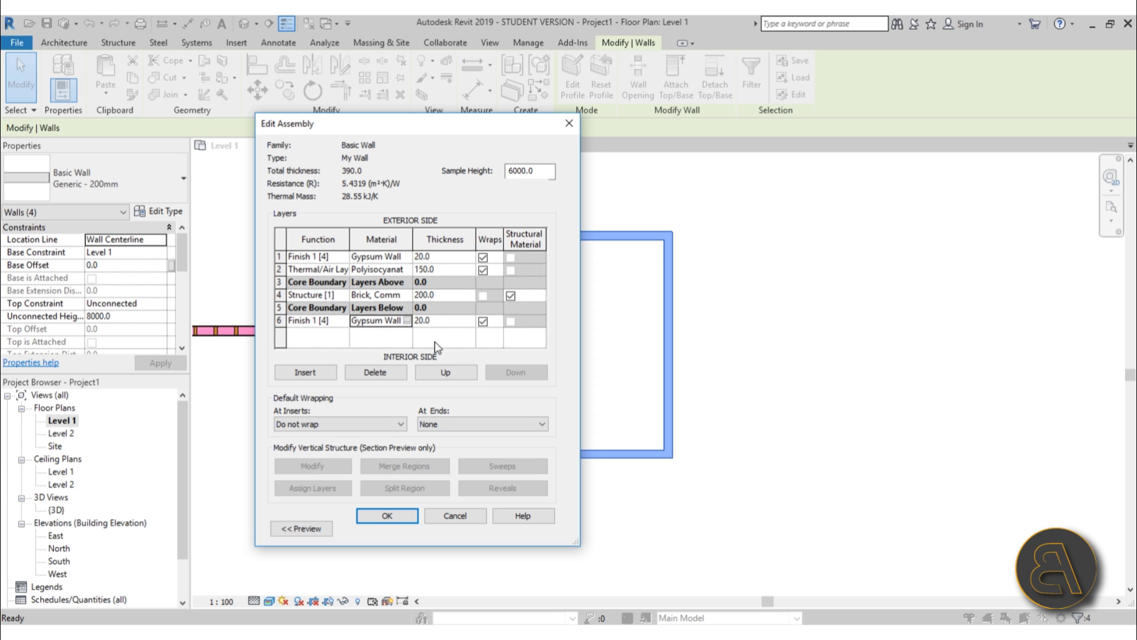
click(403, 514)
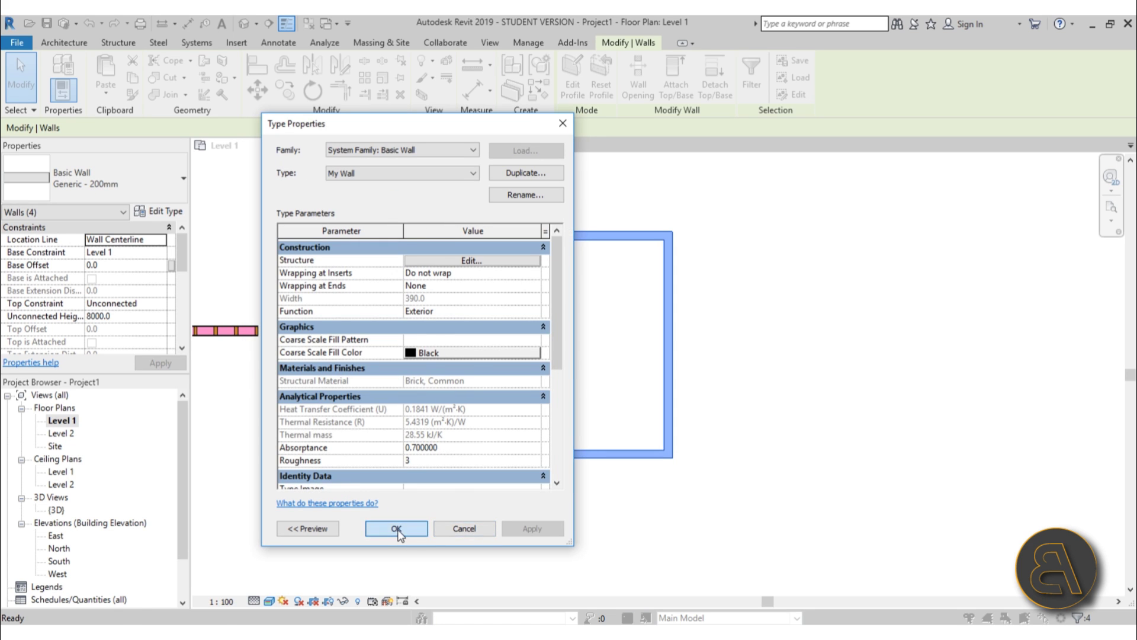
click(397, 528)
click(541, 348)
- Examine the wall layers at a corner of the rectangle in the Level 1 plan
scroll(441, 311, up, 4)
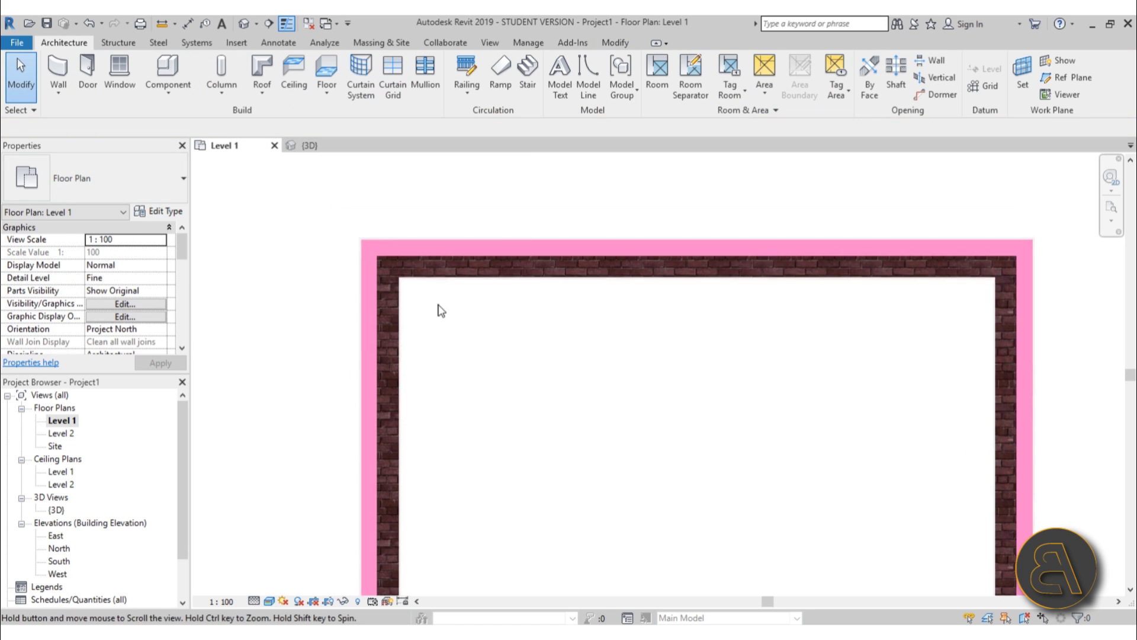
scroll(441, 310, up, 5)
click(499, 337)
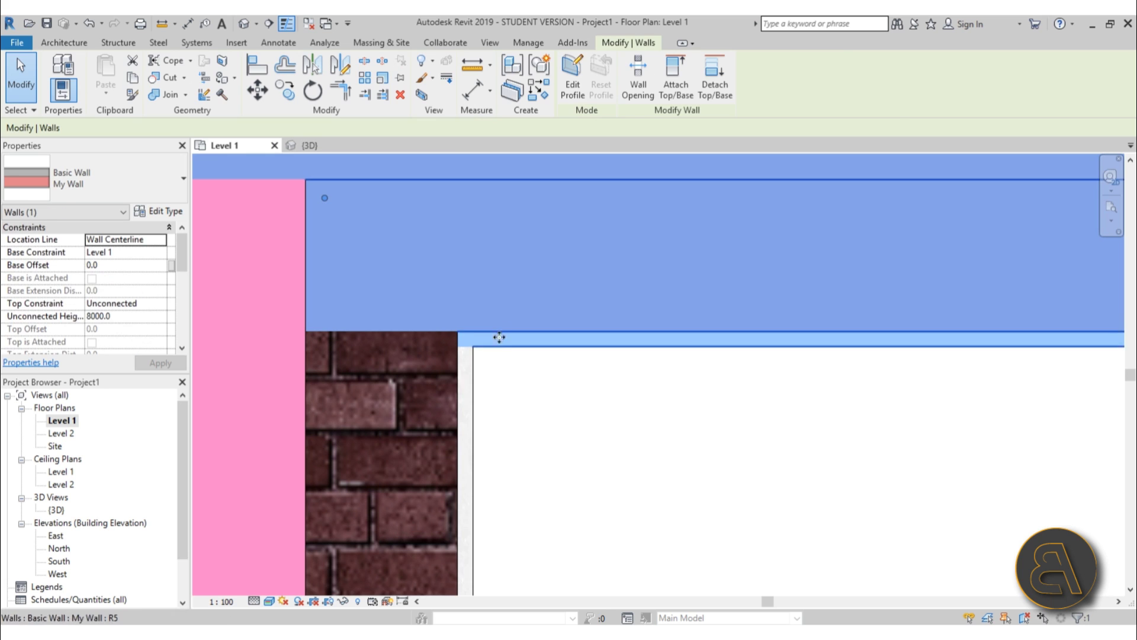
key(Escape)
scroll(495, 234, down, 1)
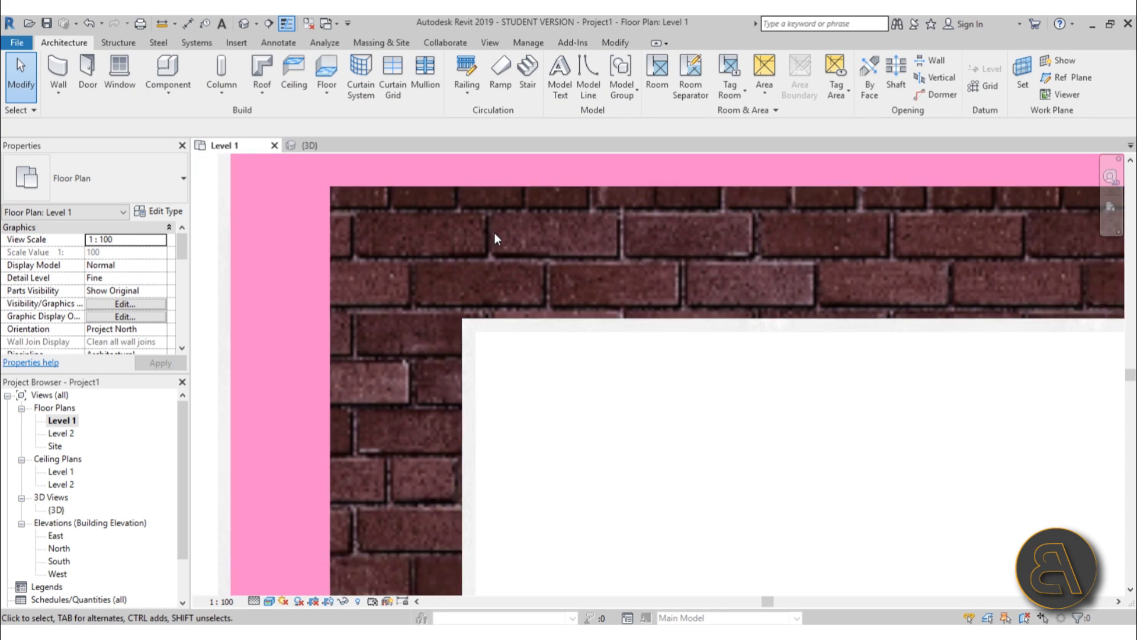
middle_drag(494, 232, 497, 369)
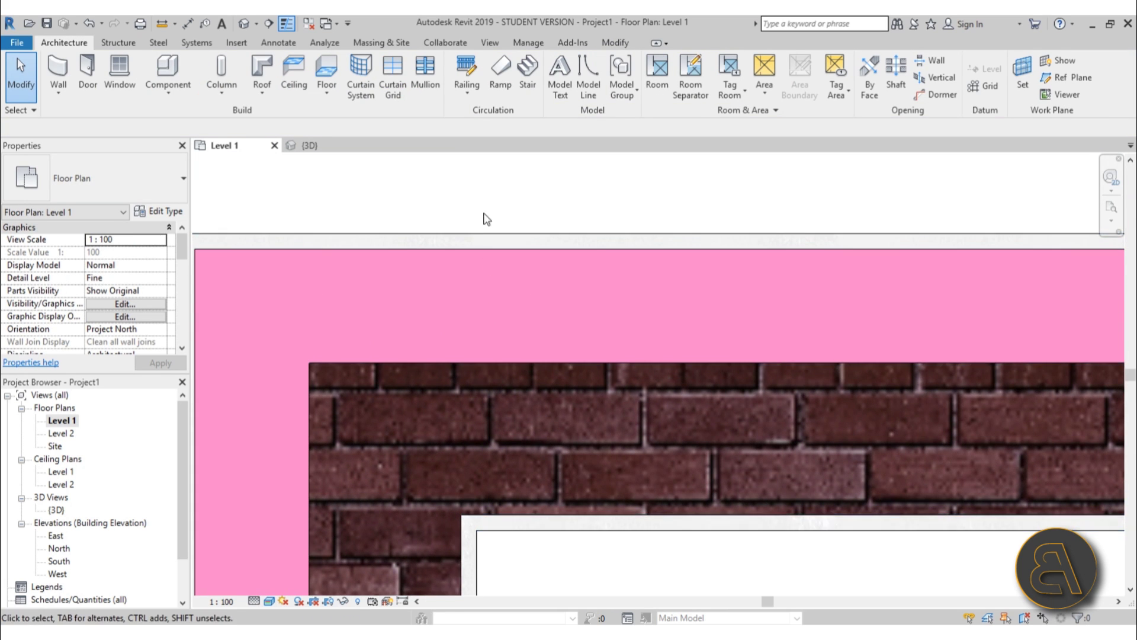
scroll(484, 210, down, 10)
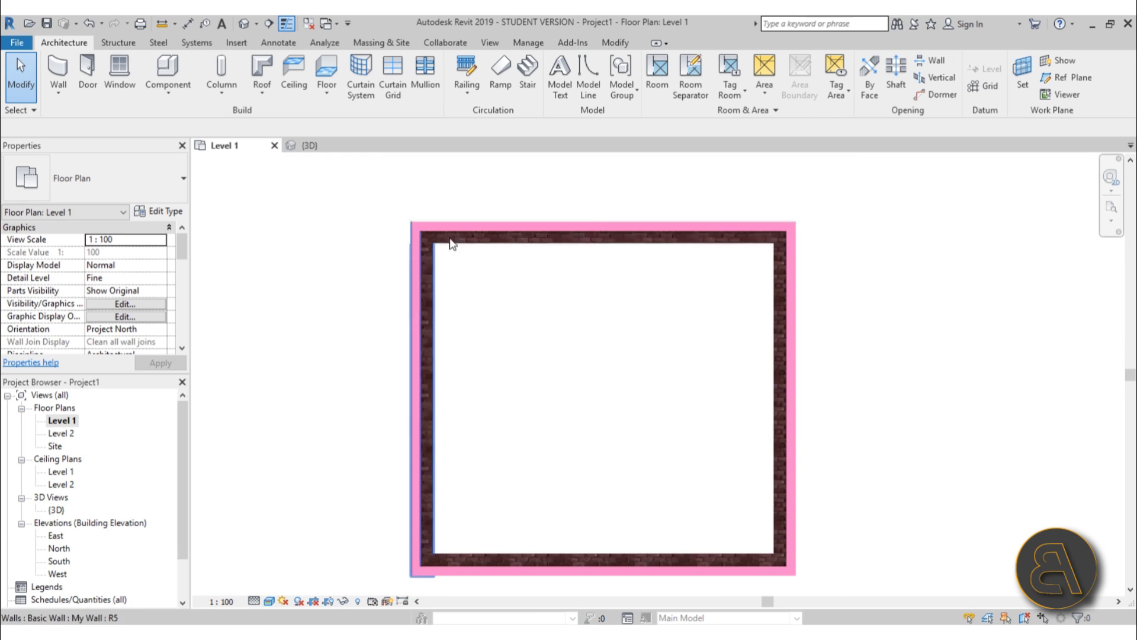
scroll(482, 264, up, 3)
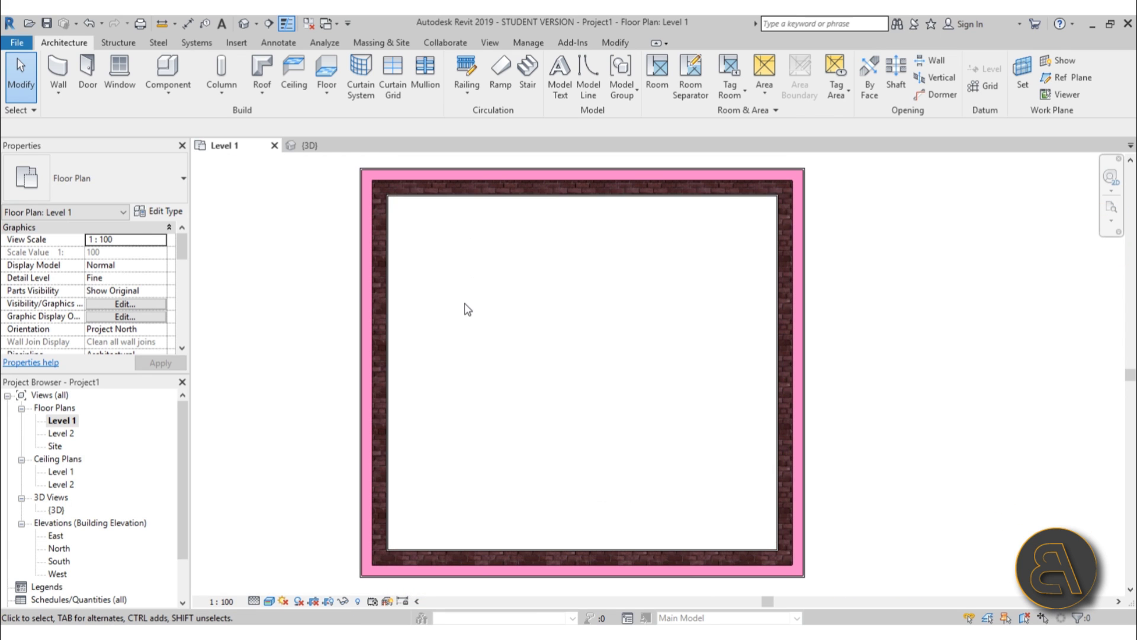
- Switch the Level 1 plan to the Hidden Line visual style and check how the wall layers are drawn
click(269, 601)
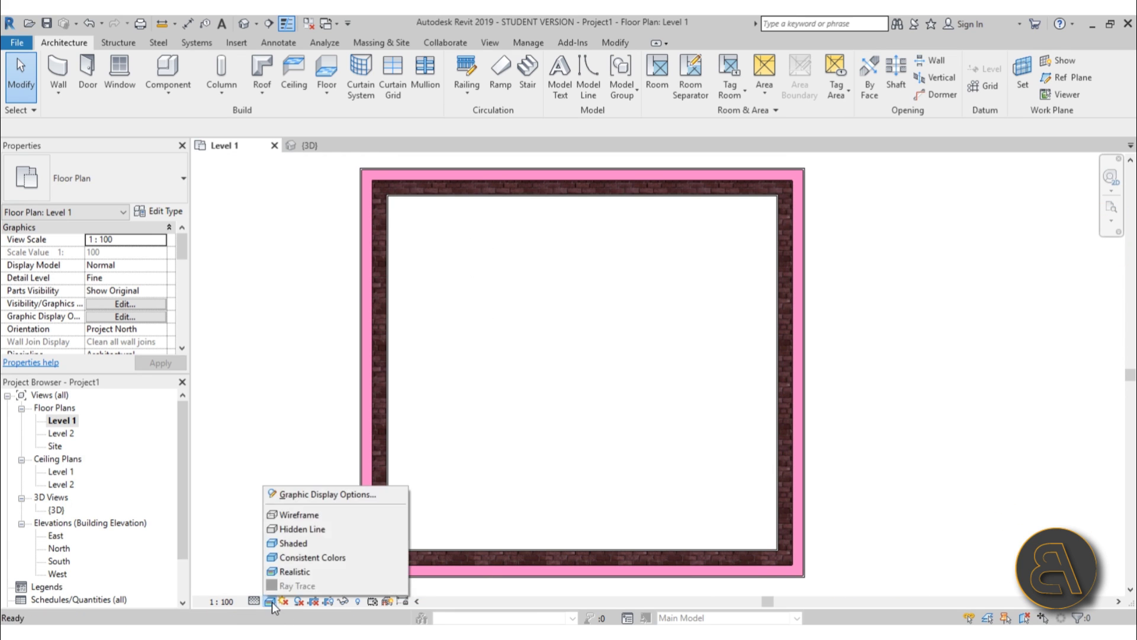
click(290, 529)
scroll(327, 186, up, 4)
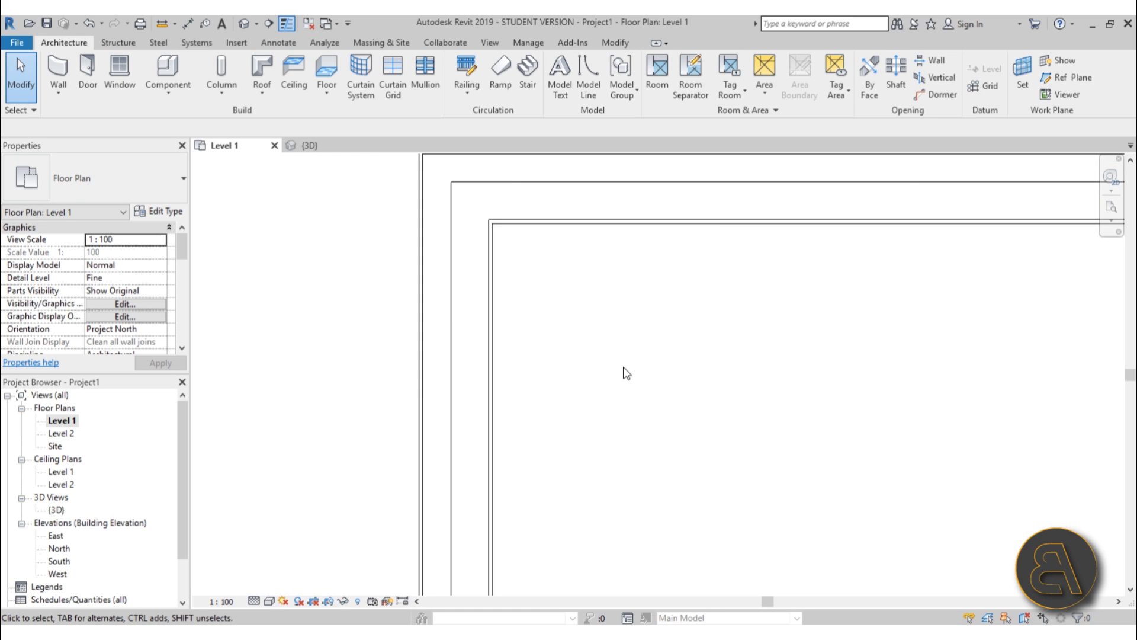
scroll(490, 293, down, 2)
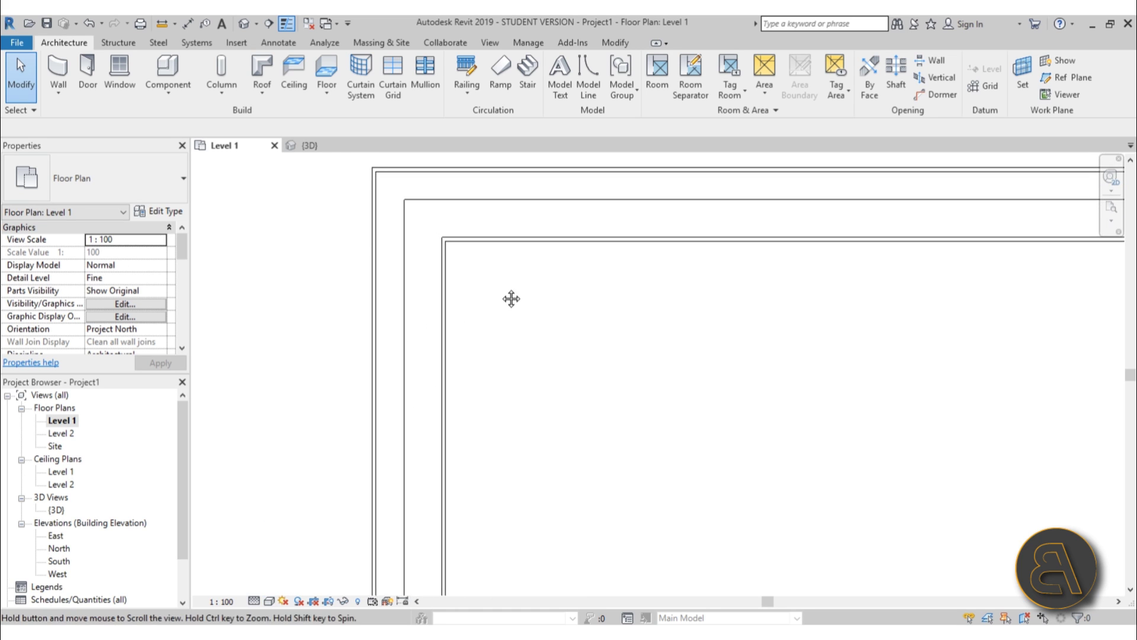
scroll(343, 211, down, 1)
middle_drag(345, 236, 529, 278)
scroll(458, 237, down, 2)
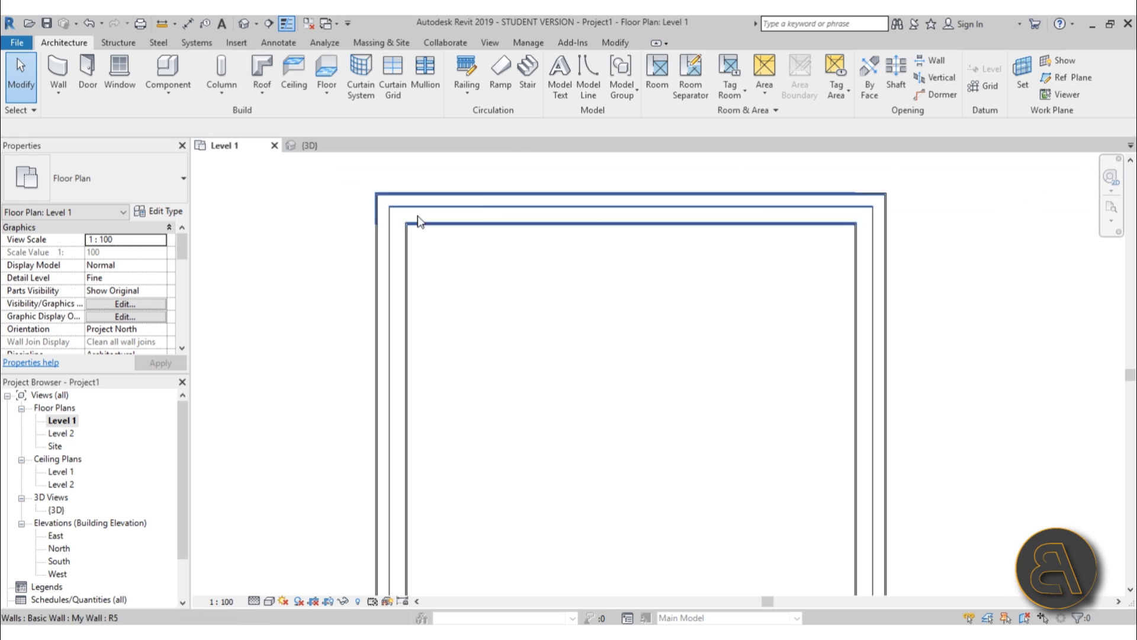
scroll(427, 231, down, 4)
scroll(415, 228, up, 4)
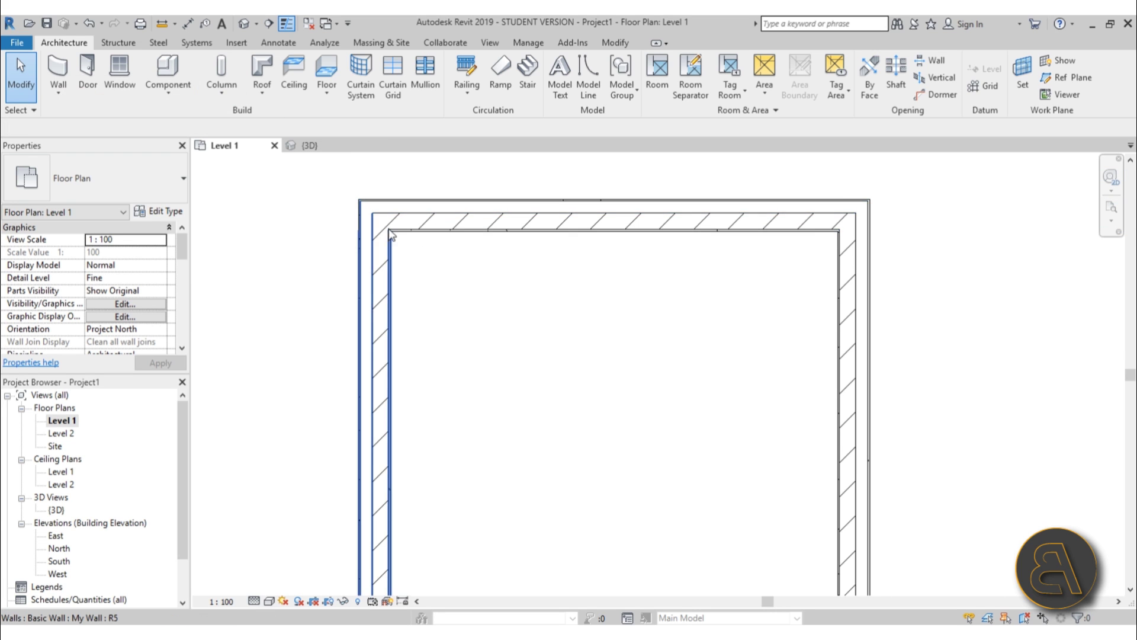
scroll(380, 238, down, 3)
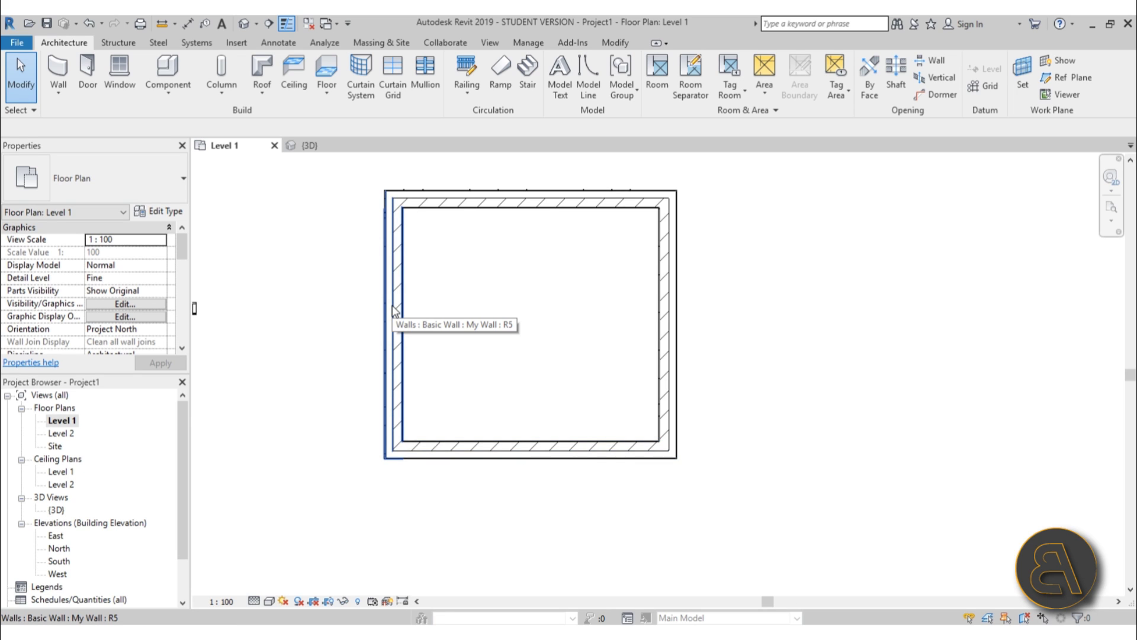
- Start placing a structural column and load the M_Concrete-Square-Column family from the Concrete folder of Structural Columns
click(128, 46)
click(122, 71)
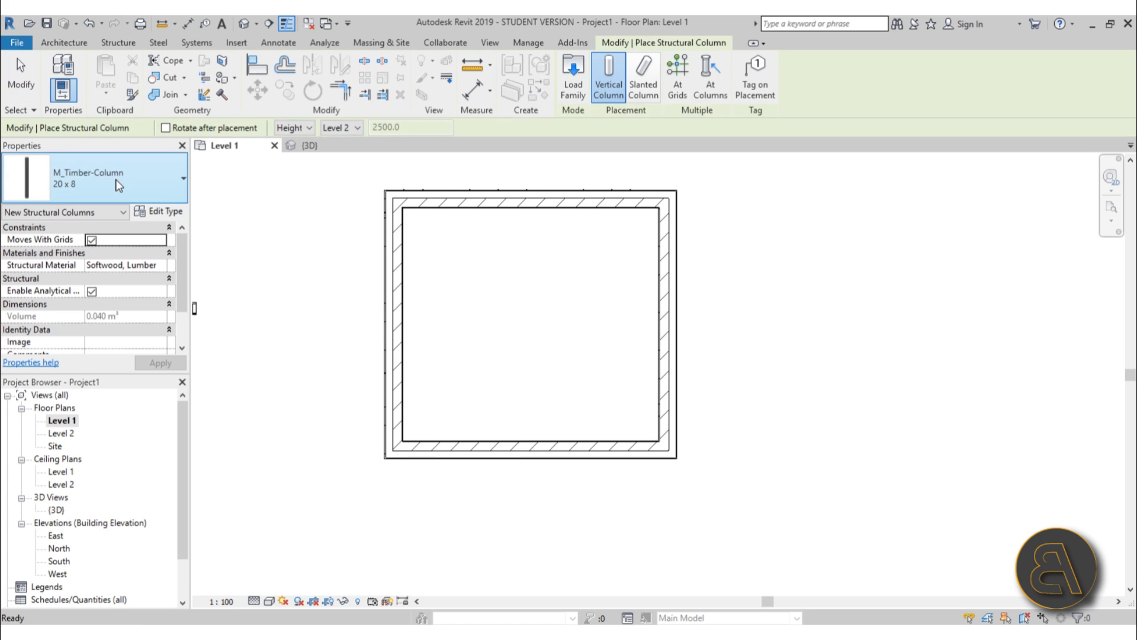
click(89, 178)
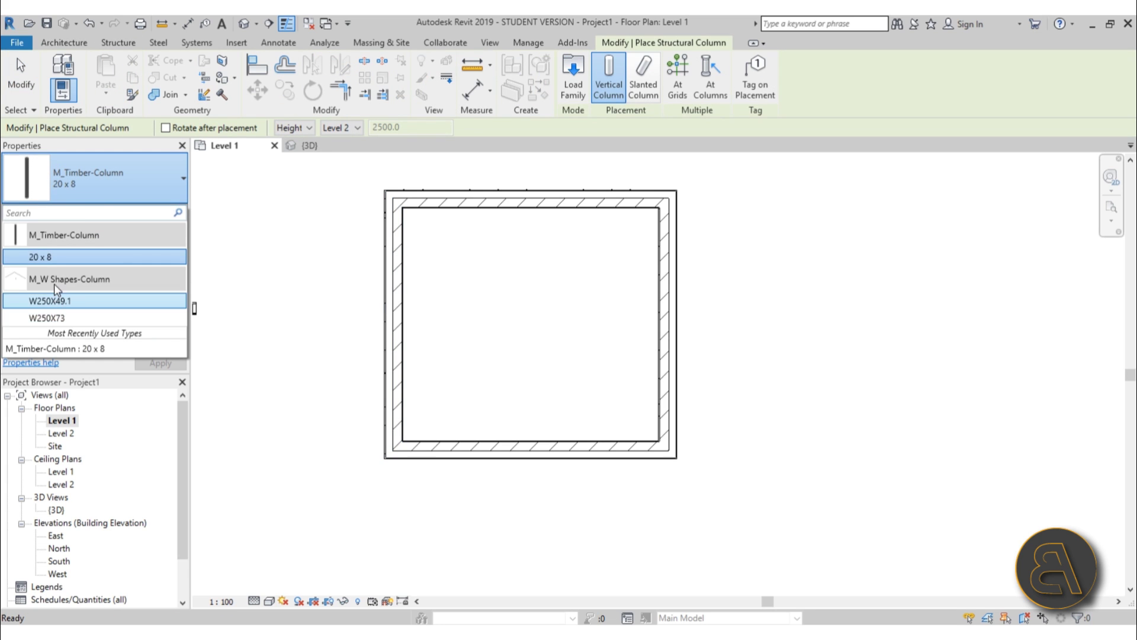
click(573, 80)
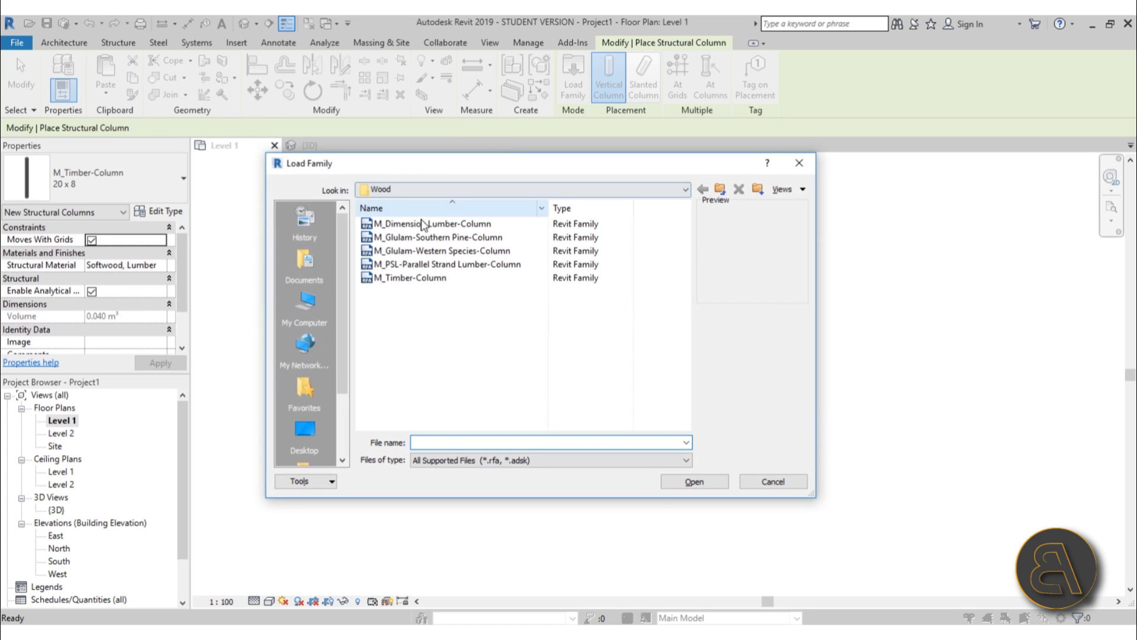
click(720, 189)
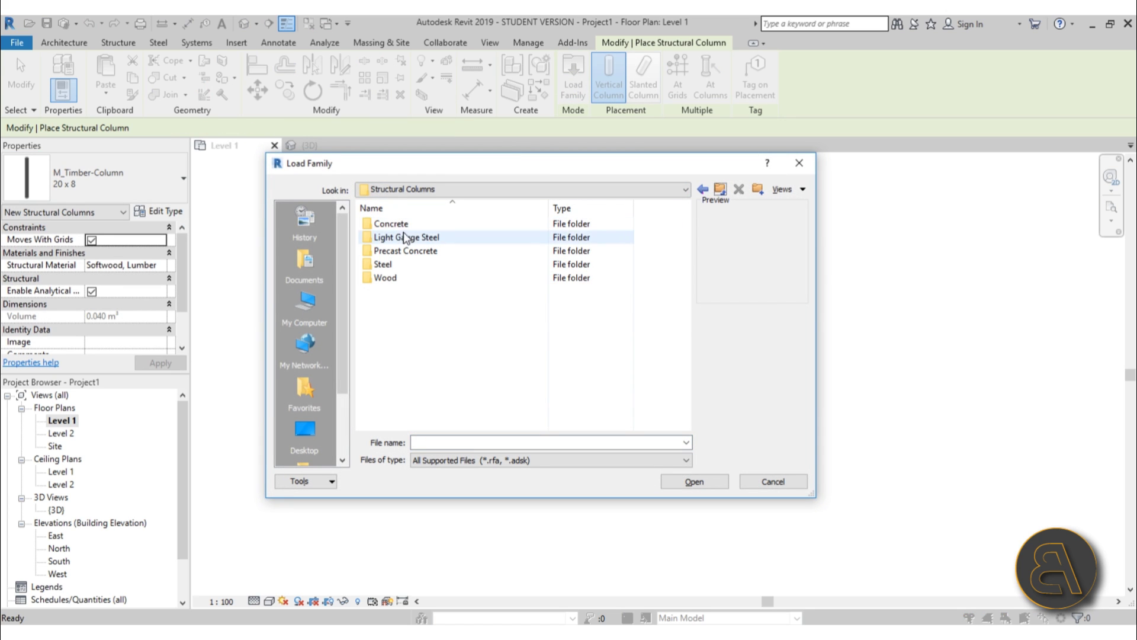
double_click(391, 223)
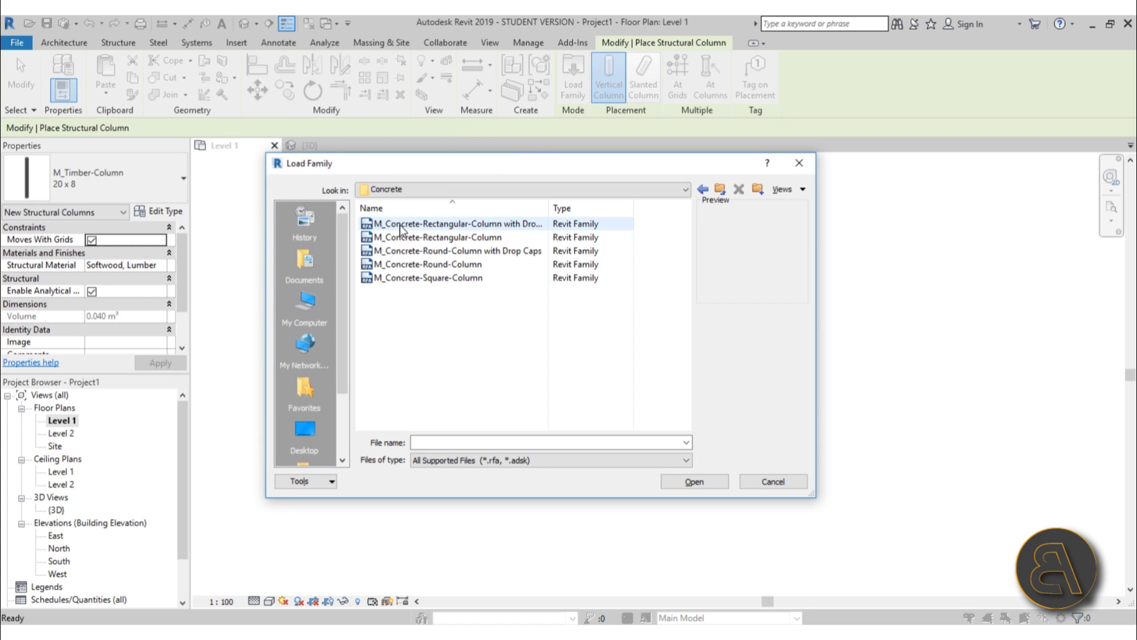
click(415, 278)
click(694, 481)
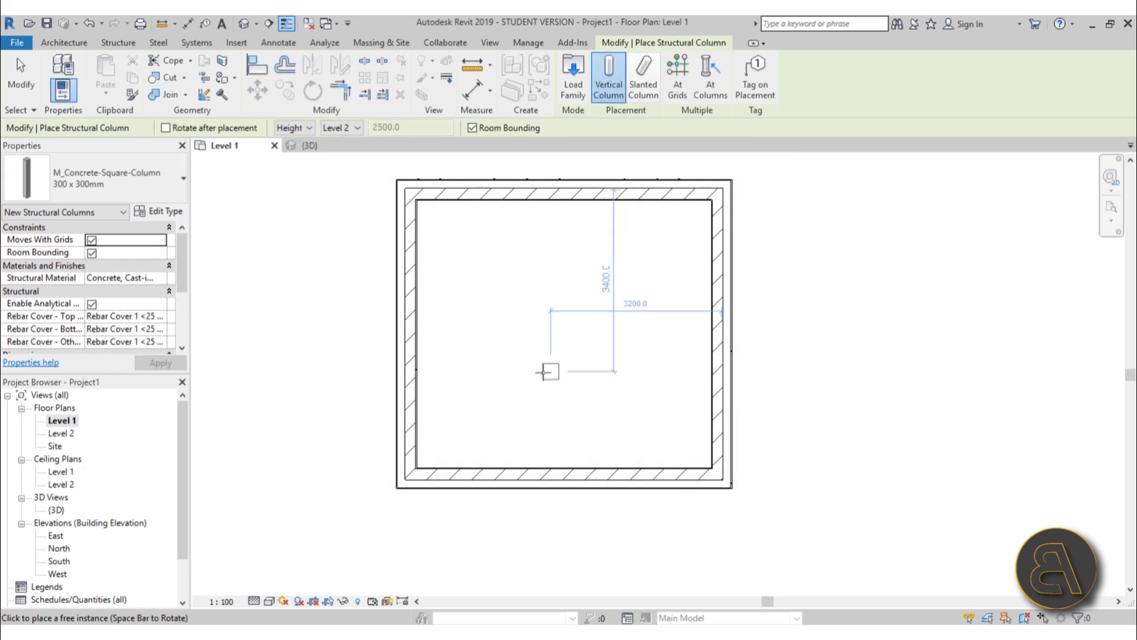
- Duplicate the square concrete column type as 200 x 200mm and update its b dimension to match the name
click(161, 212)
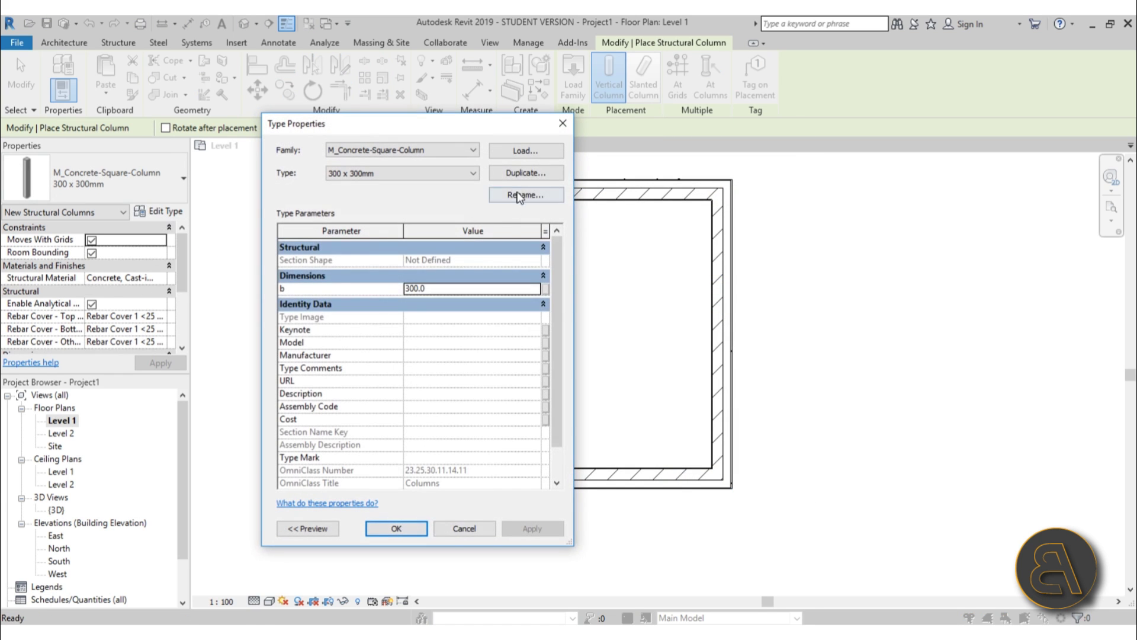
click(526, 172)
click(396, 274)
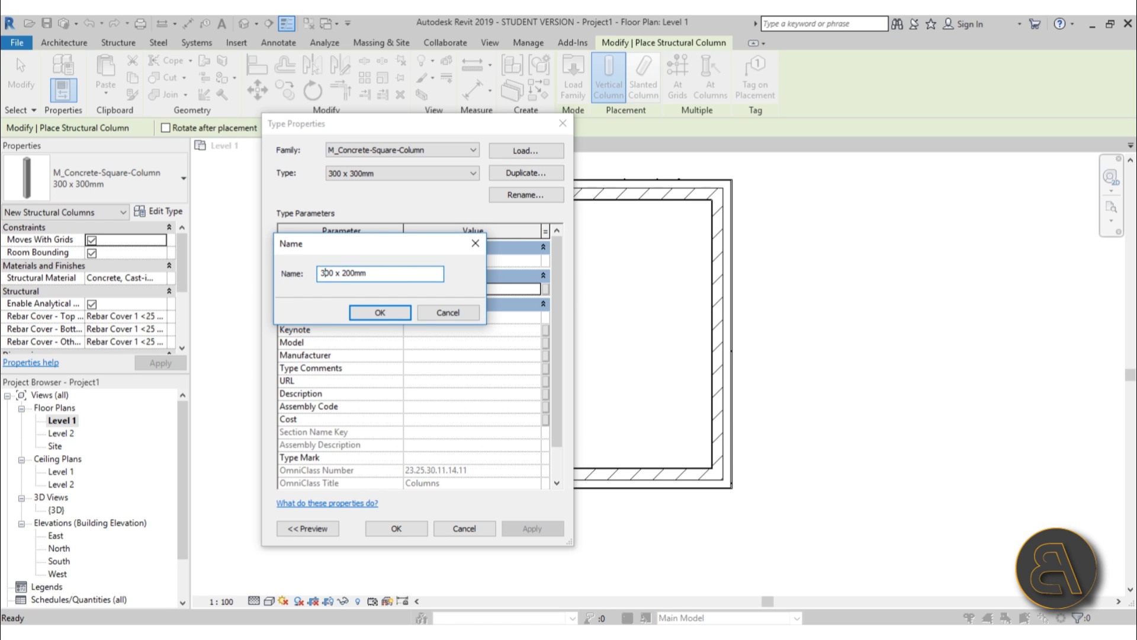
text(2)
key(Return)
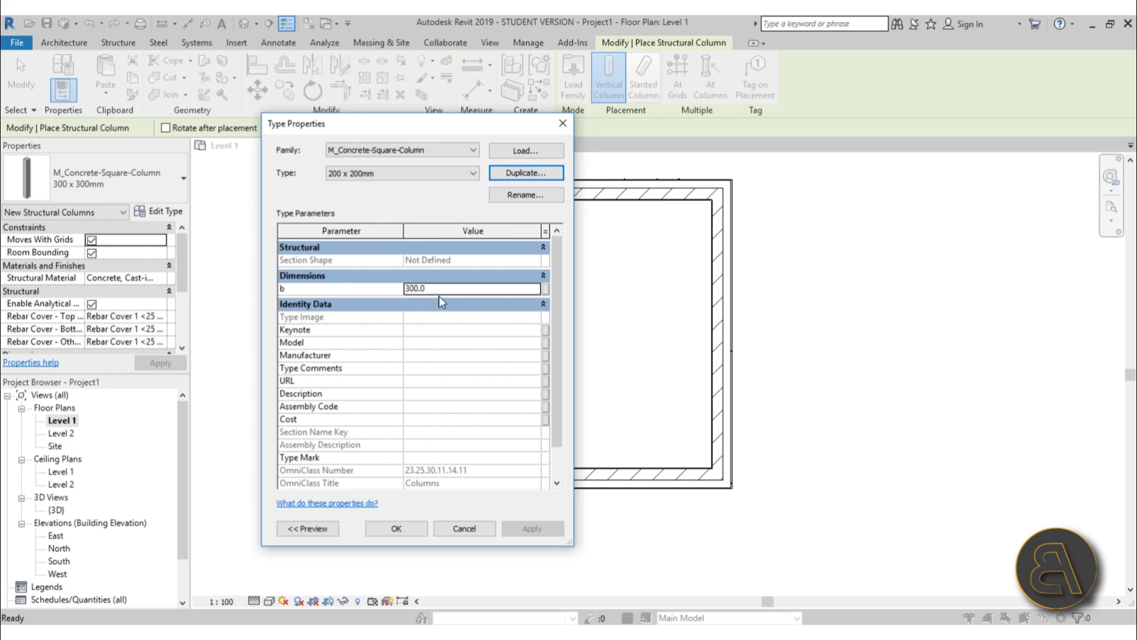
click(447, 280)
click(446, 281)
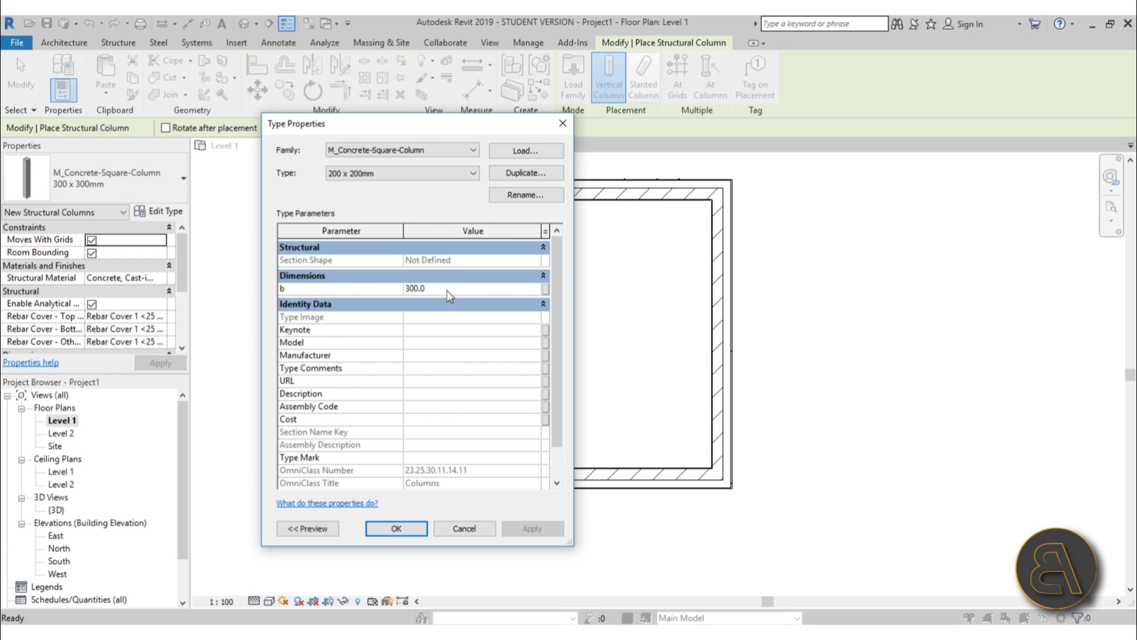
click(448, 289)
click(396, 528)
- Place a 200 x 200mm concrete column at the upper-left corner of the wall rectangle in plan
scroll(397, 223, up, 5)
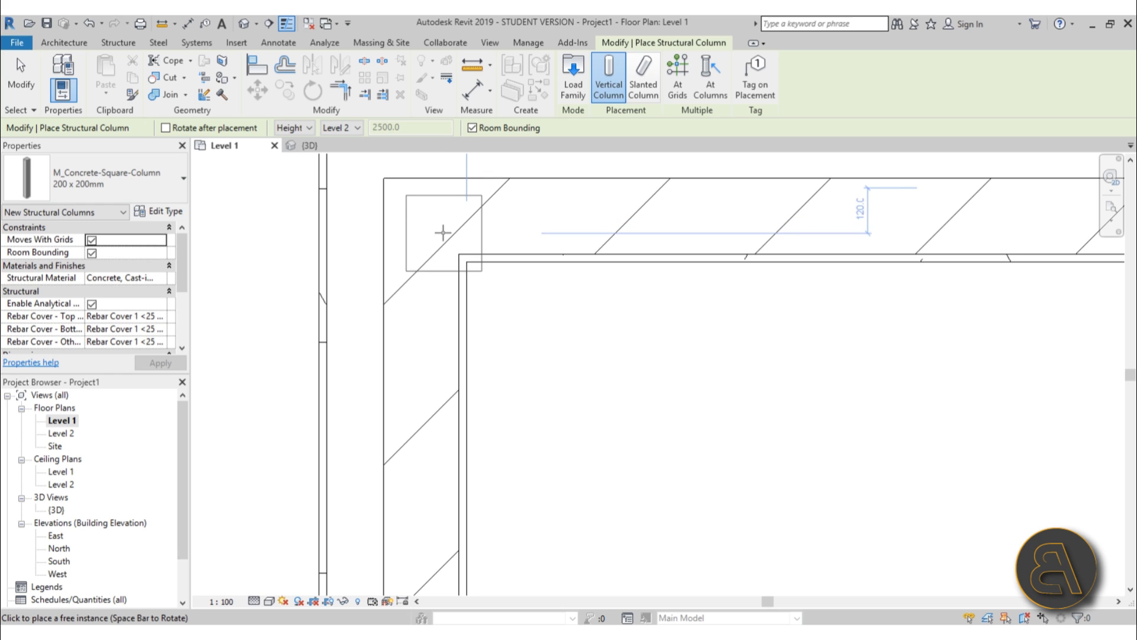
click(438, 228)
key(Escape)
key(Escape)
scroll(527, 305, down, 1)
- Check the column's level constraints and set the top constraint of all four walls to Up to level: Level 2
click(491, 258)
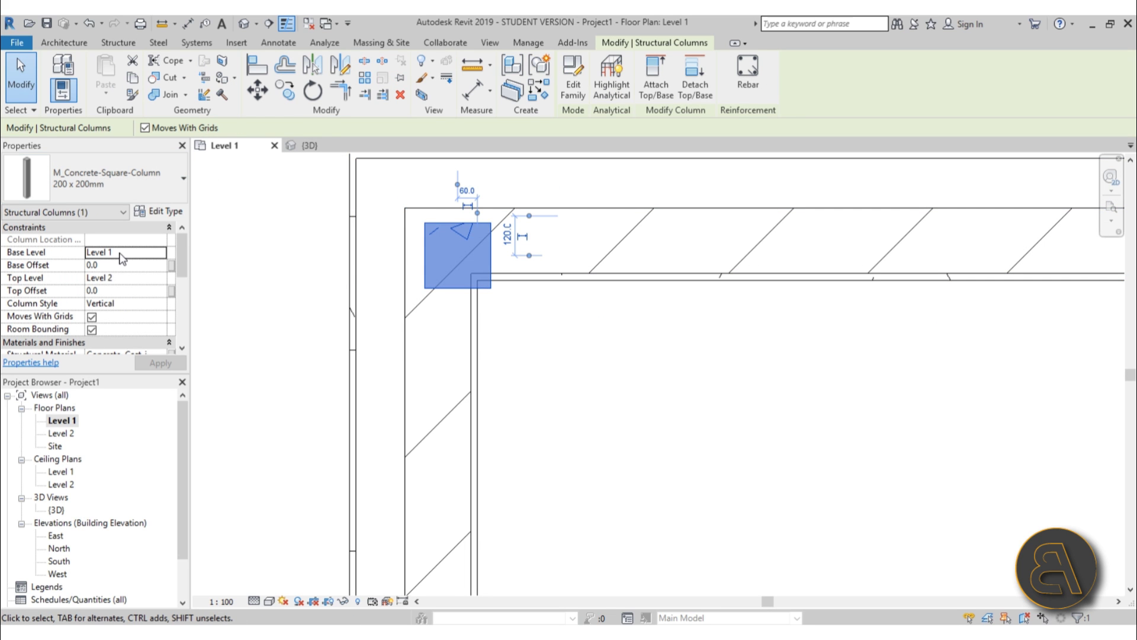
click(546, 380)
key(Tab)
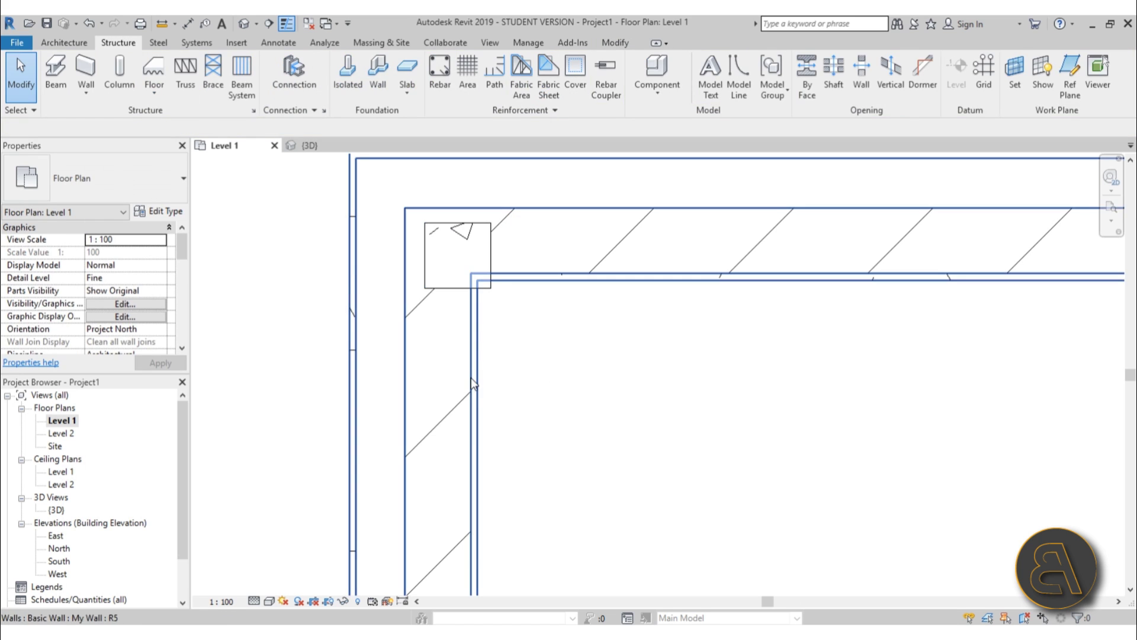
click(465, 380)
click(159, 307)
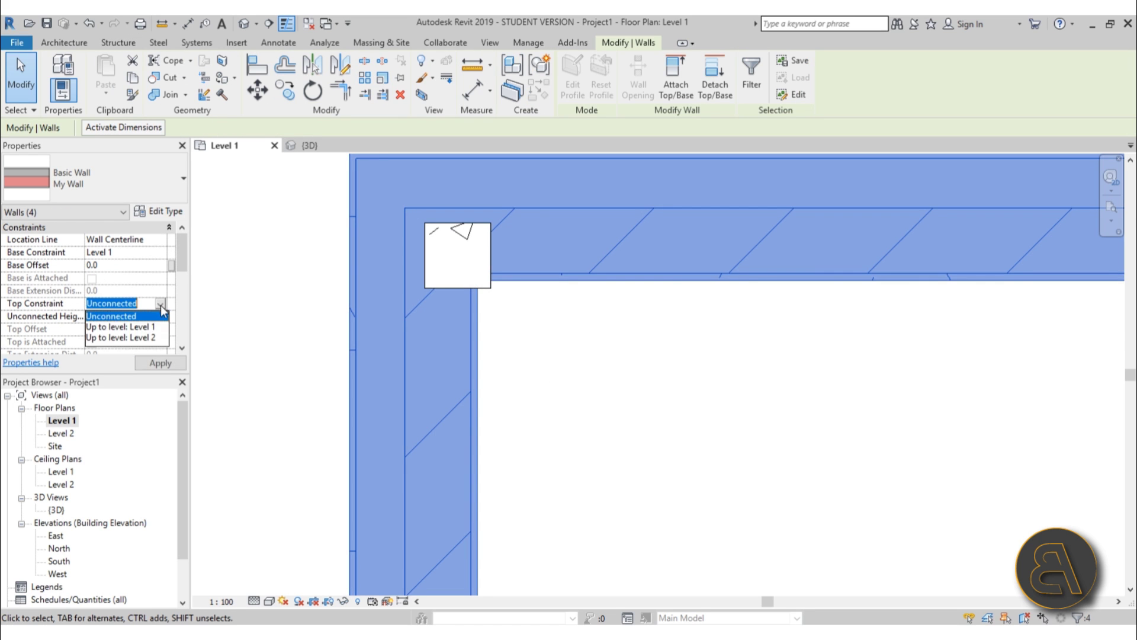
click(148, 340)
click(597, 364)
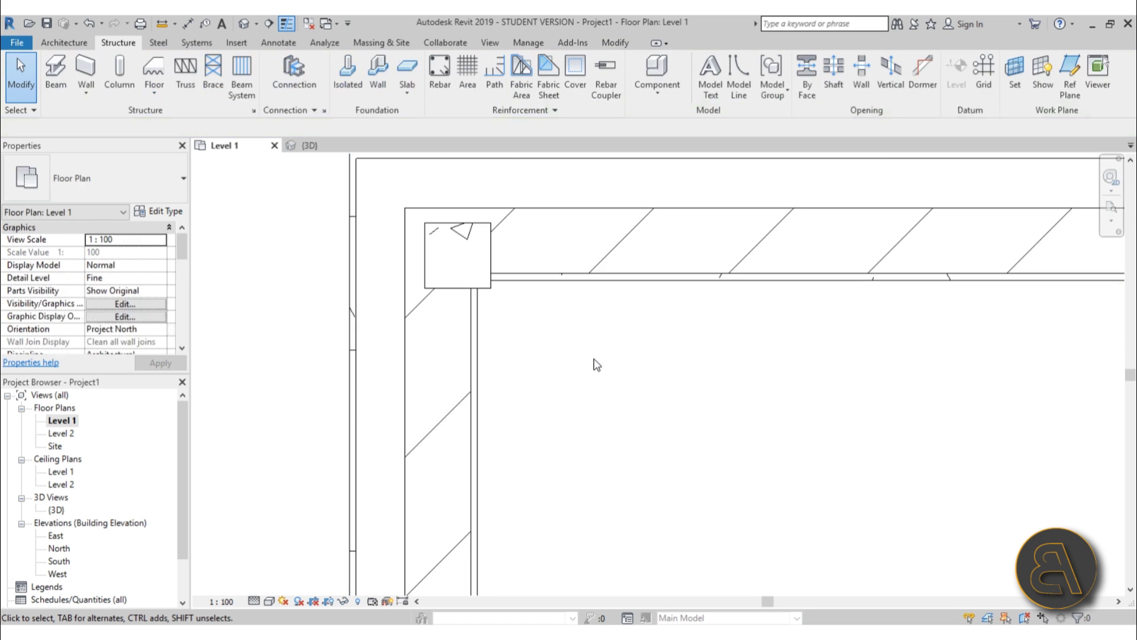
- Align the upper-left column's two outer faces with the outer faces of the brick layers of the adjoining walls
key(a)
key(l)
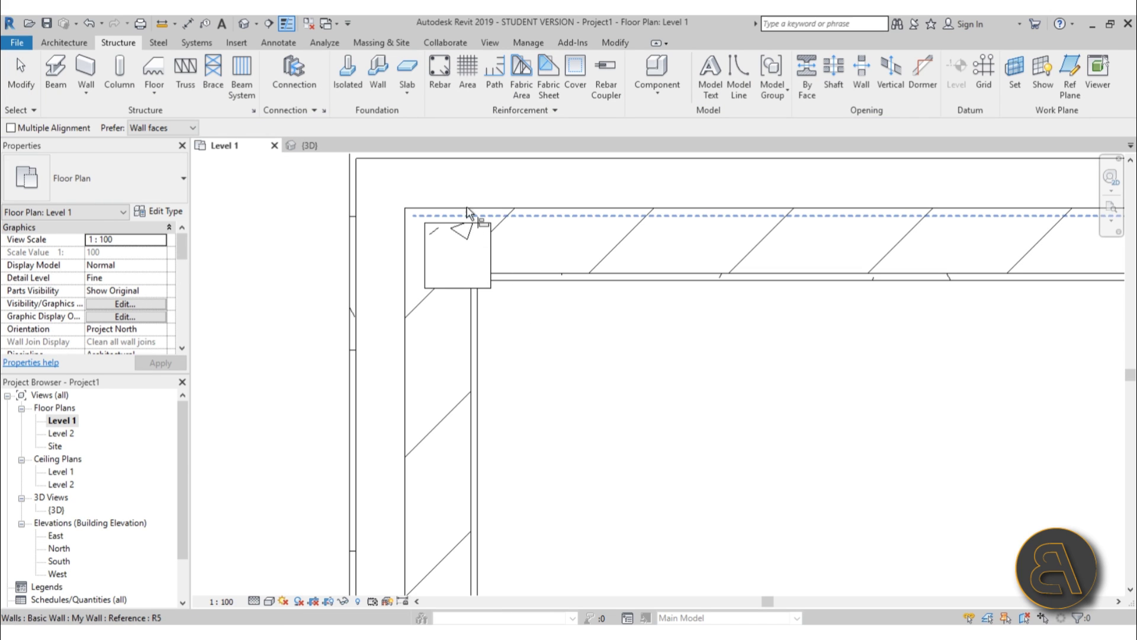
click(705, 208)
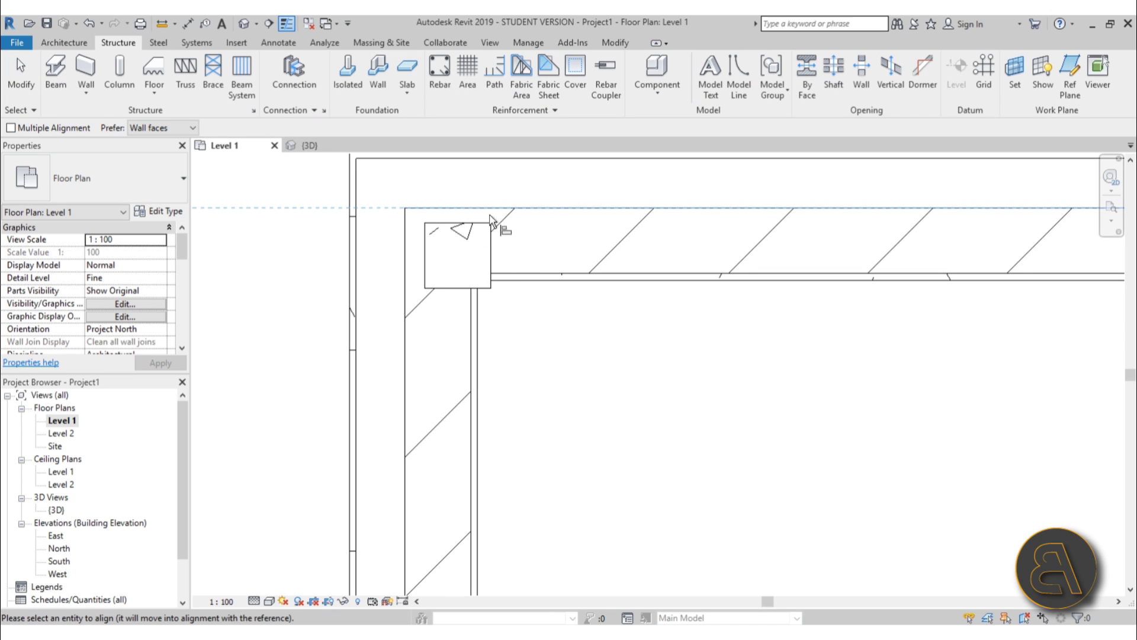
click(468, 222)
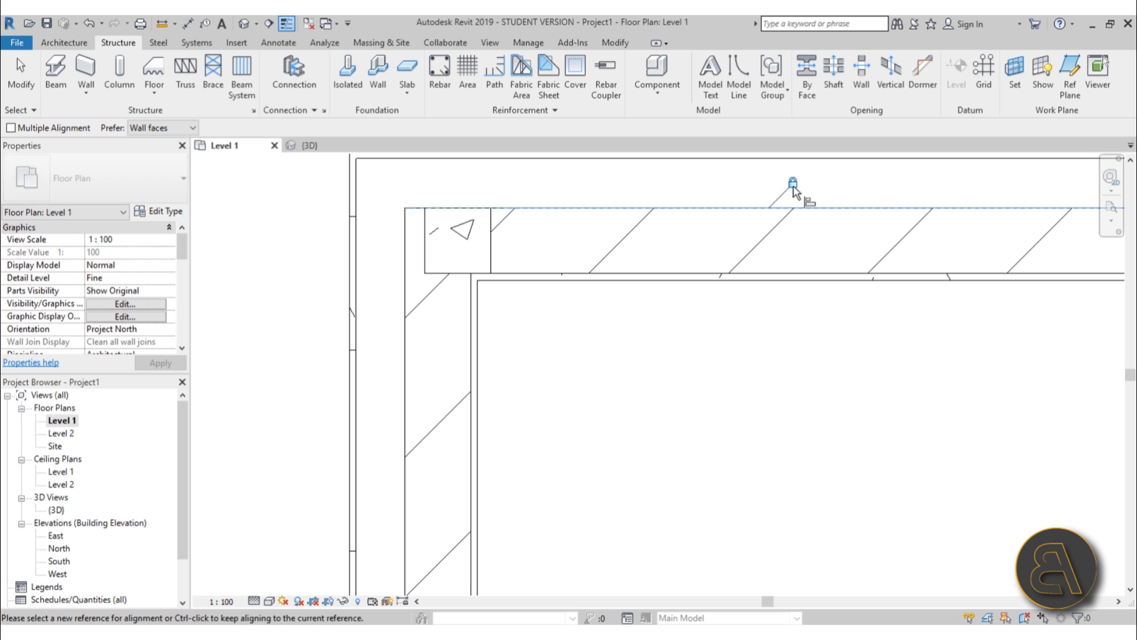
click(407, 377)
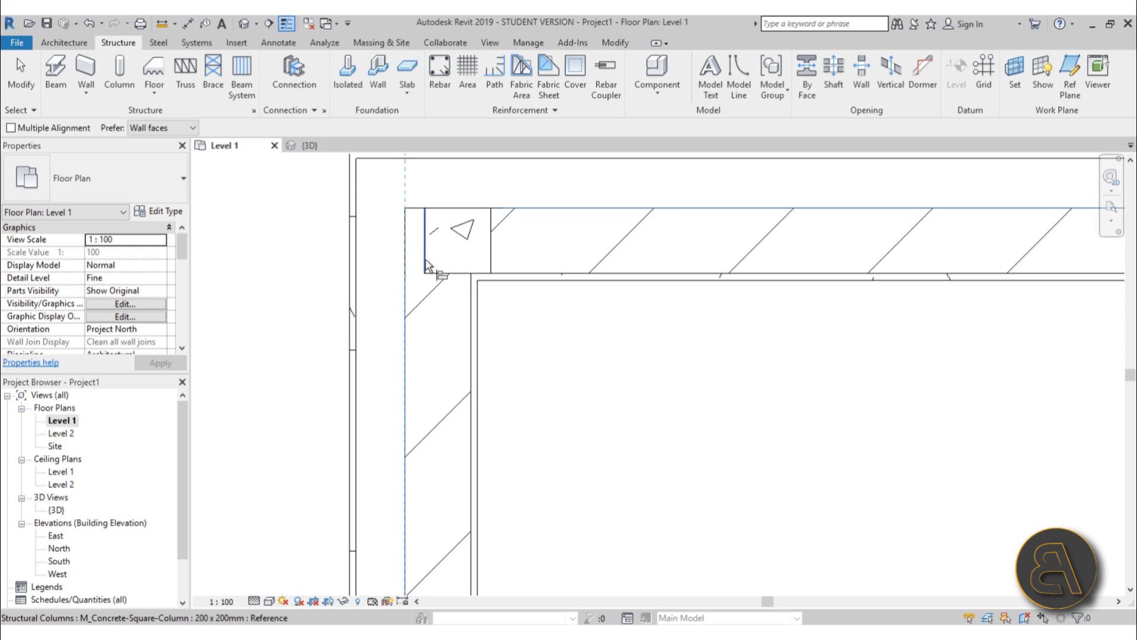
click(425, 254)
scroll(404, 273, down, 3)
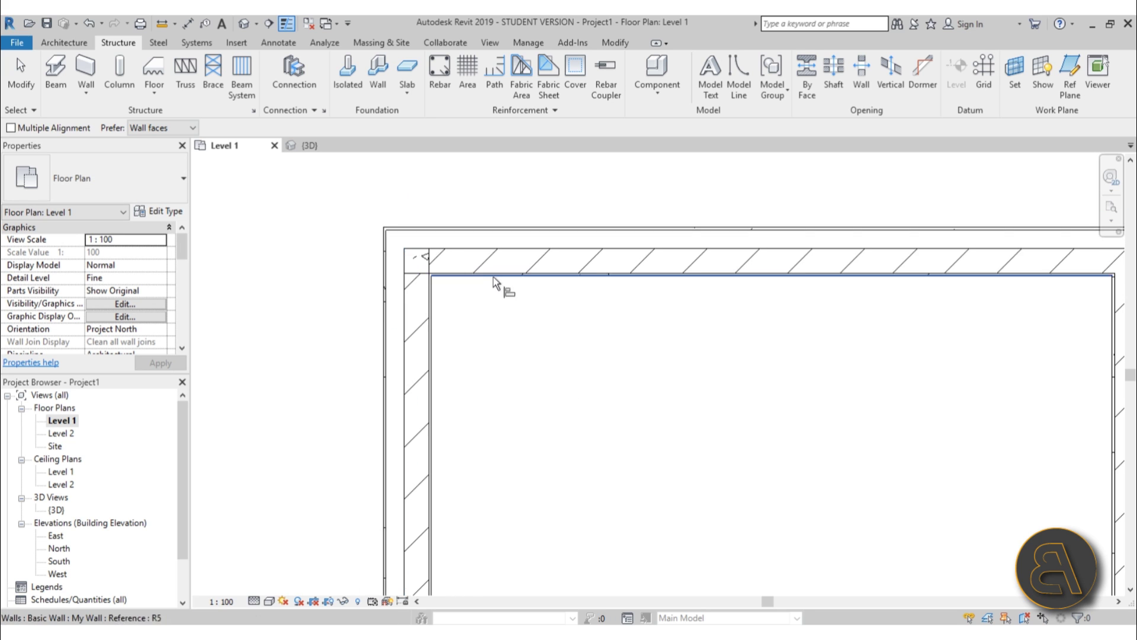
key(Escape)
key(Escape)
click(505, 220)
middle_drag(486, 316, 483, 246)
click(414, 287)
middle_drag(428, 292, 358, 292)
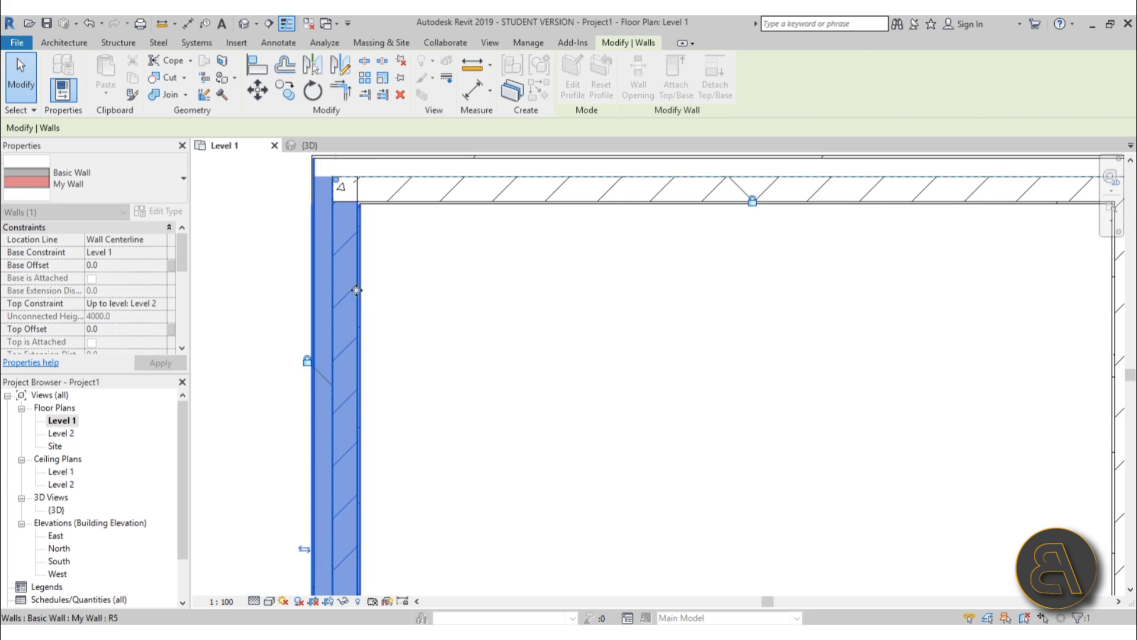
click(461, 295)
scroll(559, 271, down, 3)
scroll(444, 213, up, 5)
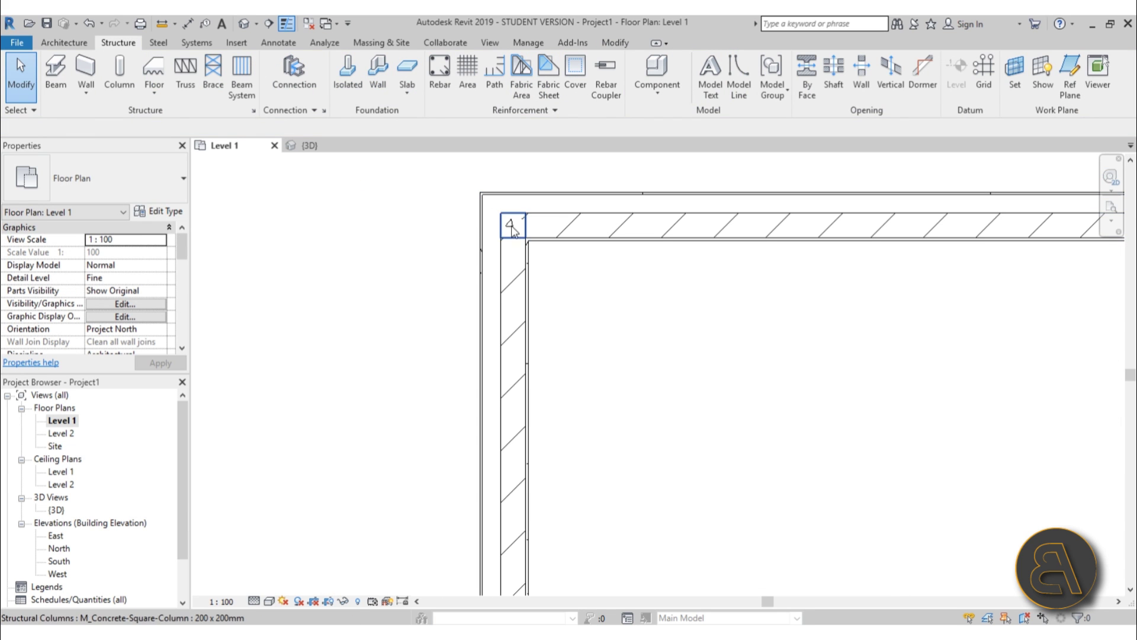
- Place 200 x 200mm concrete columns in the brick layer at the lower-left and lower-right corners of the wall rectangle
click(120, 72)
scroll(515, 379, down, 3)
scroll(515, 472, up, 5)
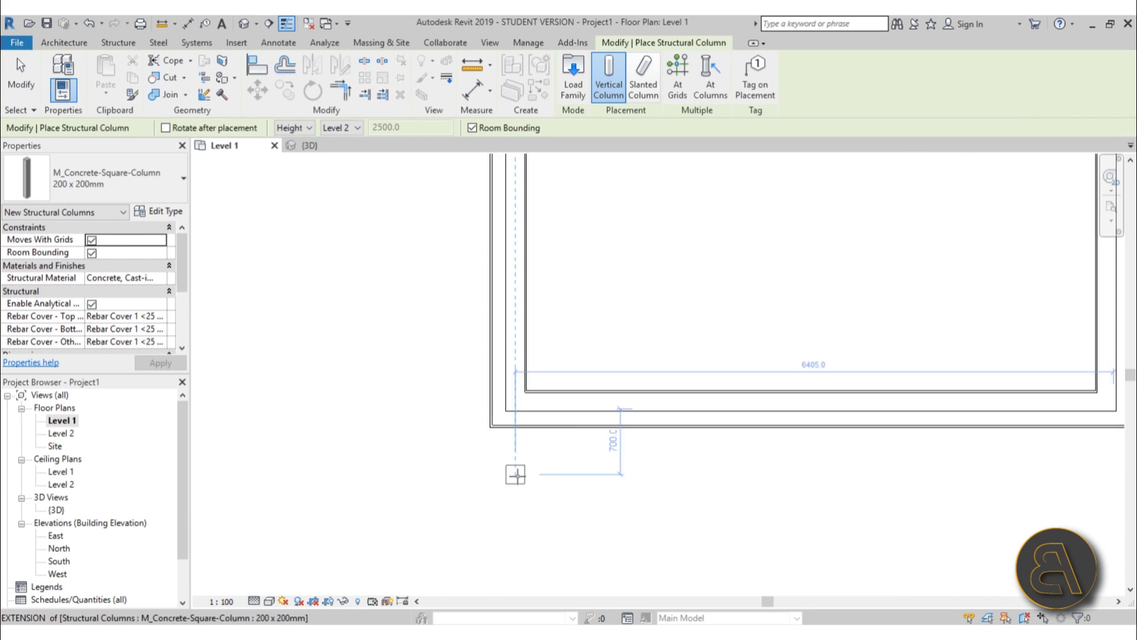
scroll(516, 389, up, 2)
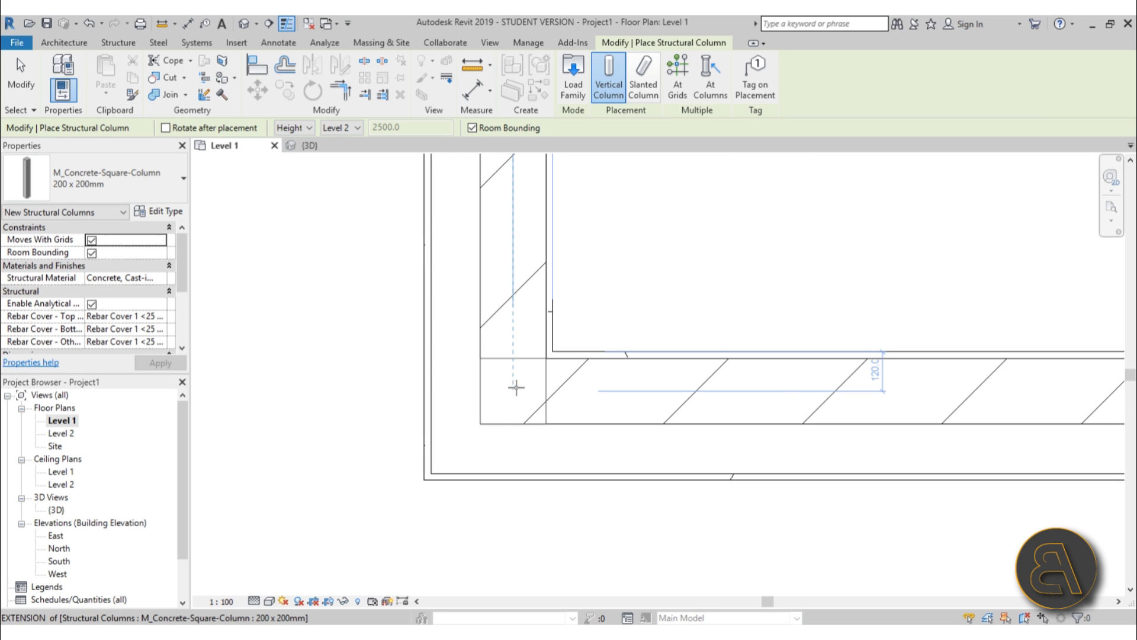
scroll(541, 419, down, 3)
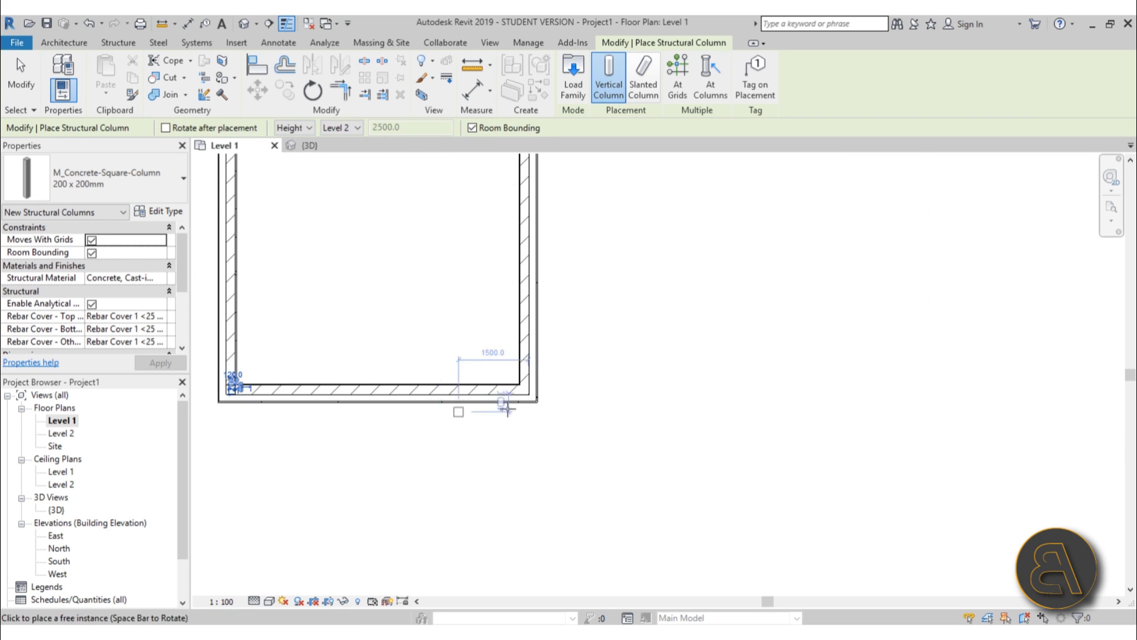
scroll(522, 388, up, 5)
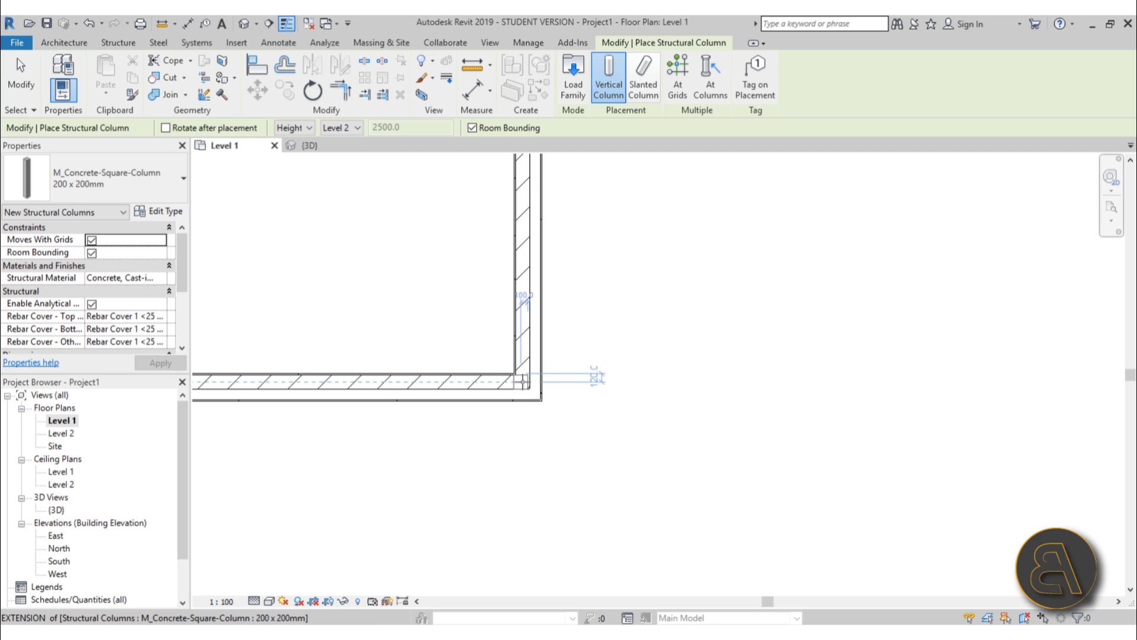
click(527, 382)
scroll(526, 382, up, 2)
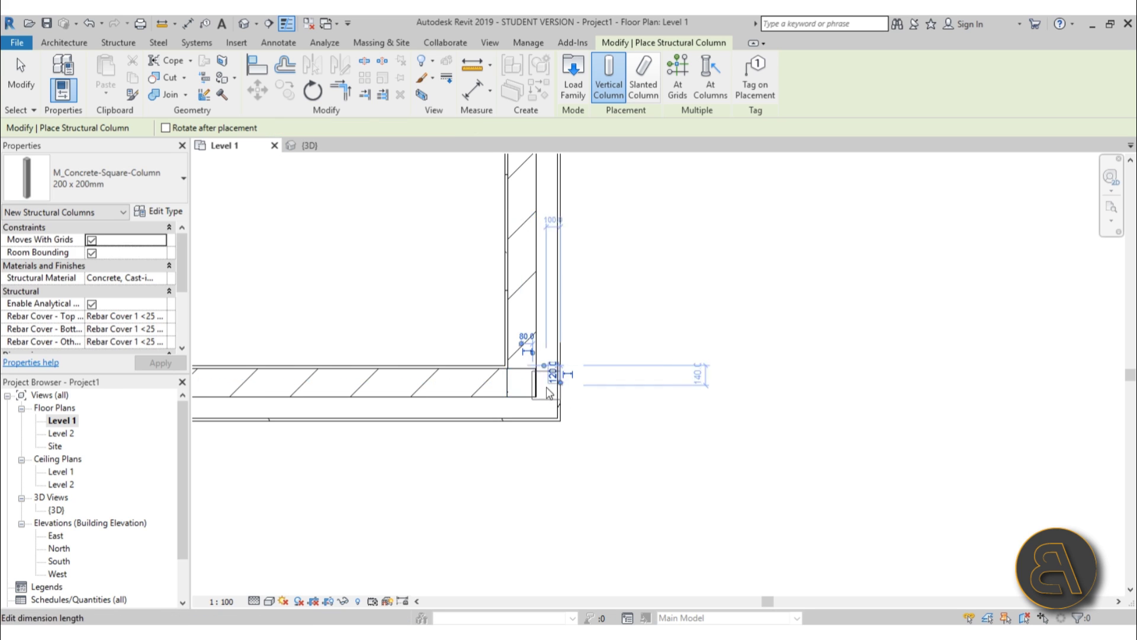
- Align the lower-right column's outer side face with the outer face of the right-hand wall's brick layer
scroll(536, 373, up, 5)
key(Escape)
key(Escape)
key(a)
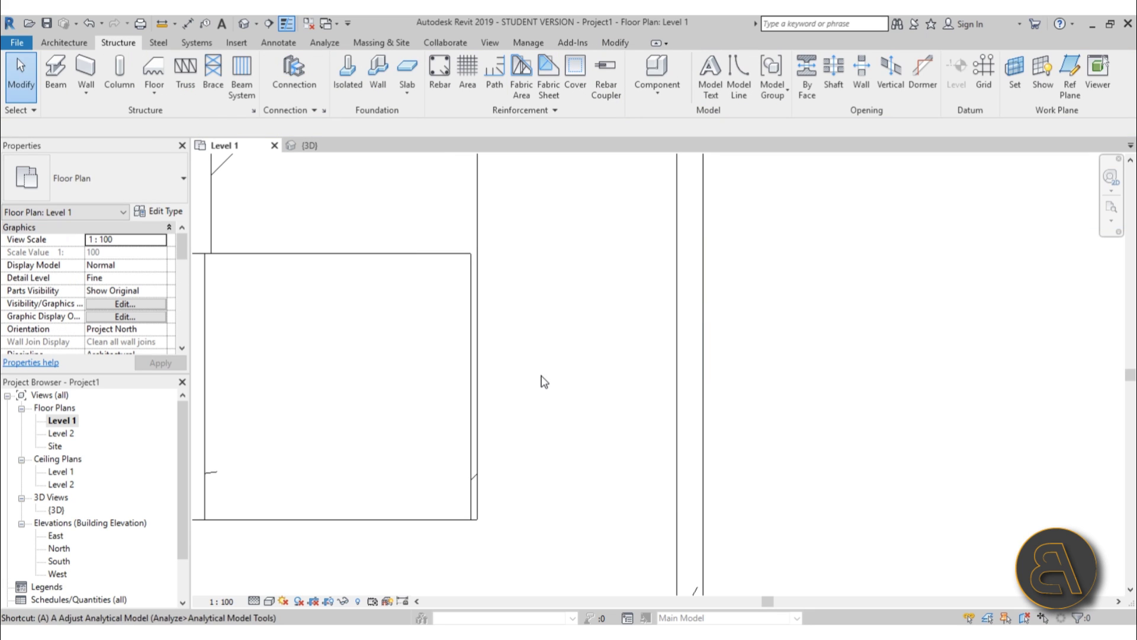
key(l)
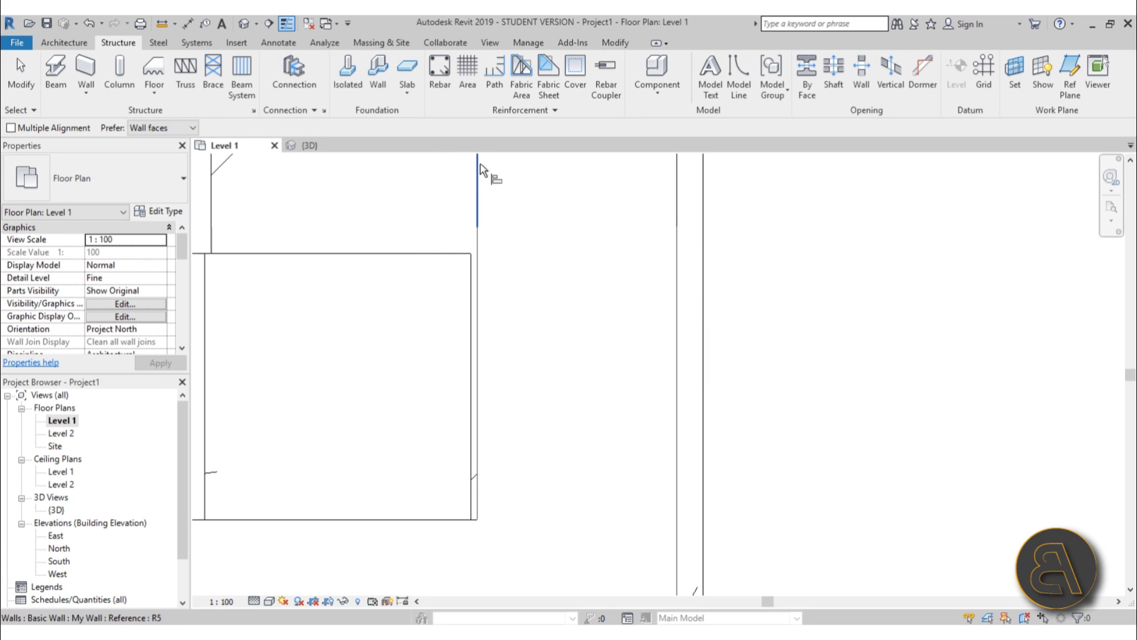
click(479, 189)
click(478, 290)
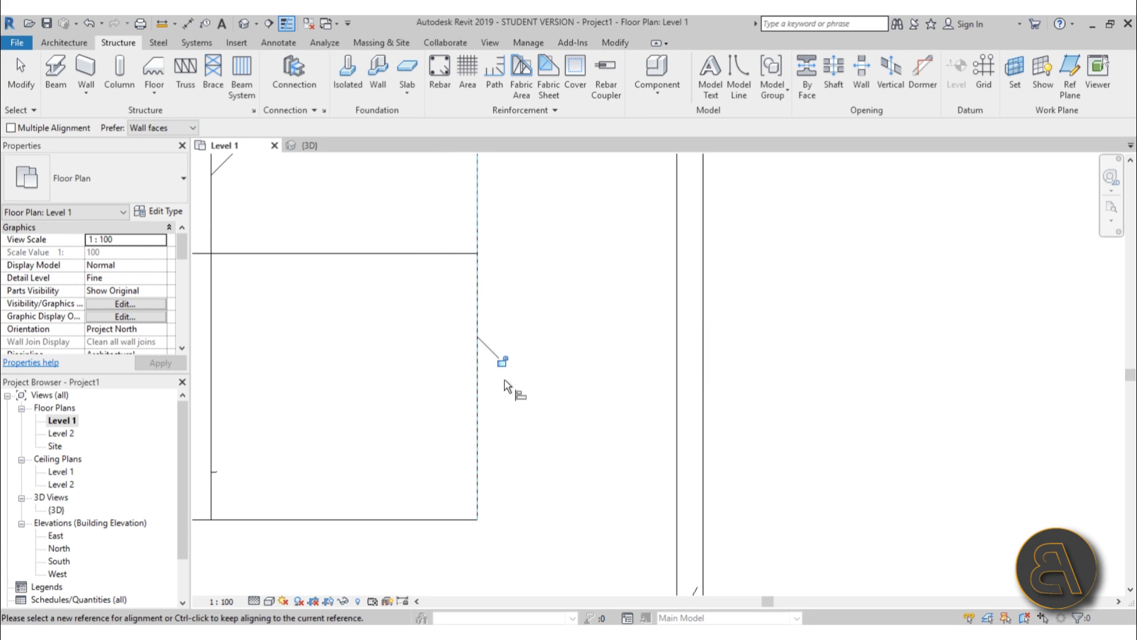
scroll(680, 373, up, 3)
key(Escape)
- Place a 200 x 200mm concrete column in the brick layer at the upper-right corner of the wall rectangle
scroll(619, 424, down, 5)
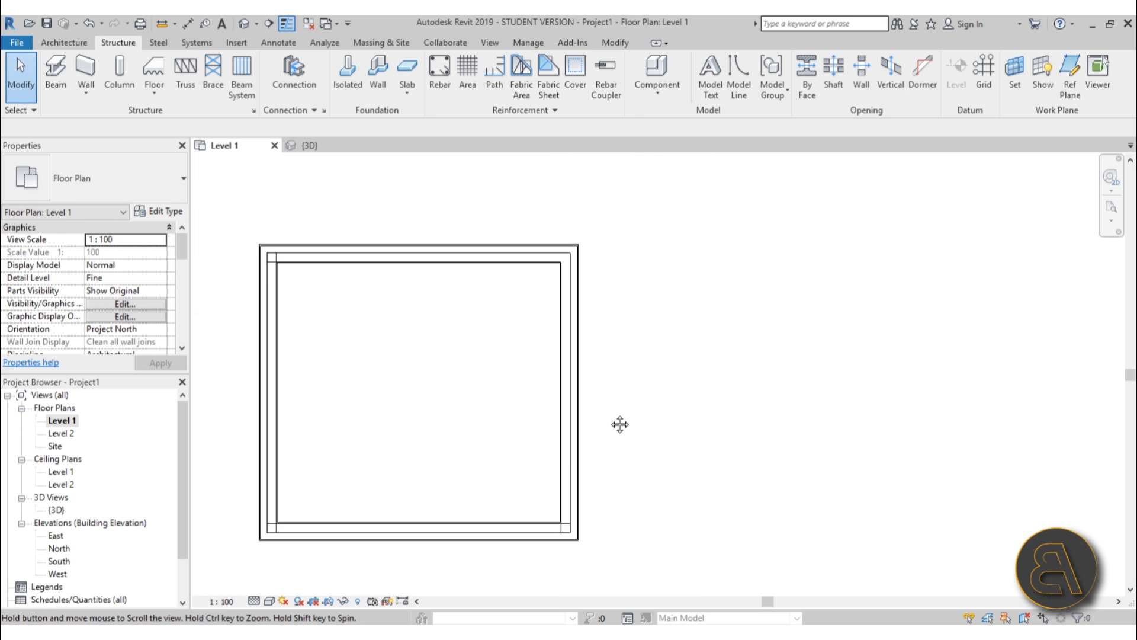
scroll(285, 196, up, 2)
click(118, 74)
scroll(540, 254, up, 3)
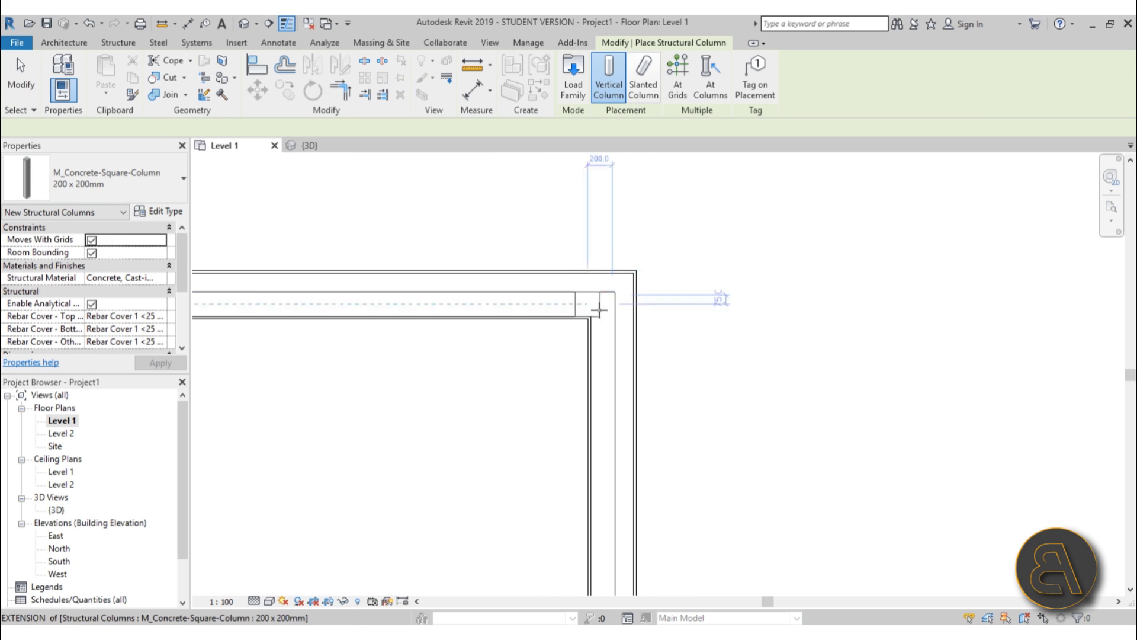
scroll(640, 318, down, 4)
key(Escape)
key(Escape)
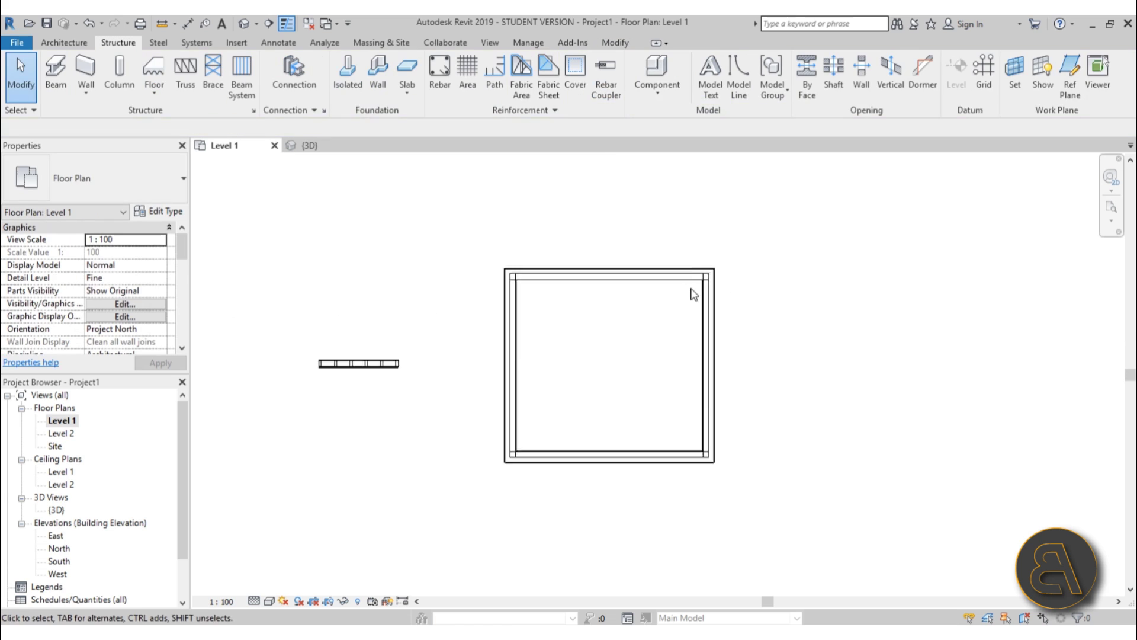
- Open the Level 2 floor plan
scroll(762, 284, up, 2)
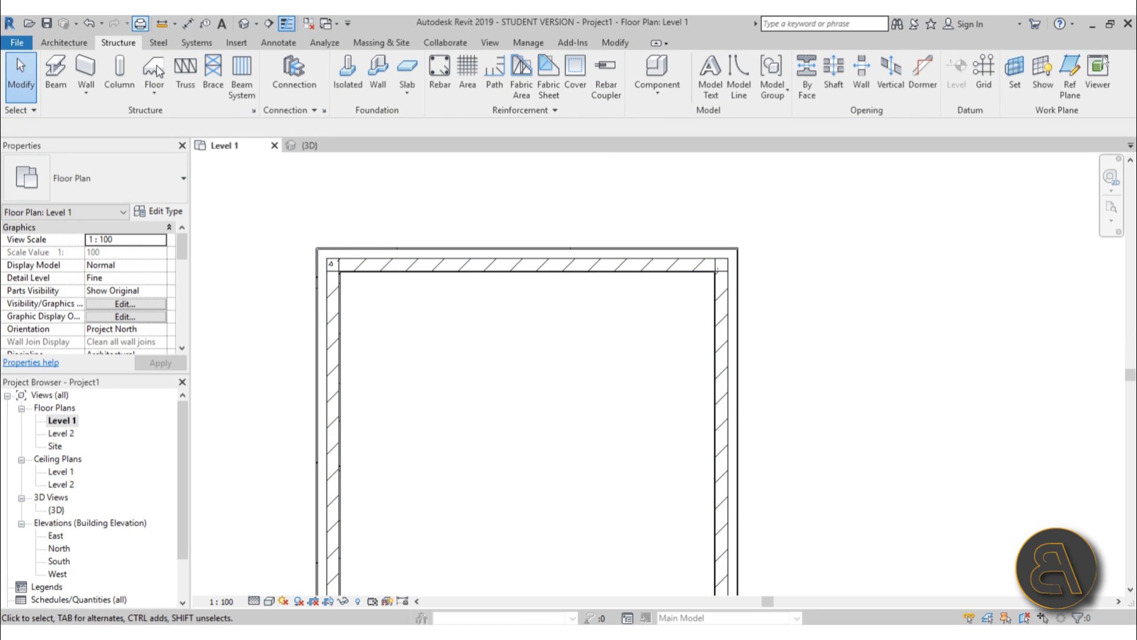
scroll(418, 278, down, 2)
middle_drag(418, 287, 363, 246)
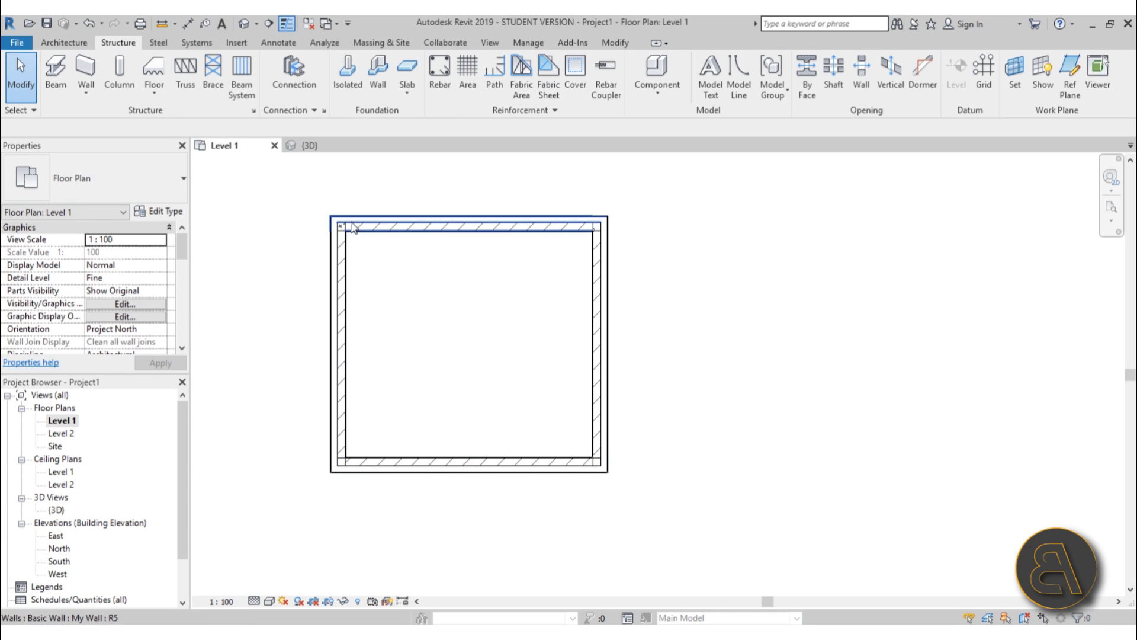
click(61, 433)
double_click(69, 436)
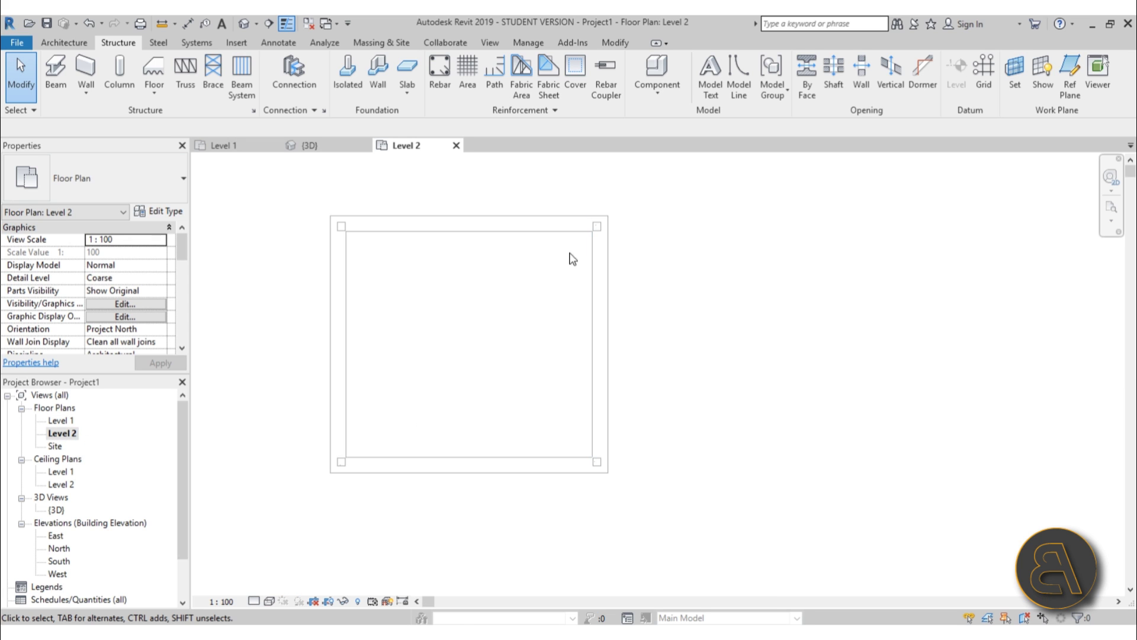
- Load the M_Concrete-Rectangular Beam family from the US Metric library's Structural Framing Concrete folder for placing beams
click(58, 76)
click(573, 77)
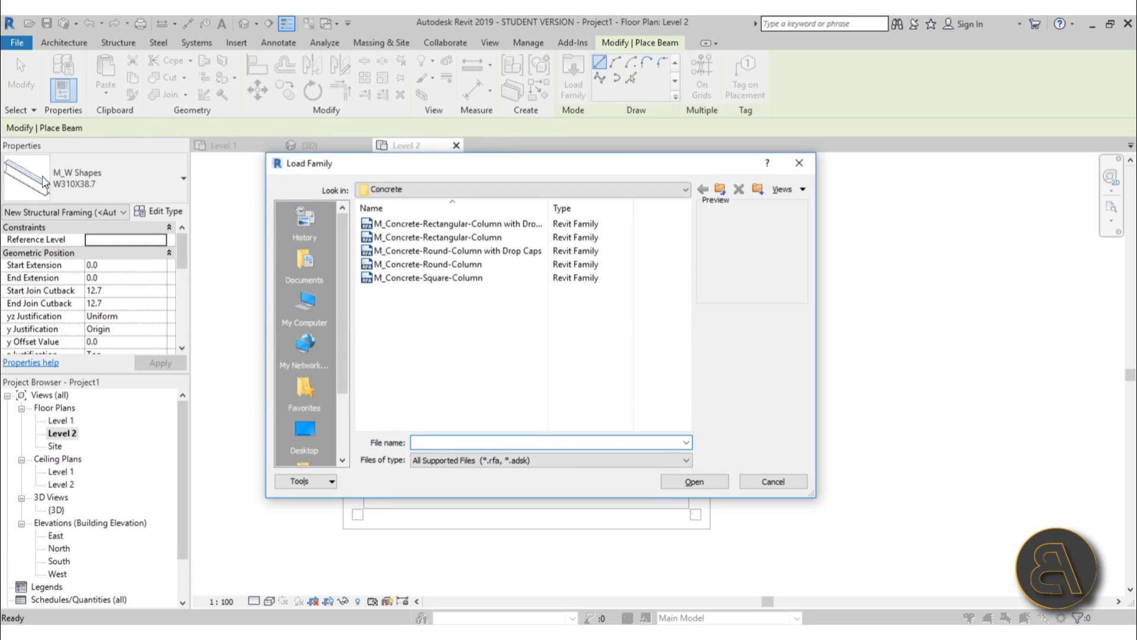
click(720, 189)
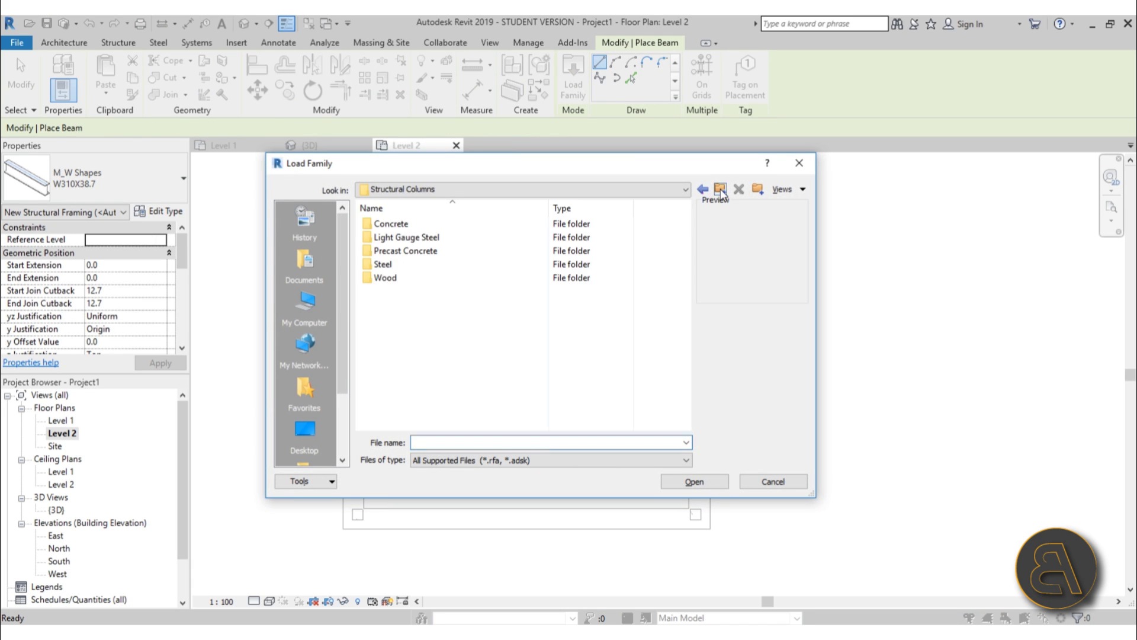
click(721, 191)
scroll(465, 293, down, 8)
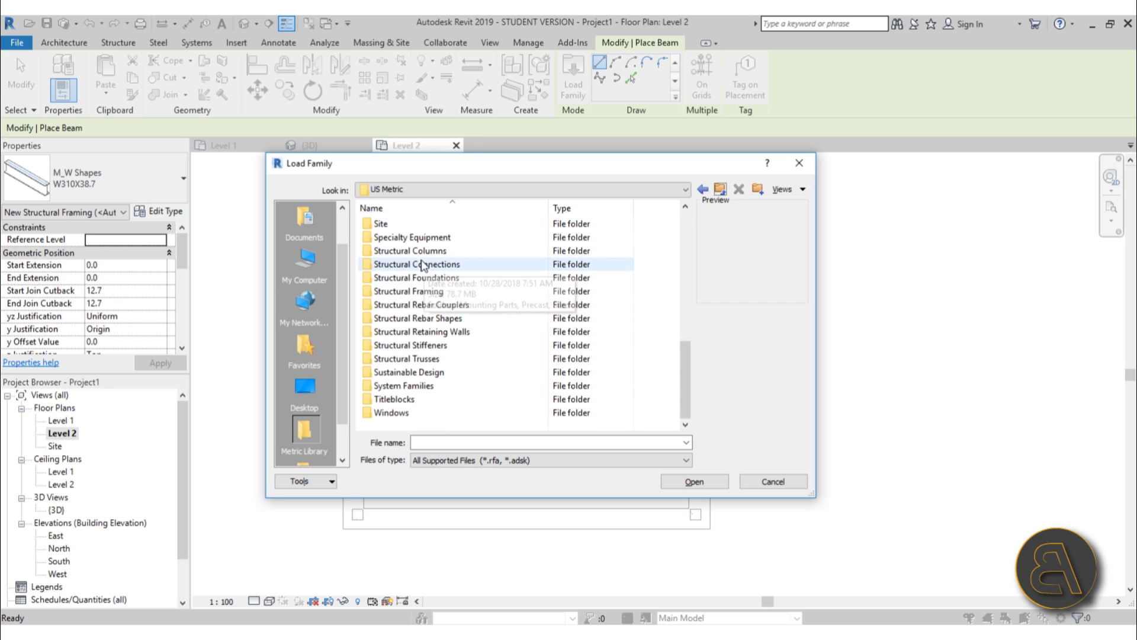
double_click(397, 292)
double_click(389, 224)
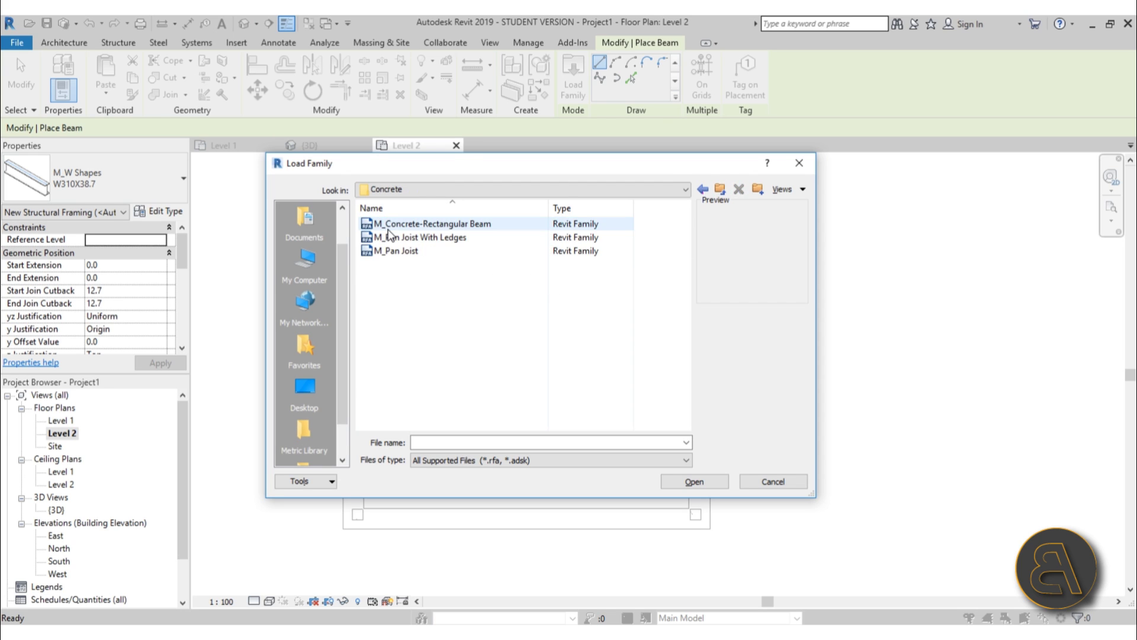
click(392, 224)
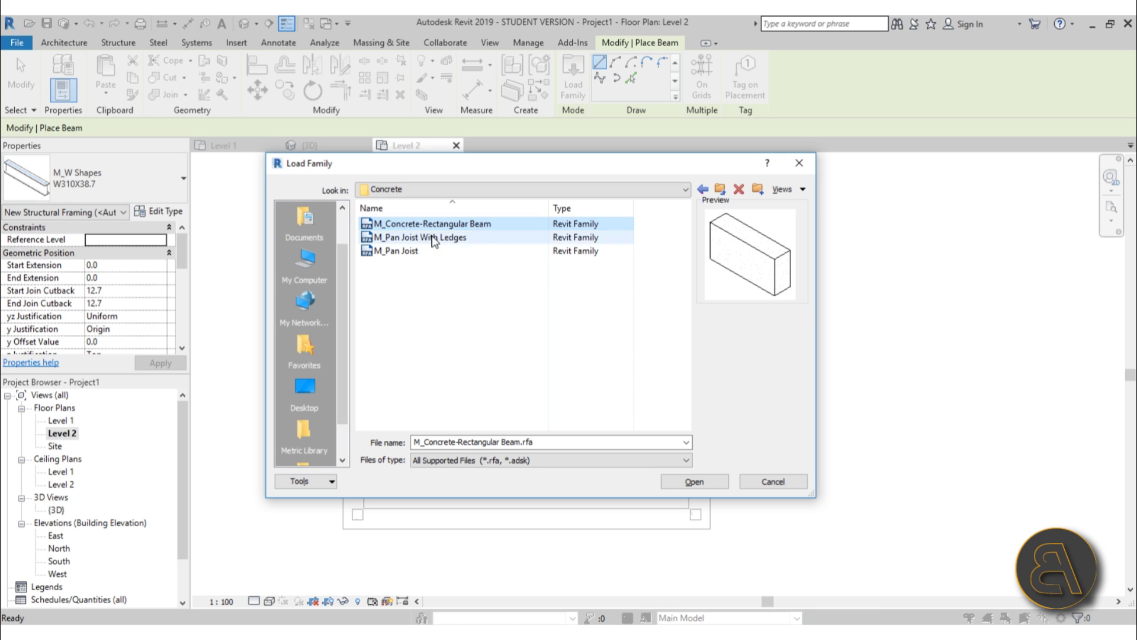
click(696, 483)
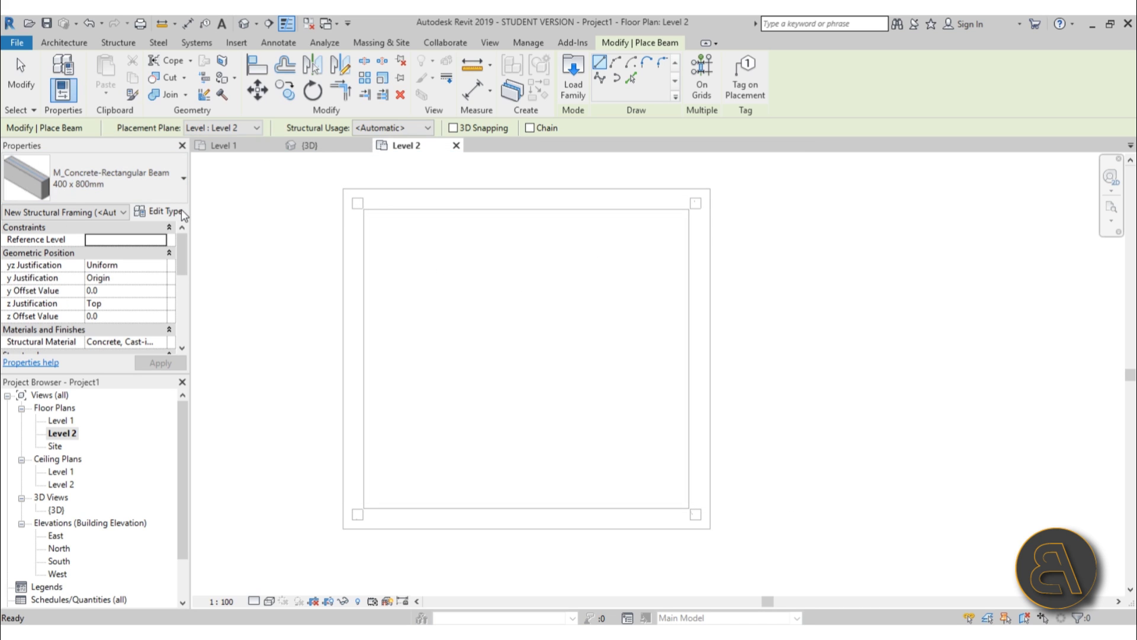
- Duplicate the 300 x 600mm beam type as 200 x 400mm, setting b to 200 and h to match the type name
click(179, 213)
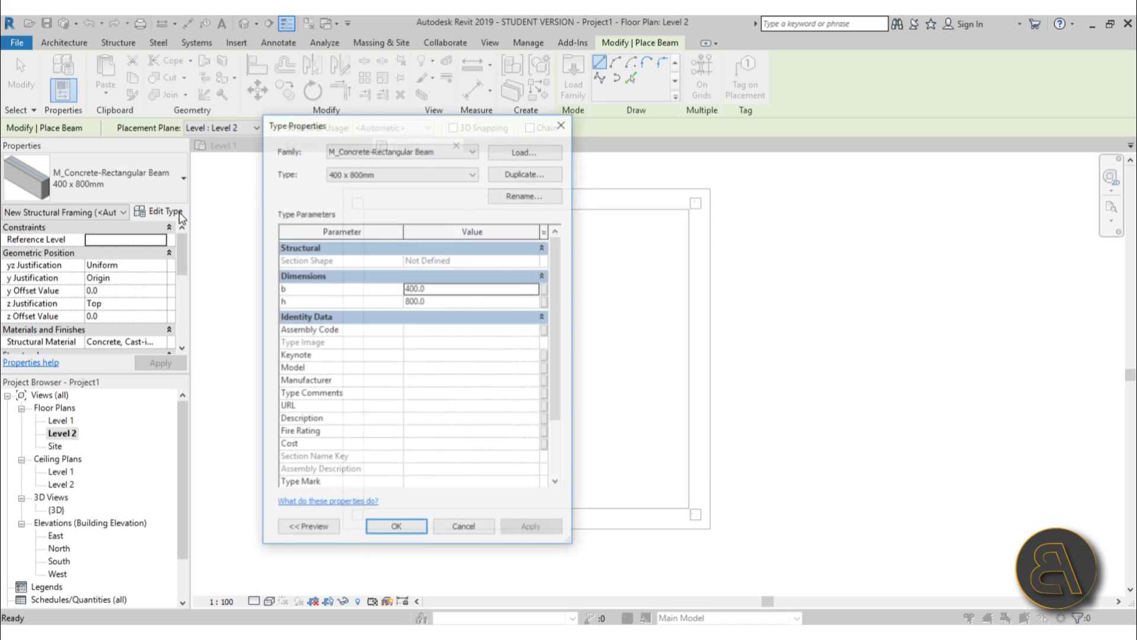
click(418, 167)
click(419, 196)
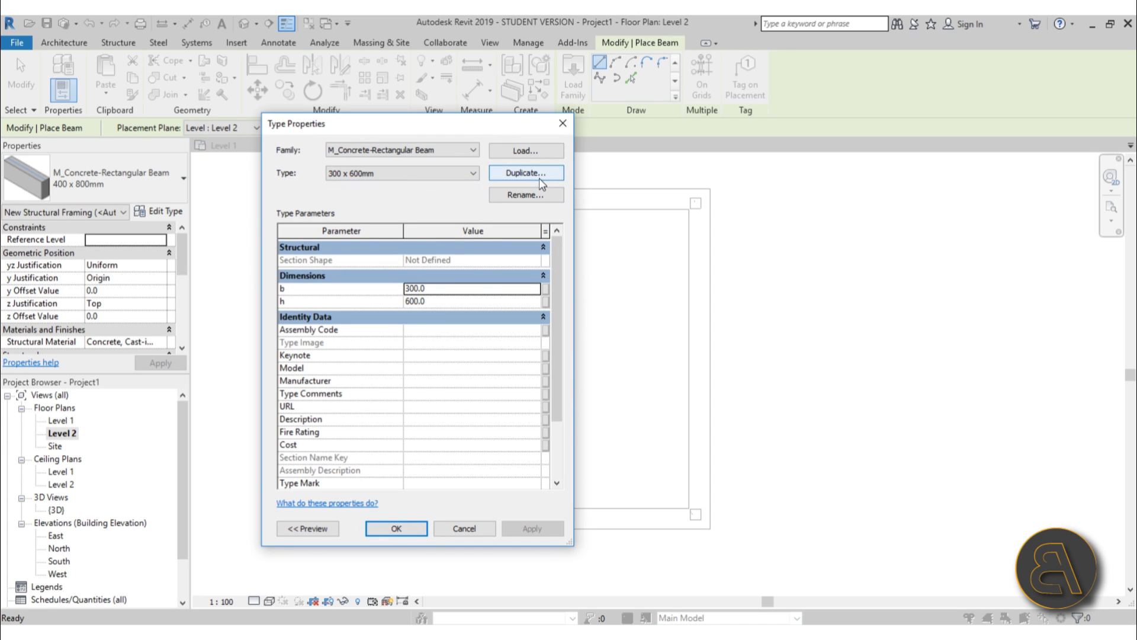
click(525, 173)
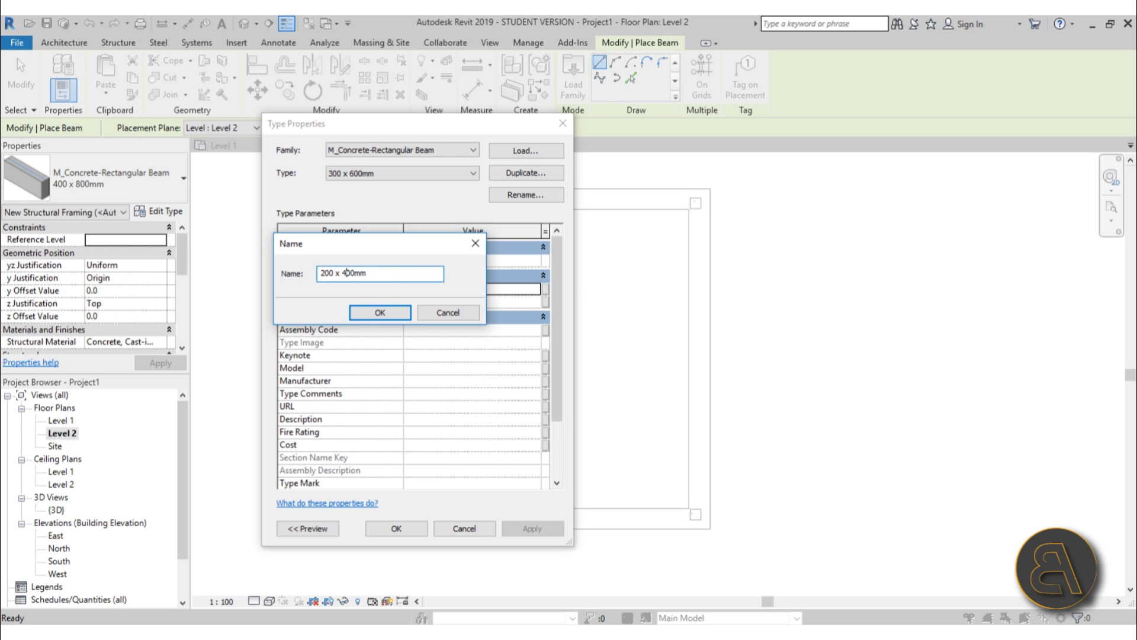
click(377, 313)
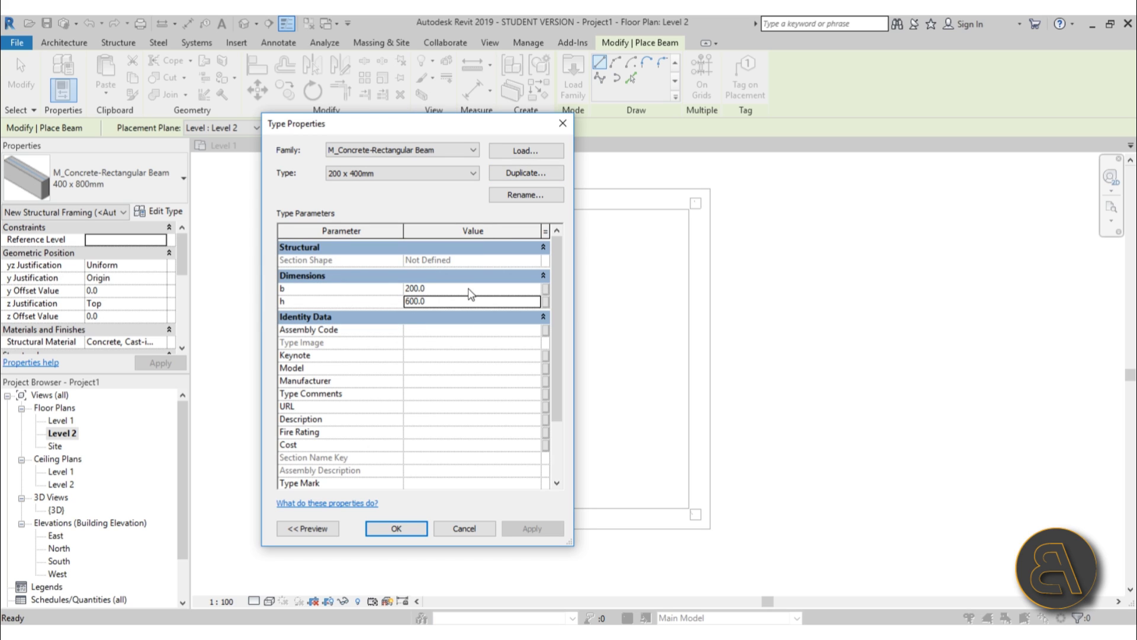
click(395, 529)
- Set the plan's detail level to Fine and draw a 200 x 400mm beam between the centres of the lower-left and upper-left columns
click(254, 602)
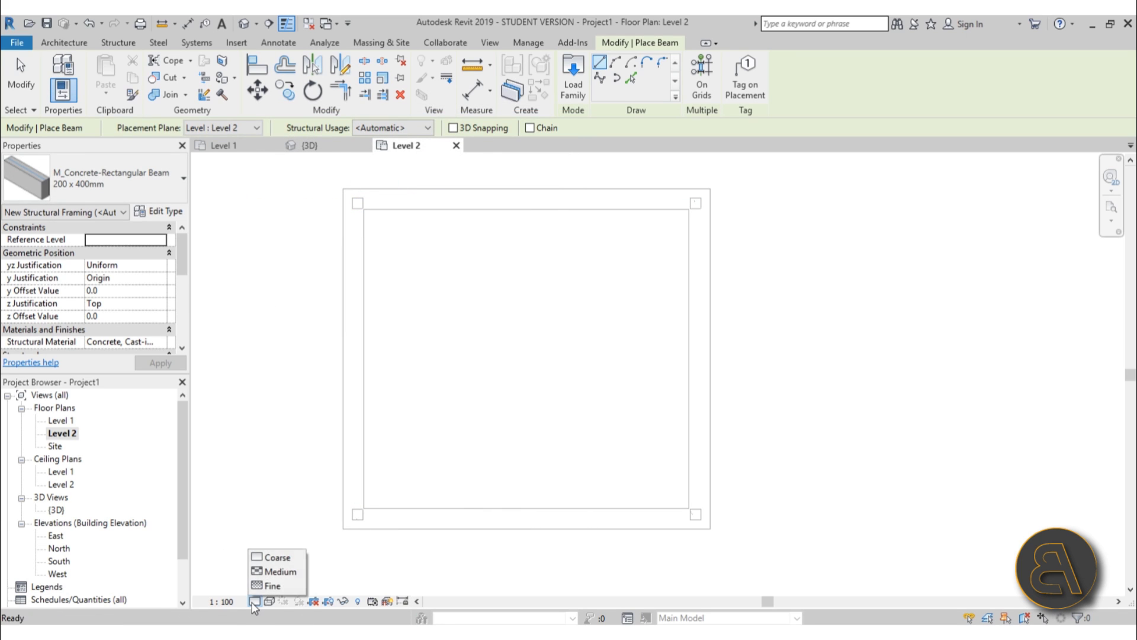
click(276, 587)
scroll(350, 515, up, 4)
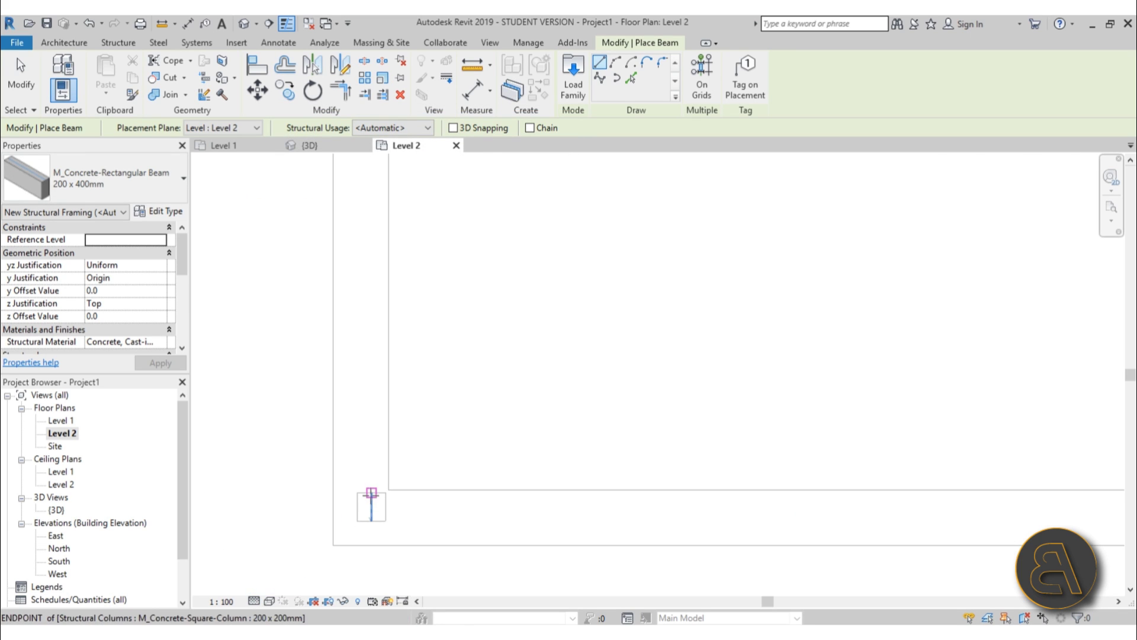
click(371, 506)
scroll(379, 385, down, 3)
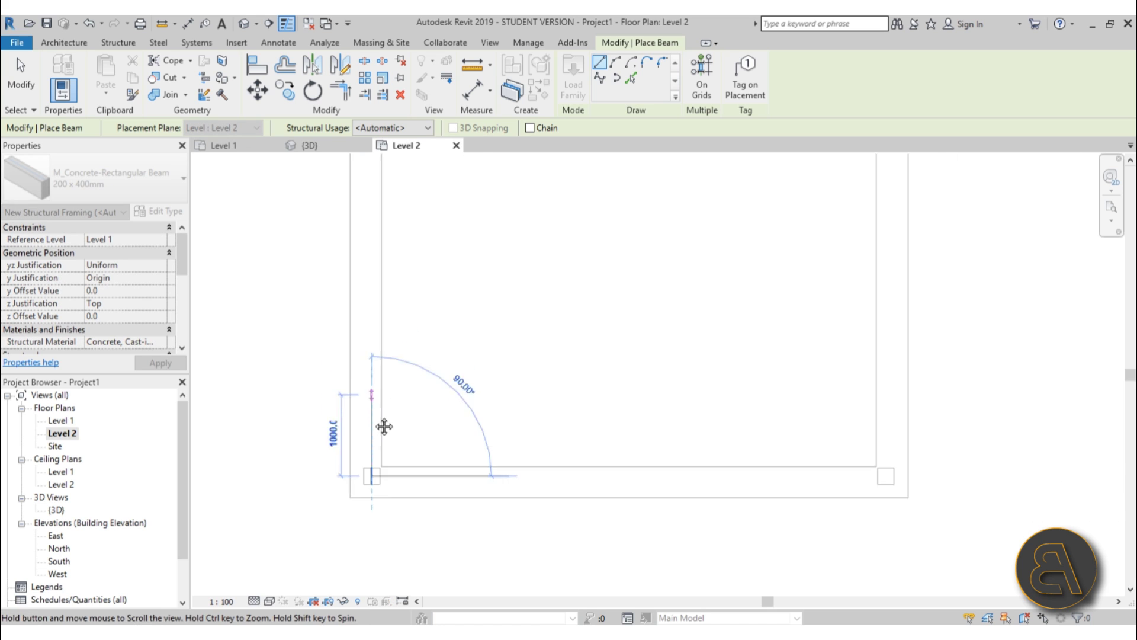
click(382, 167)
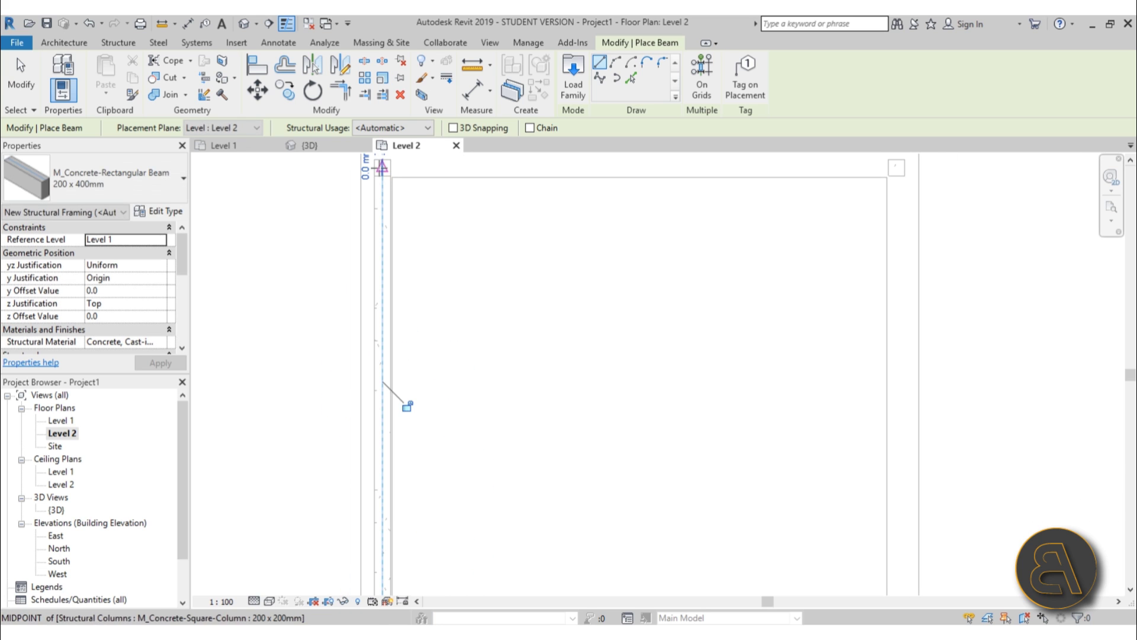
- Draw 200 x 400mm concrete beams between the column centres along the upper, right-hand and lower walls
click(902, 167)
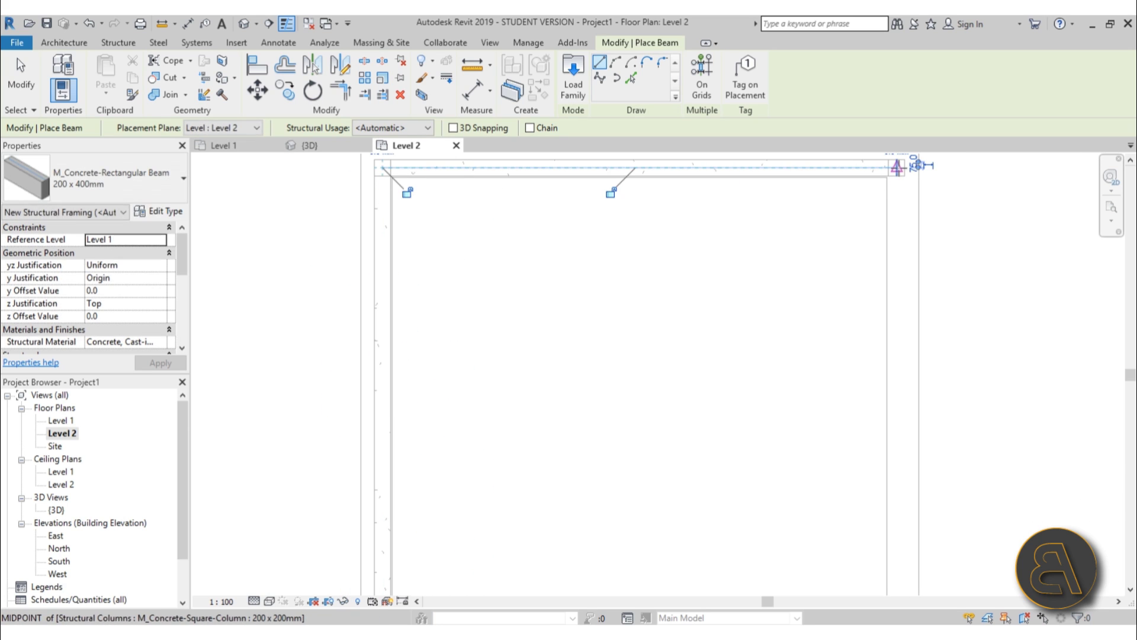
click(902, 167)
middle_drag(902, 398, 698, 374)
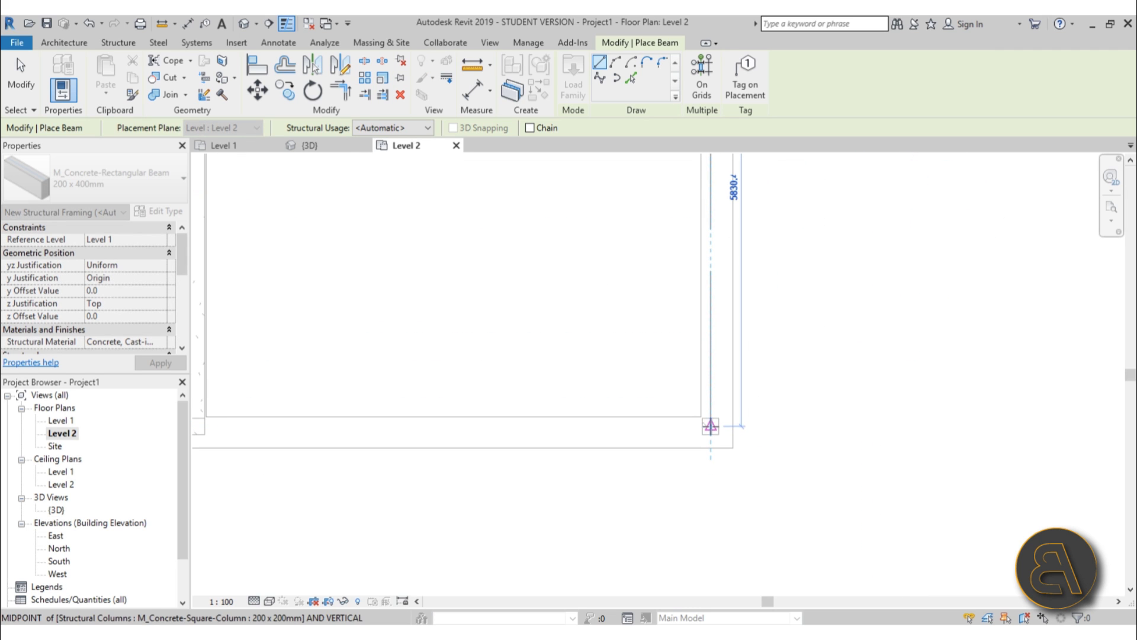
click(711, 426)
click(711, 425)
scroll(711, 425, down, 2)
middle_drag(562, 431, 589, 431)
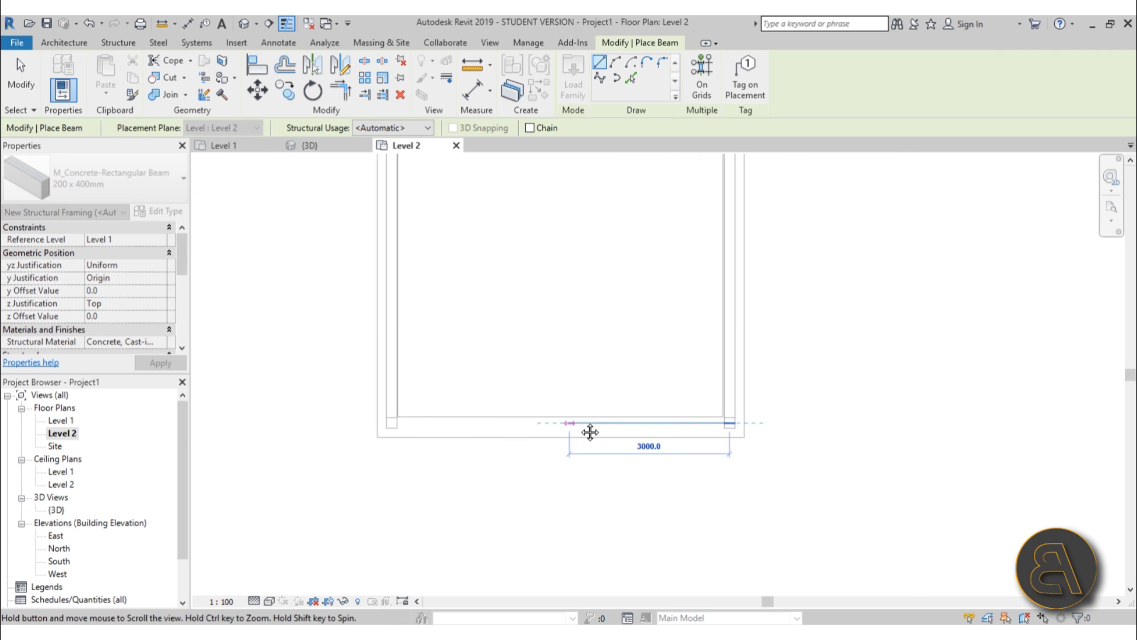
click(399, 423)
key(Escape)
key(Escape)
scroll(465, 366, down, 3)
scroll(400, 247, up, 5)
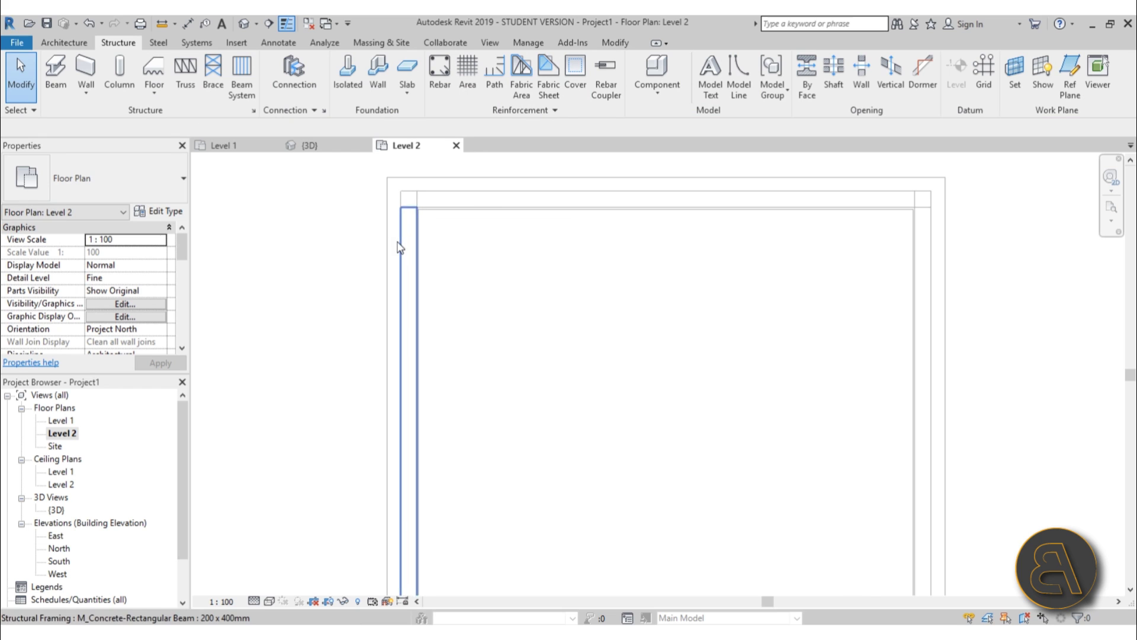
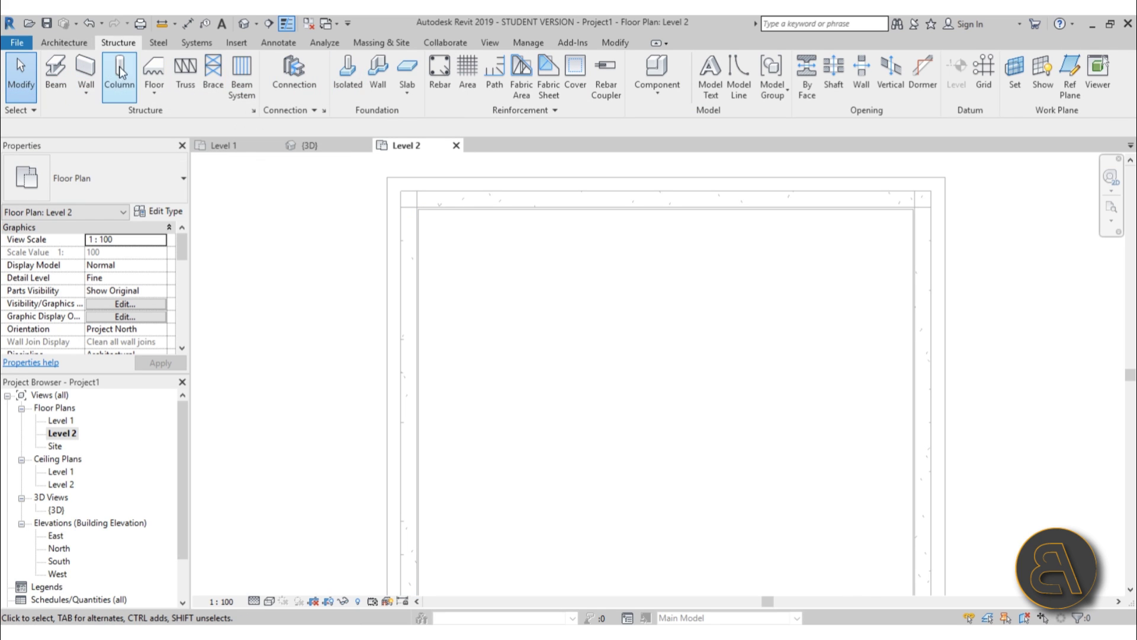
- Begin an architectural floor on Level 2 using the rectangle boundary tool
click(60, 43)
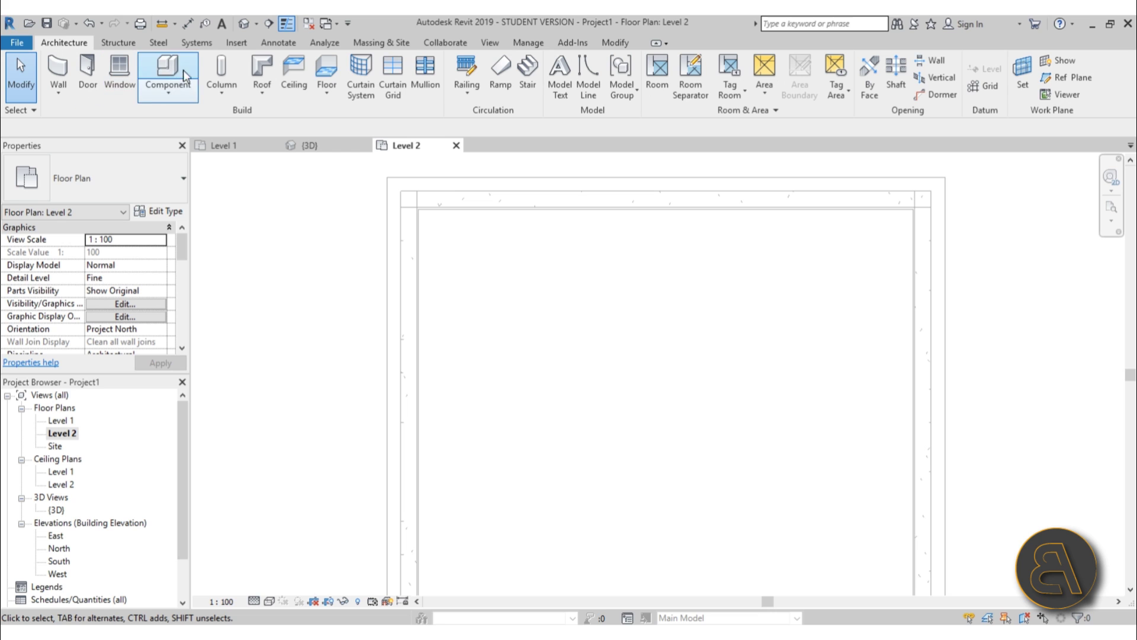
click(324, 70)
click(691, 61)
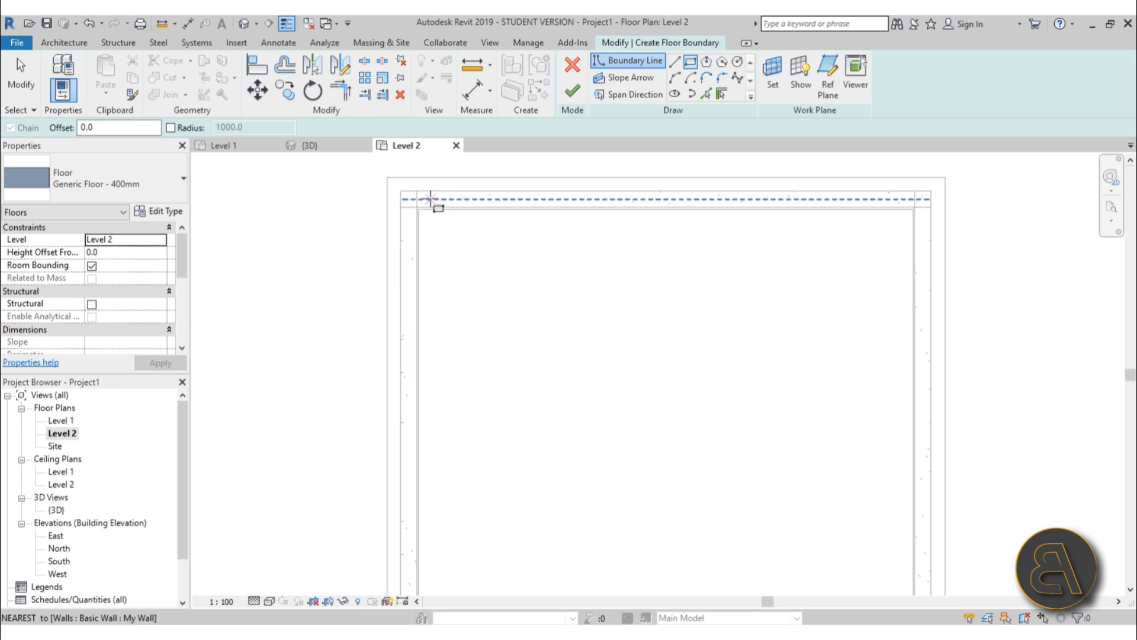
scroll(421, 219, up, 3)
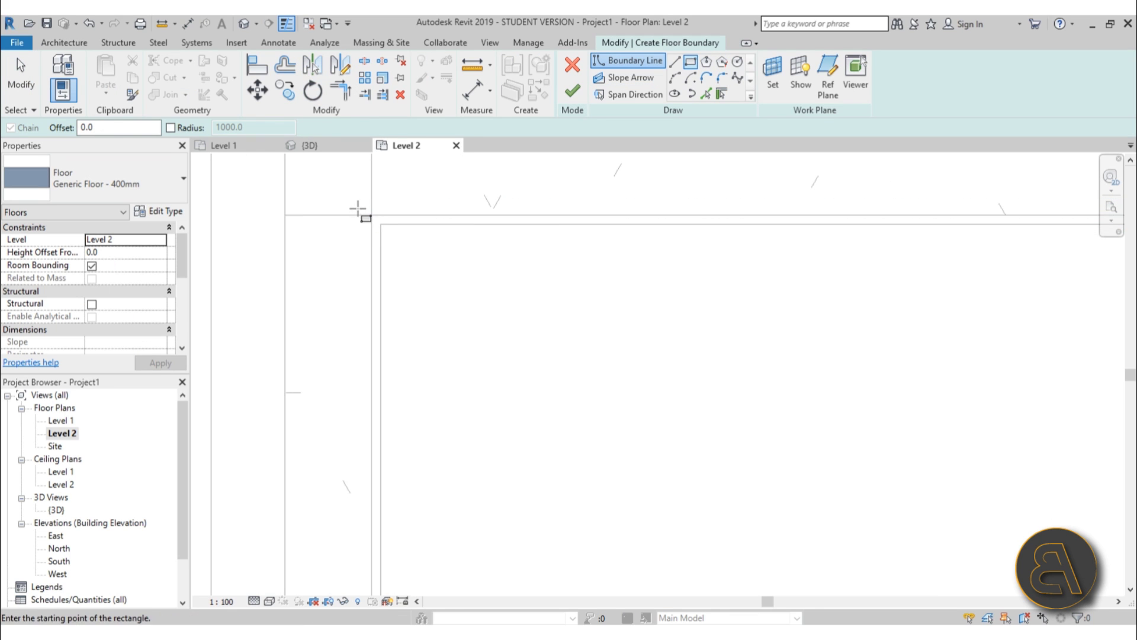
scroll(363, 219, down, 2)
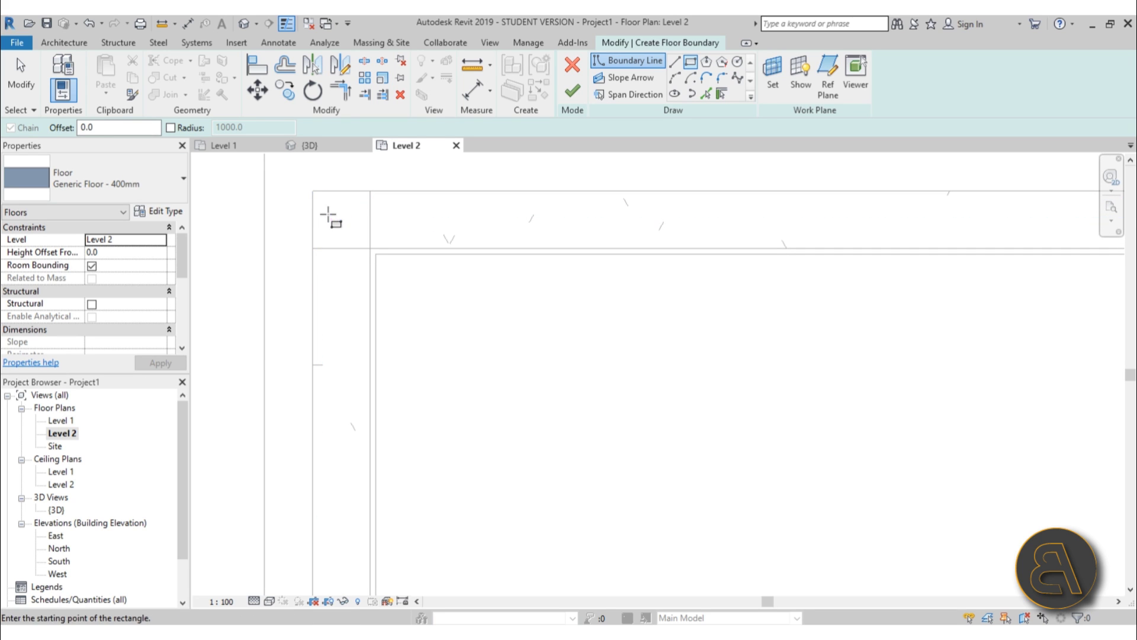
click(370, 247)
key(Escape)
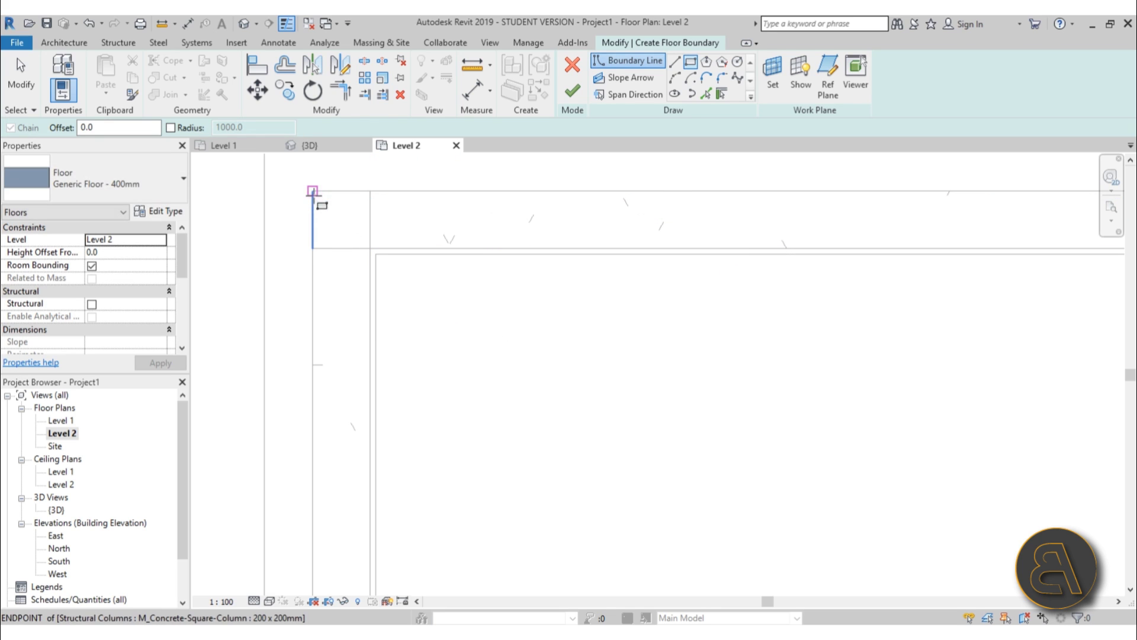
click(313, 190)
key(Escape)
click(335, 220)
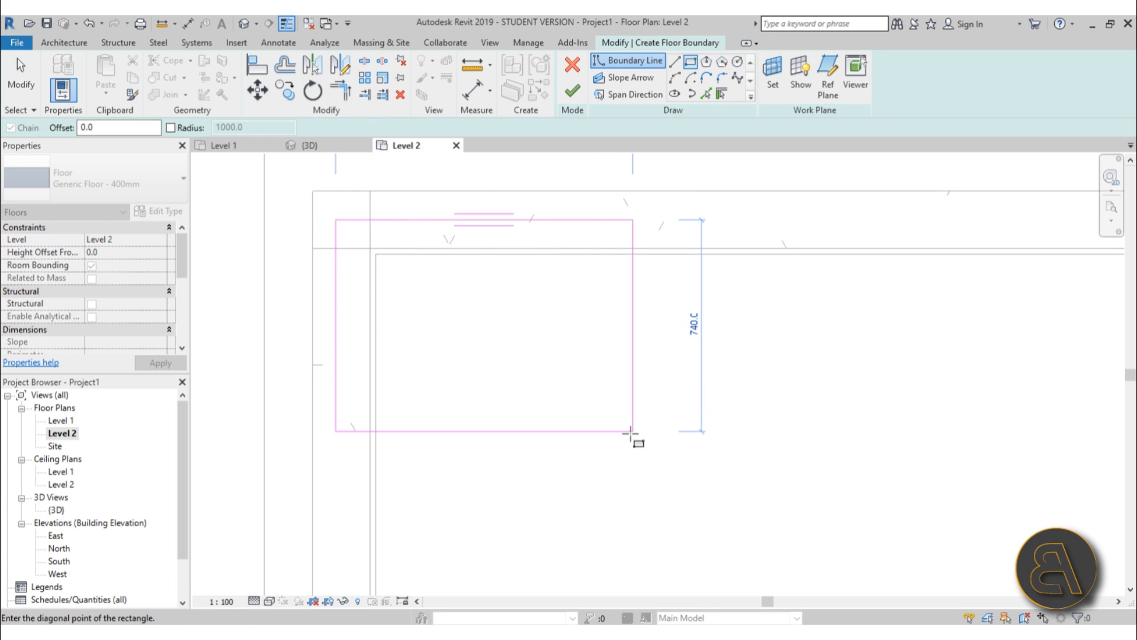
key(Escape)
click(370, 249)
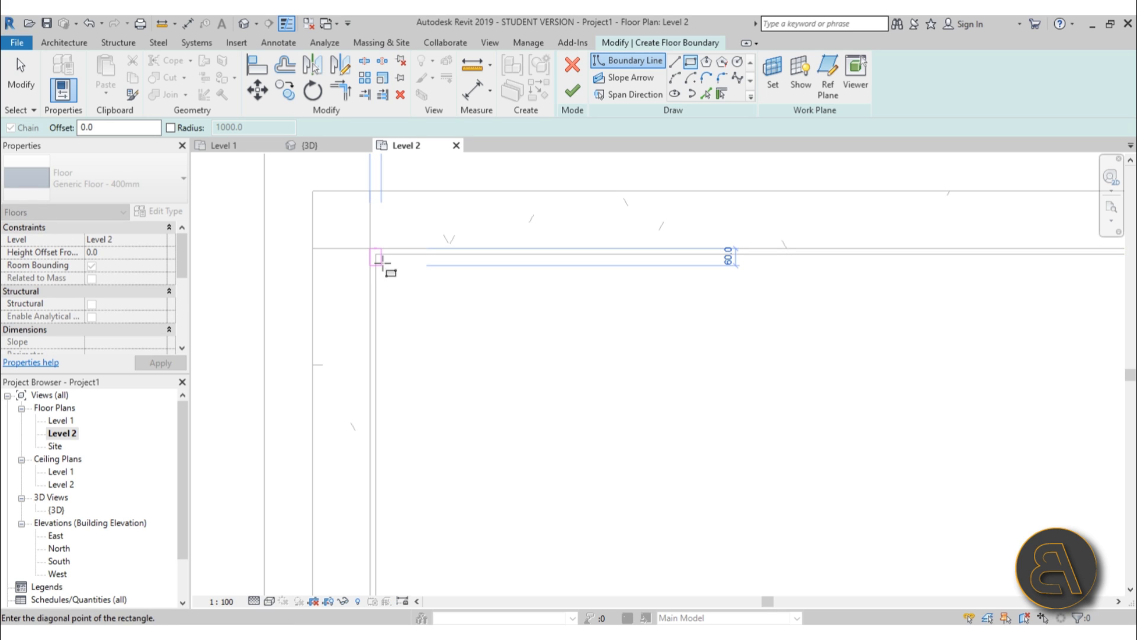
key(Escape)
scroll(373, 253, up, 4)
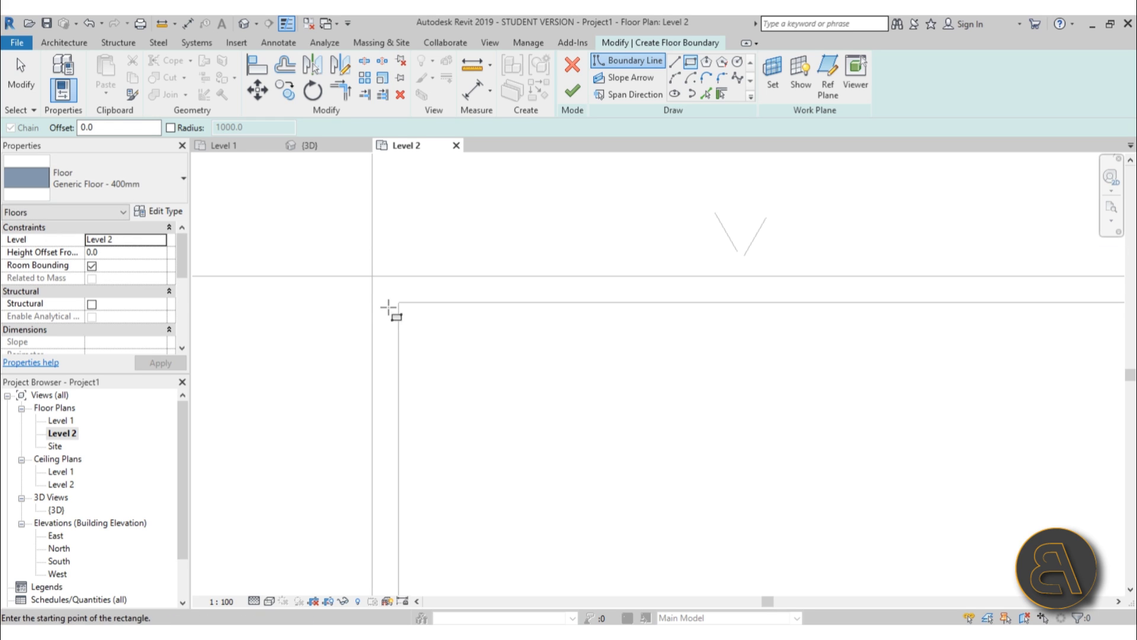
click(399, 303)
key(Escape)
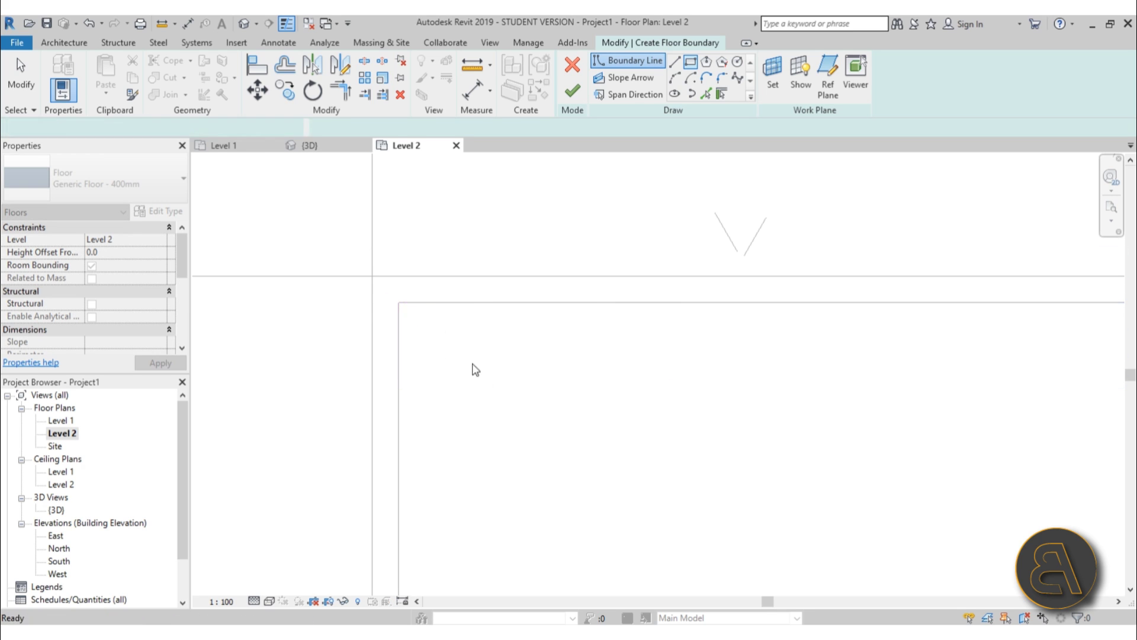
- Draw the rectangular floor boundary between the inner corners of the upper-left and lower-right columns, locking its right and lower edges
click(372, 276)
scroll(414, 309, down, 2)
scroll(459, 321, down, 3)
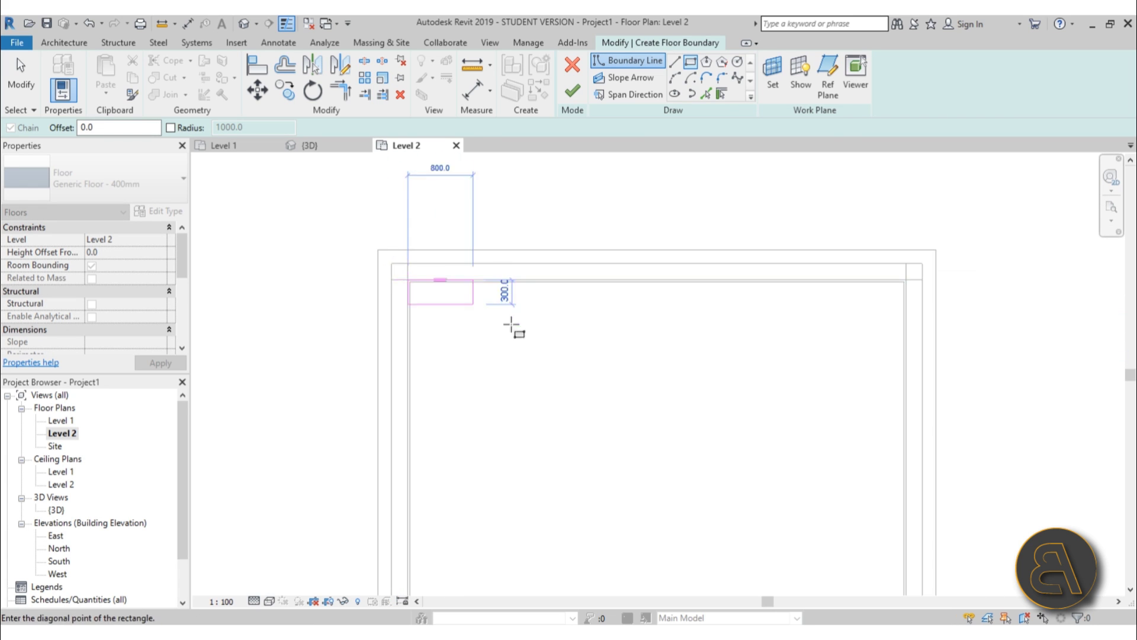
scroll(460, 389, up, 4)
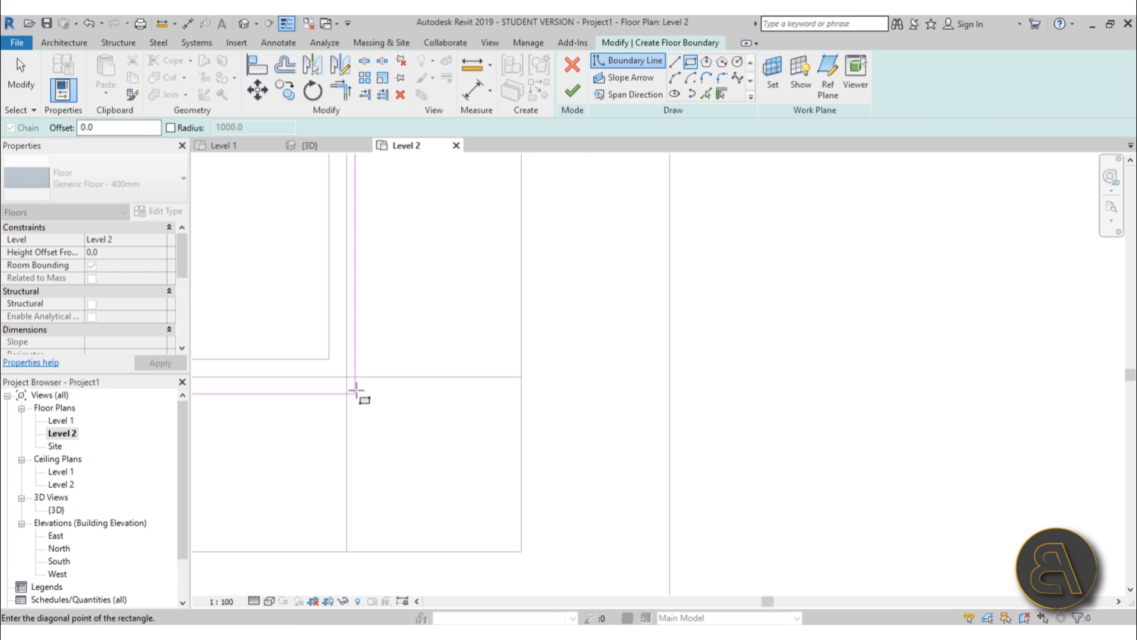
click(349, 376)
scroll(829, 388, down, 3)
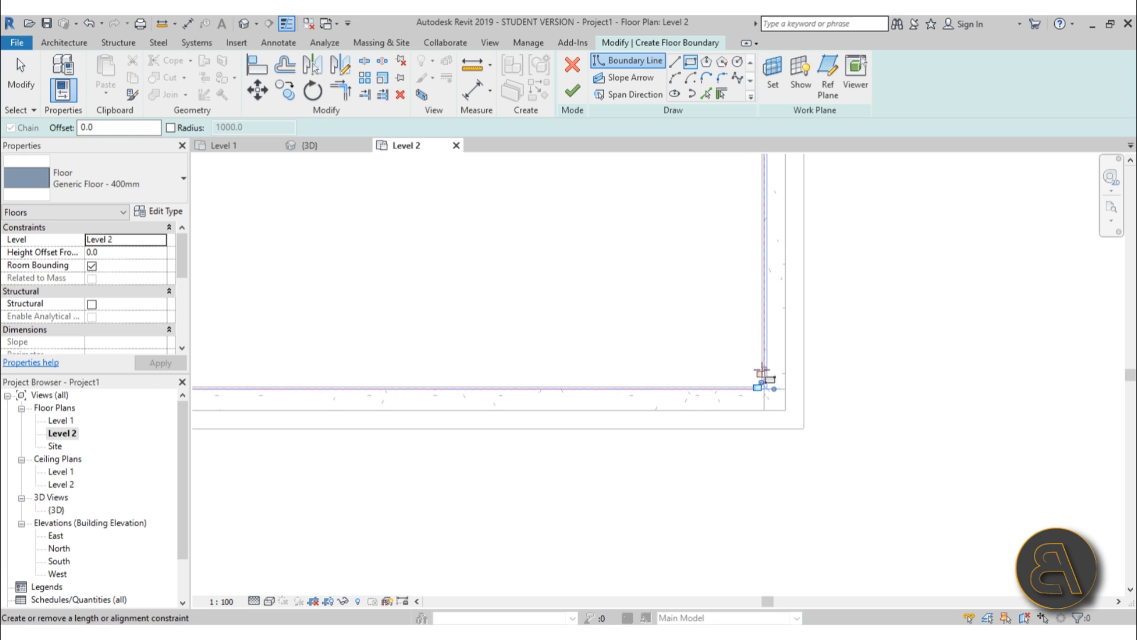
scroll(762, 382, down, 3)
scroll(506, 344, down, 3)
middle_drag(504, 343, 536, 445)
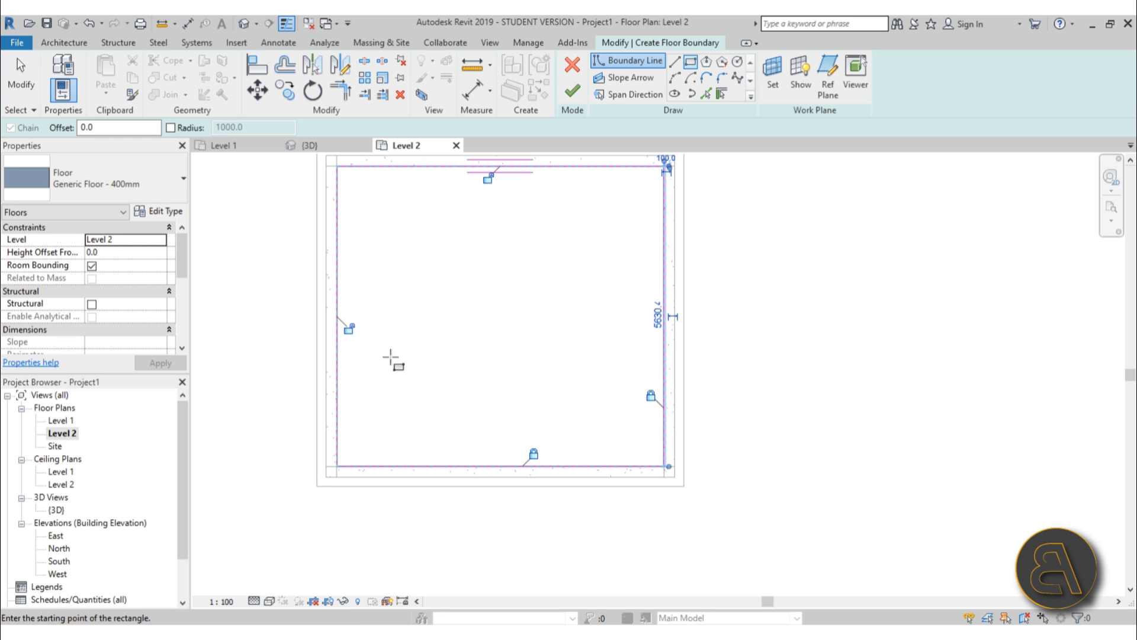
- Finish the Generic Floor - 400mm sketch and decline attaching the walls to the floor's bottom
key(Escape)
key(Escape)
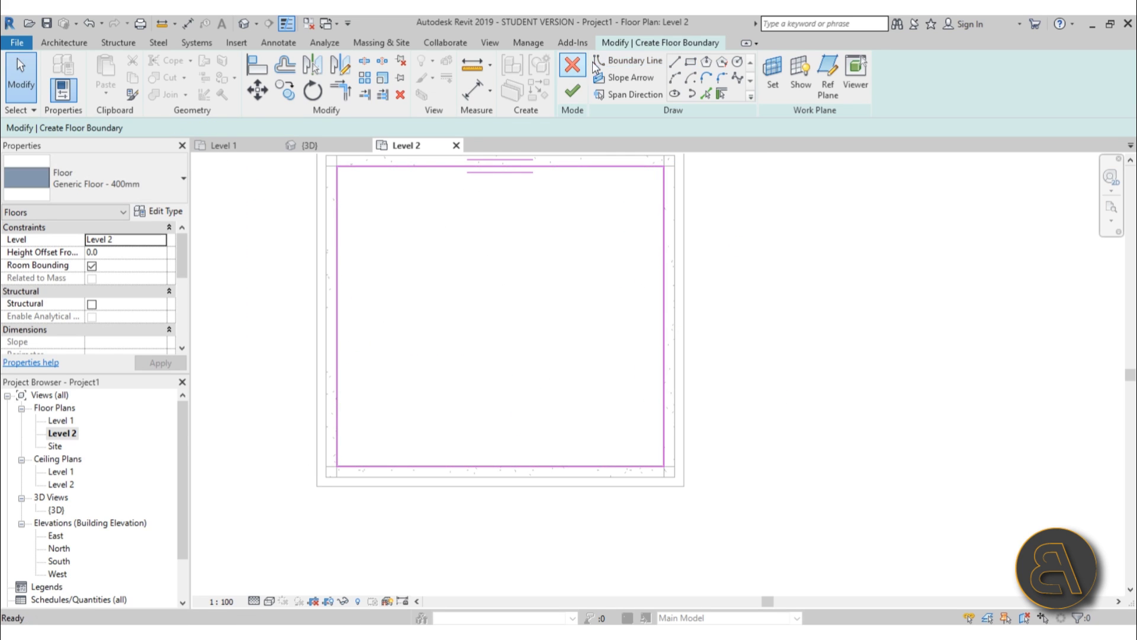
click(577, 90)
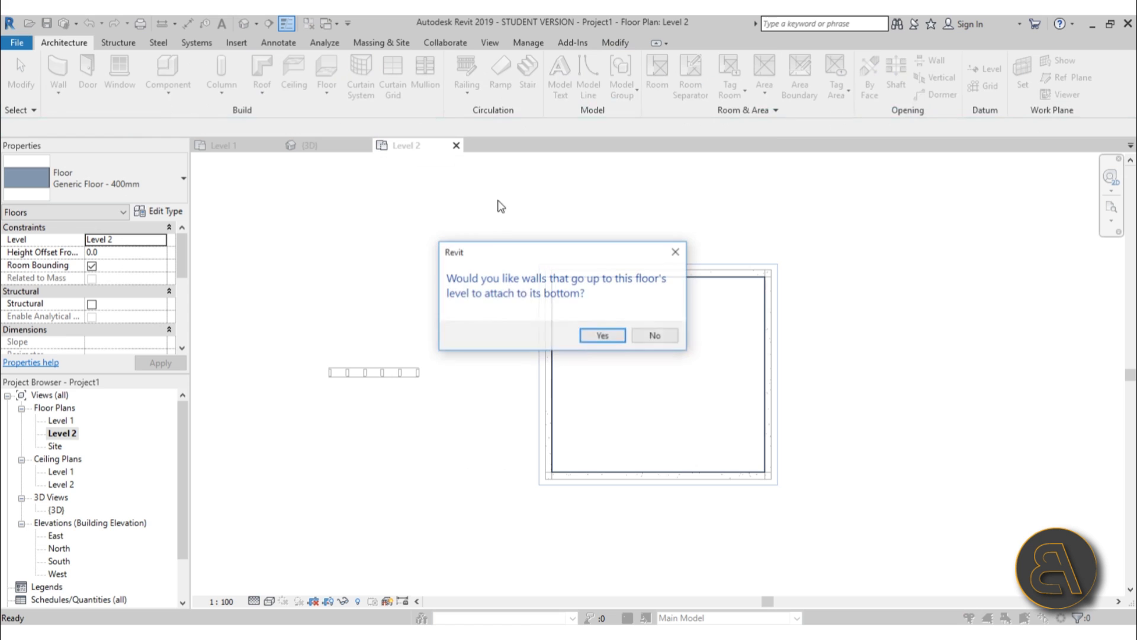
click(656, 336)
key(Escape)
middle_drag(618, 356, 490, 322)
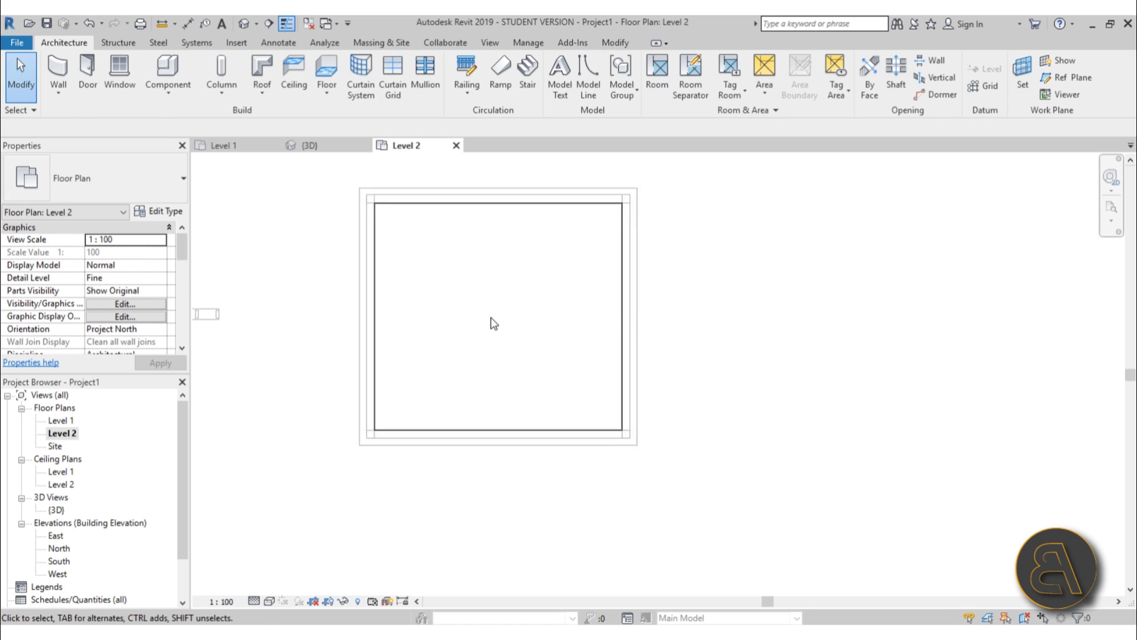
- Draw a building section horizontally across the upper part of the building, beyond both side walls, and open its view
click(268, 24)
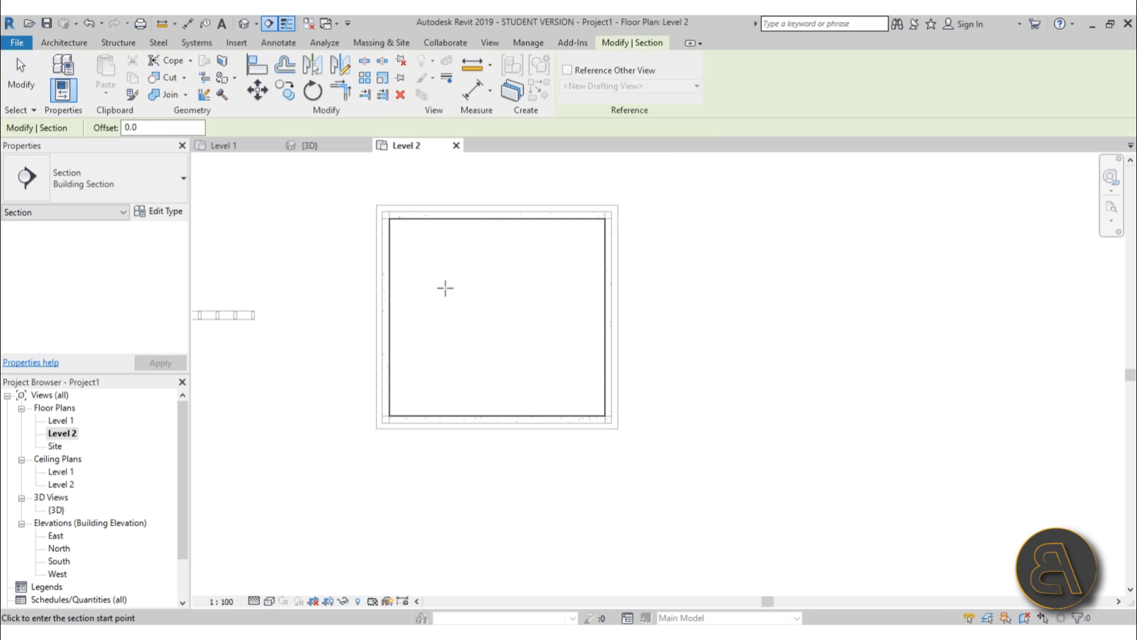
click(340, 271)
click(669, 270)
key(Escape)
key(Escape)
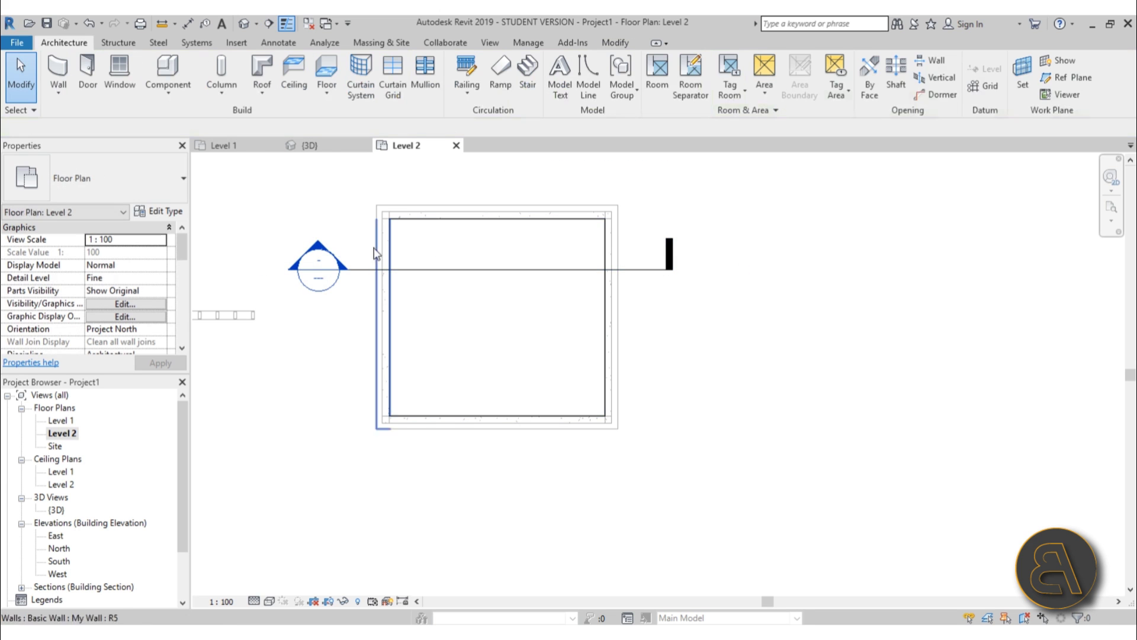
double_click(319, 248)
- Duplicate the Level 2 floor's type under the name Generic Floor - 200mm
scroll(465, 259, up, 4)
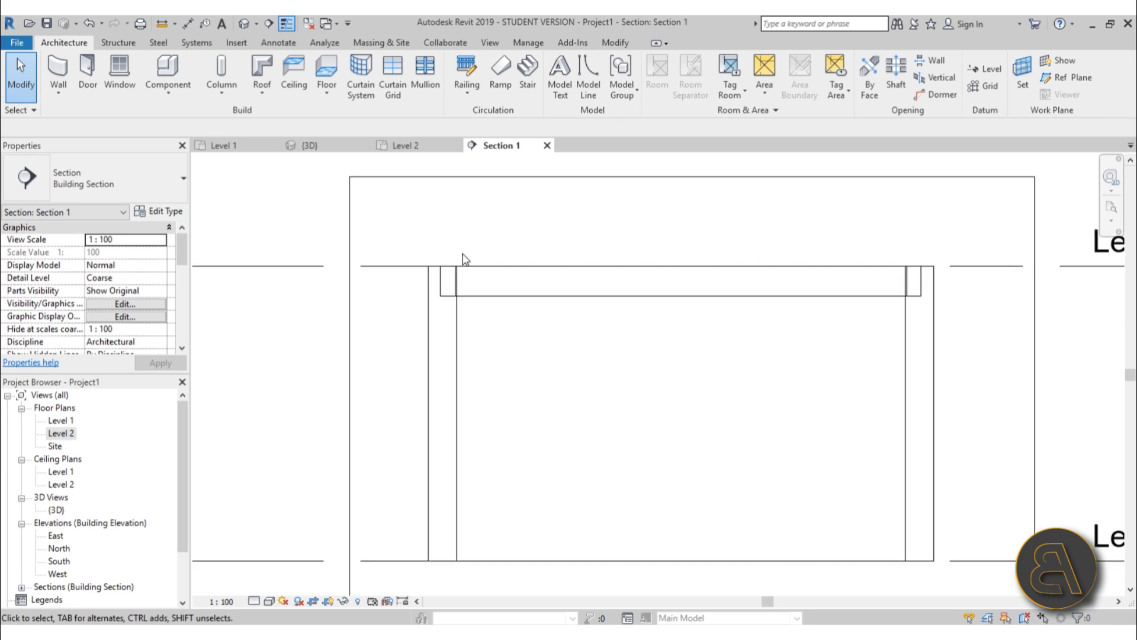
scroll(446, 326, up, 3)
scroll(446, 326, down, 2)
click(533, 413)
scroll(457, 331, down, 2)
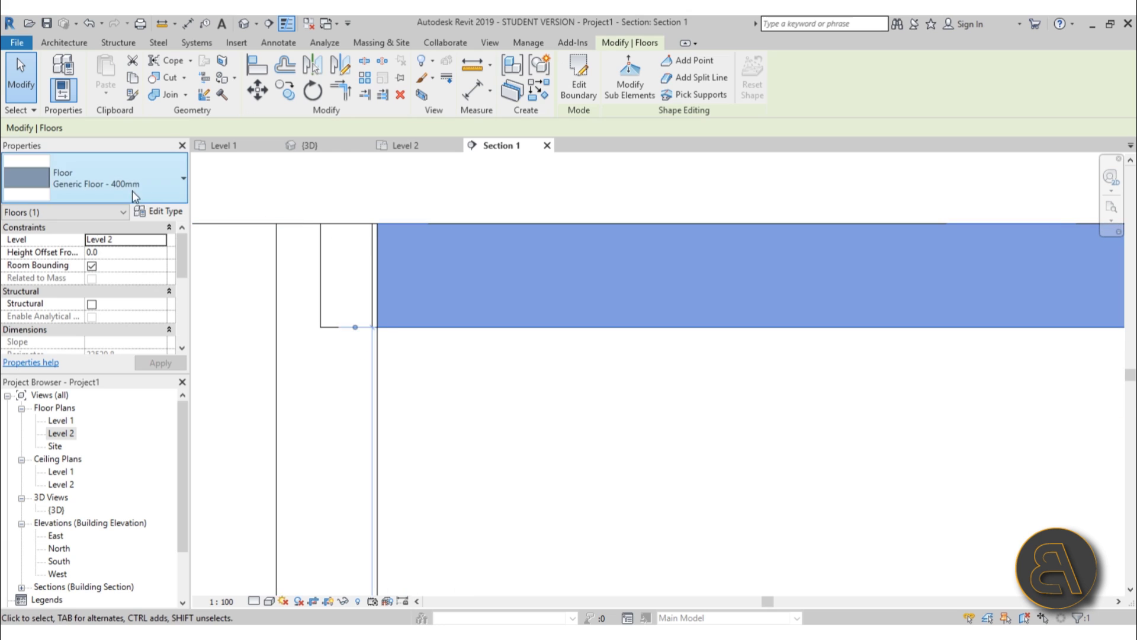
click(131, 189)
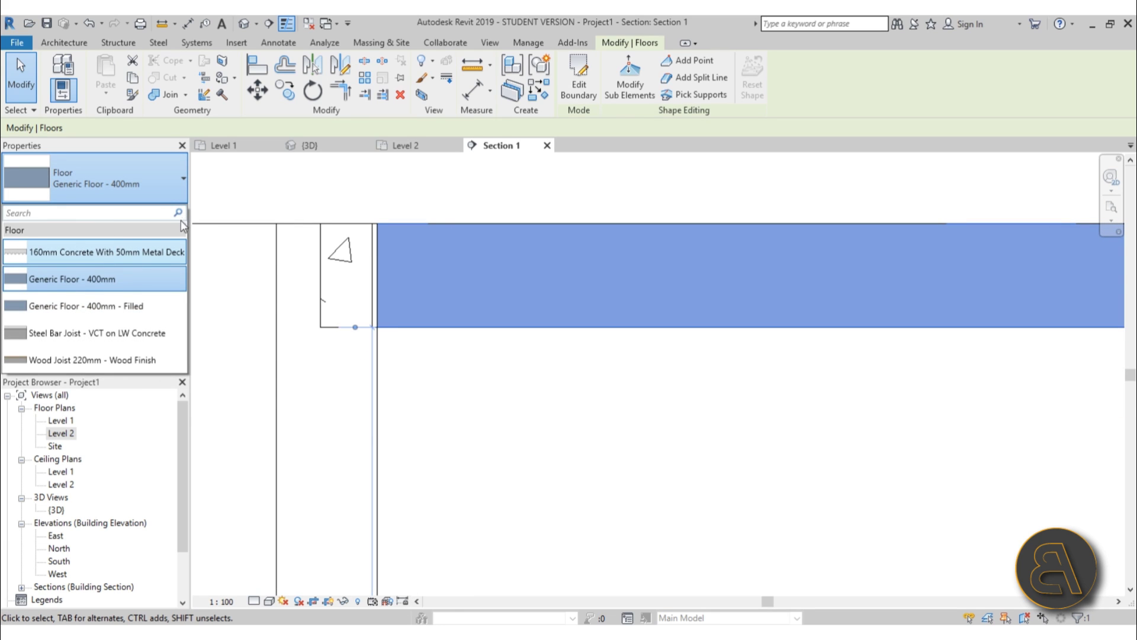
click(131, 198)
click(159, 211)
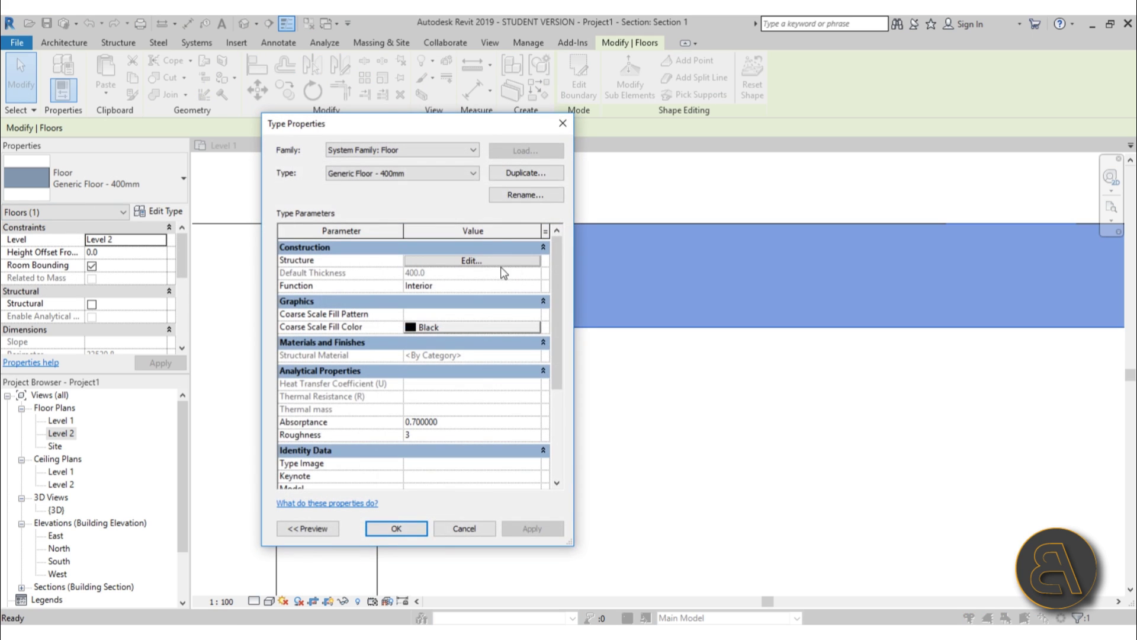
click(518, 175)
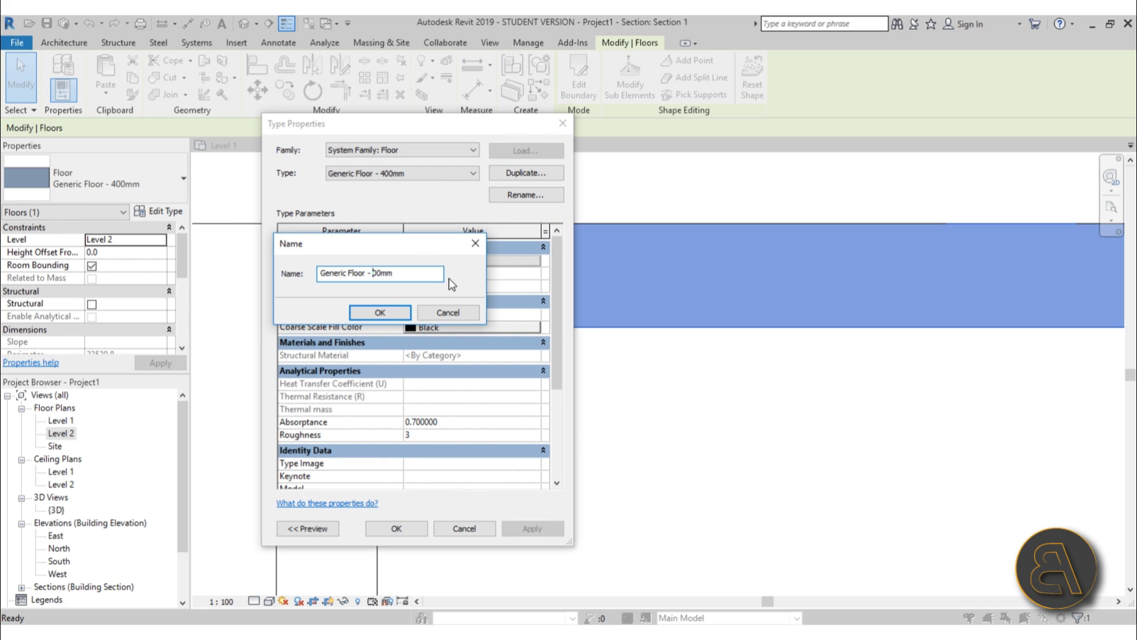
text(2)
key(Return)
- Set the new floor type's structure layer thickness to 200 mm and apply the type to the floor
click(476, 263)
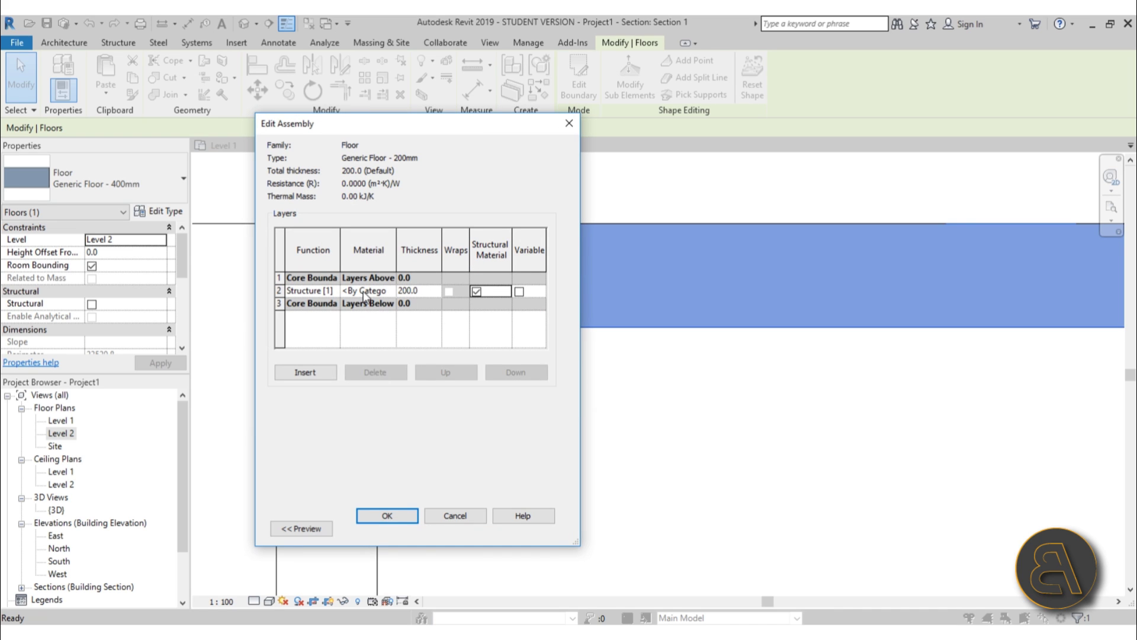
click(368, 513)
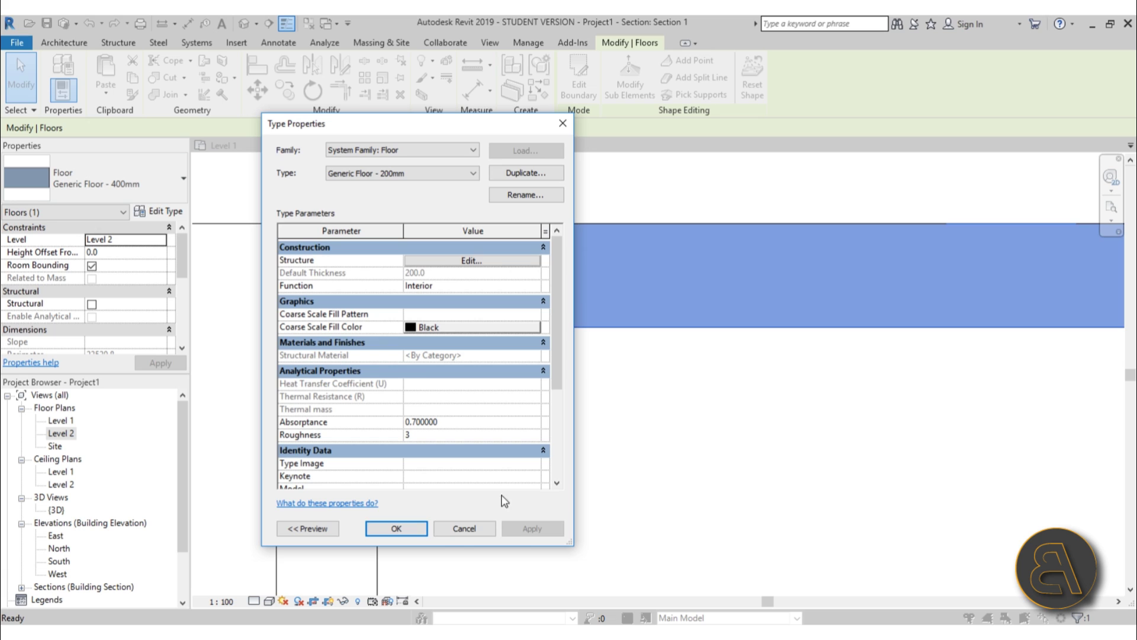
click(422, 529)
click(531, 463)
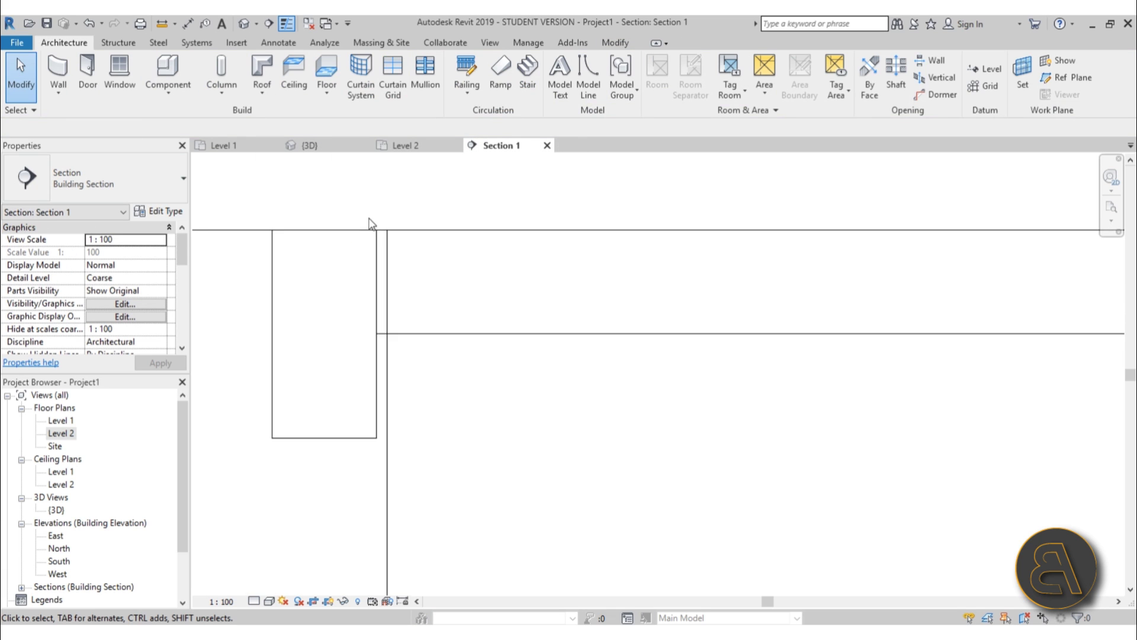
- Set the section view's detail level to Fine and its visual style to Realistic
scroll(371, 223, down, 3)
click(255, 601)
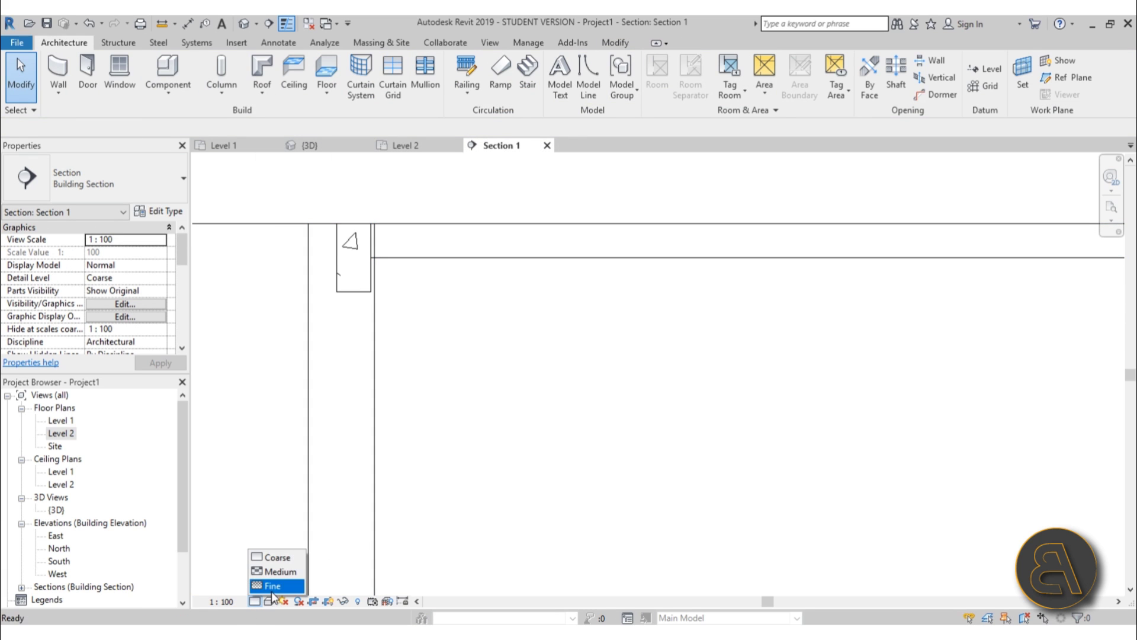
click(274, 585)
scroll(454, 386, up, 5)
scroll(440, 261, up, 2)
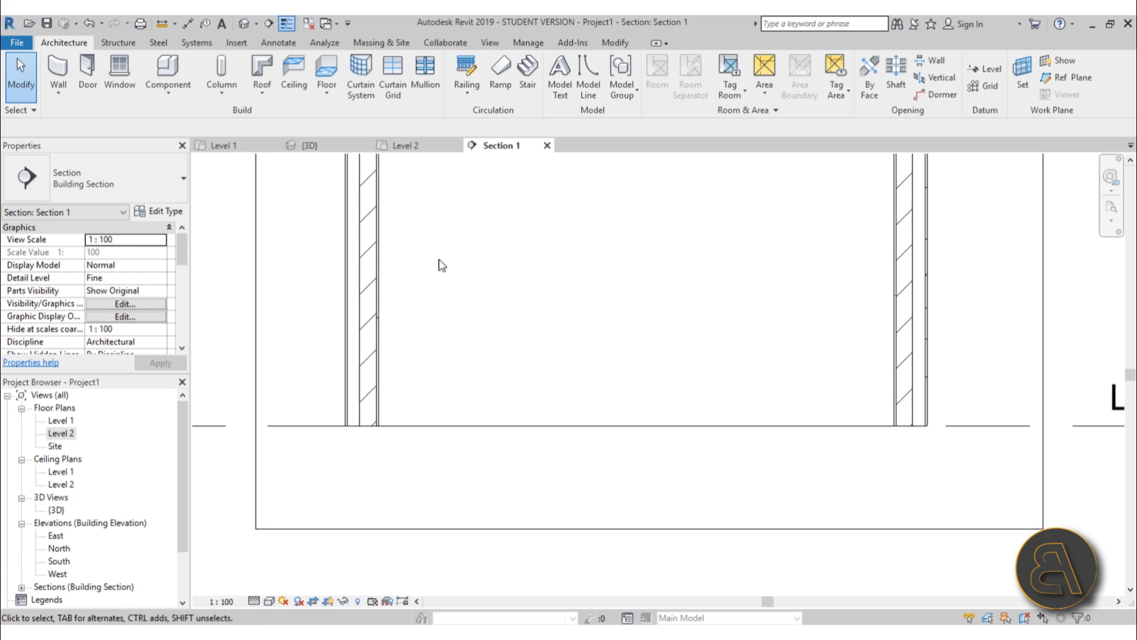
scroll(364, 212, up, 2)
scroll(364, 212, up, 2)
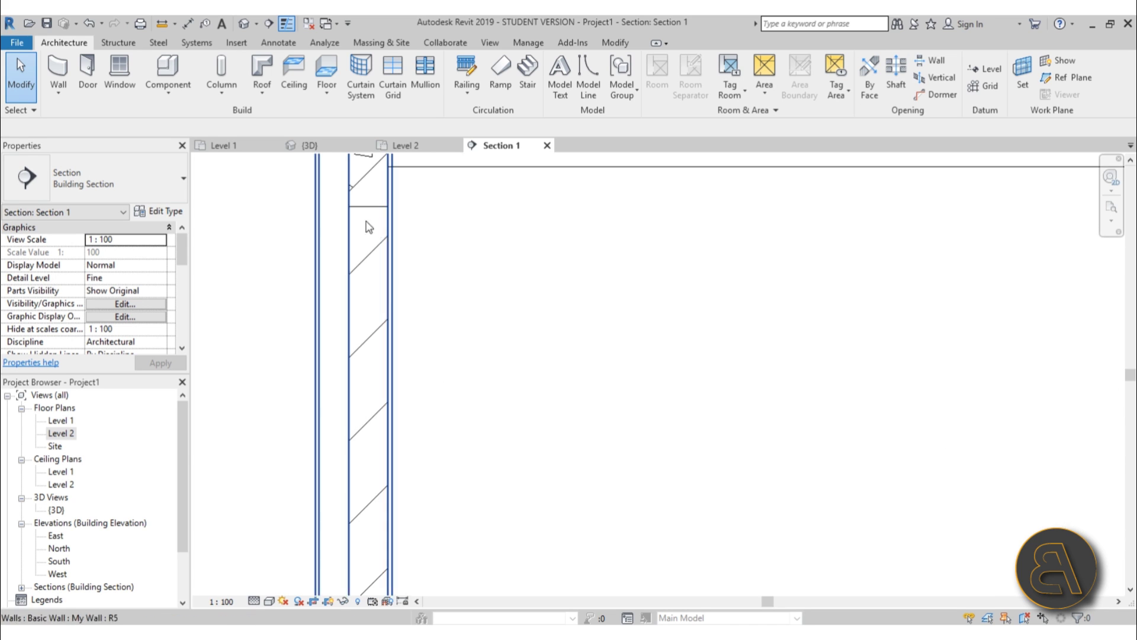
middle_drag(368, 223, 370, 319)
click(269, 602)
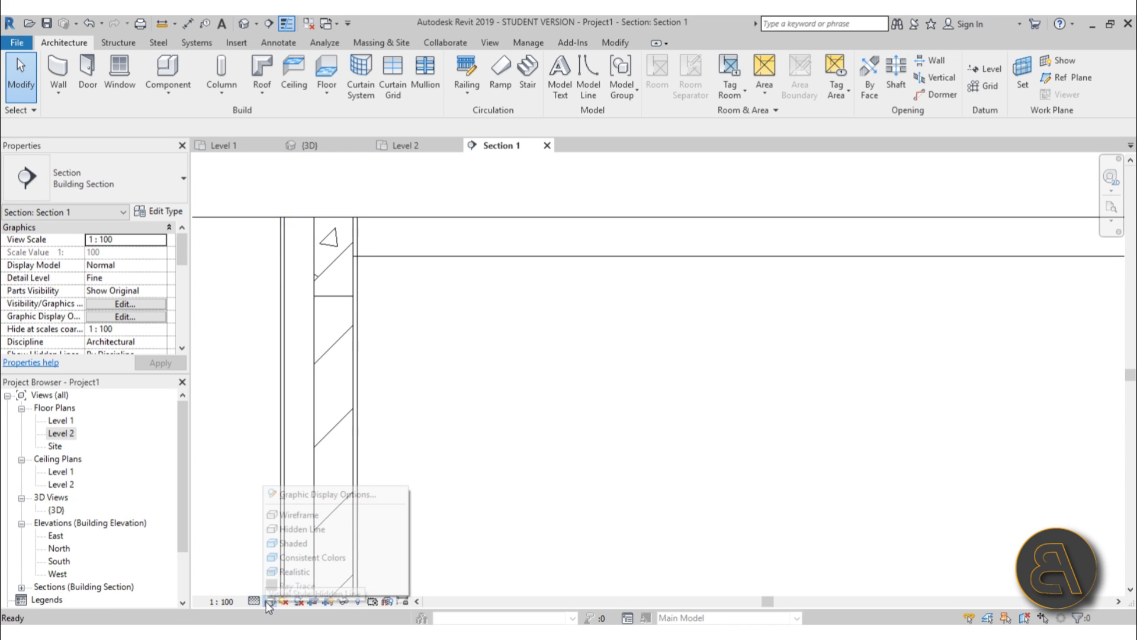
click(320, 564)
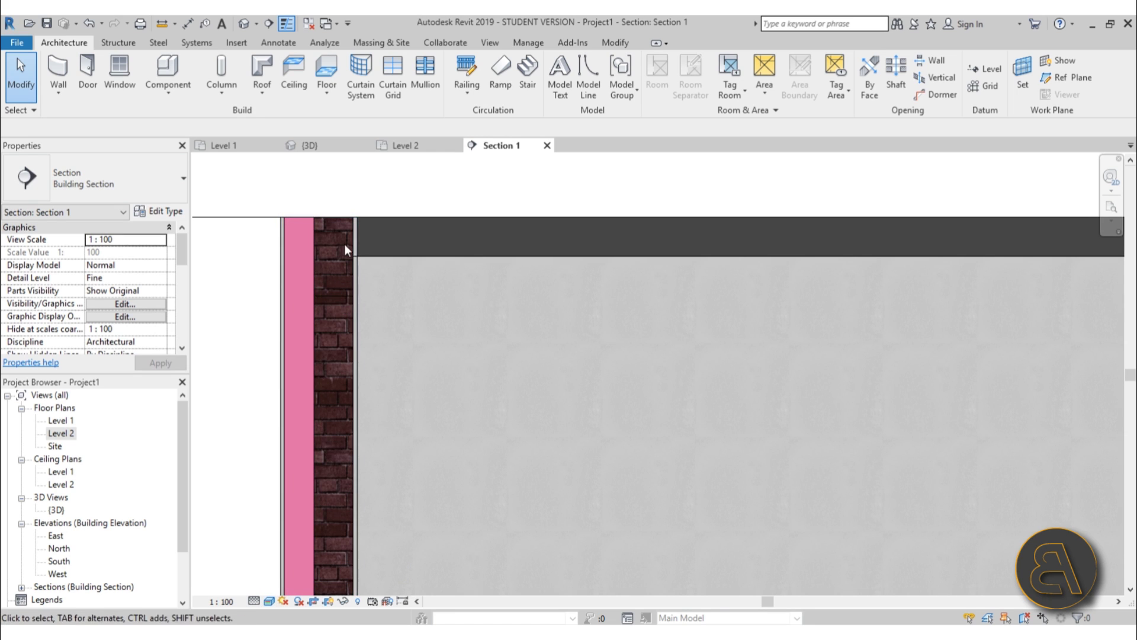
- Try to cut the left-hand brick wall's geometry with the concrete beam at its top
scroll(332, 215, up, 3)
scroll(332, 215, up, 1)
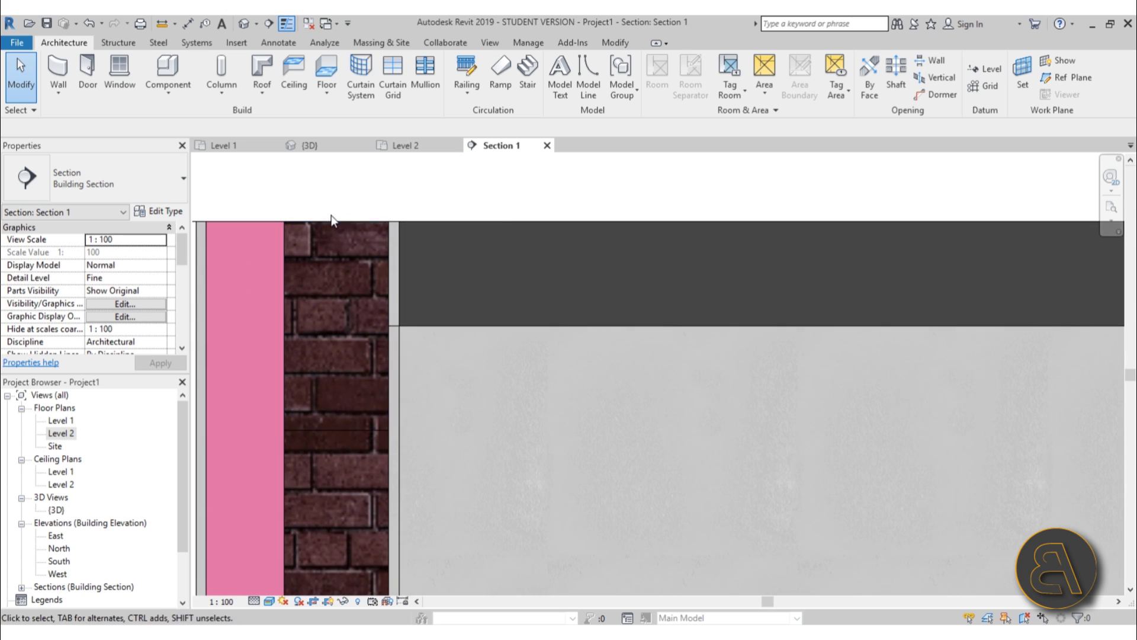
click(614, 42)
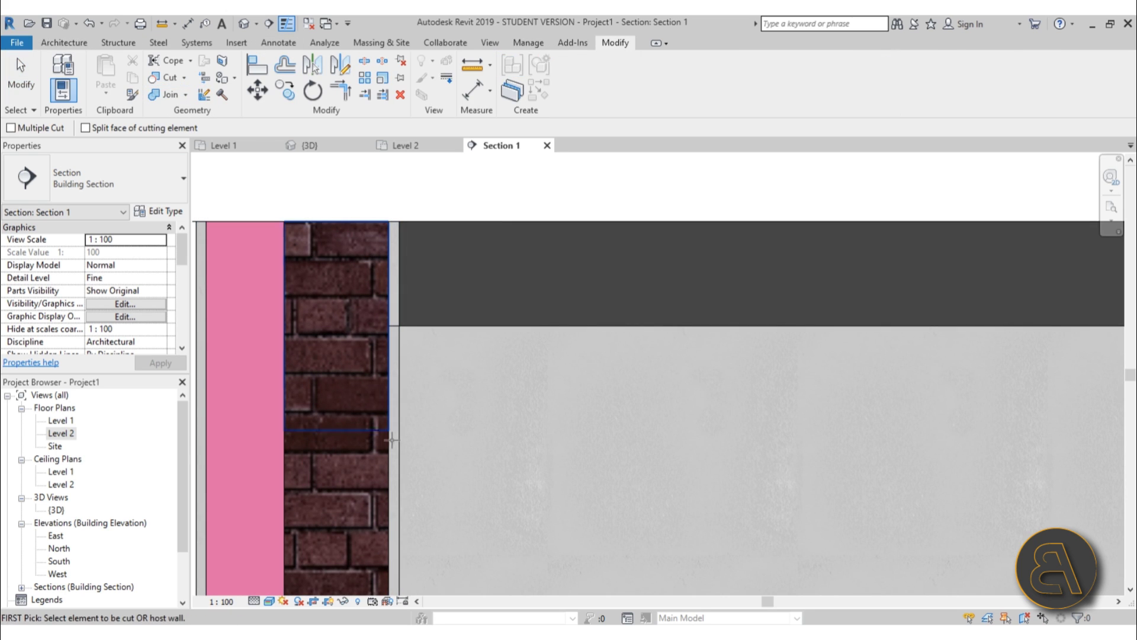
click(376, 447)
click(364, 427)
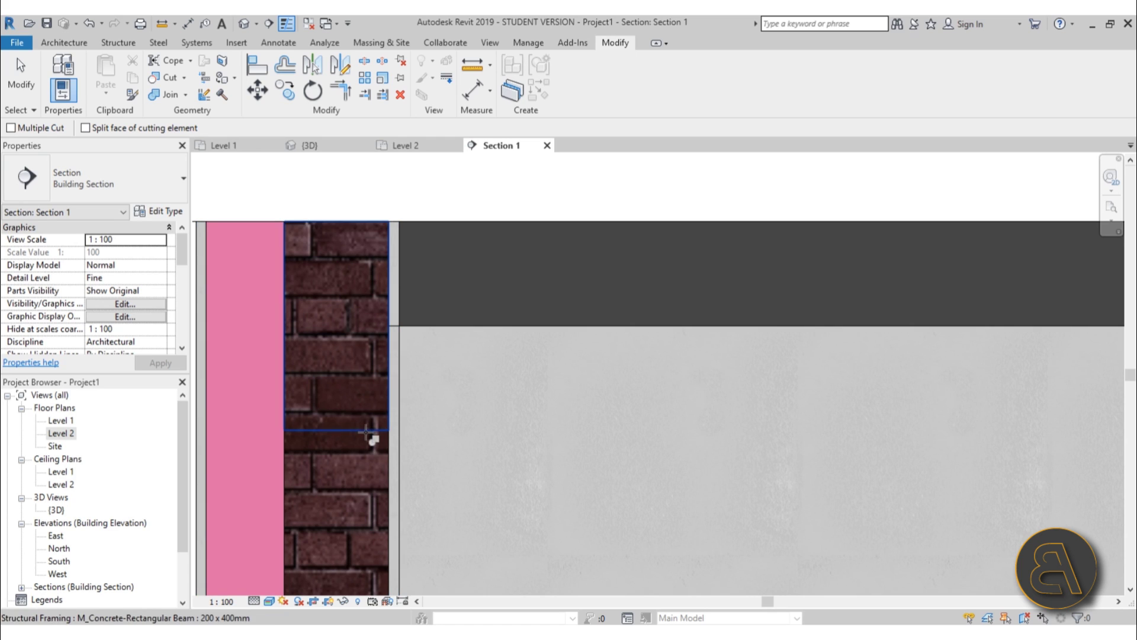
- Join the left-hand wall's geometry with the concrete beam and with the Level 2 floor
click(170, 95)
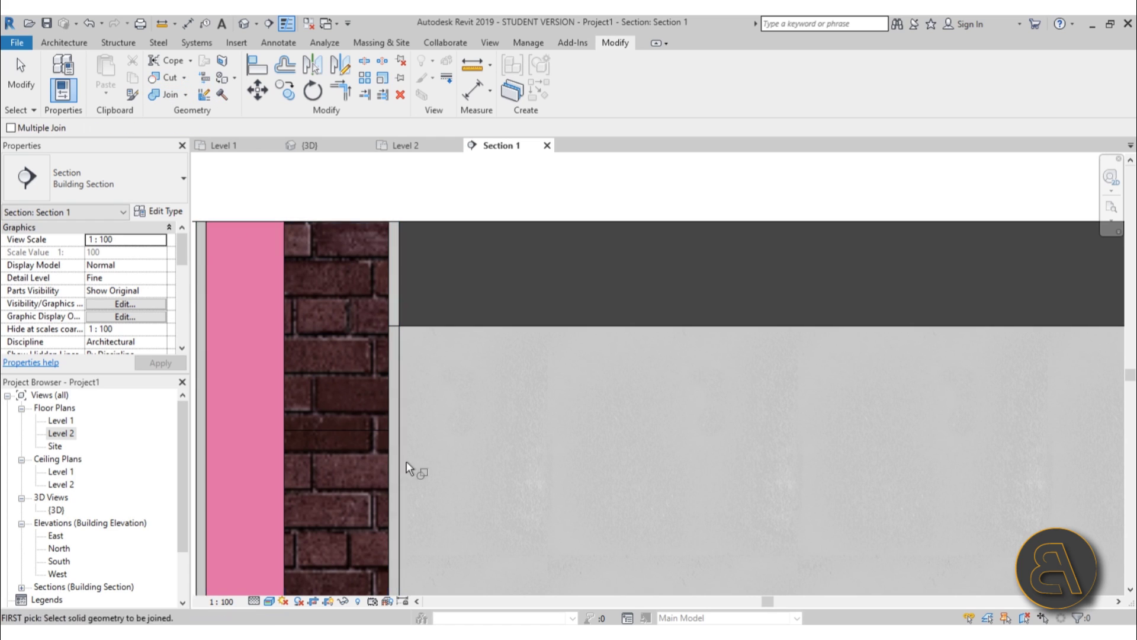
click(399, 455)
click(367, 429)
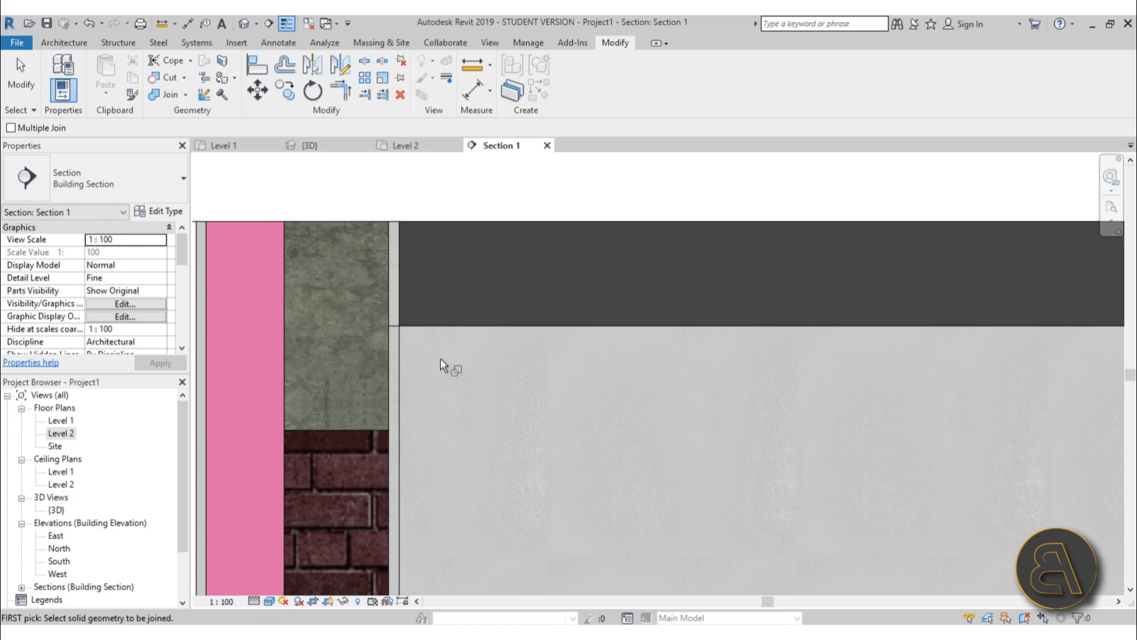
click(400, 370)
click(415, 335)
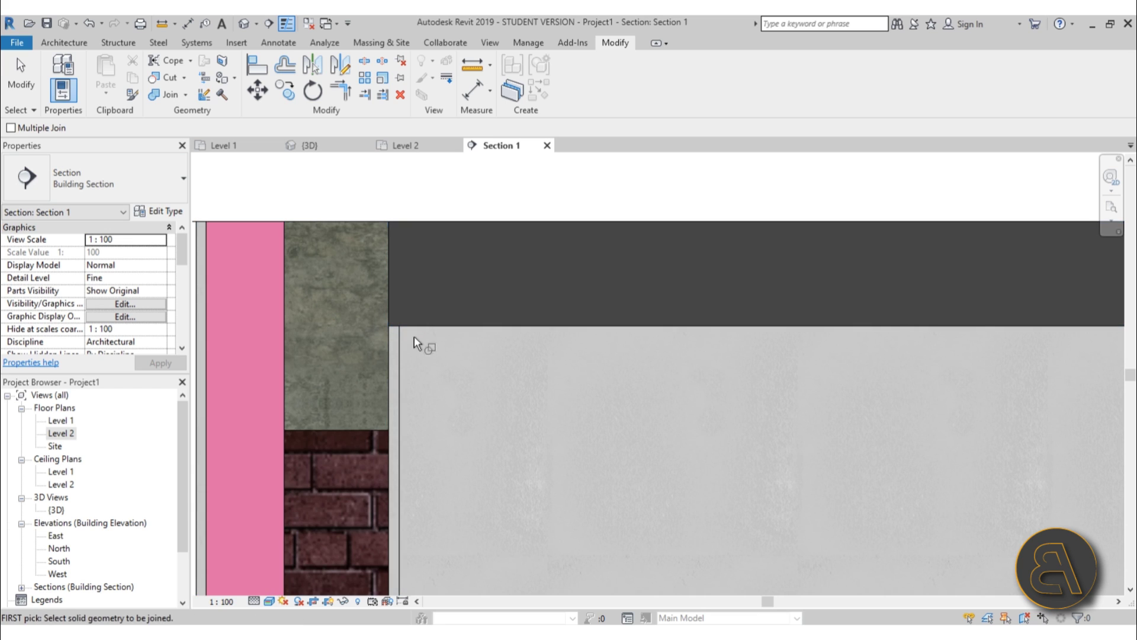
click(386, 351)
click(364, 431)
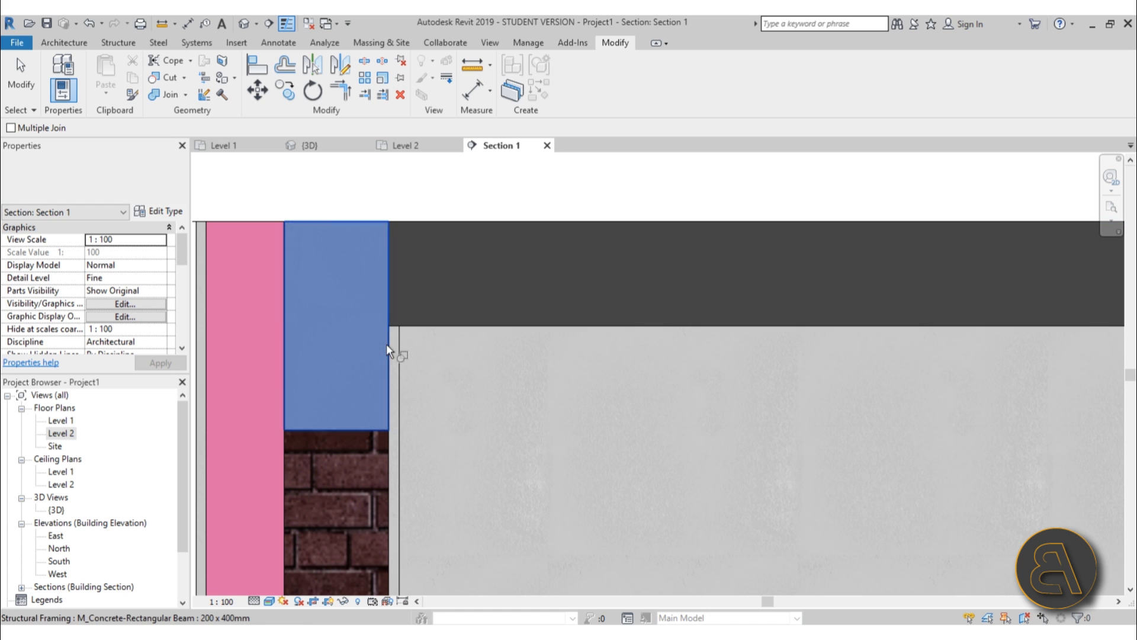
click(386, 350)
key(Escape)
key(Escape)
- Assign the Concrete, Cast-in-Place gray material to the structure layer of the Generic Floor - 200mm type
scroll(386, 254, down, 5)
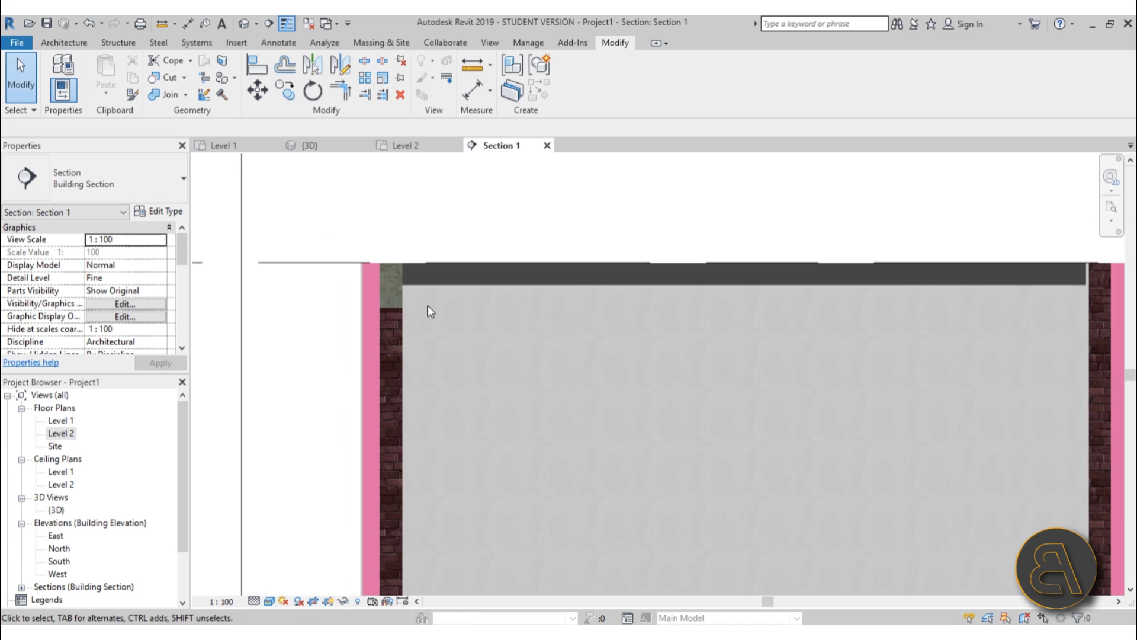
scroll(412, 273, up, 3)
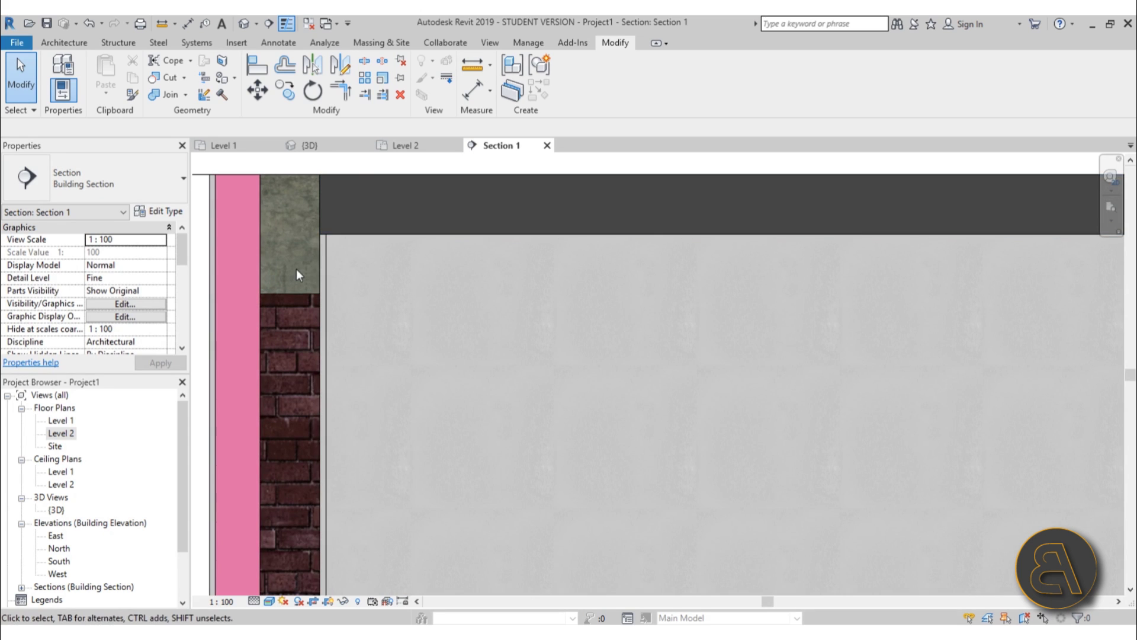
click(344, 235)
click(169, 211)
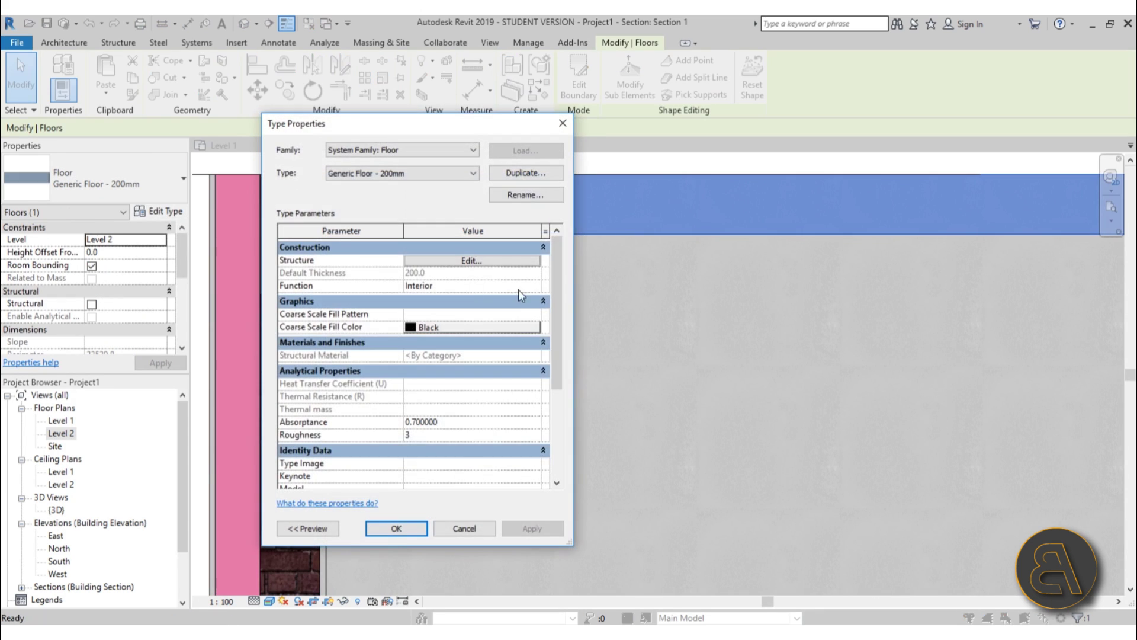
click(481, 261)
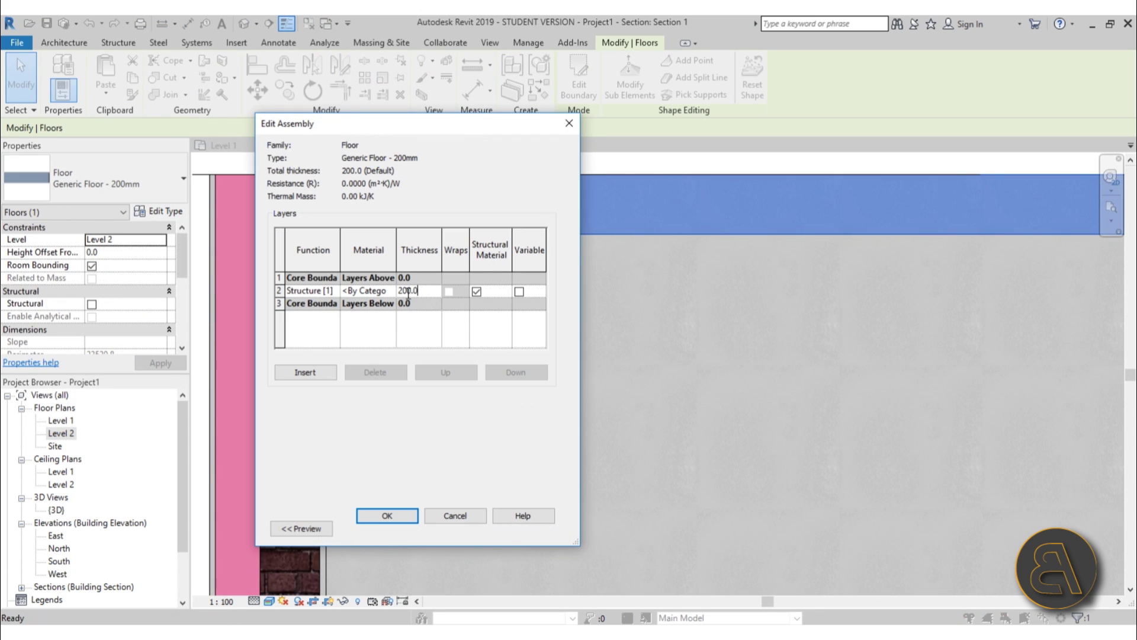
click(391, 291)
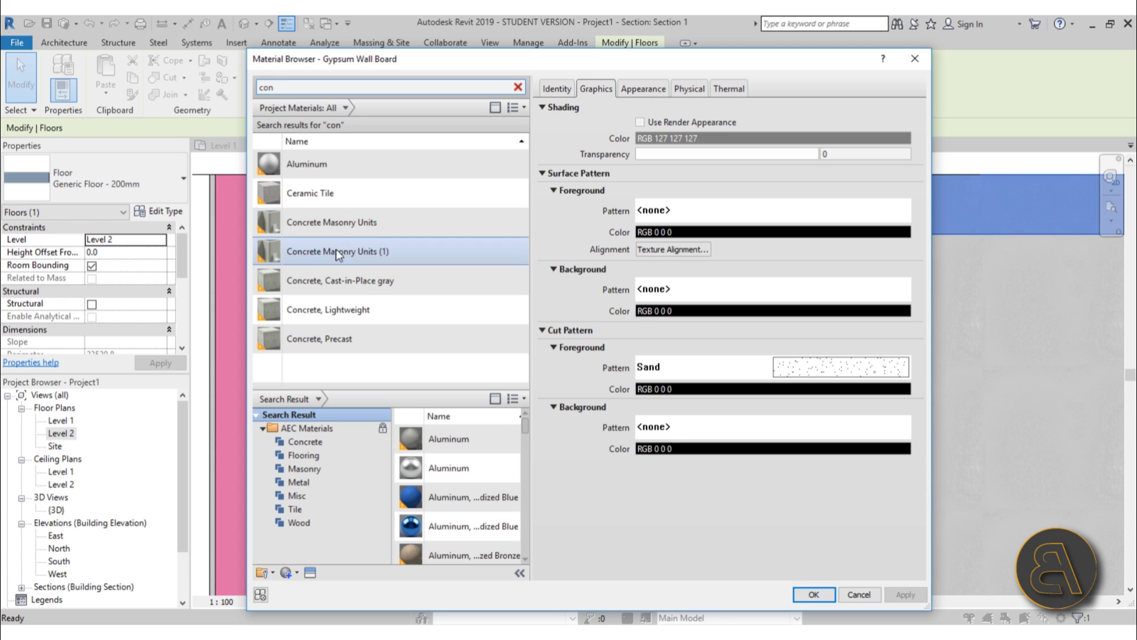
double_click(336, 279)
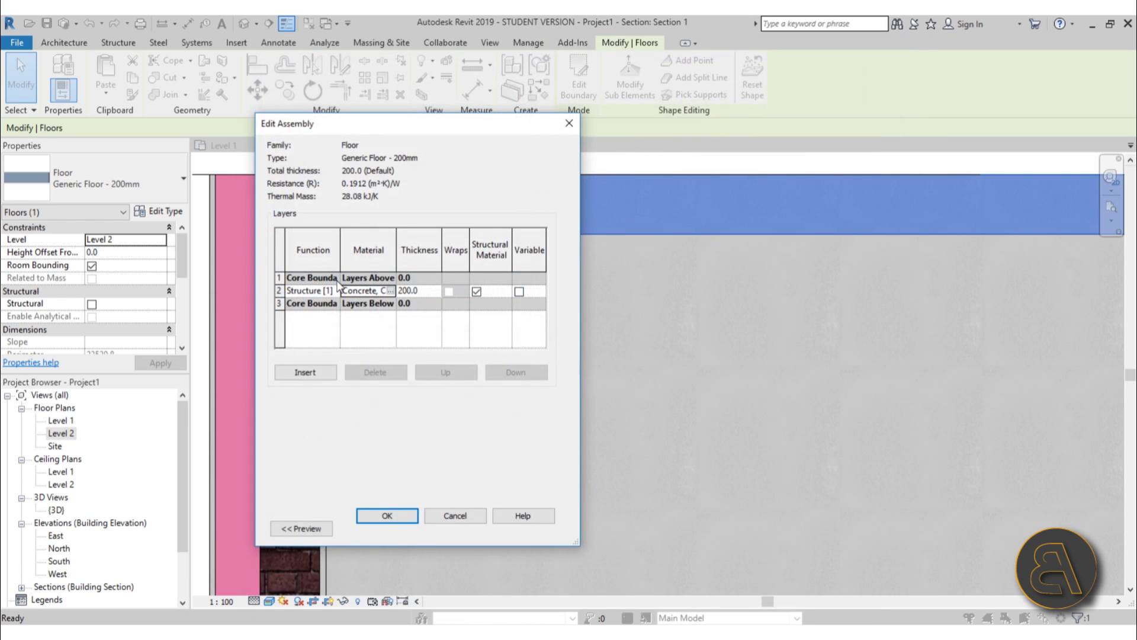
click(387, 516)
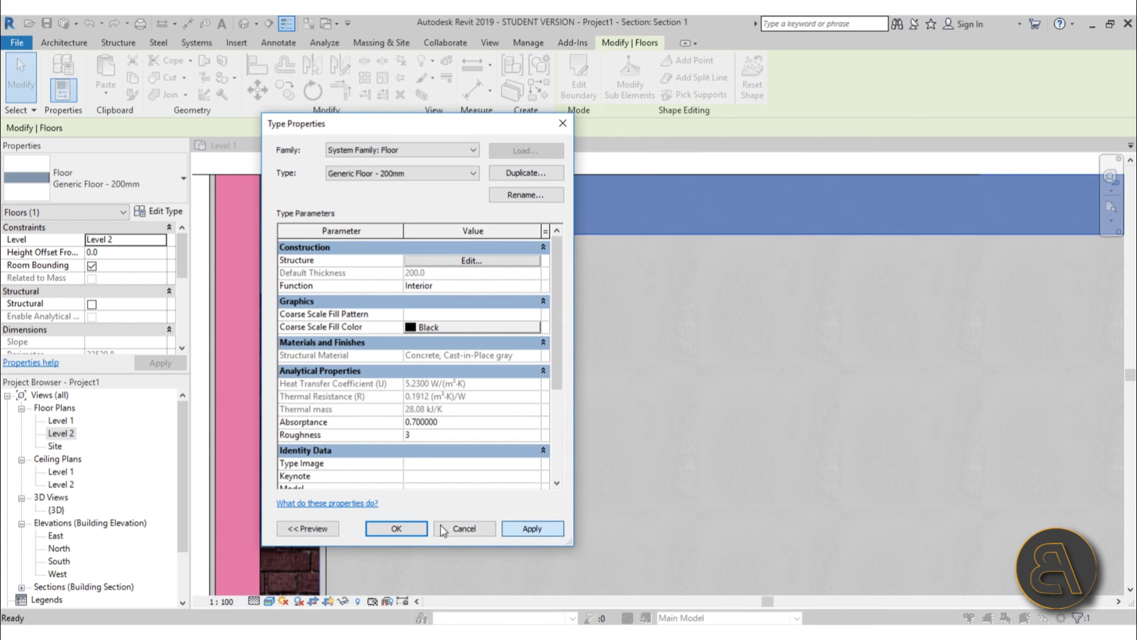
click(395, 528)
click(507, 356)
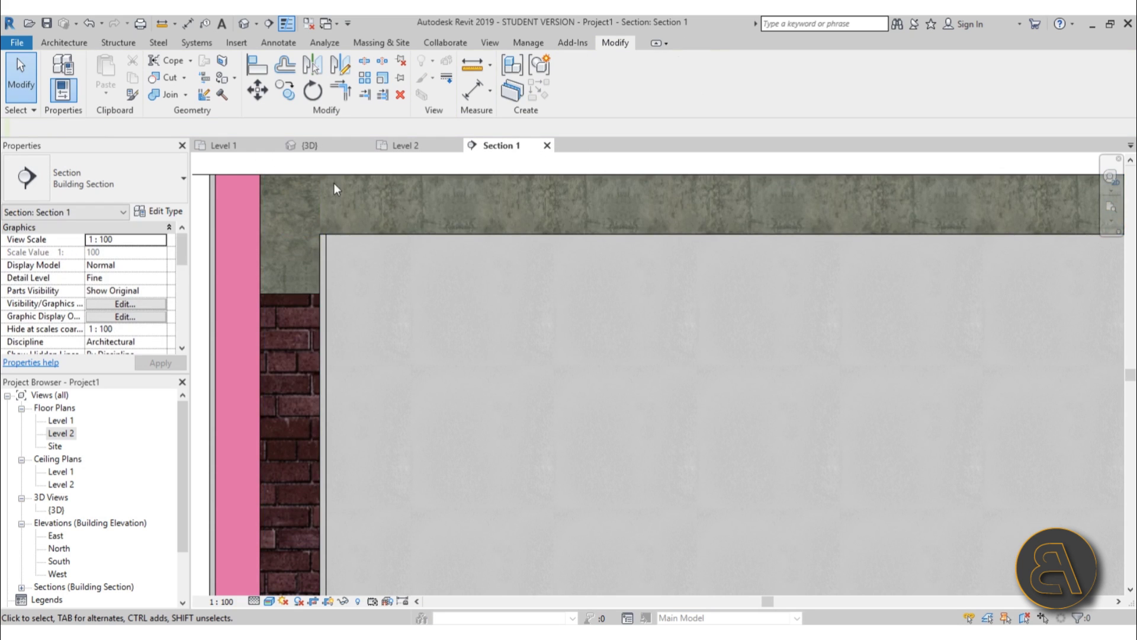
- Join the right-hand wall's geometry with its concrete beam and with the Level 2 floor
scroll(393, 259, up, 4)
scroll(392, 259, down, 3)
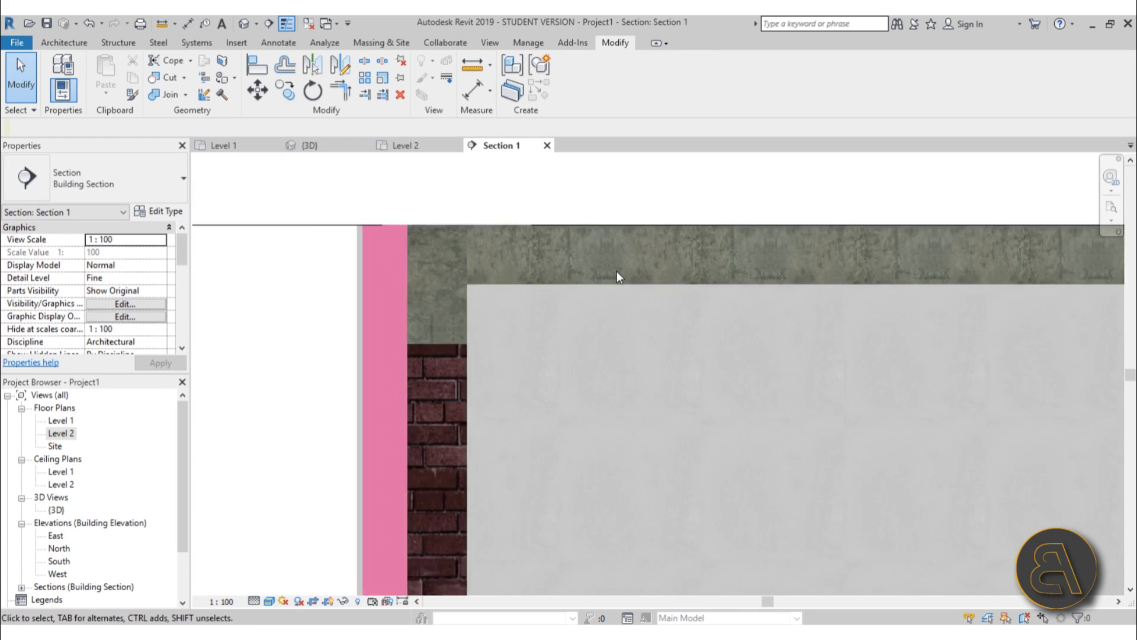
scroll(711, 270, down, 2)
middle_drag(837, 269, 579, 247)
scroll(761, 229, up, 4)
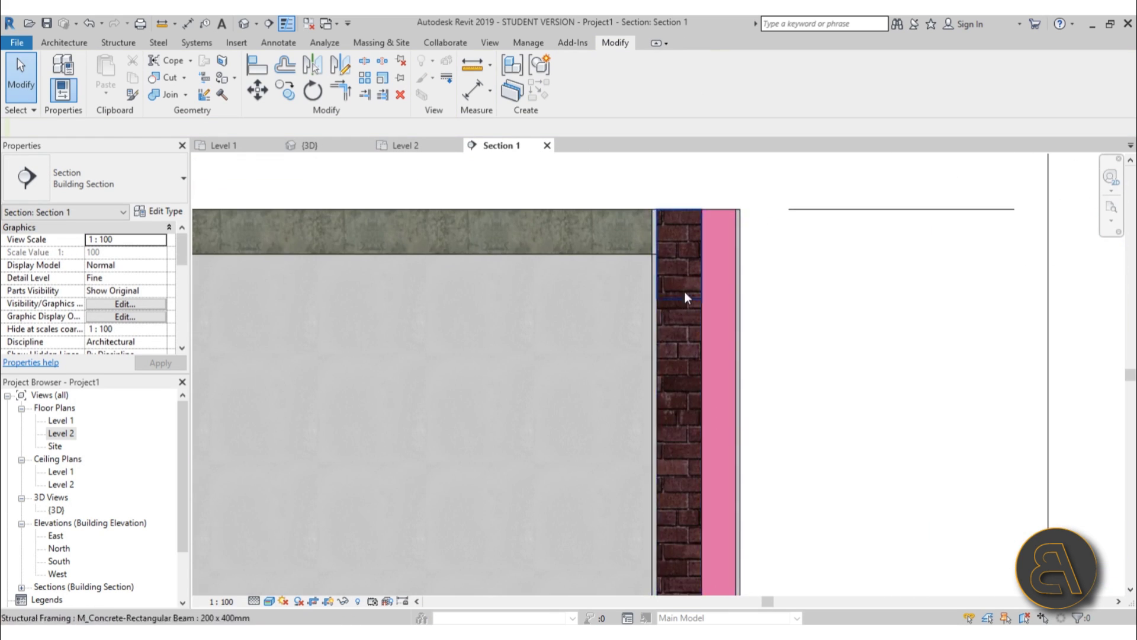
click(179, 96)
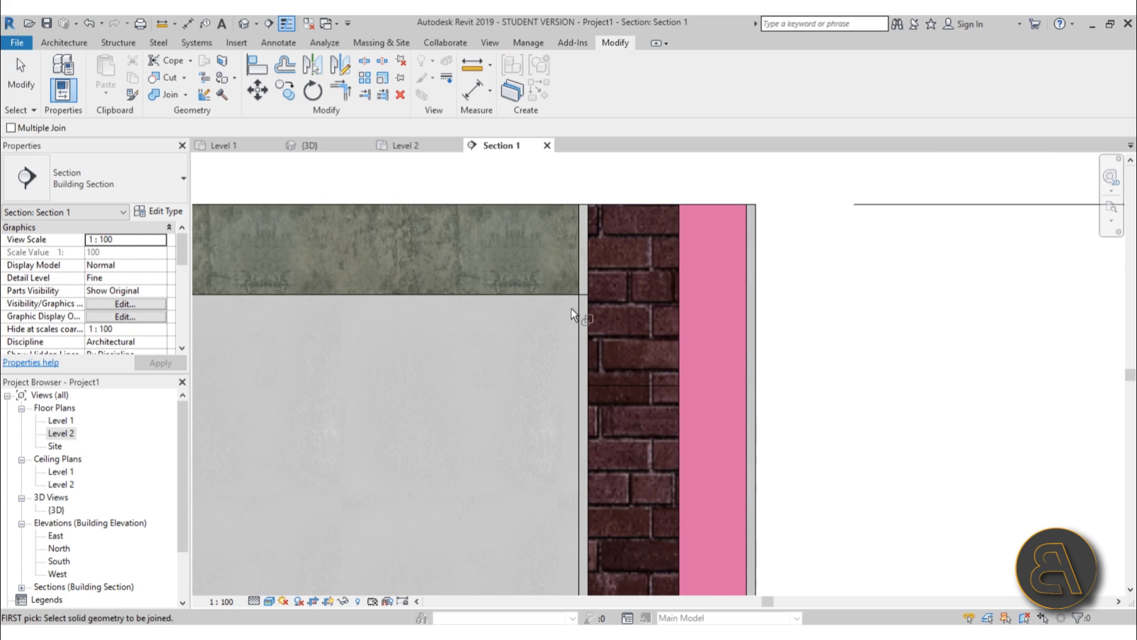
click(580, 337)
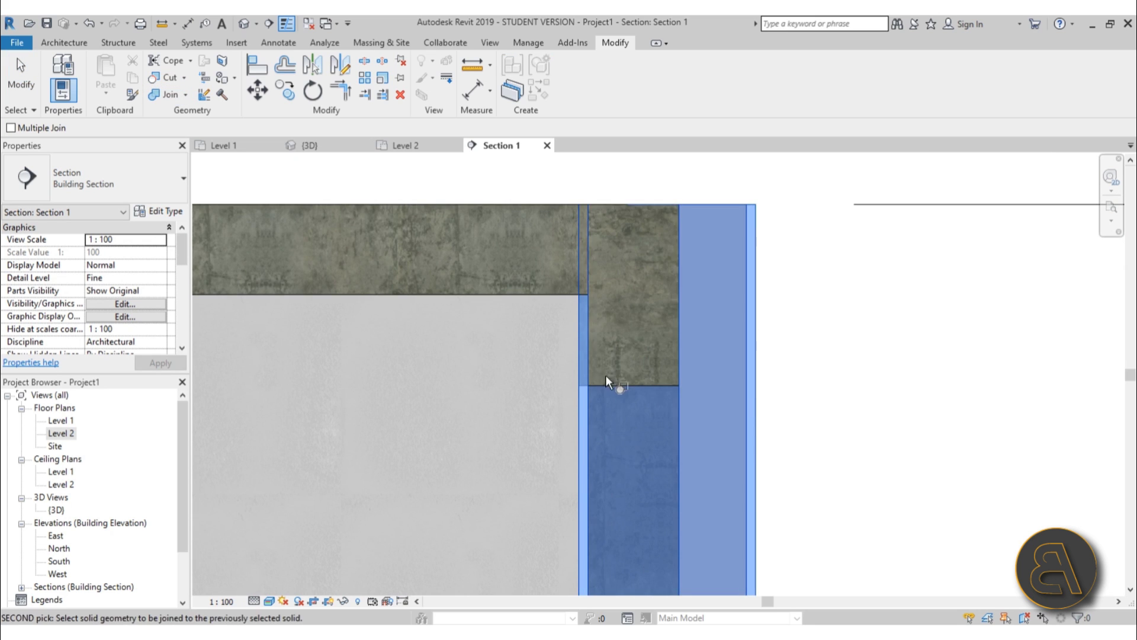
click(557, 290)
click(592, 307)
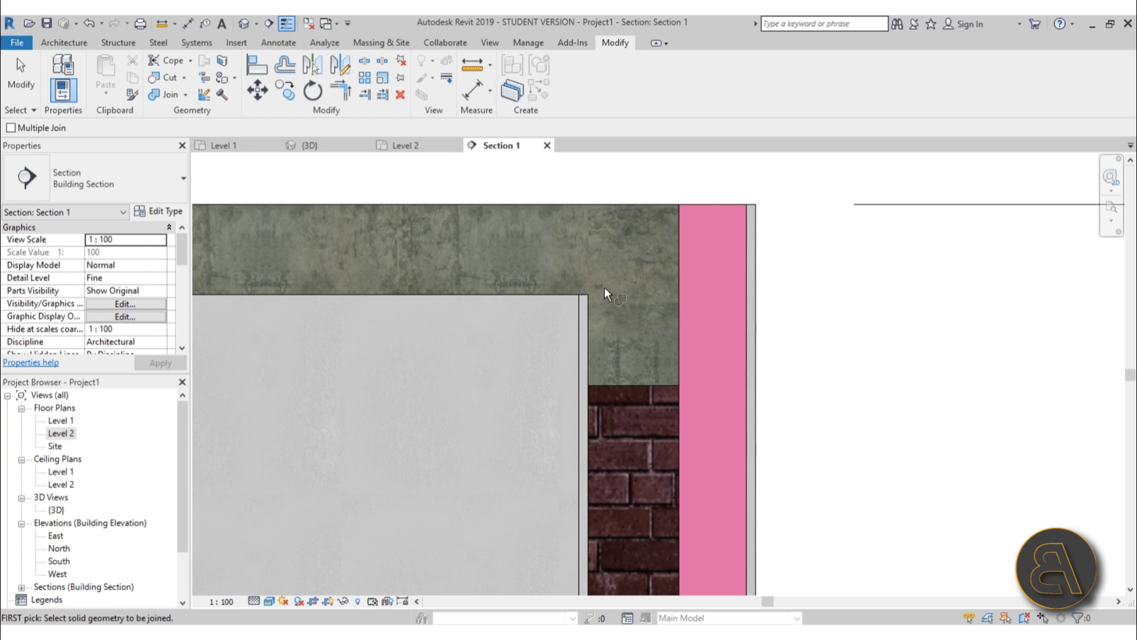
- Examine the joined beam and floor in the section and the column at the wall corner in the Level 1 plan
key(Escape)
scroll(657, 255, down, 3)
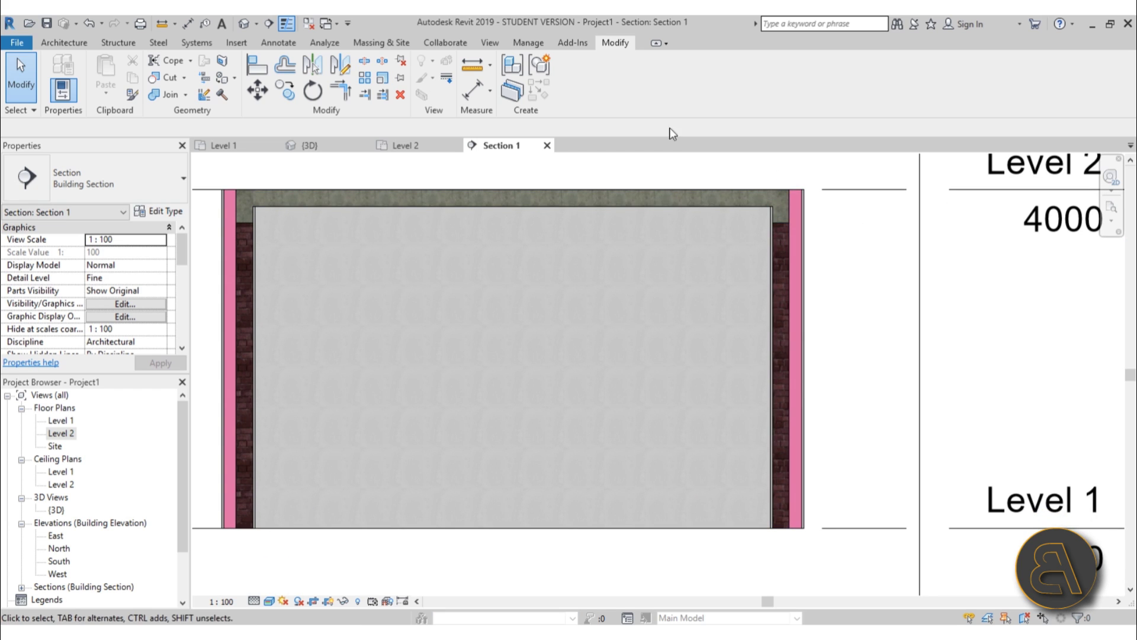
double_click(62, 421)
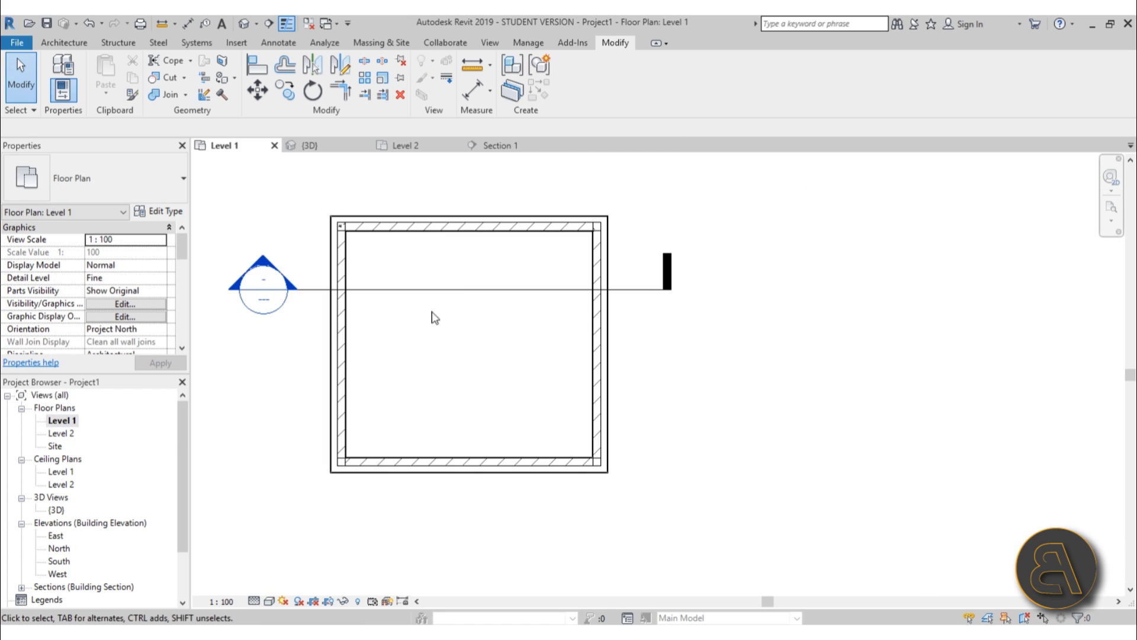
scroll(355, 225, up, 5)
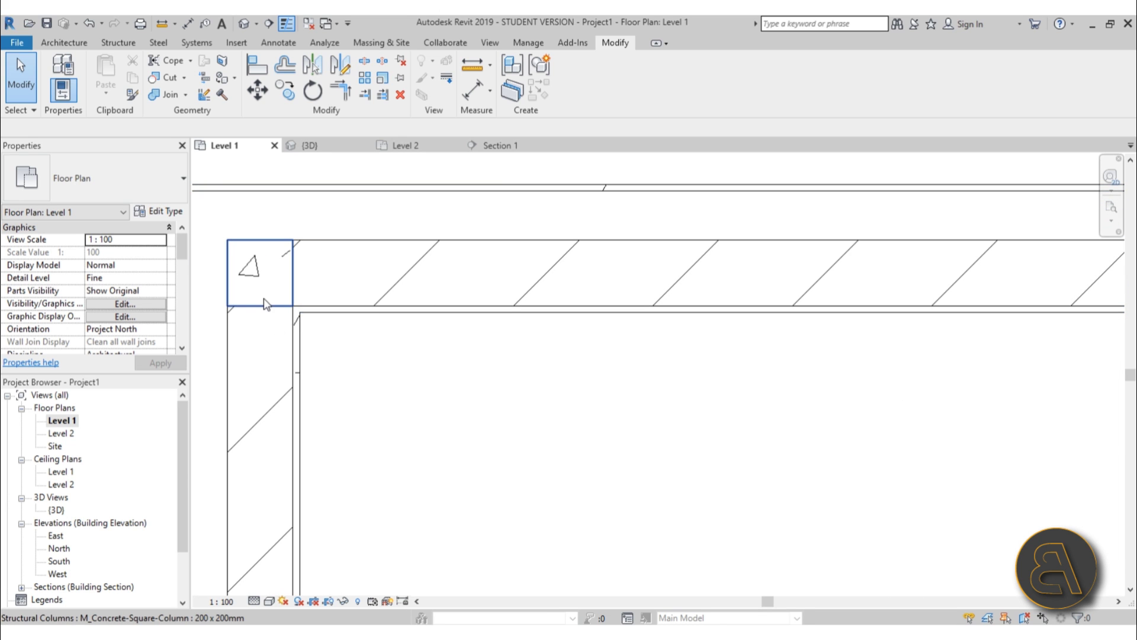
scroll(267, 305, down, 5)
middle_drag(310, 501, 432, 225)
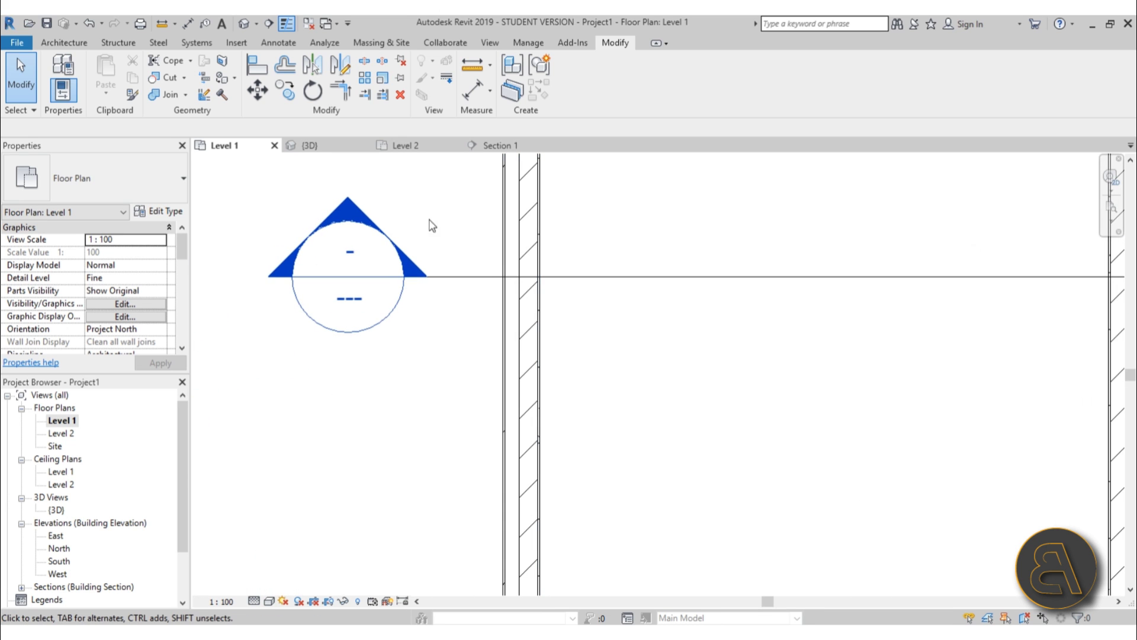
- In the 3D view, create parts from the four My Wall walls enclosing the concrete floor
click(242, 26)
shift+middle_drag(640, 286, 567, 366)
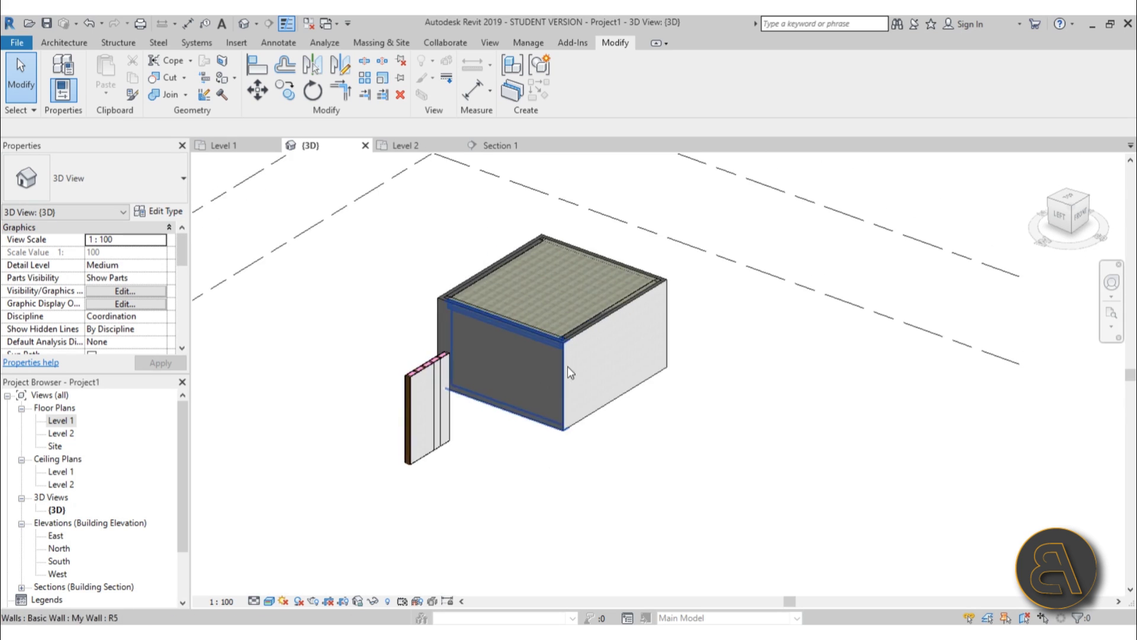
scroll(568, 361, up, 5)
click(580, 349)
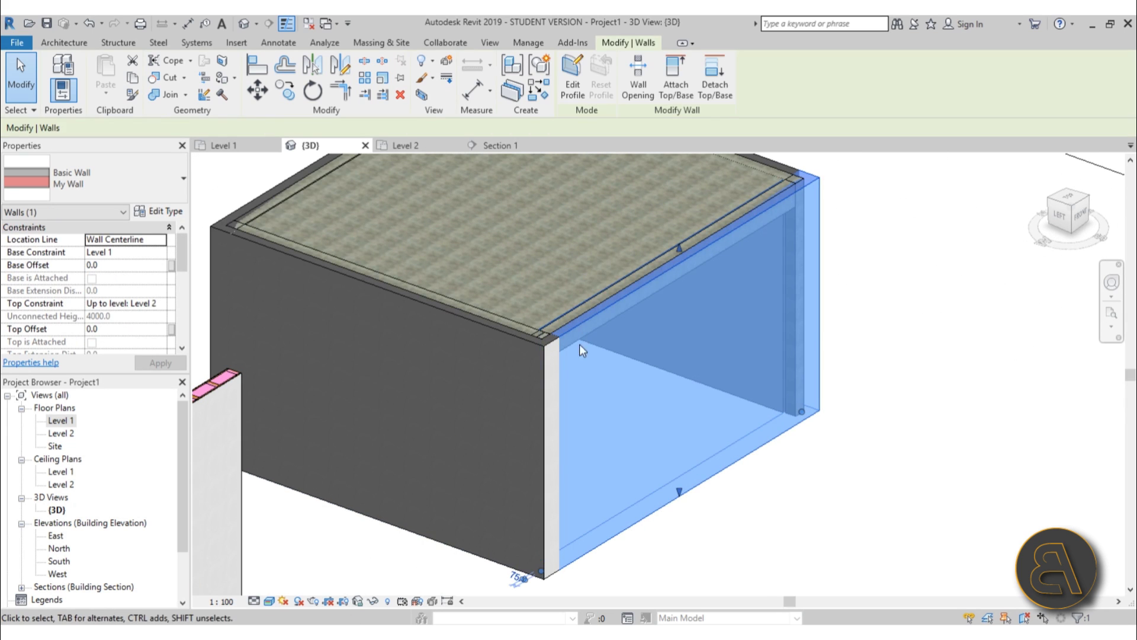
ctrl+click(528, 343)
ctrl+click(259, 200)
middle_drag(537, 252, 425, 348)
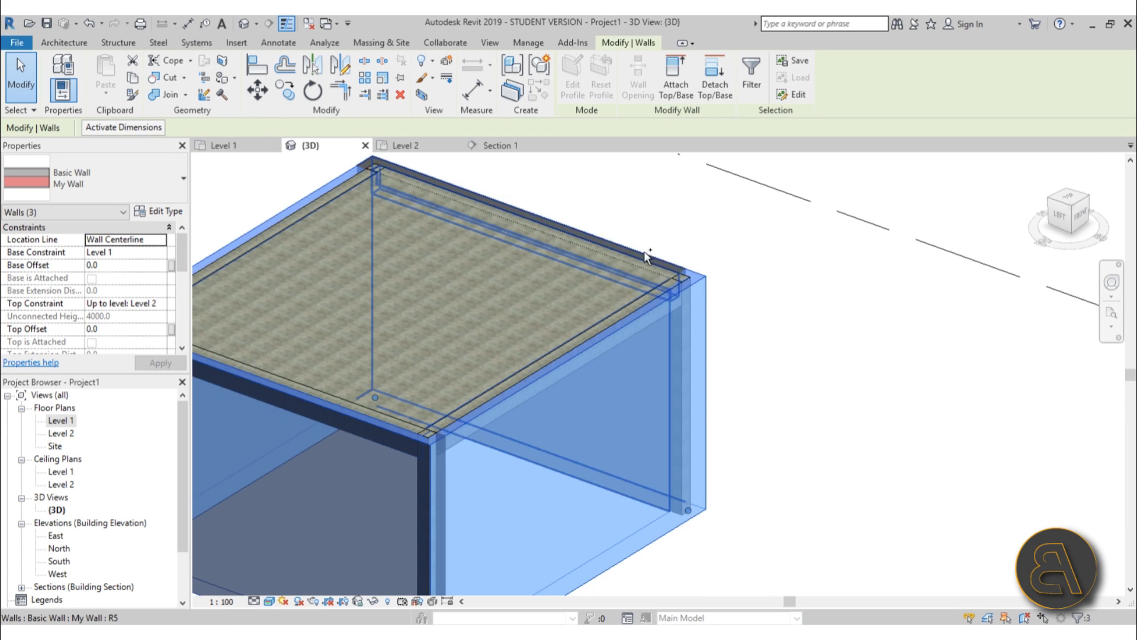
ctrl+click(651, 256)
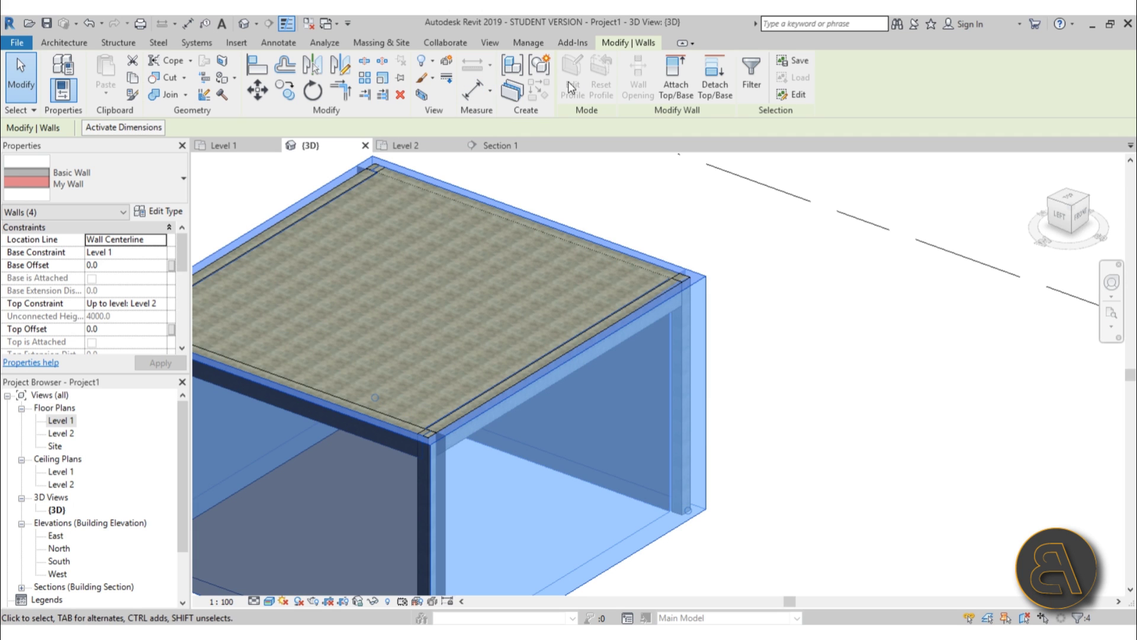
click(509, 93)
click(820, 368)
- Try to join the concrete beam with the light-coloured front wall and the Level 2 floor near the building's front corner
scroll(699, 283, up, 5)
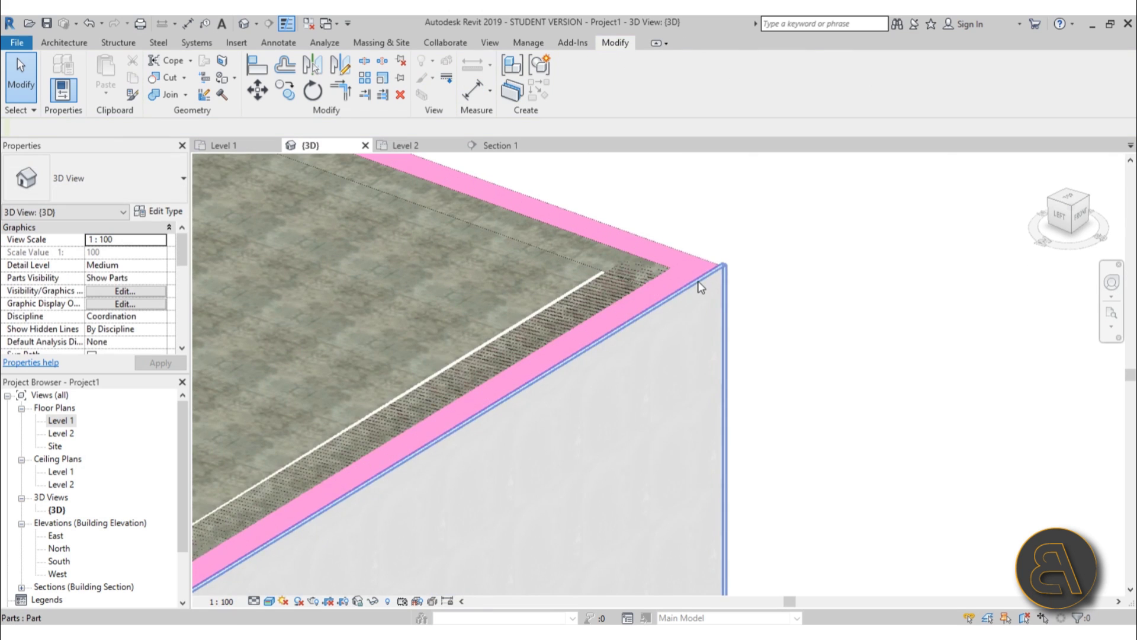
scroll(856, 215, down, 5)
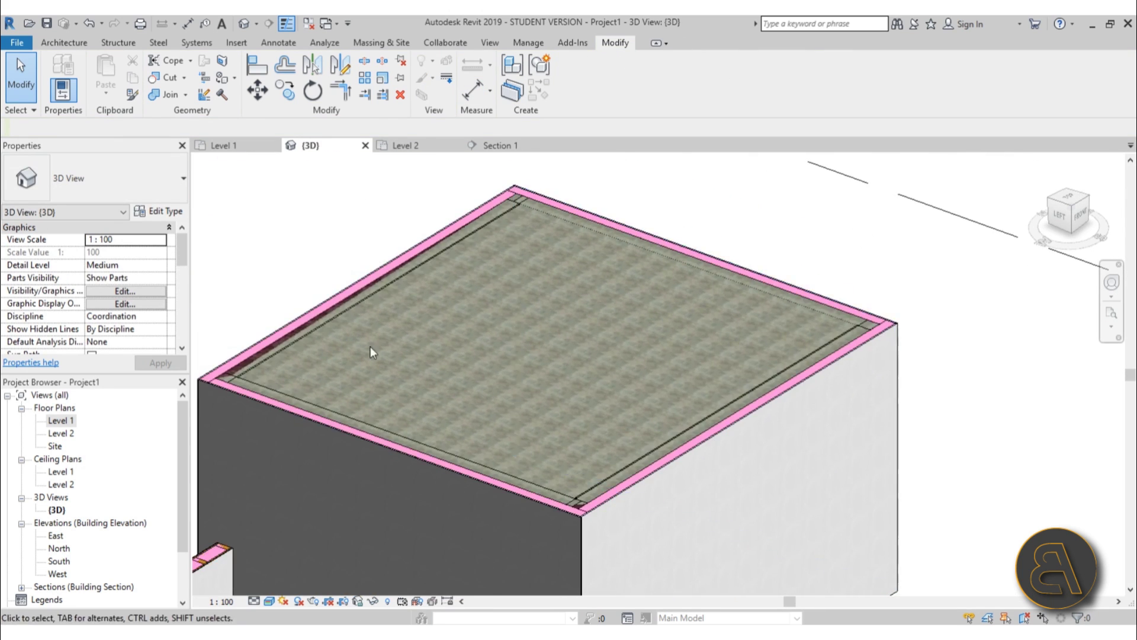
scroll(371, 347, up, 6)
middle_drag(457, 495, 657, 394)
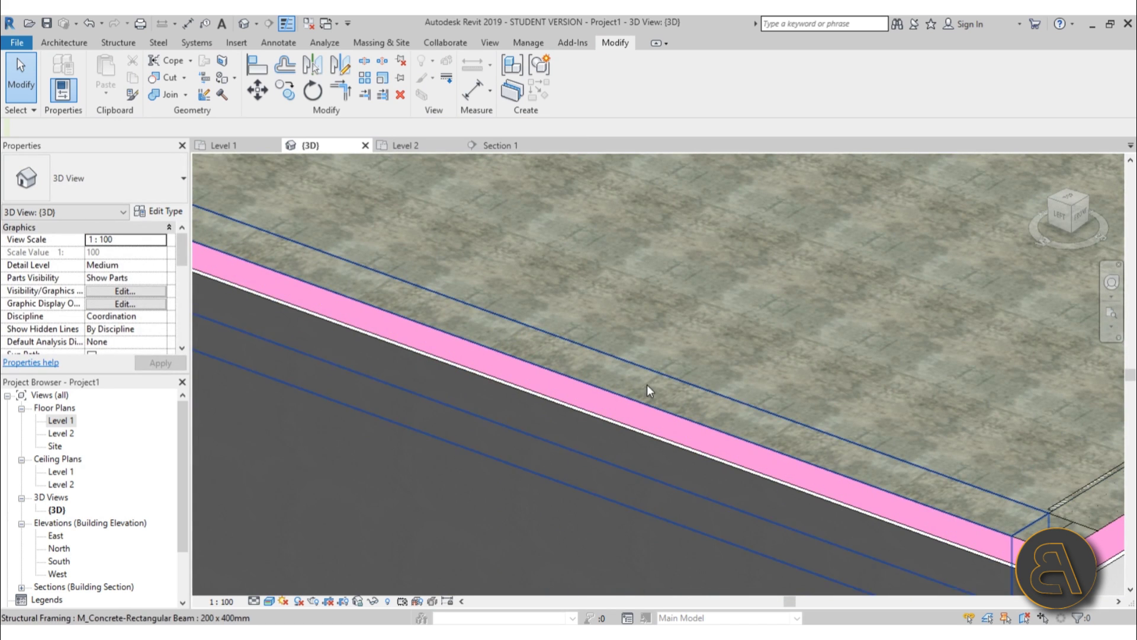
middle_drag(818, 251, 339, 175)
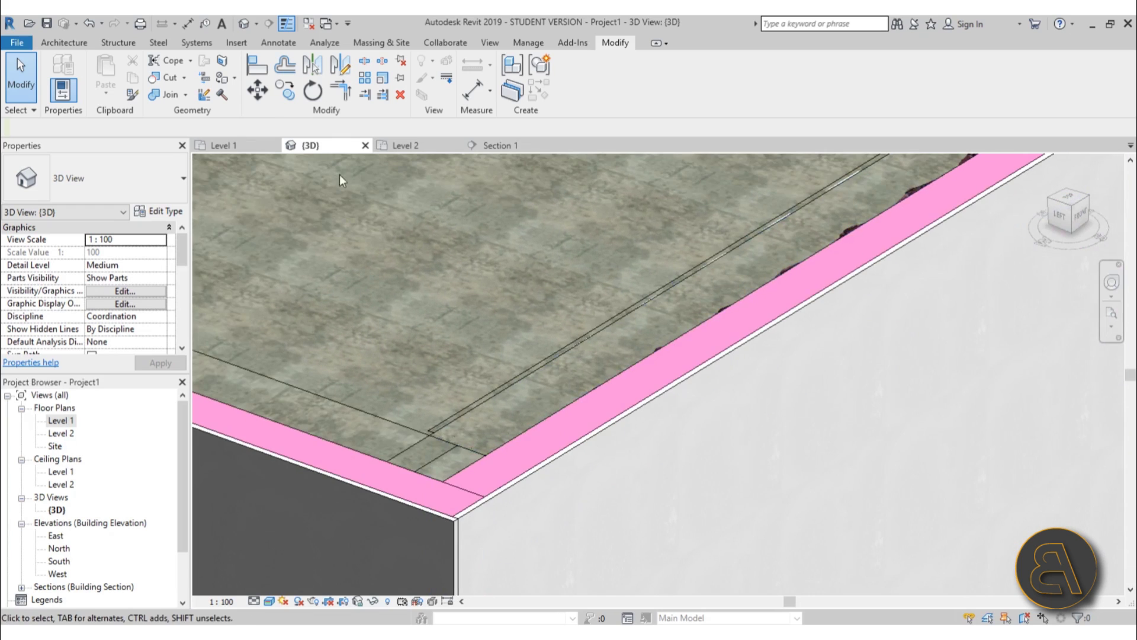
click(170, 96)
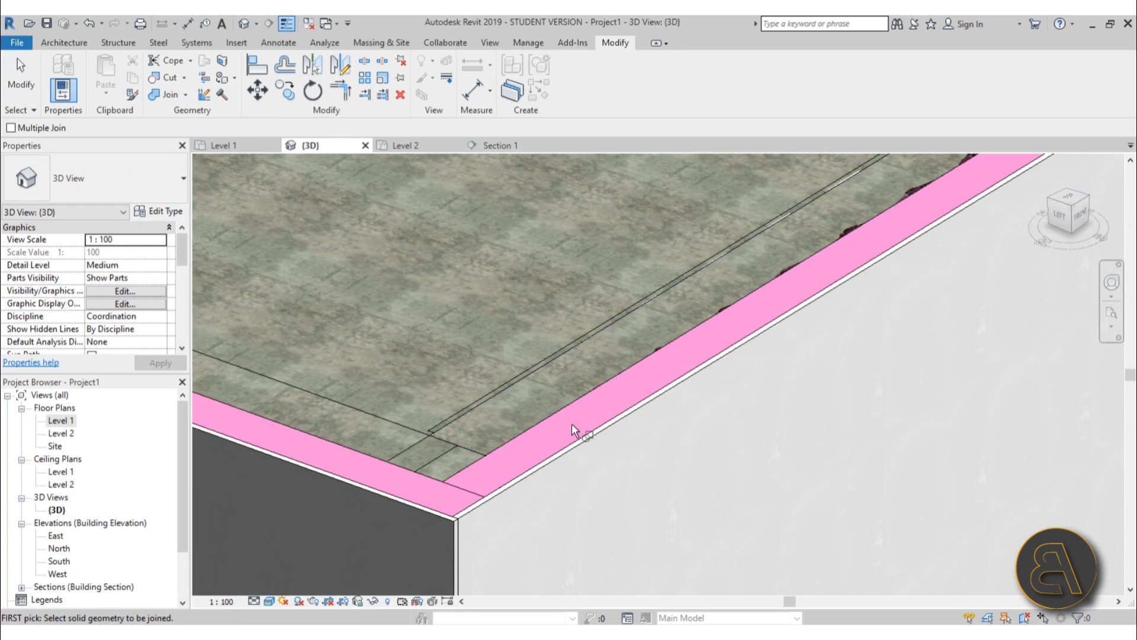
click(526, 442)
click(545, 476)
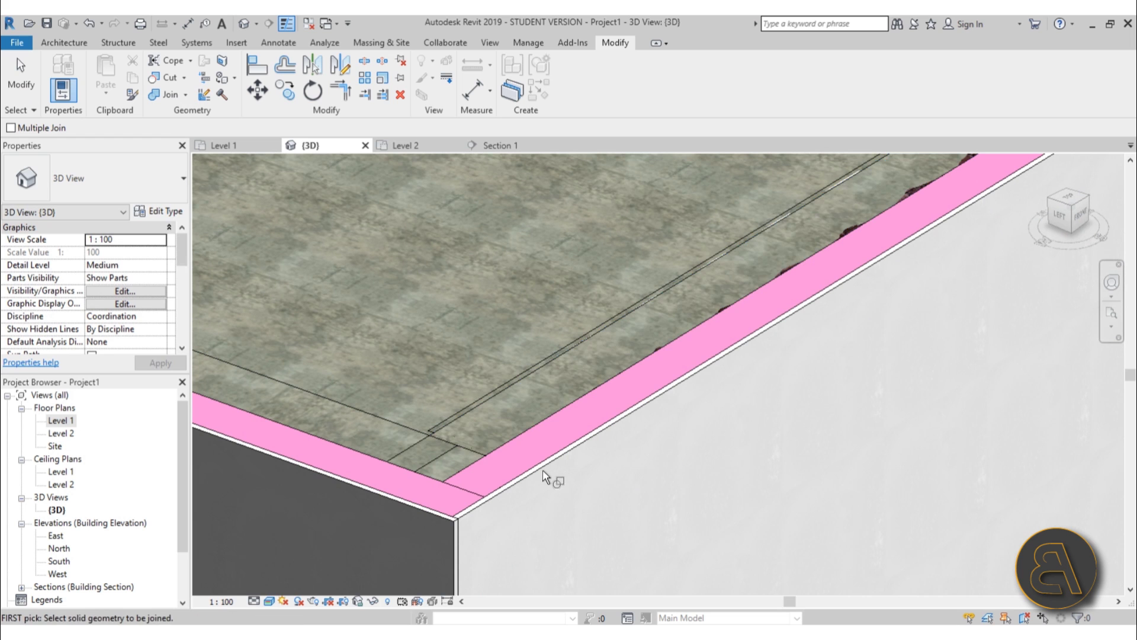
click(435, 421)
click(444, 435)
- Try to join the same beam with the front wall's outer part and the floor near the wall's far end
middle_drag(667, 470, 382, 529)
scroll(768, 300, up, 3)
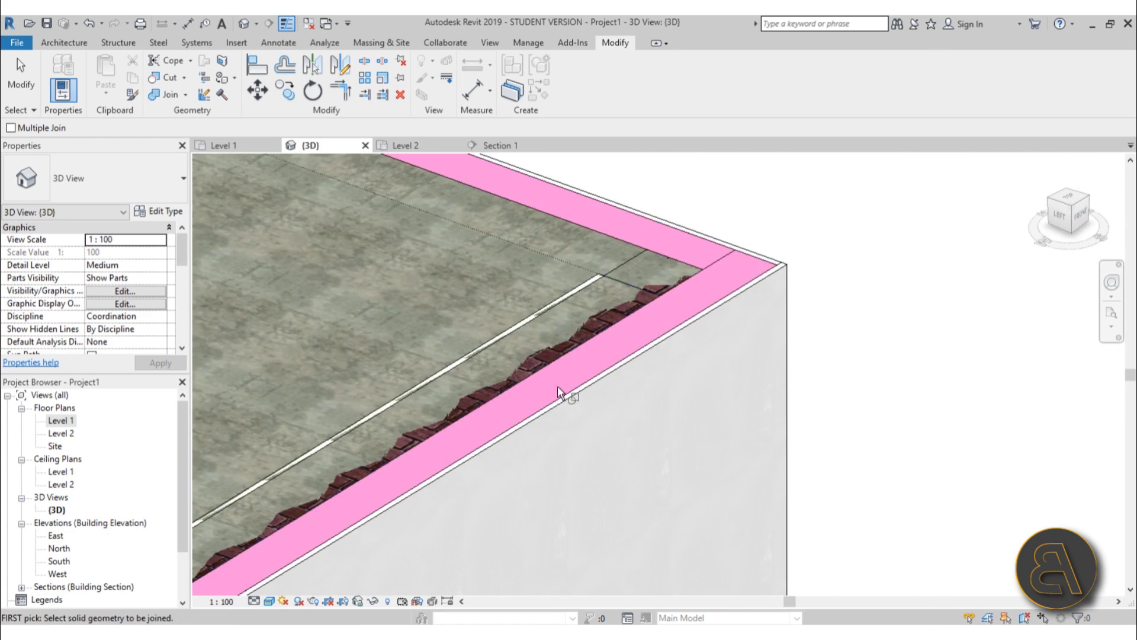
click(554, 366)
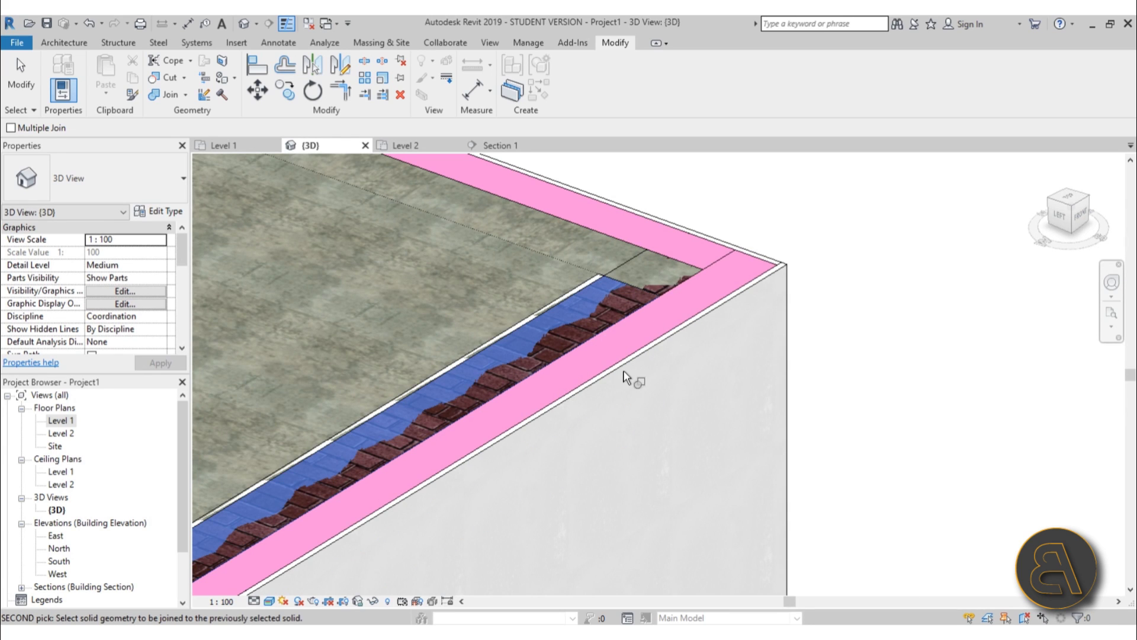
click(622, 372)
click(548, 315)
click(526, 312)
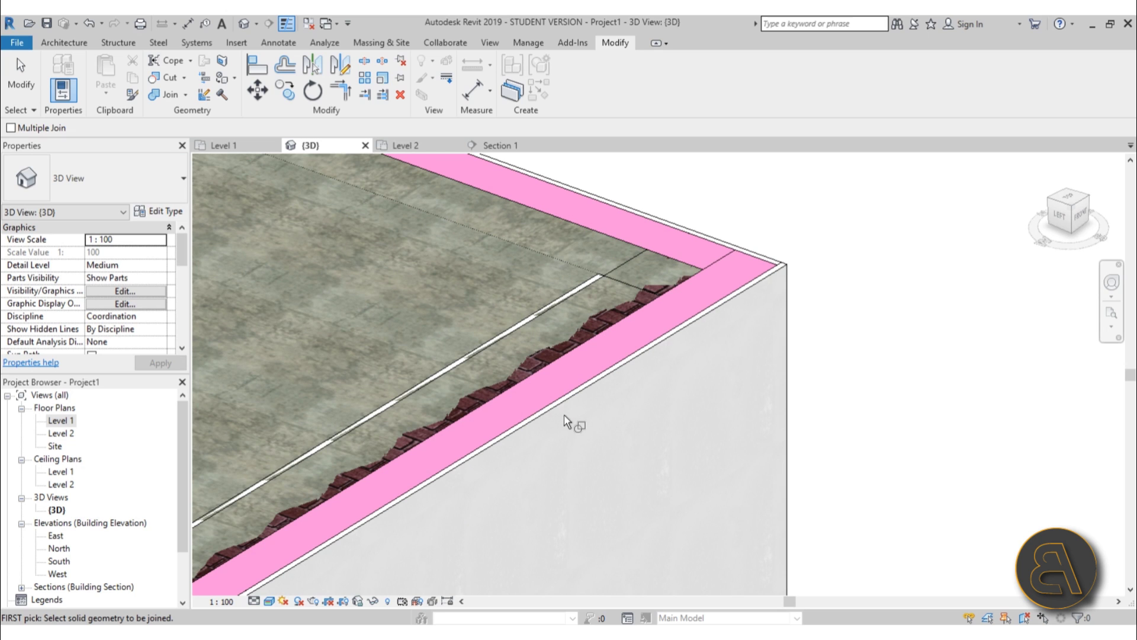
- Try to join the far corner's concrete column with the adjoining beam, and that beam with the Level 2 floor
click(647, 290)
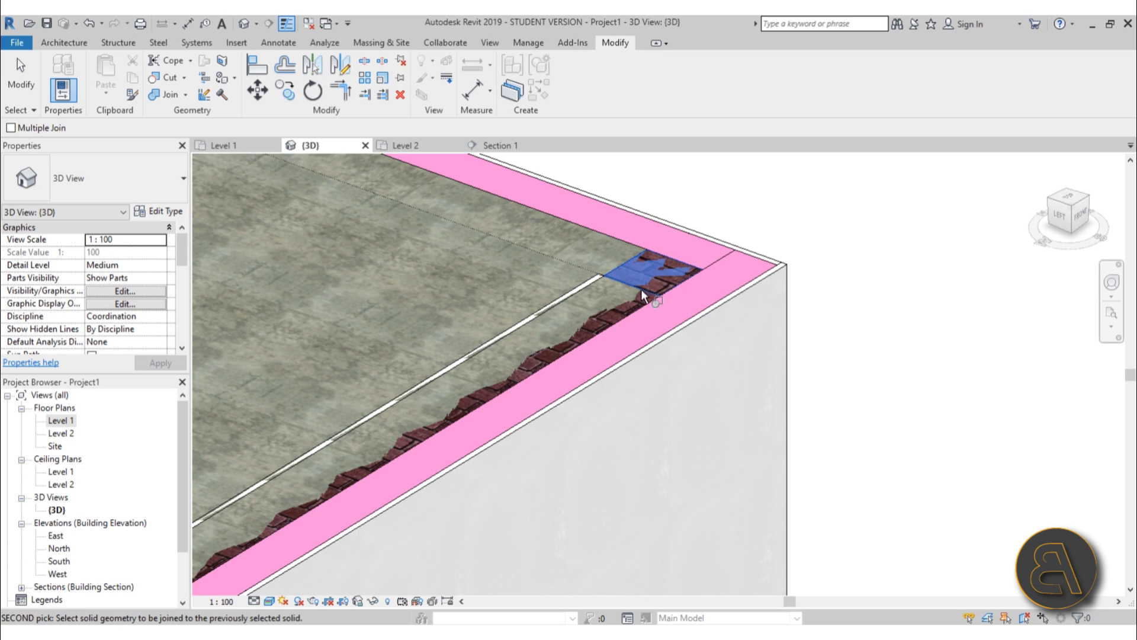
click(628, 311)
click(606, 296)
click(583, 265)
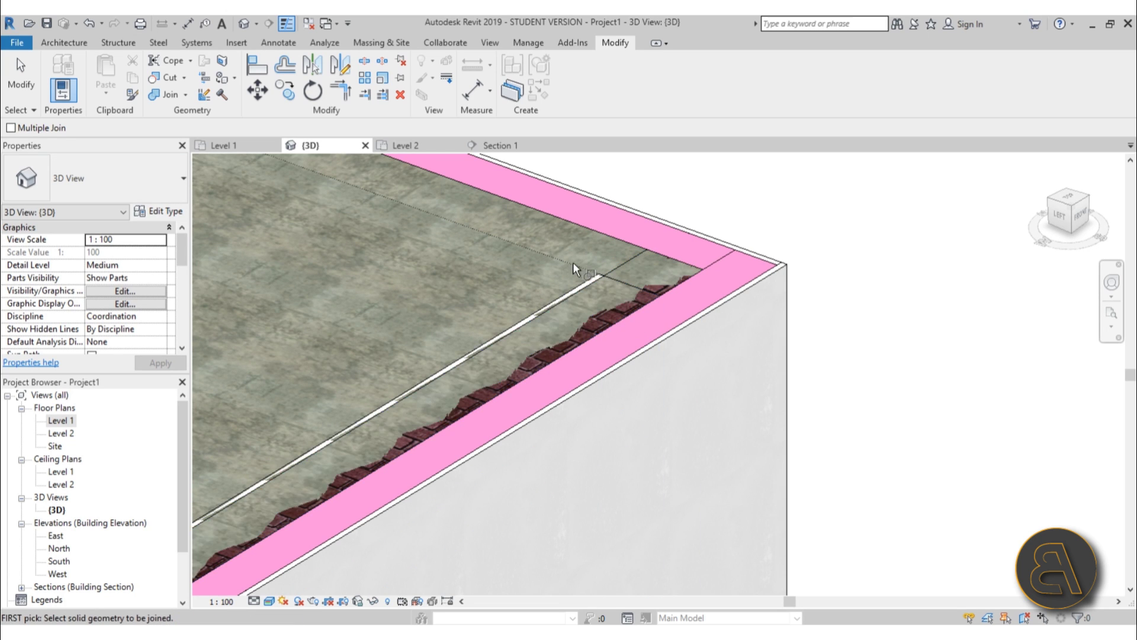
scroll(727, 353, down, 5)
key(Escape)
- Examine the building and the timber-framed wall in 3D and in the Level 1 floor plan
scroll(812, 325, down, 2)
shift+middle_drag(736, 431, 677, 415)
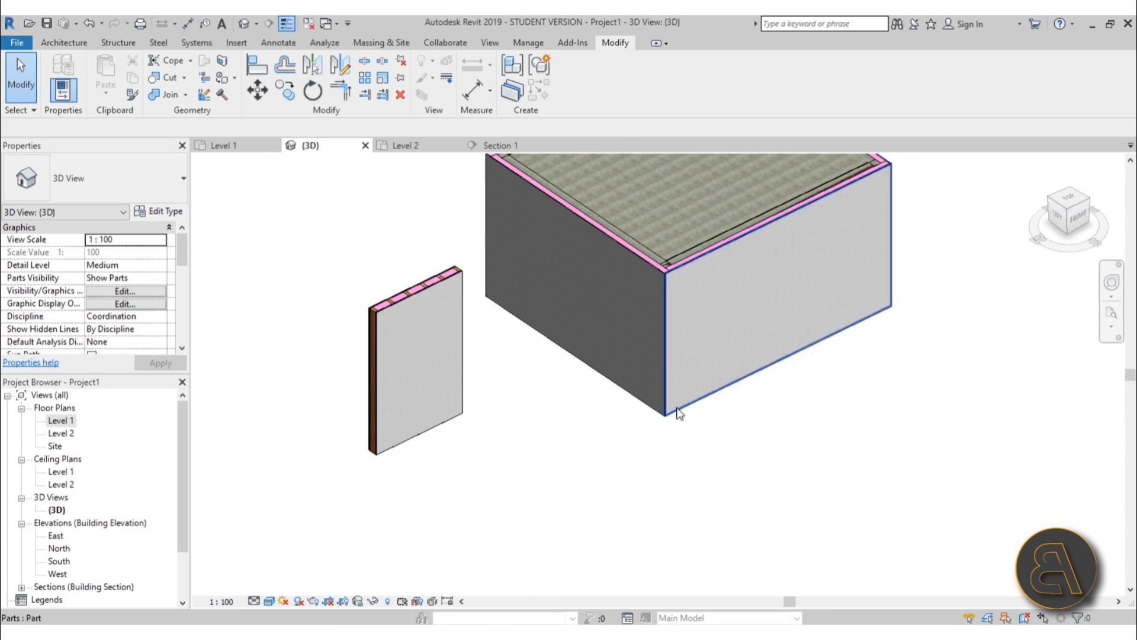
double_click(61, 421)
scroll(563, 348, down, 4)
scroll(497, 312, up, 6)
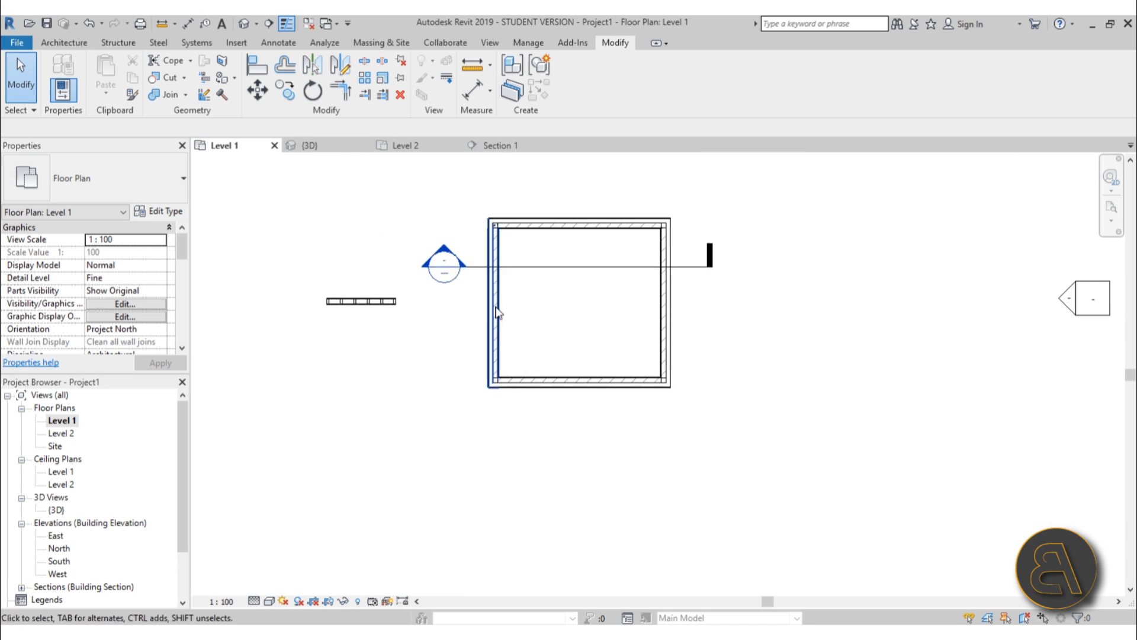
middle_drag(617, 289, 614, 314)
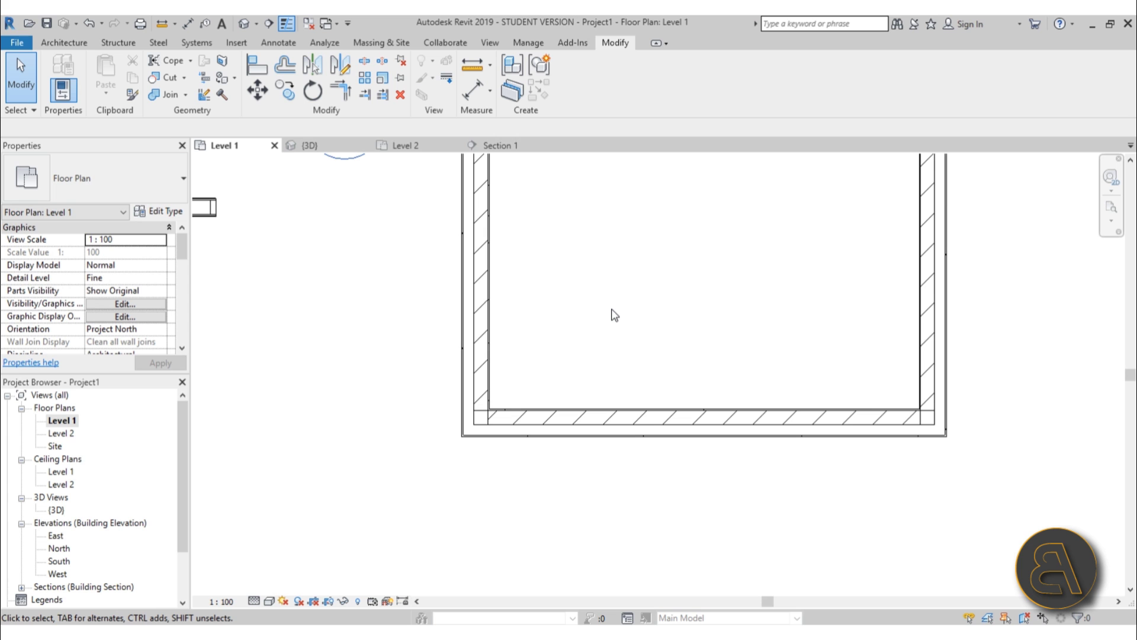
scroll(604, 319, down, 3)
middle_drag(609, 358, 606, 456)
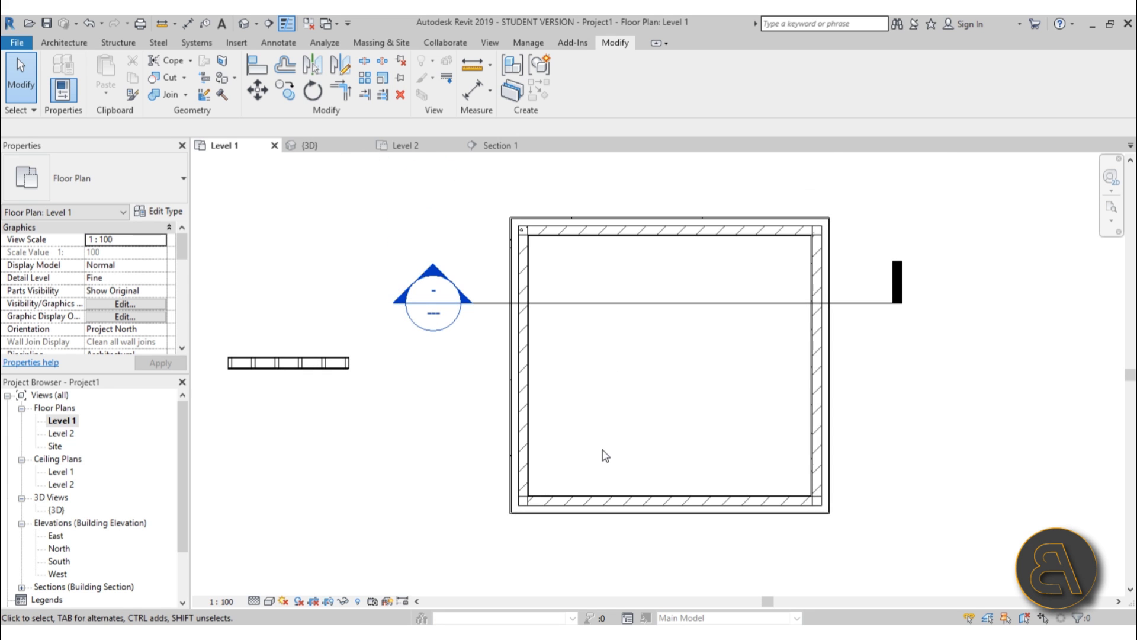